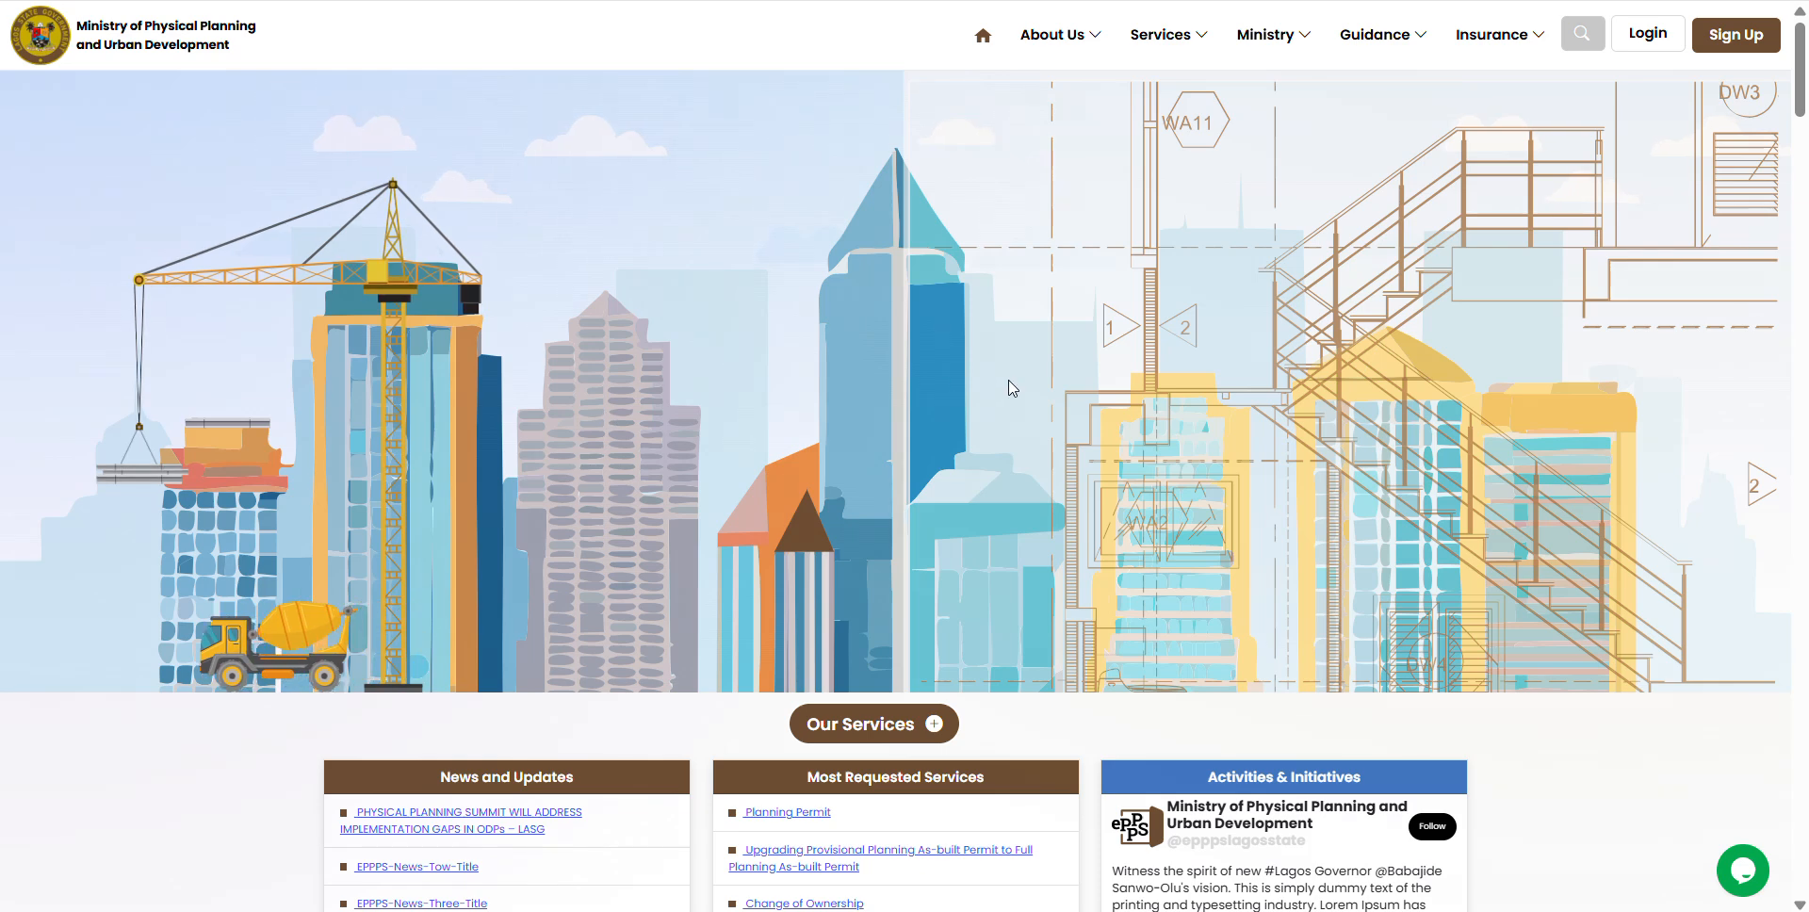
Step: Start a new sign-up and choose to register as an Agent
click(1733, 36)
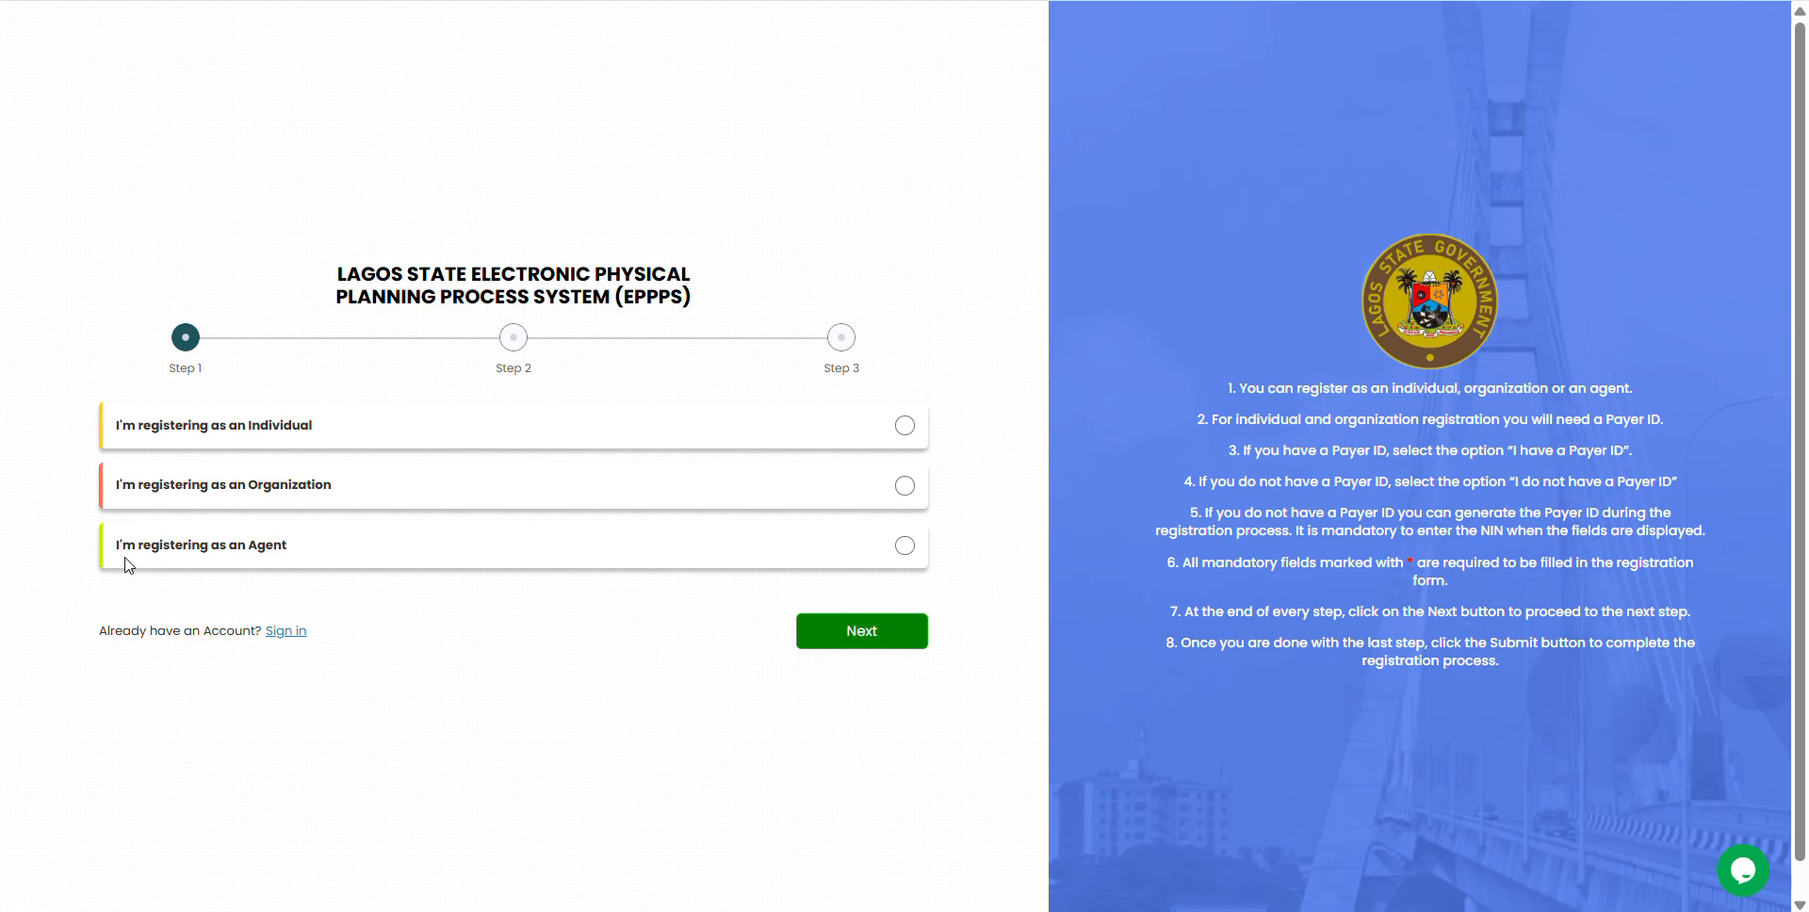
click(901, 549)
Step: Advance to the Step 2 agent details form and try continuing with every field still empty
click(866, 641)
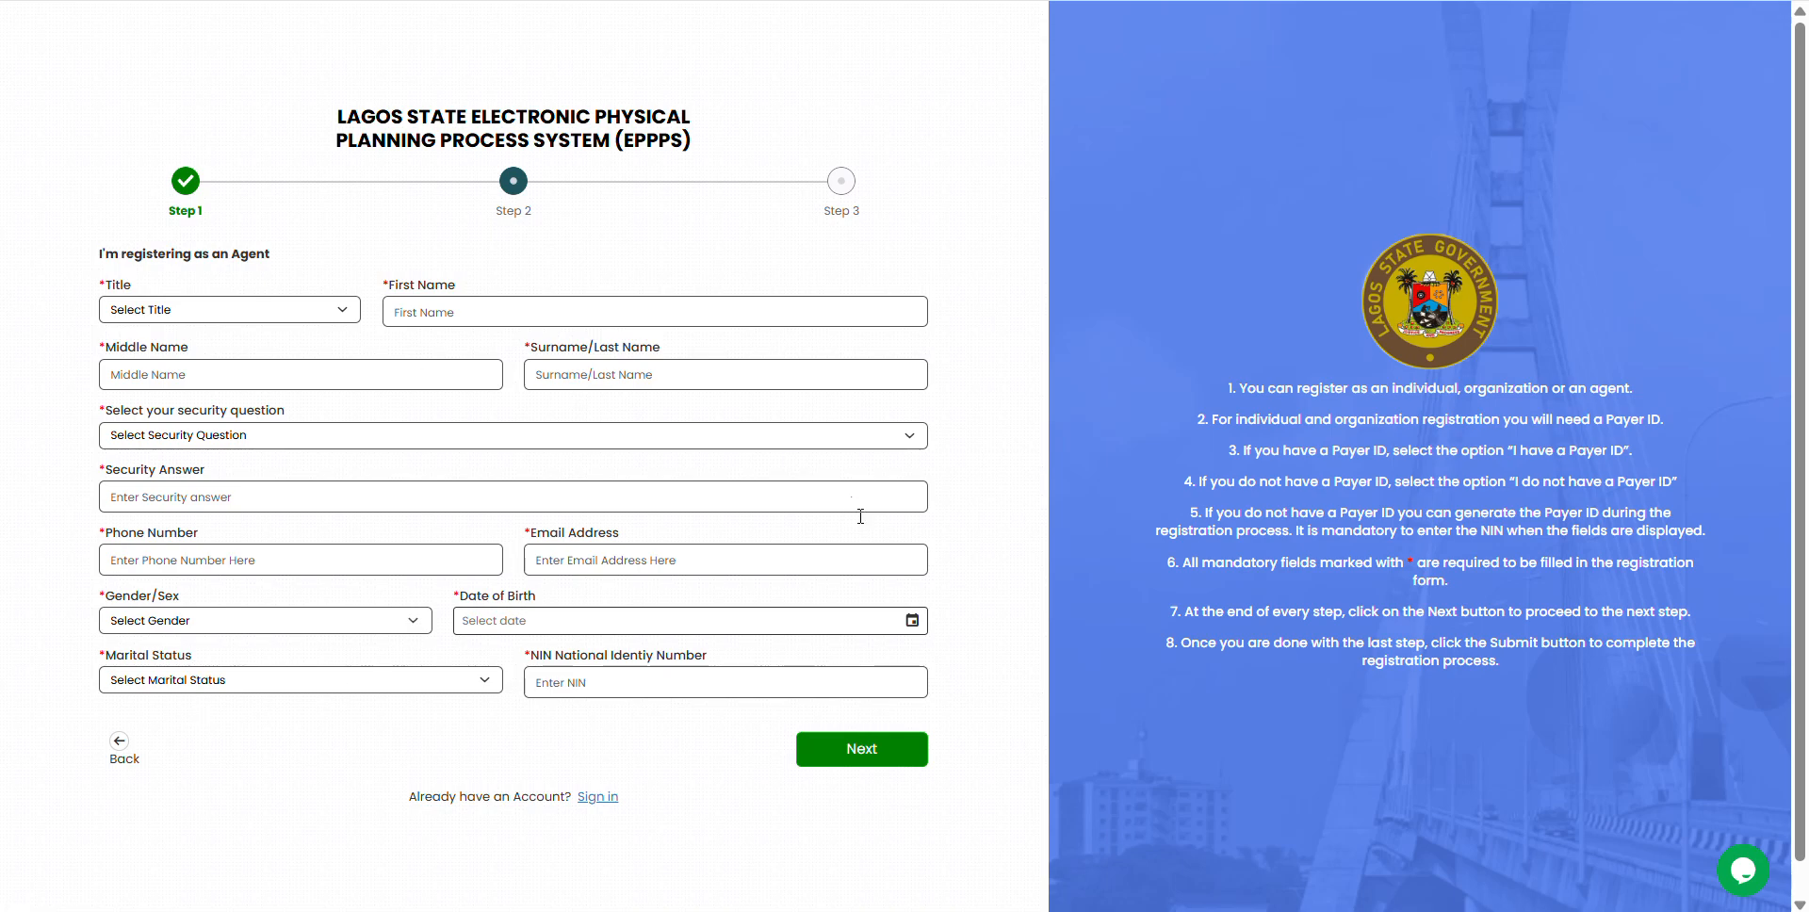
click(843, 757)
click(843, 756)
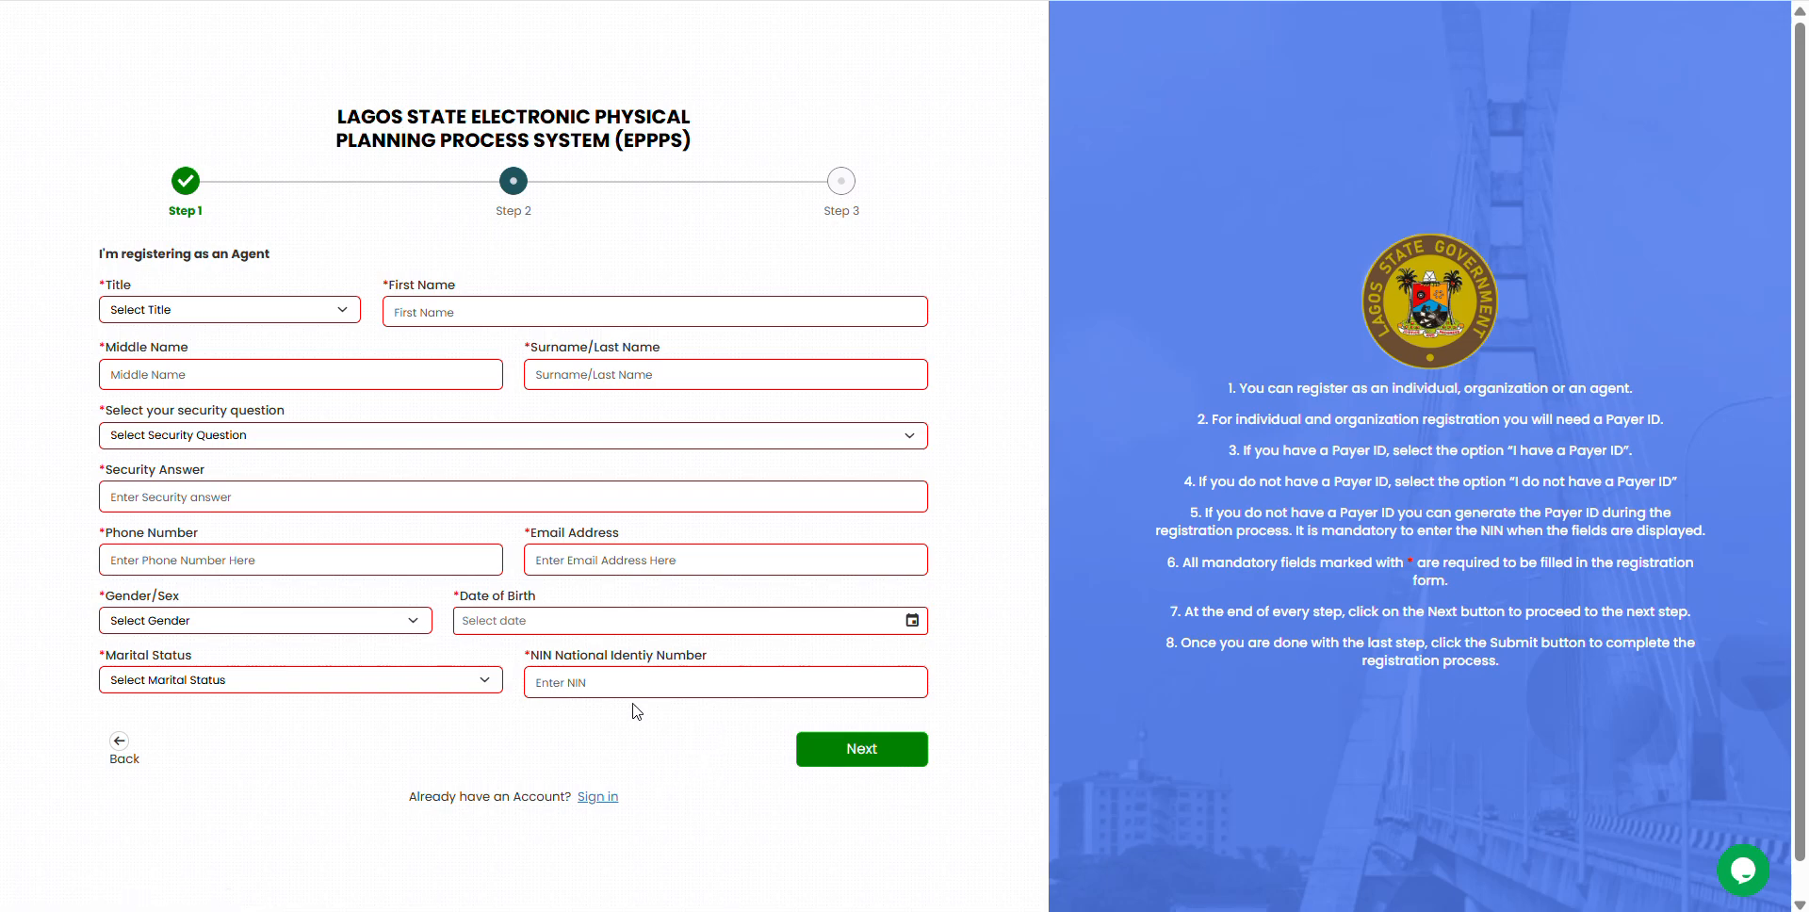
Step: Switch to sign-in and log into the existing agent account
click(594, 799)
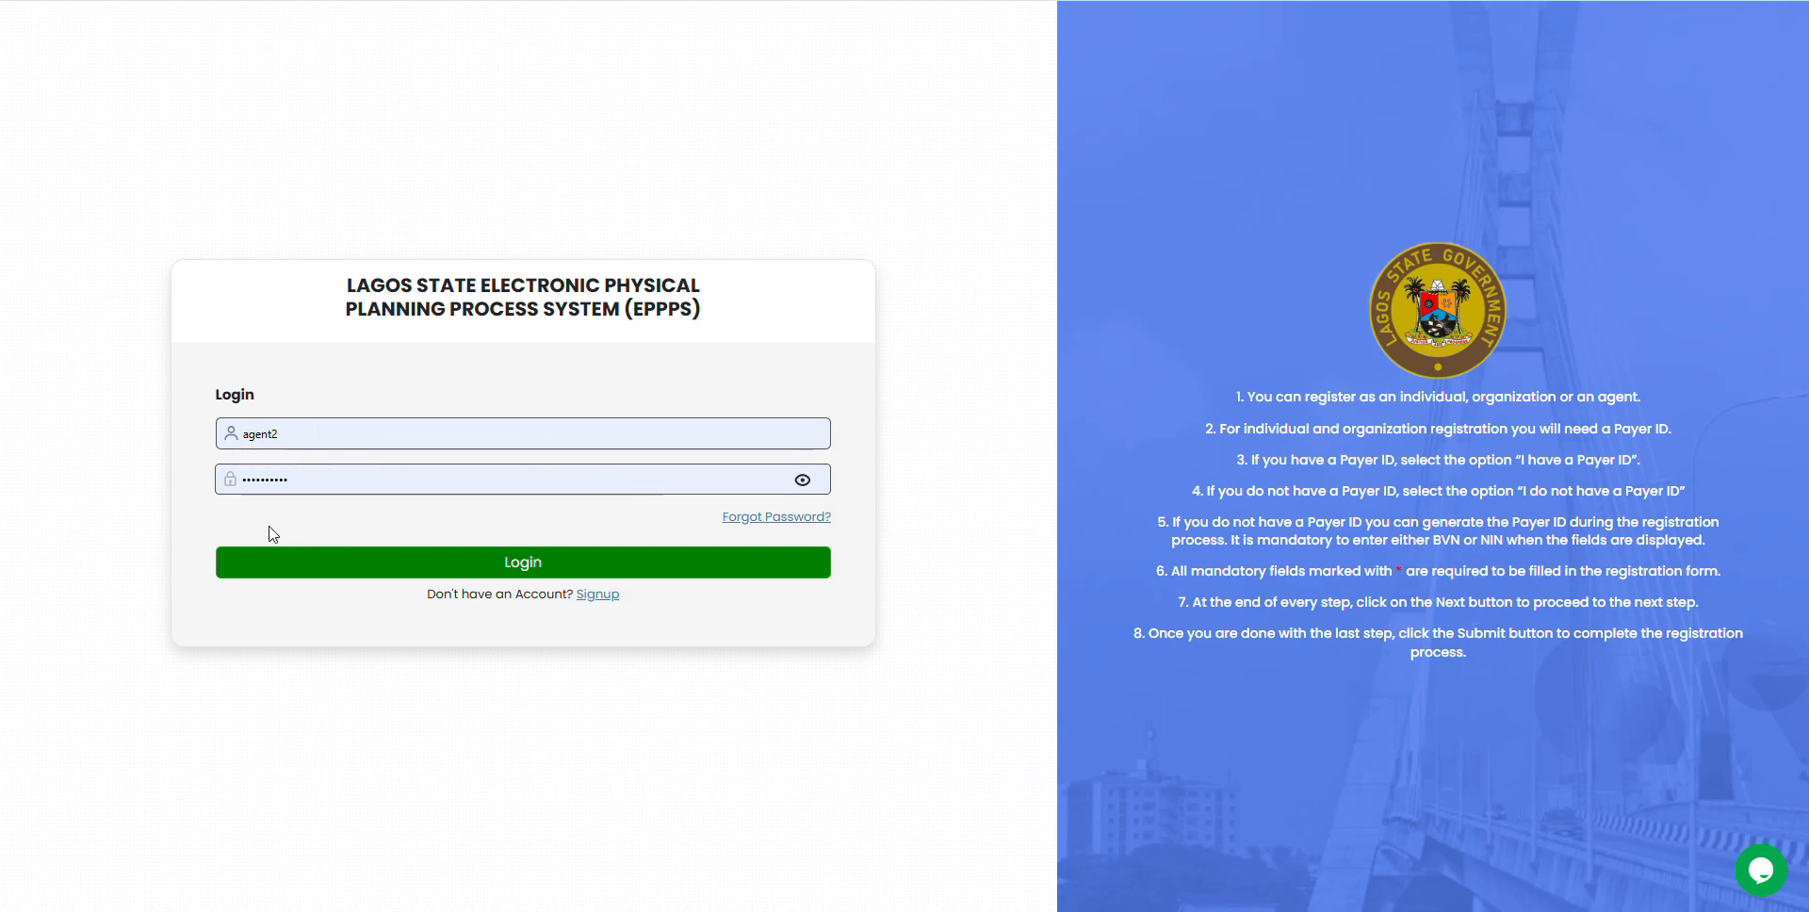
click(507, 569)
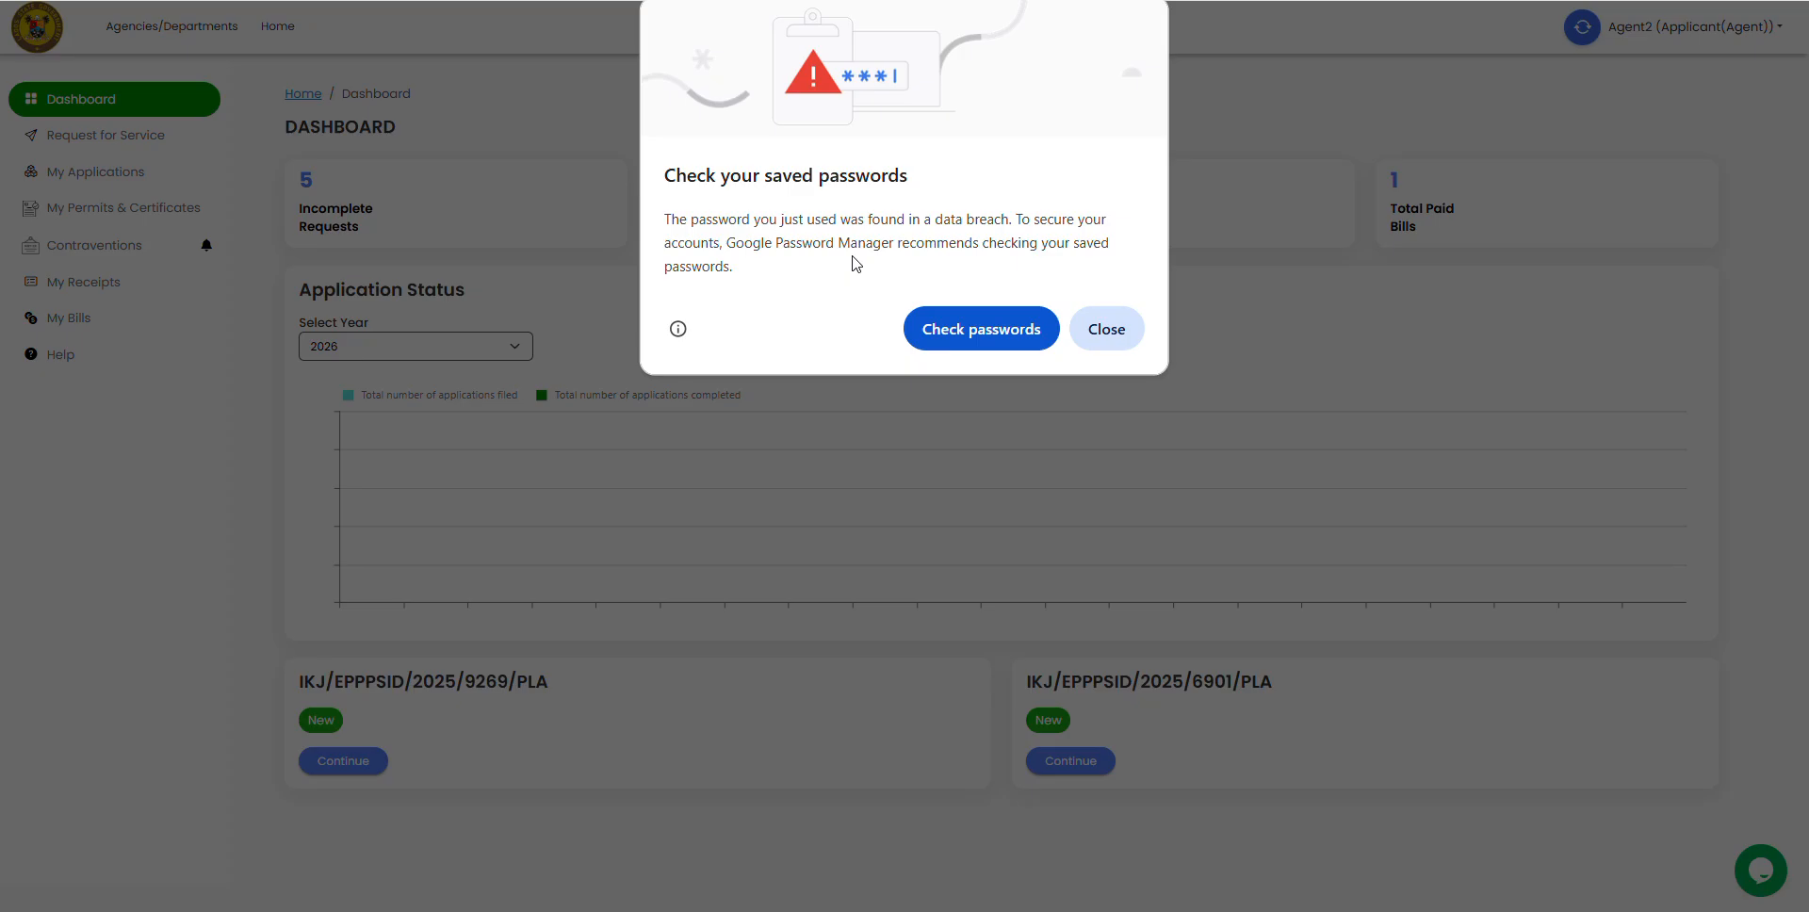
Step: Dismiss the browser's 'Check your saved passwords' warning to reveal the agent dashboard
click(1118, 329)
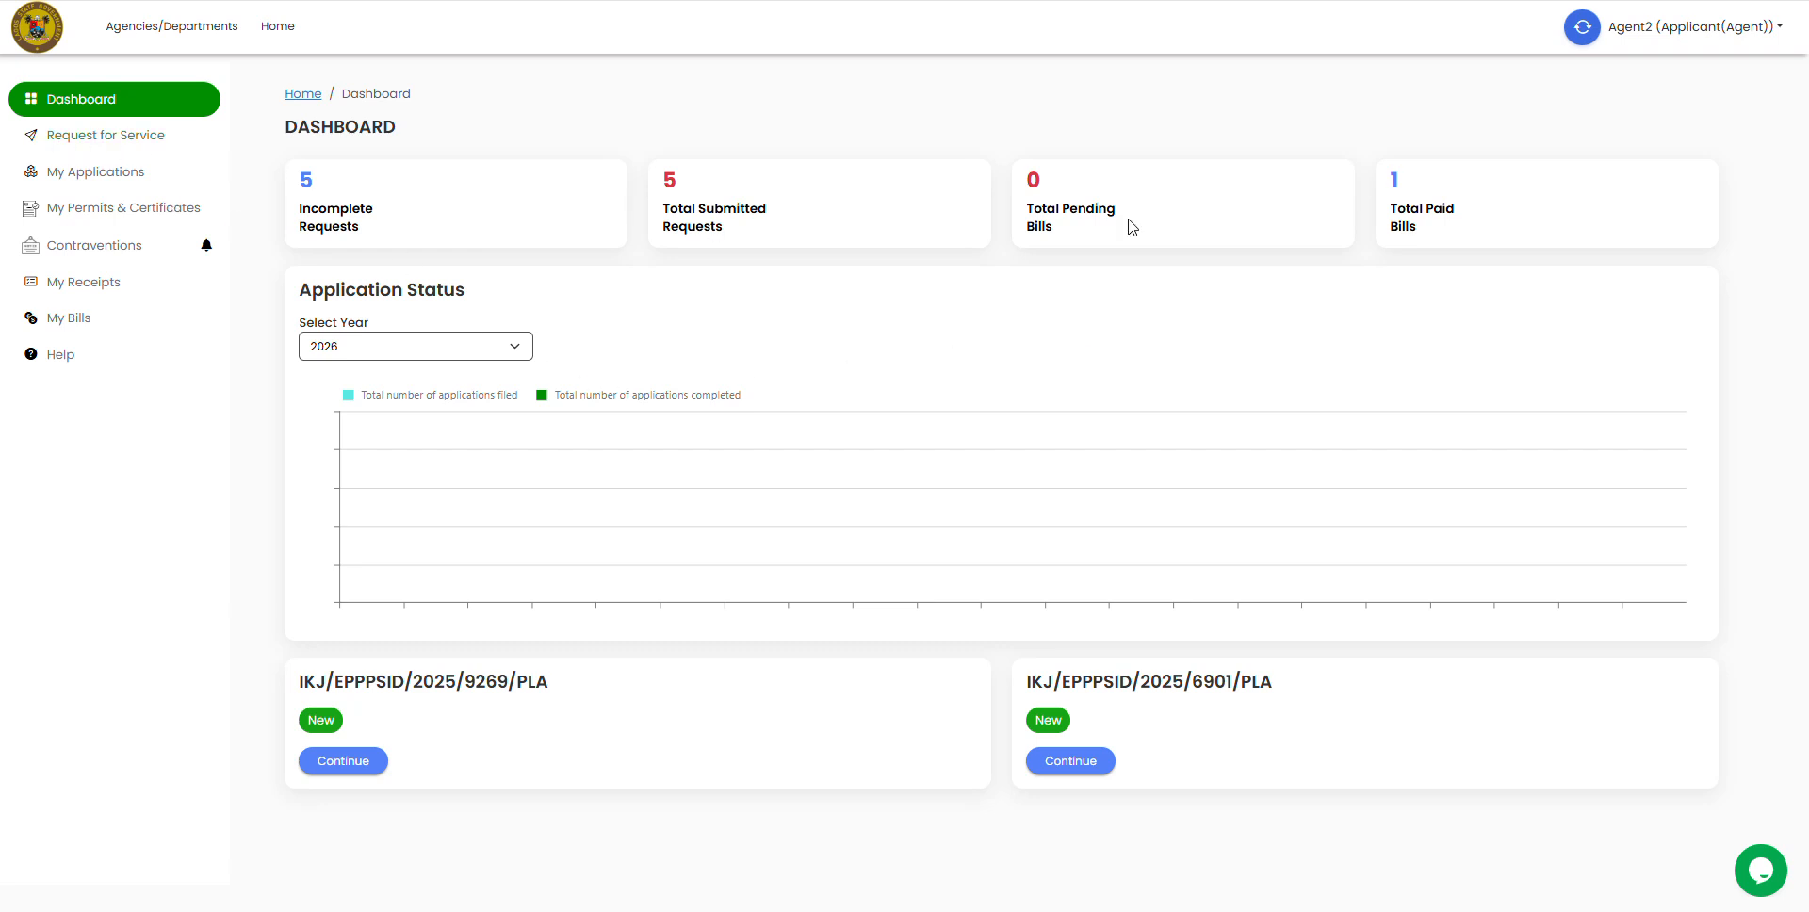
click(1720, 30)
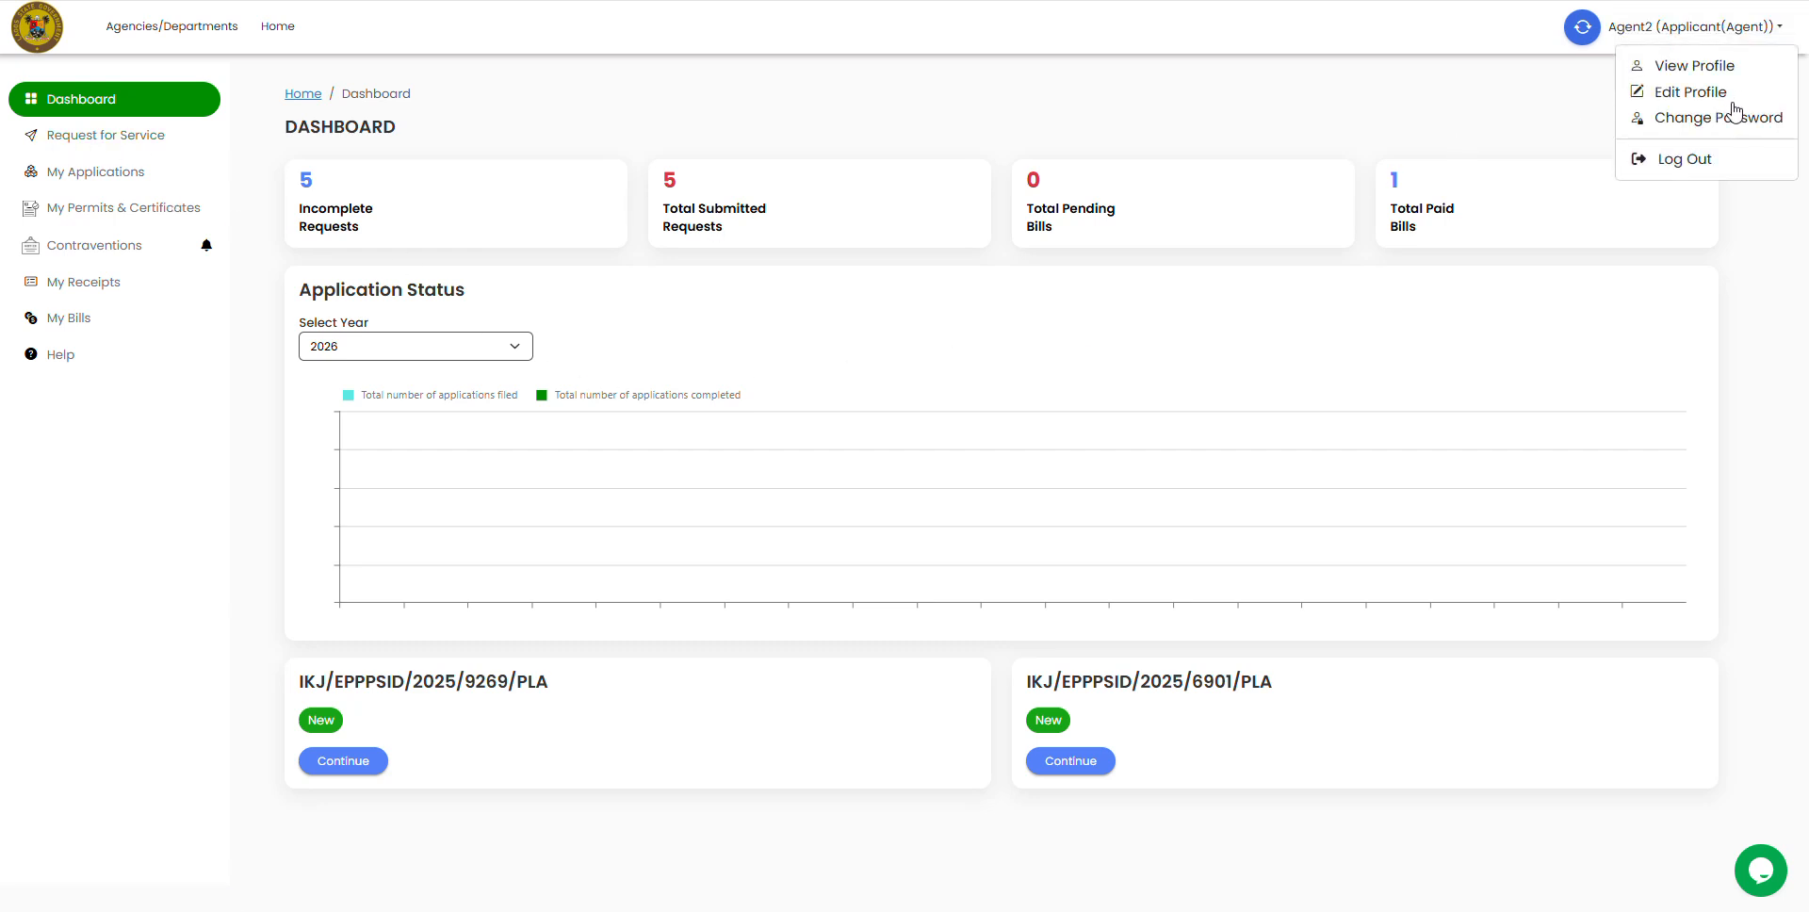
click(1676, 68)
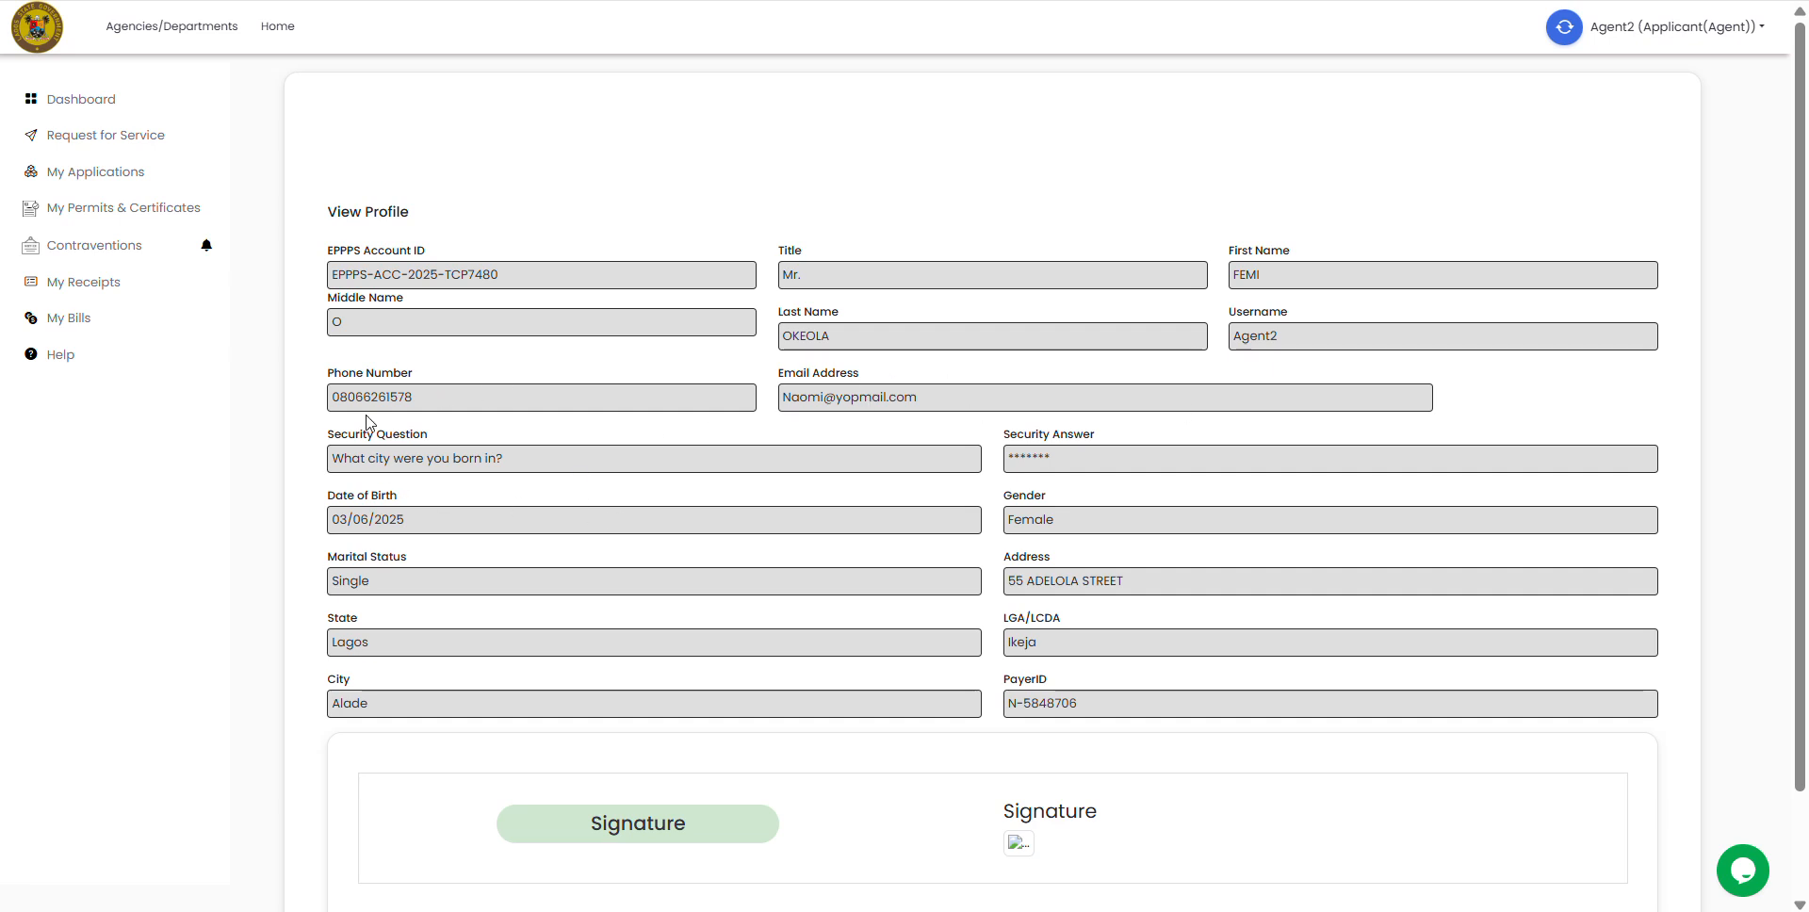
scroll(1623, 452, down, 3)
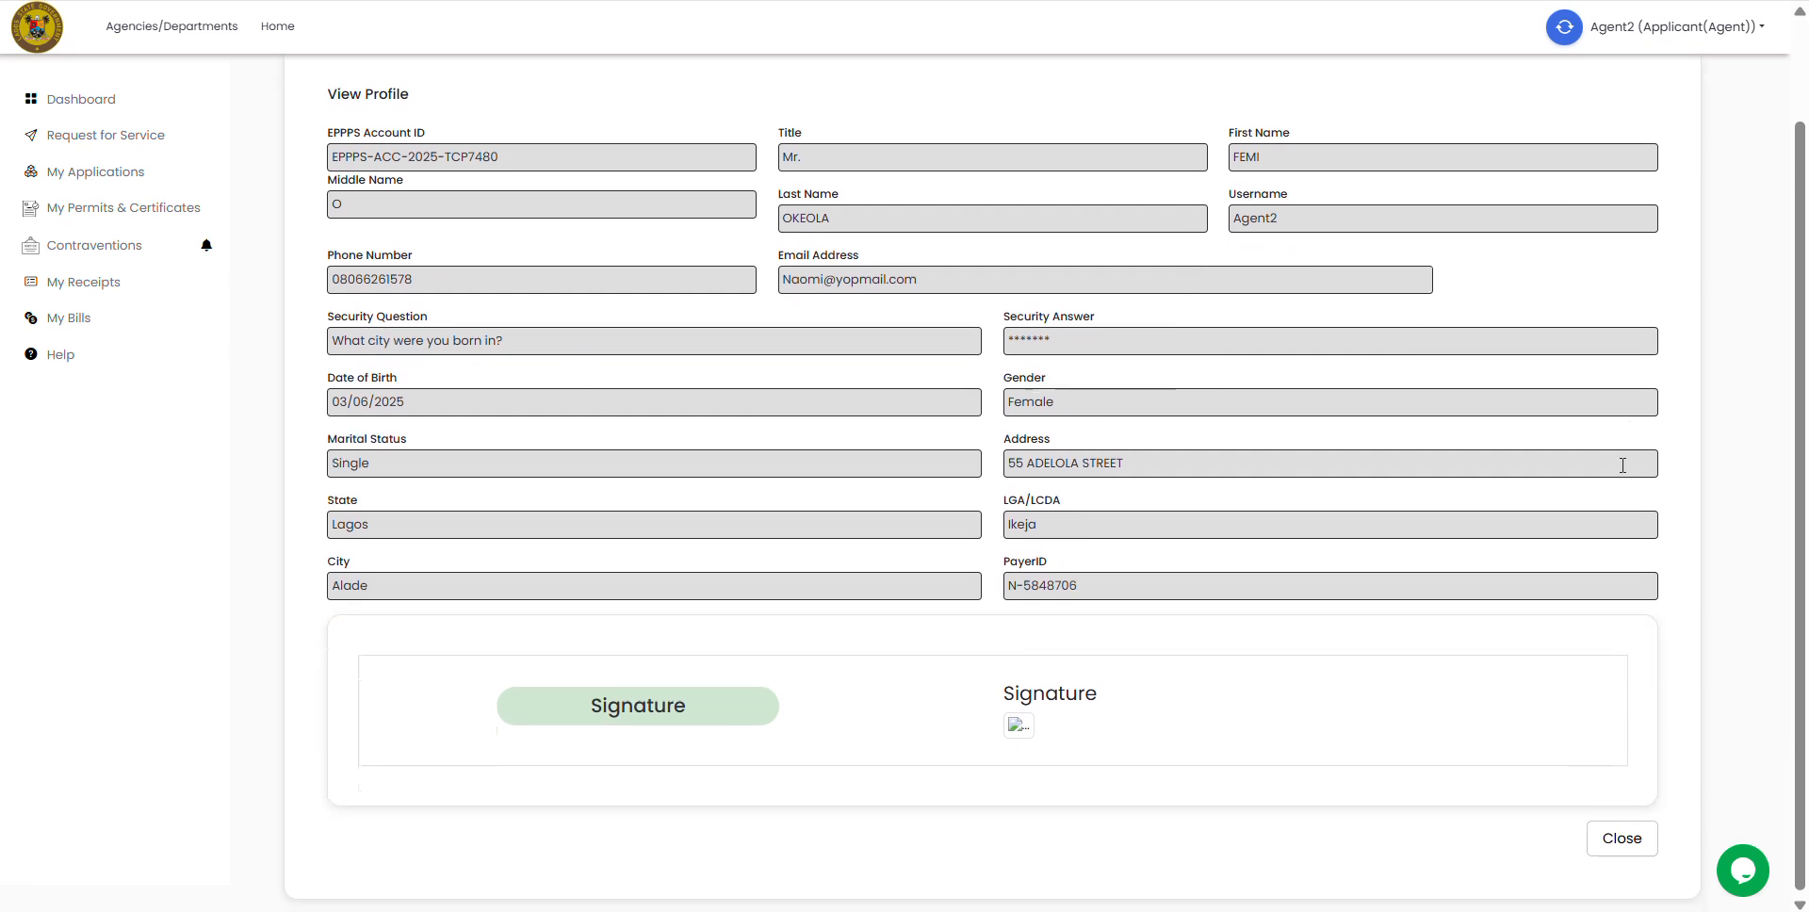
click(1619, 835)
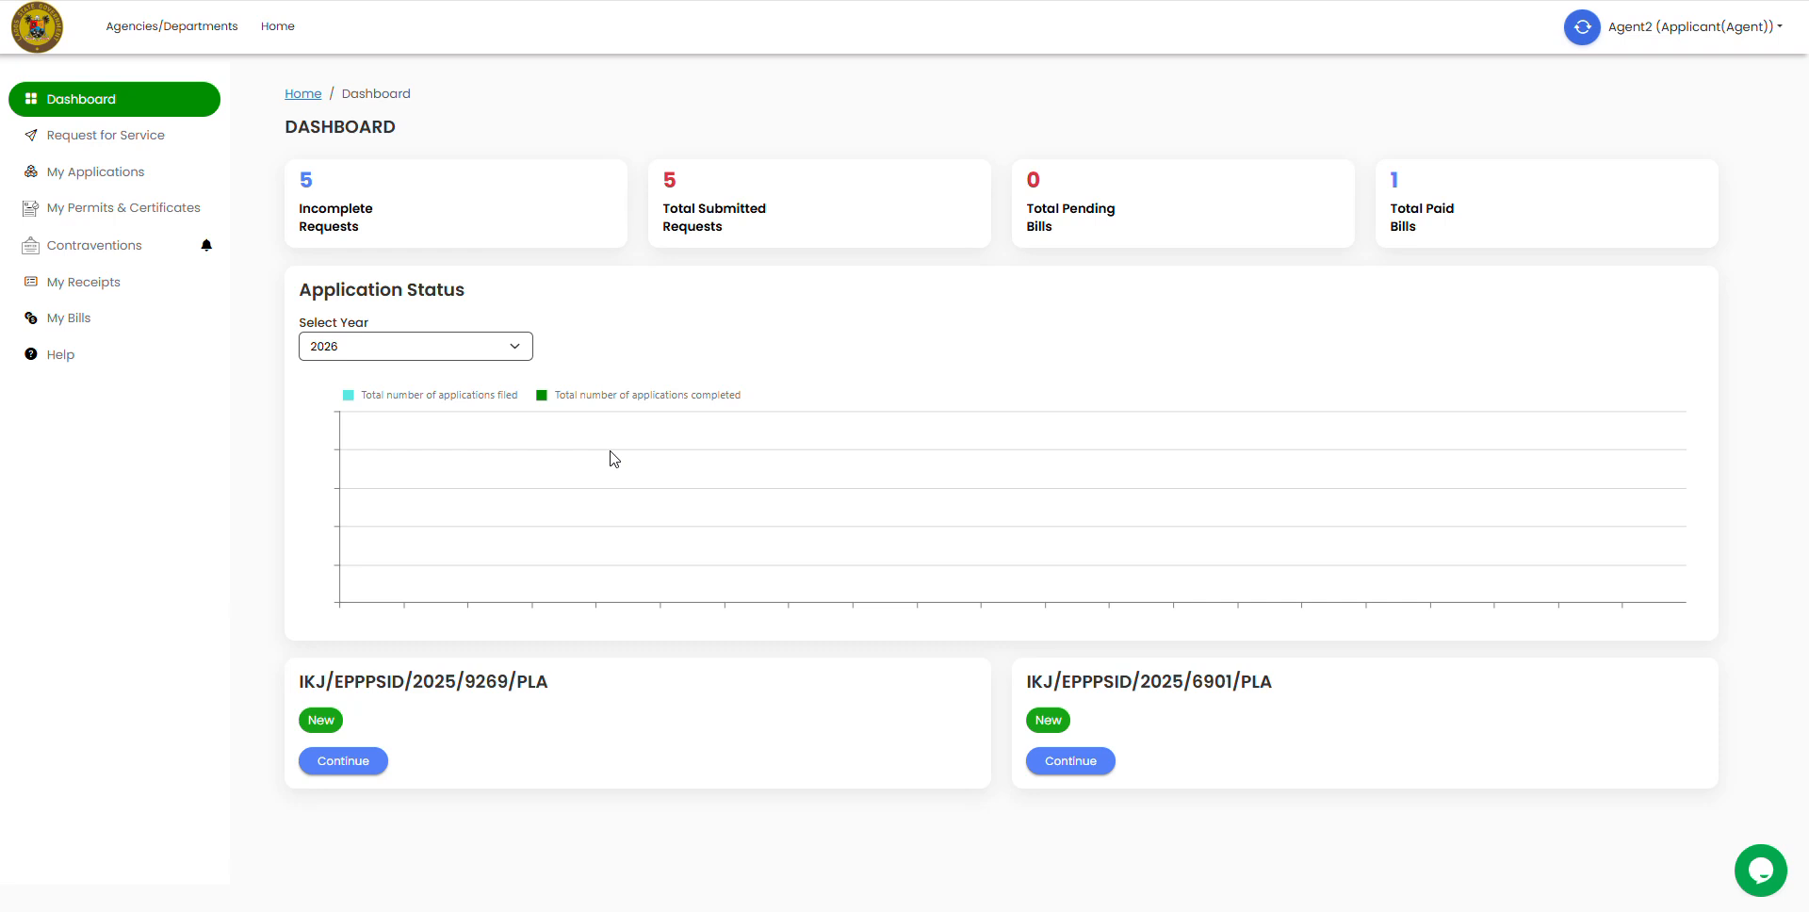
Step: Under Request for Service, list My Applications showing six Planning Permit applications
click(65, 137)
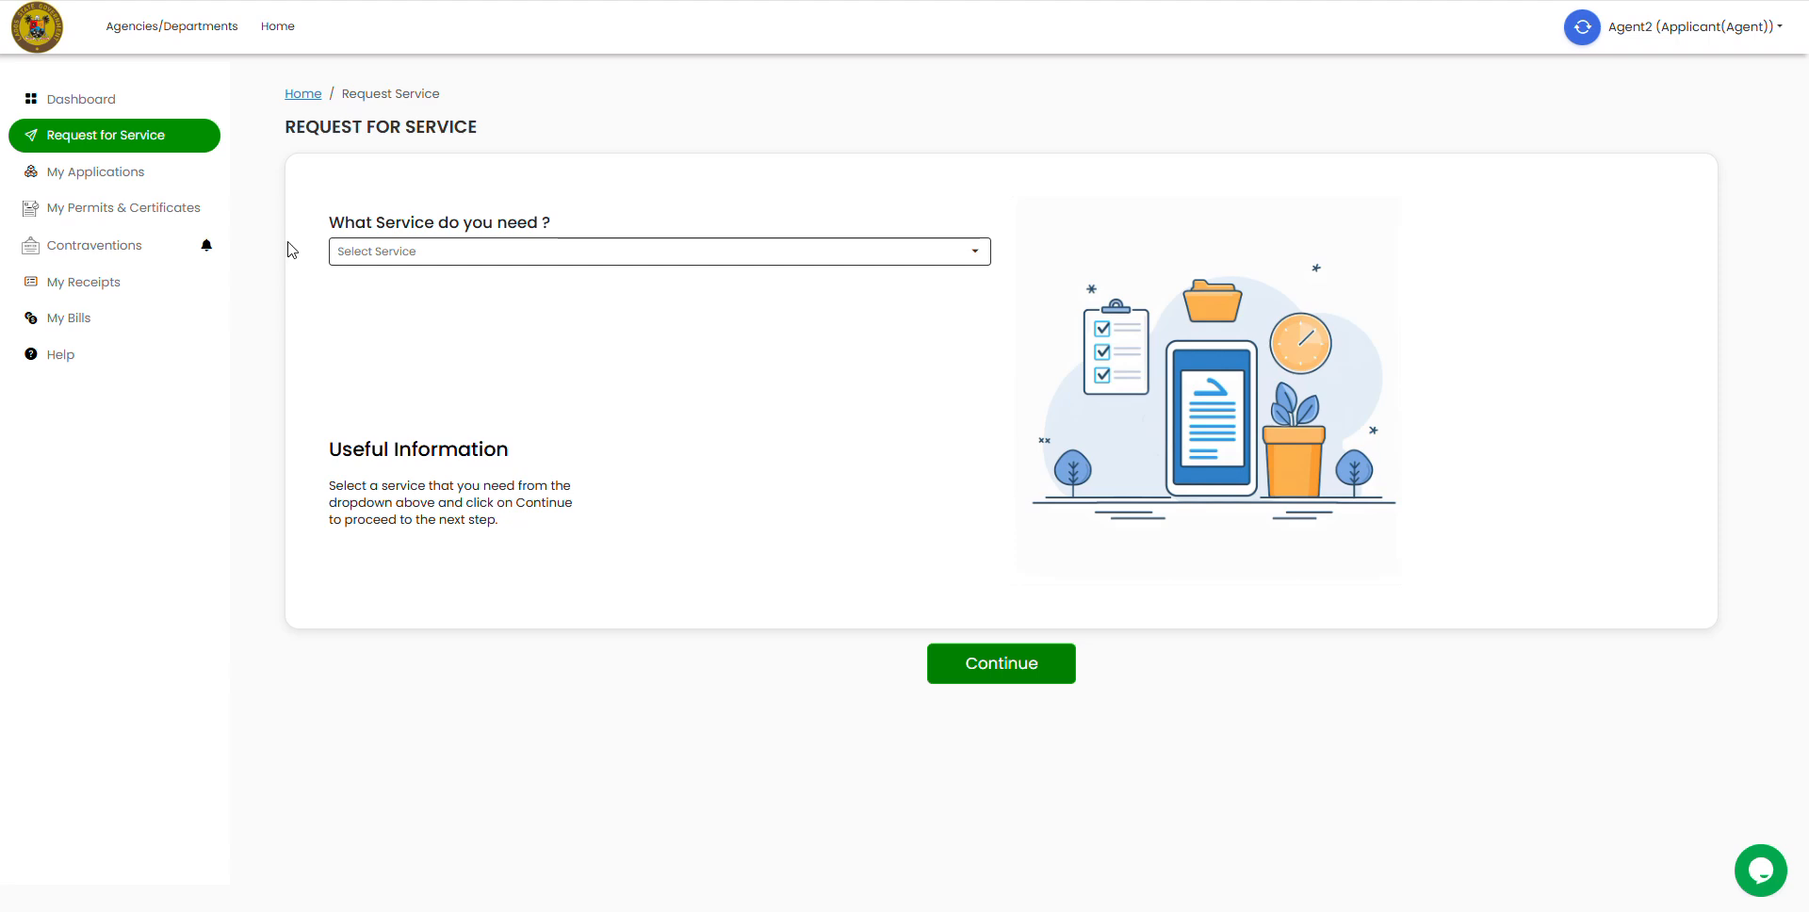
click(81, 171)
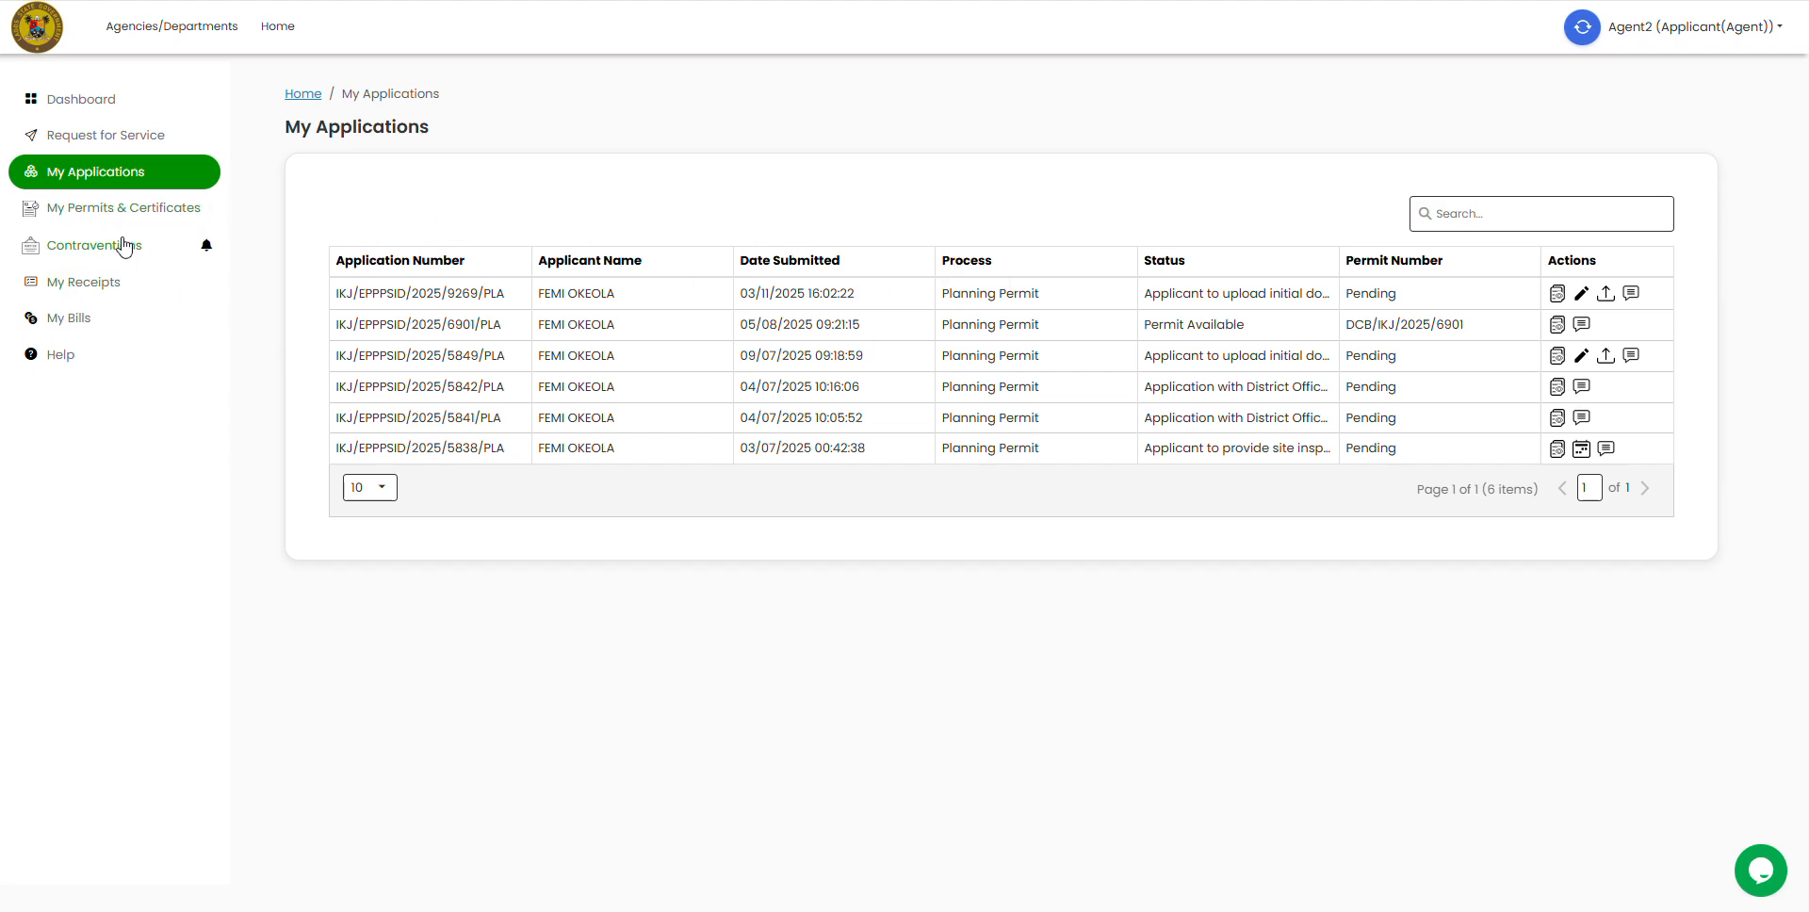
click(146, 209)
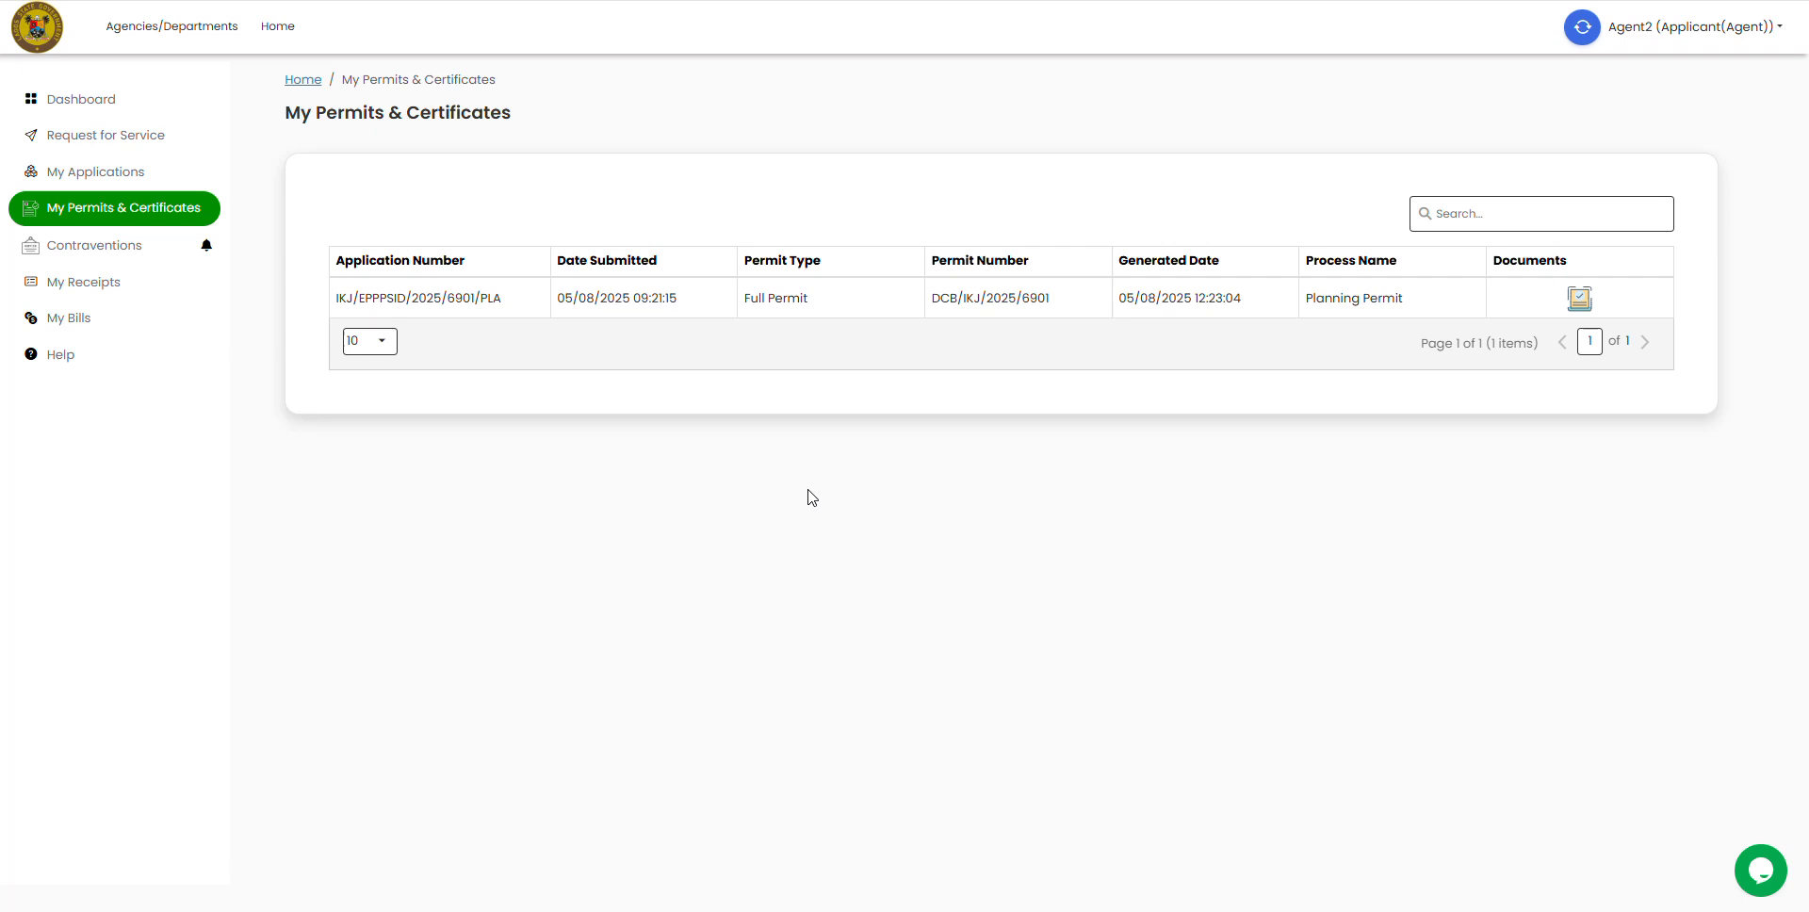
Step: Return to the agent dashboard from the sidebar
click(74, 103)
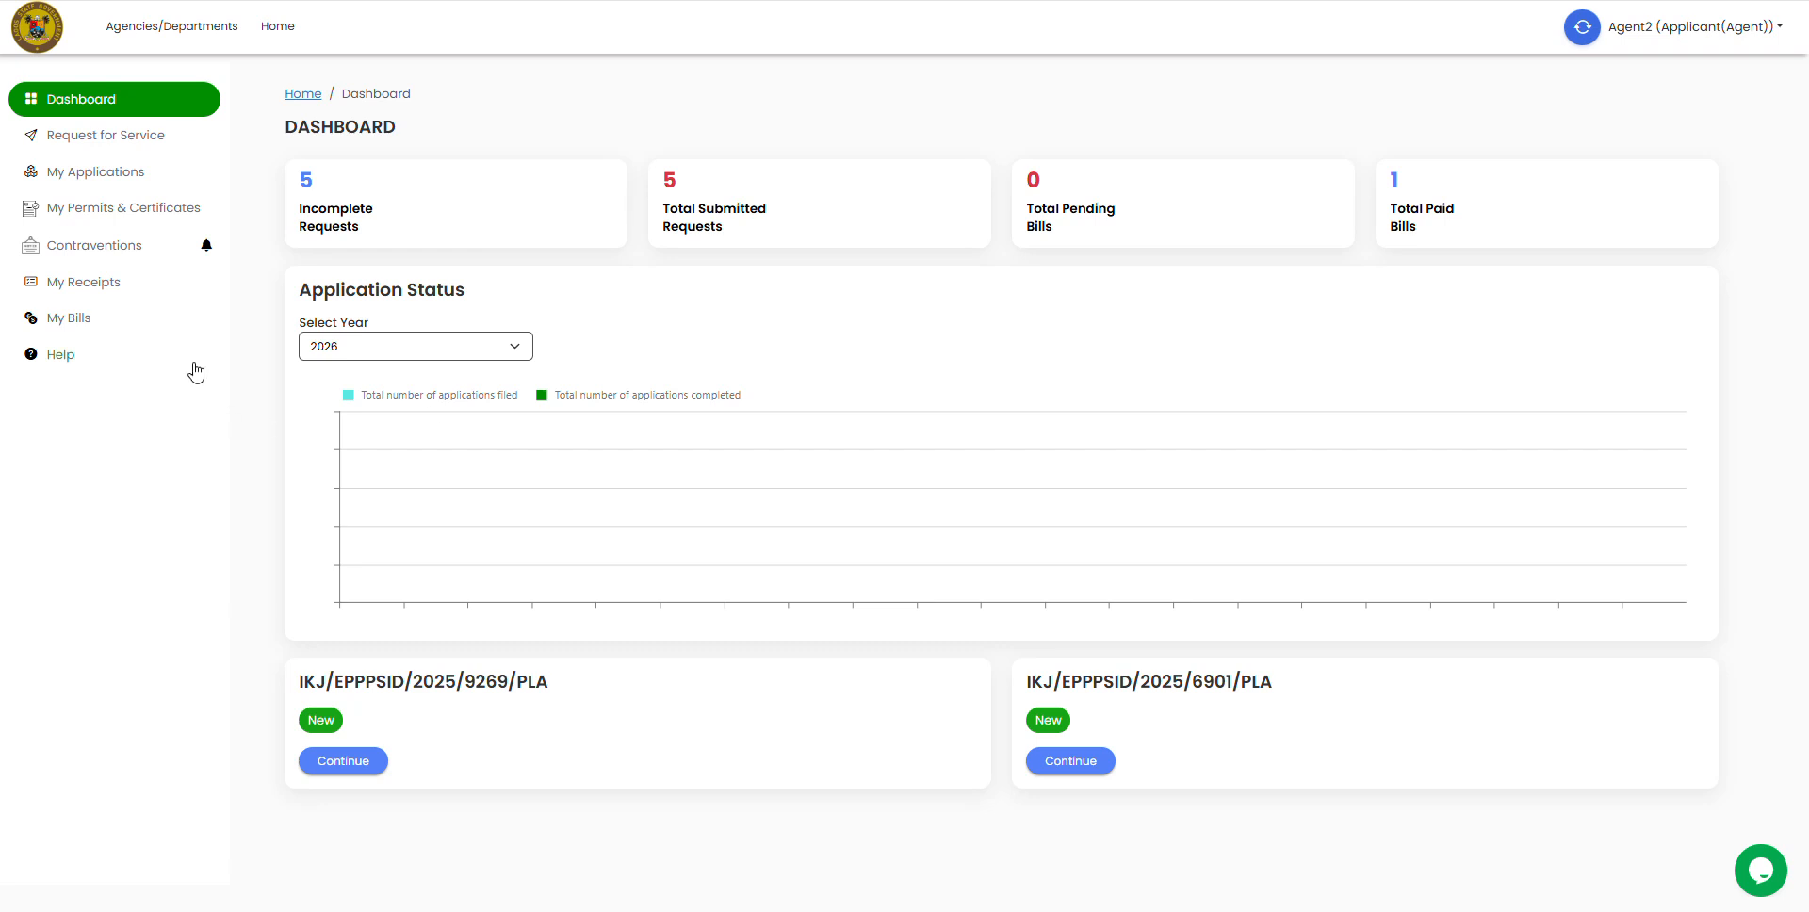
Step: Open the Switch to Applicant Account window, then go to the Register Applicant page
click(1591, 31)
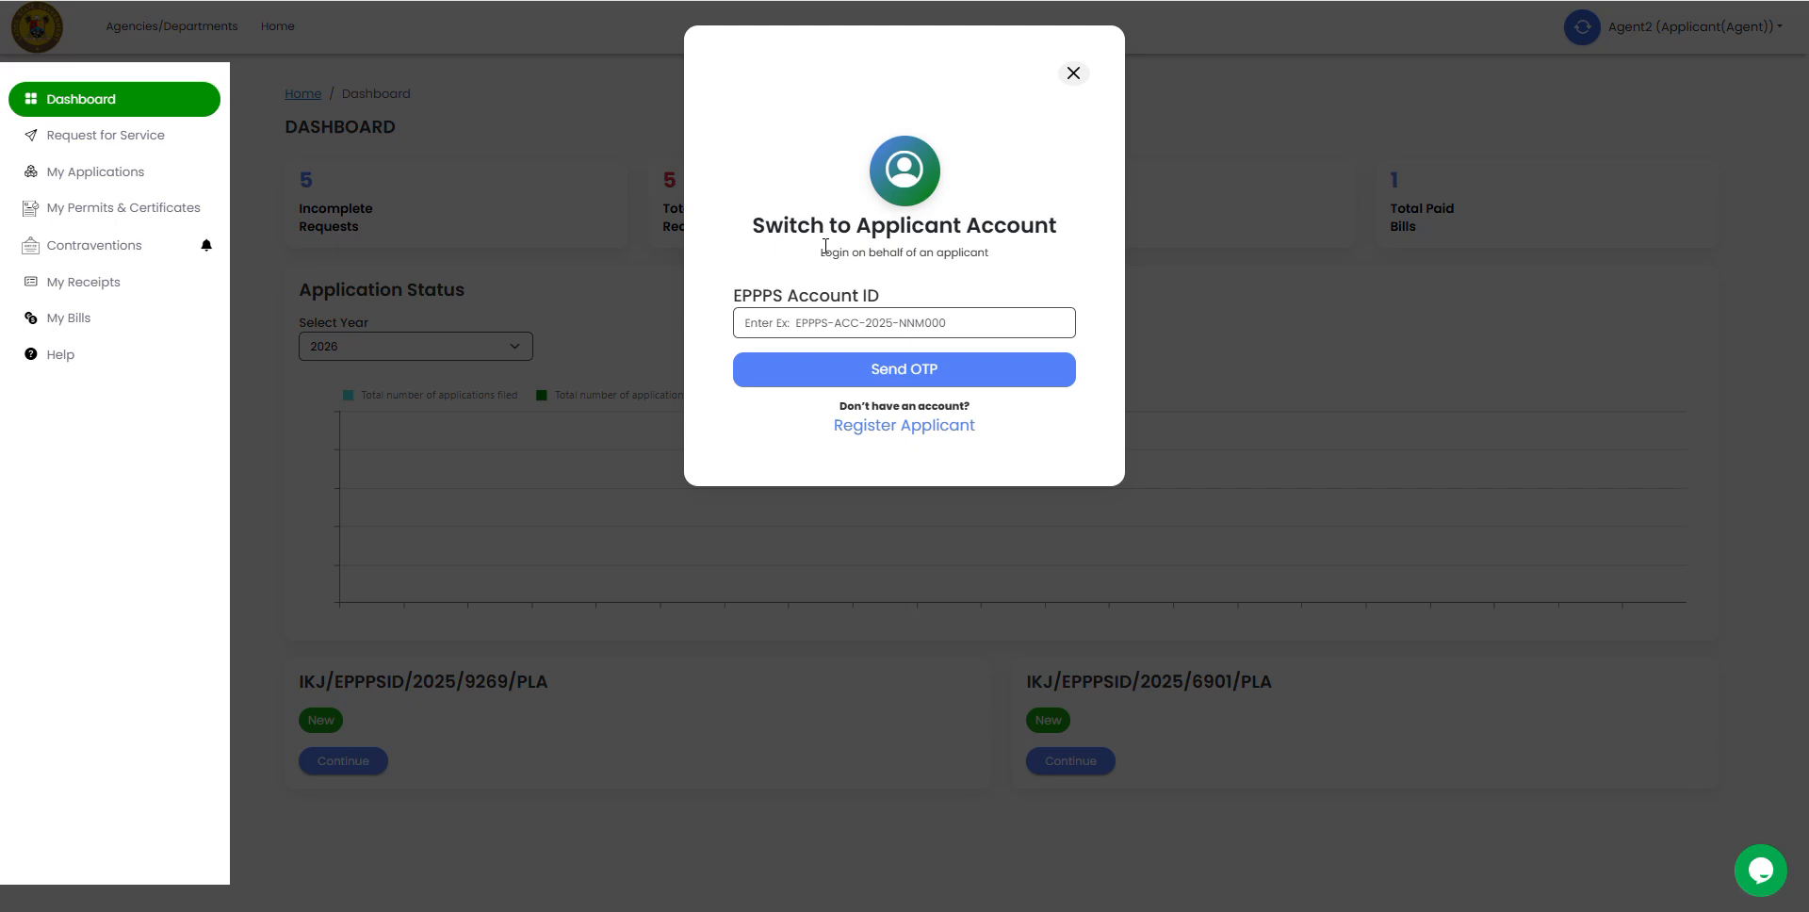
click(880, 426)
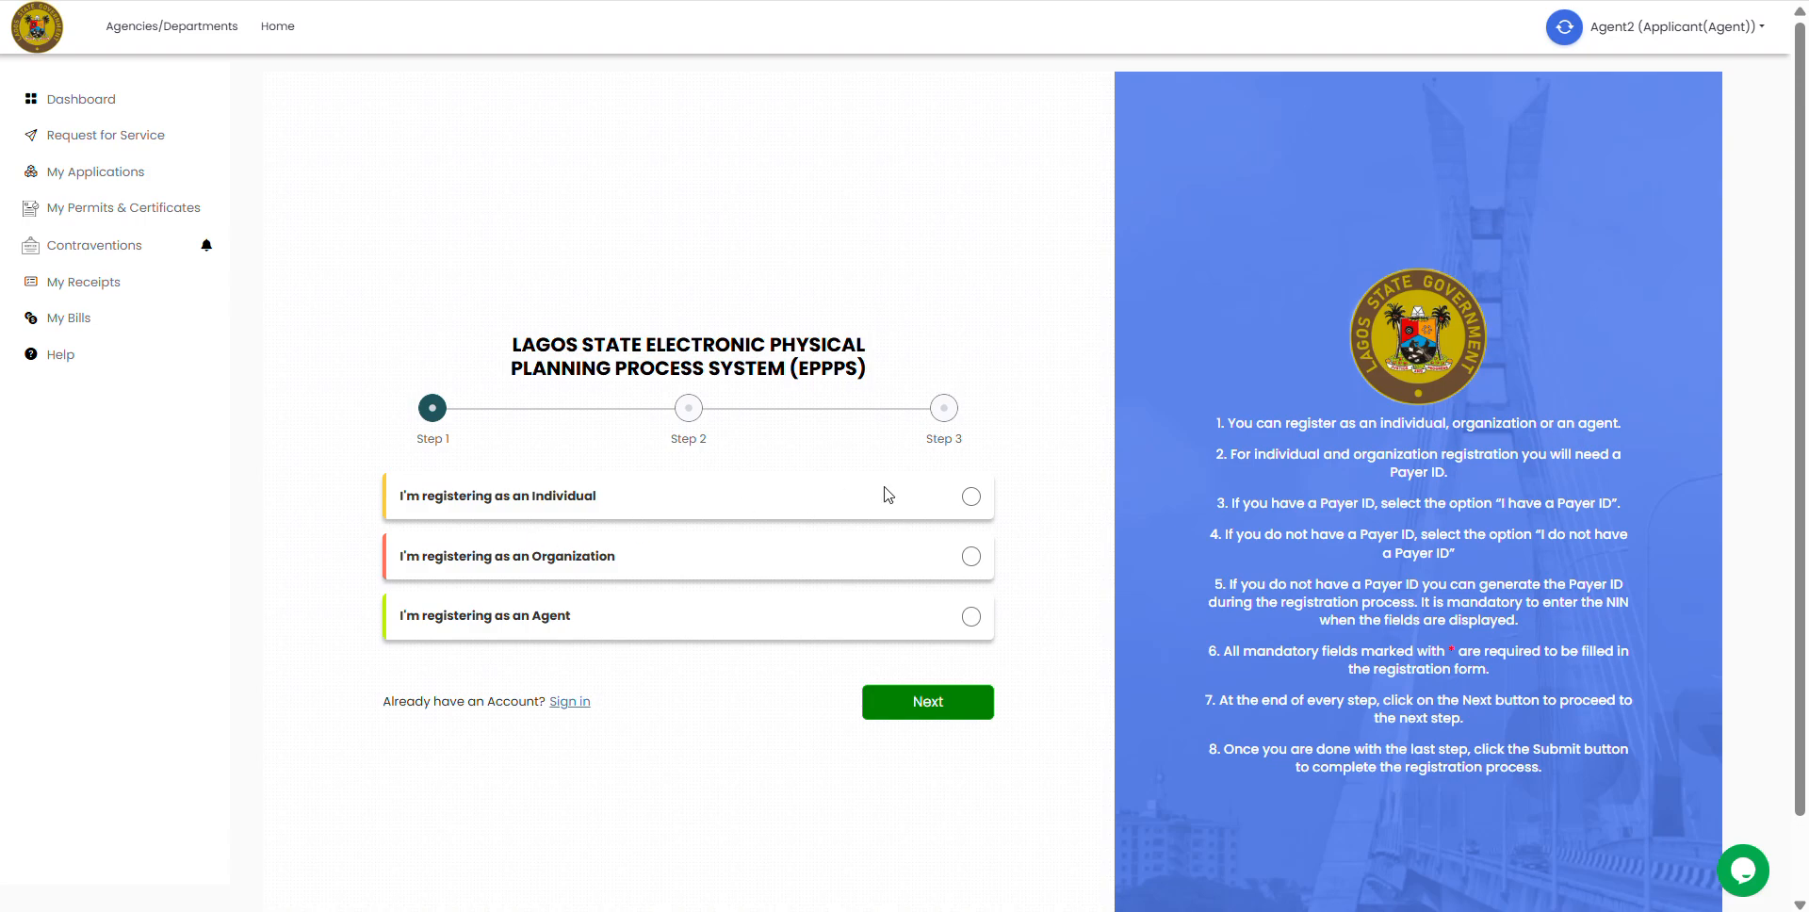
Step: Try Individual and Organization applicant types, reach the payer ID step, then back out to the dashboard
click(972, 499)
click(971, 558)
click(971, 500)
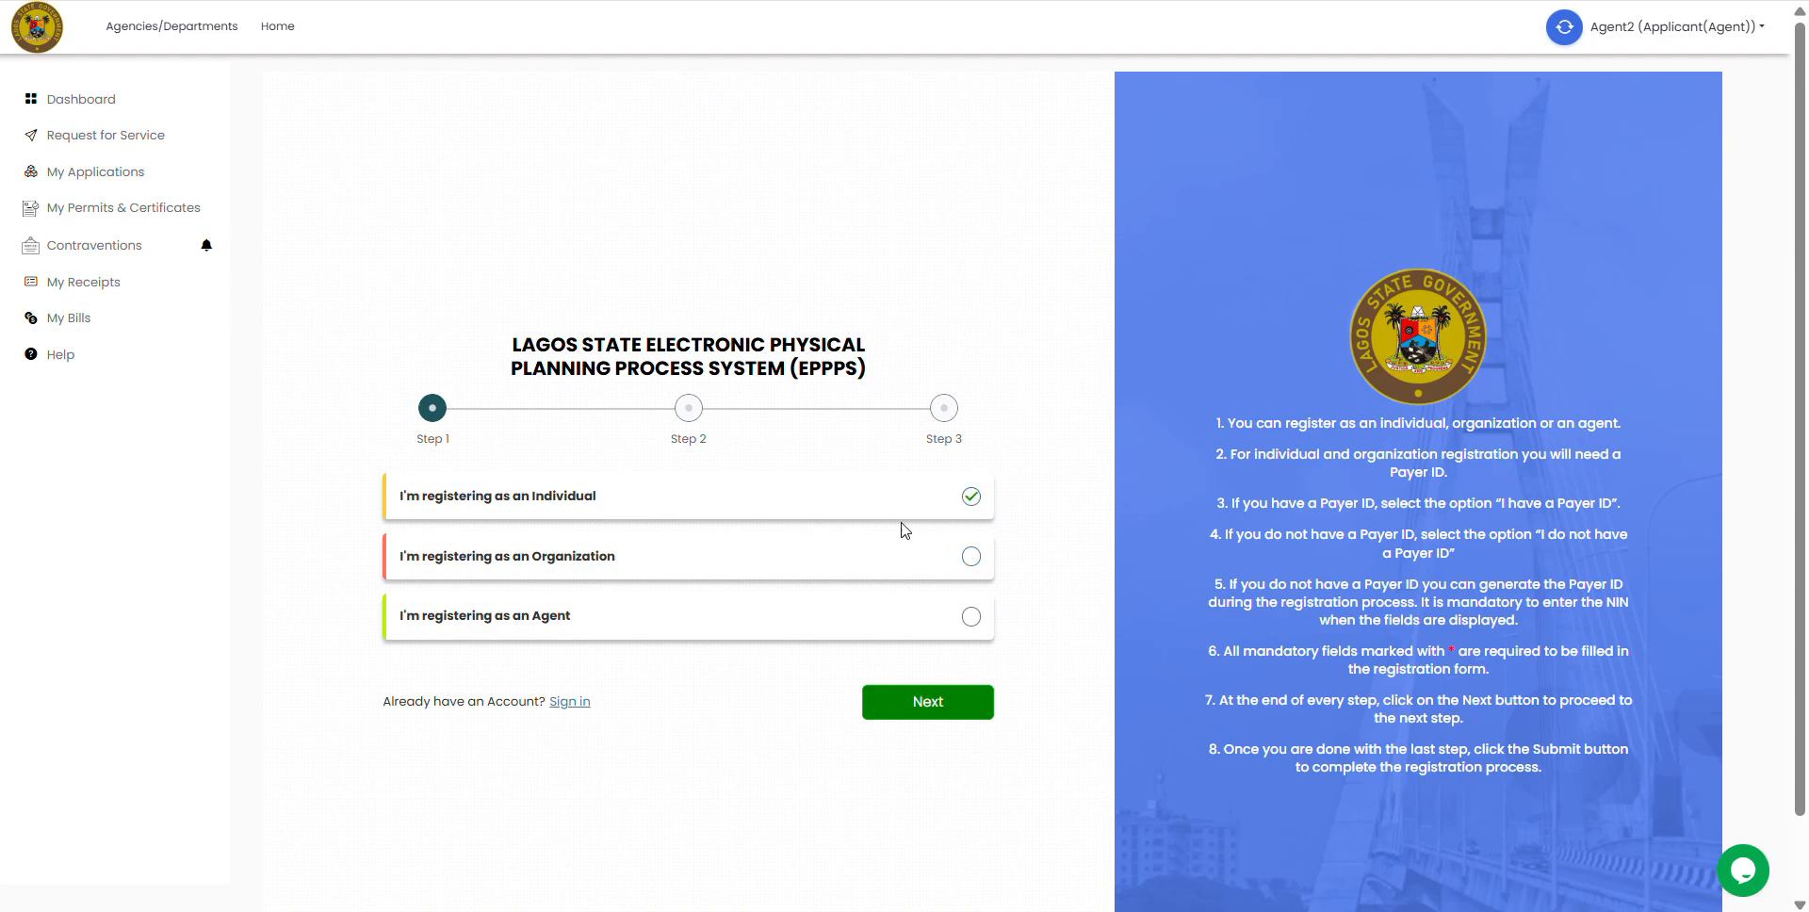
click(971, 497)
click(971, 497)
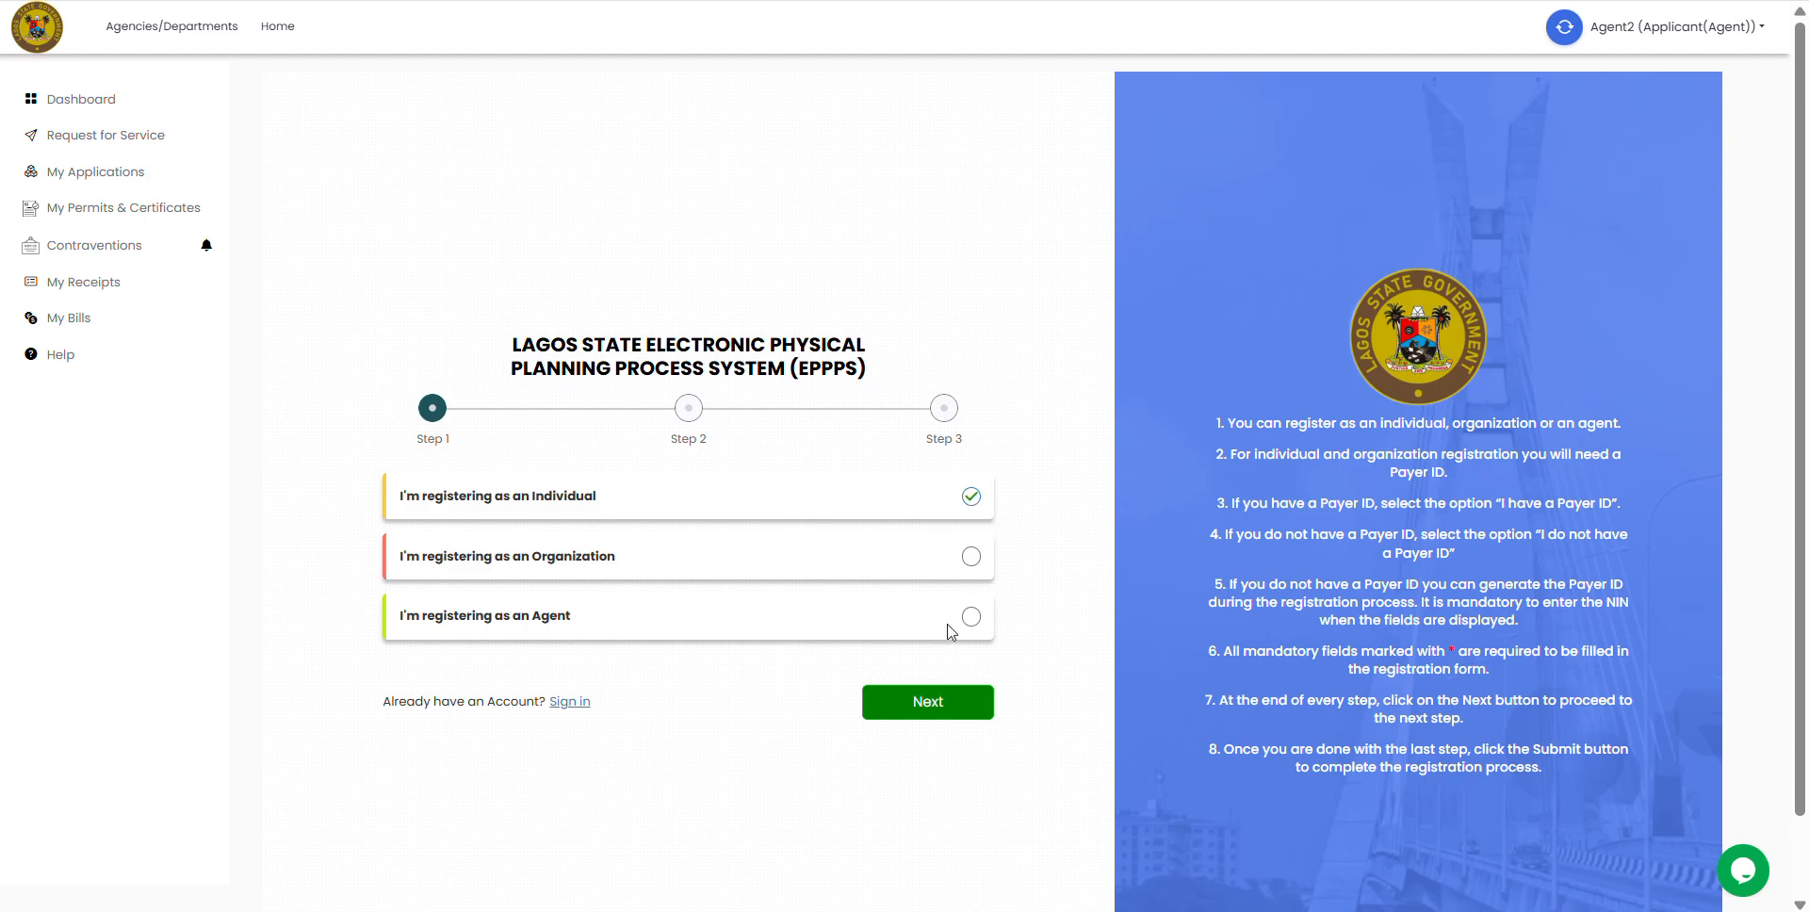
click(928, 695)
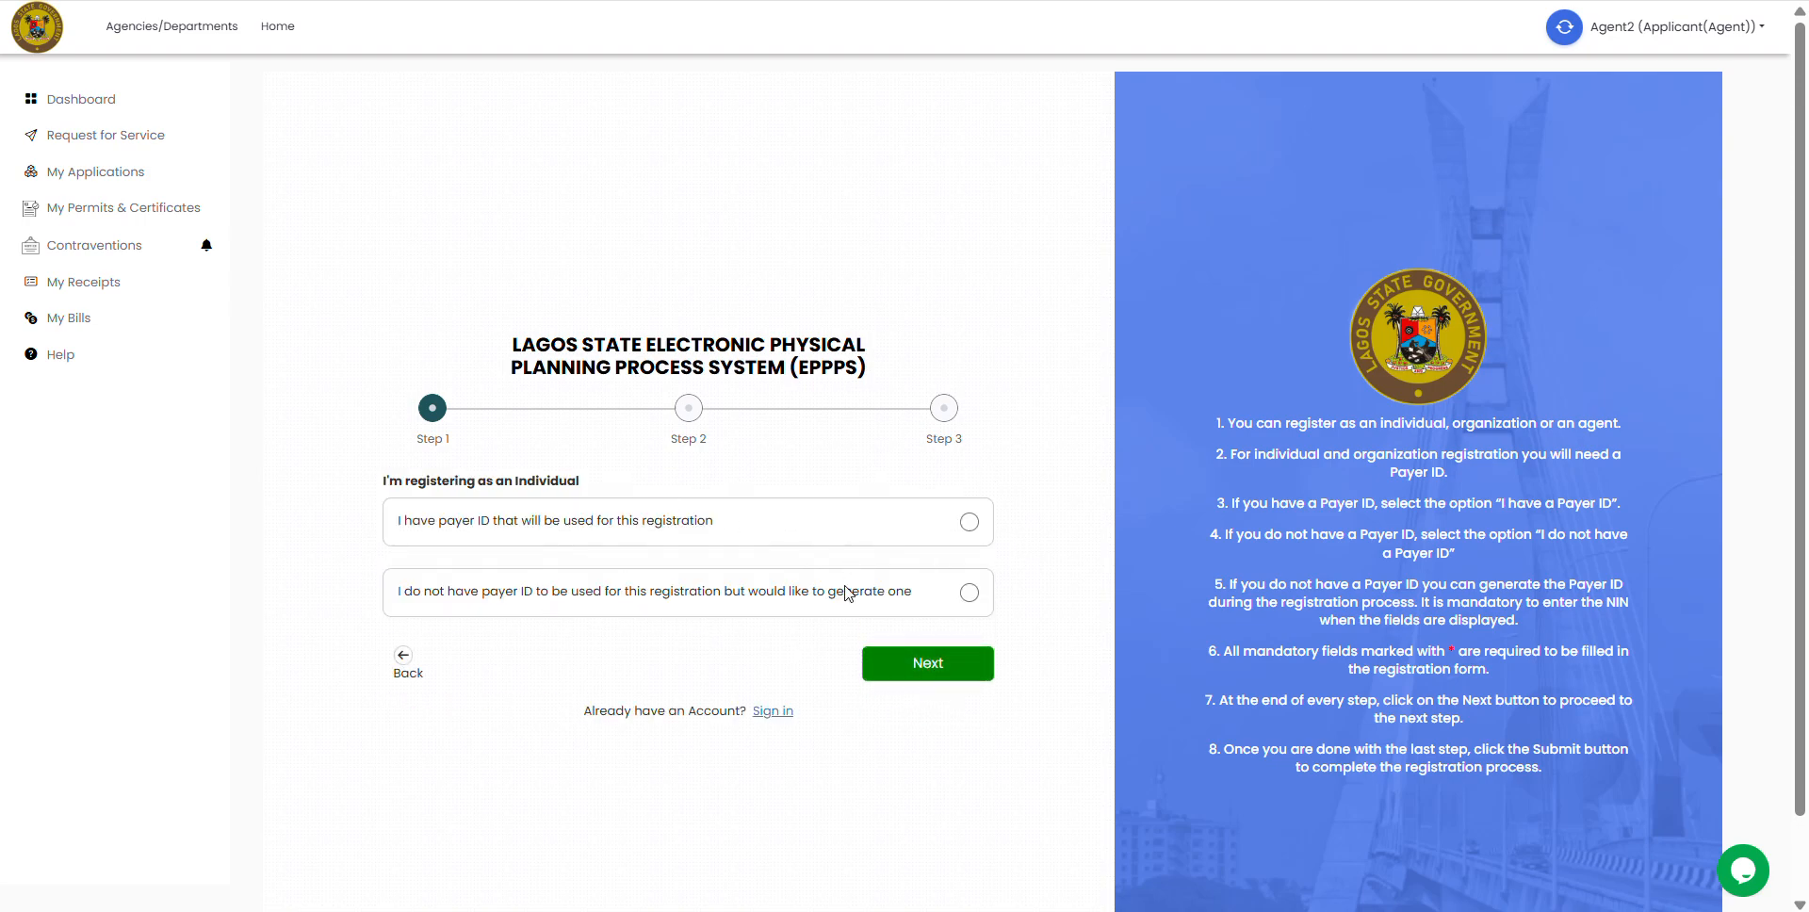
click(405, 664)
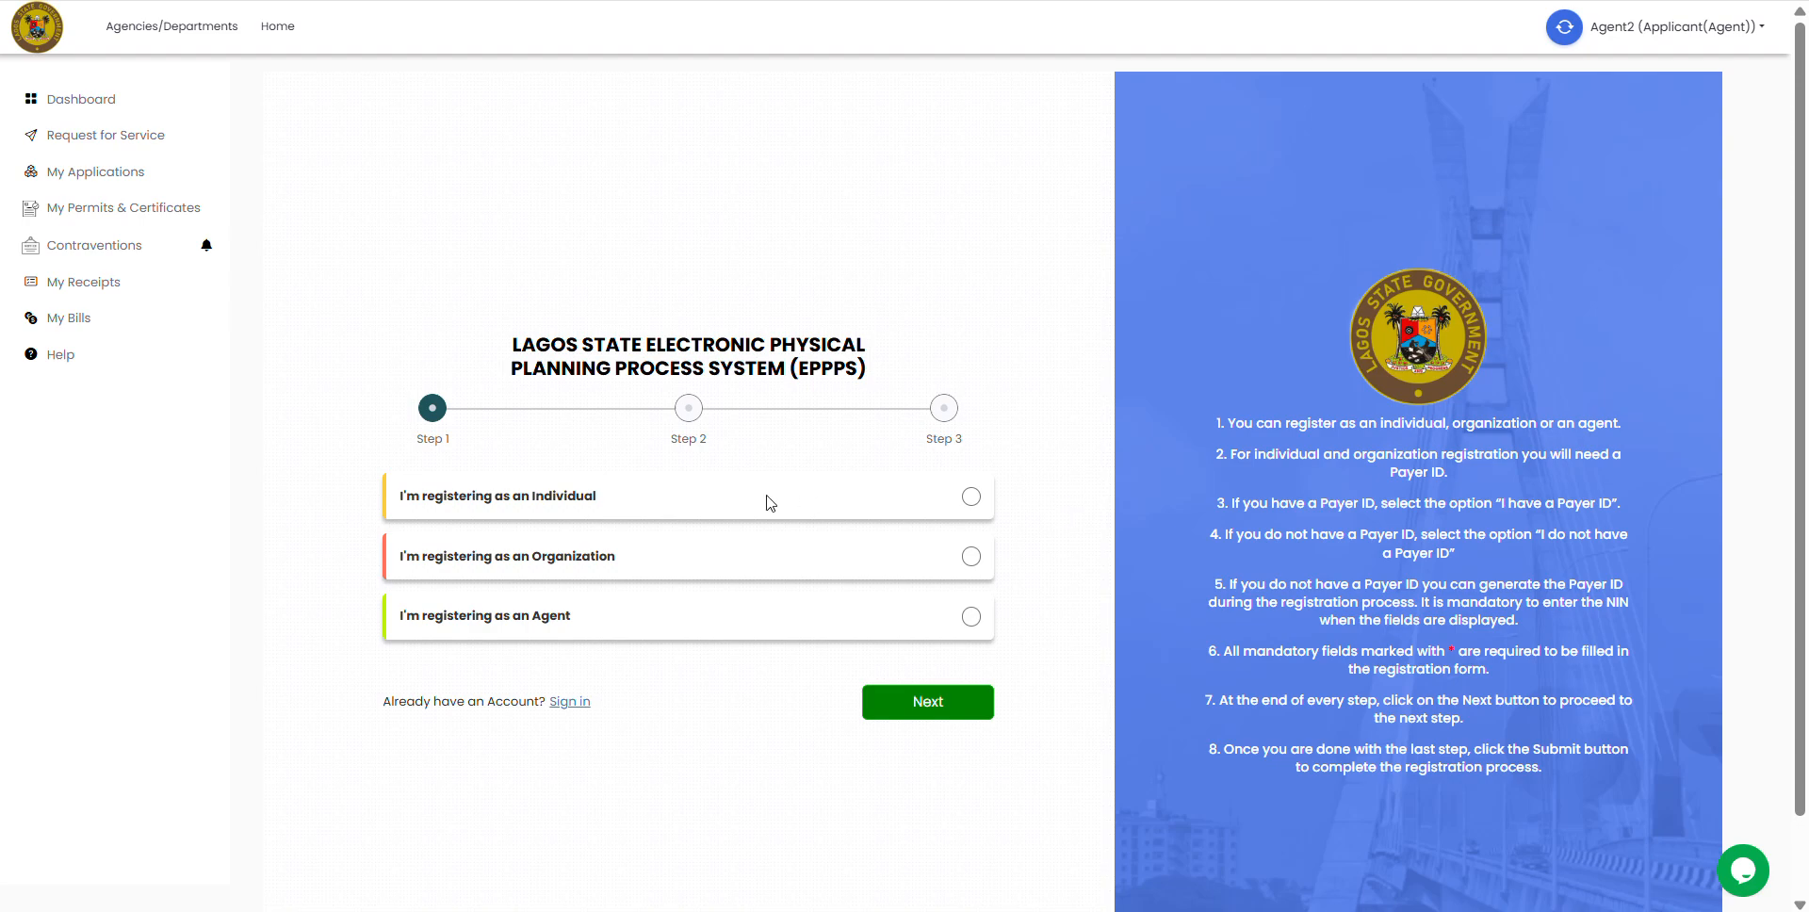
click(566, 705)
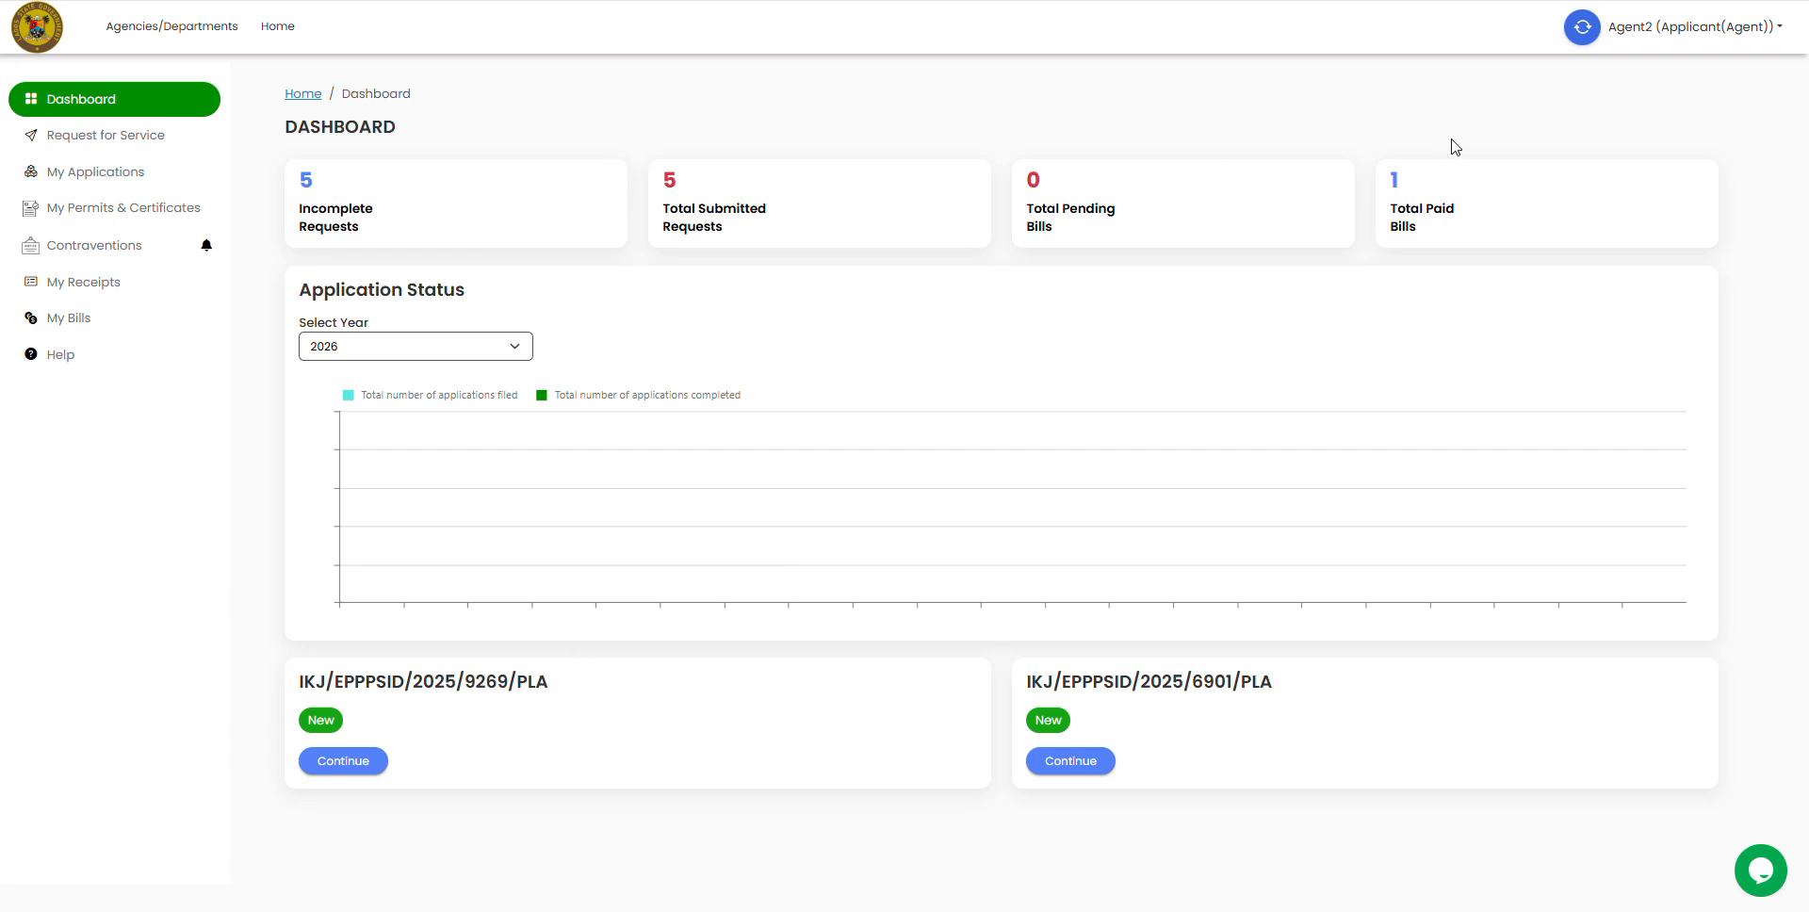
Step: Reopen Switch to Applicant Account and leave the EPPPS Account ID empty so it's flagged required
click(1577, 34)
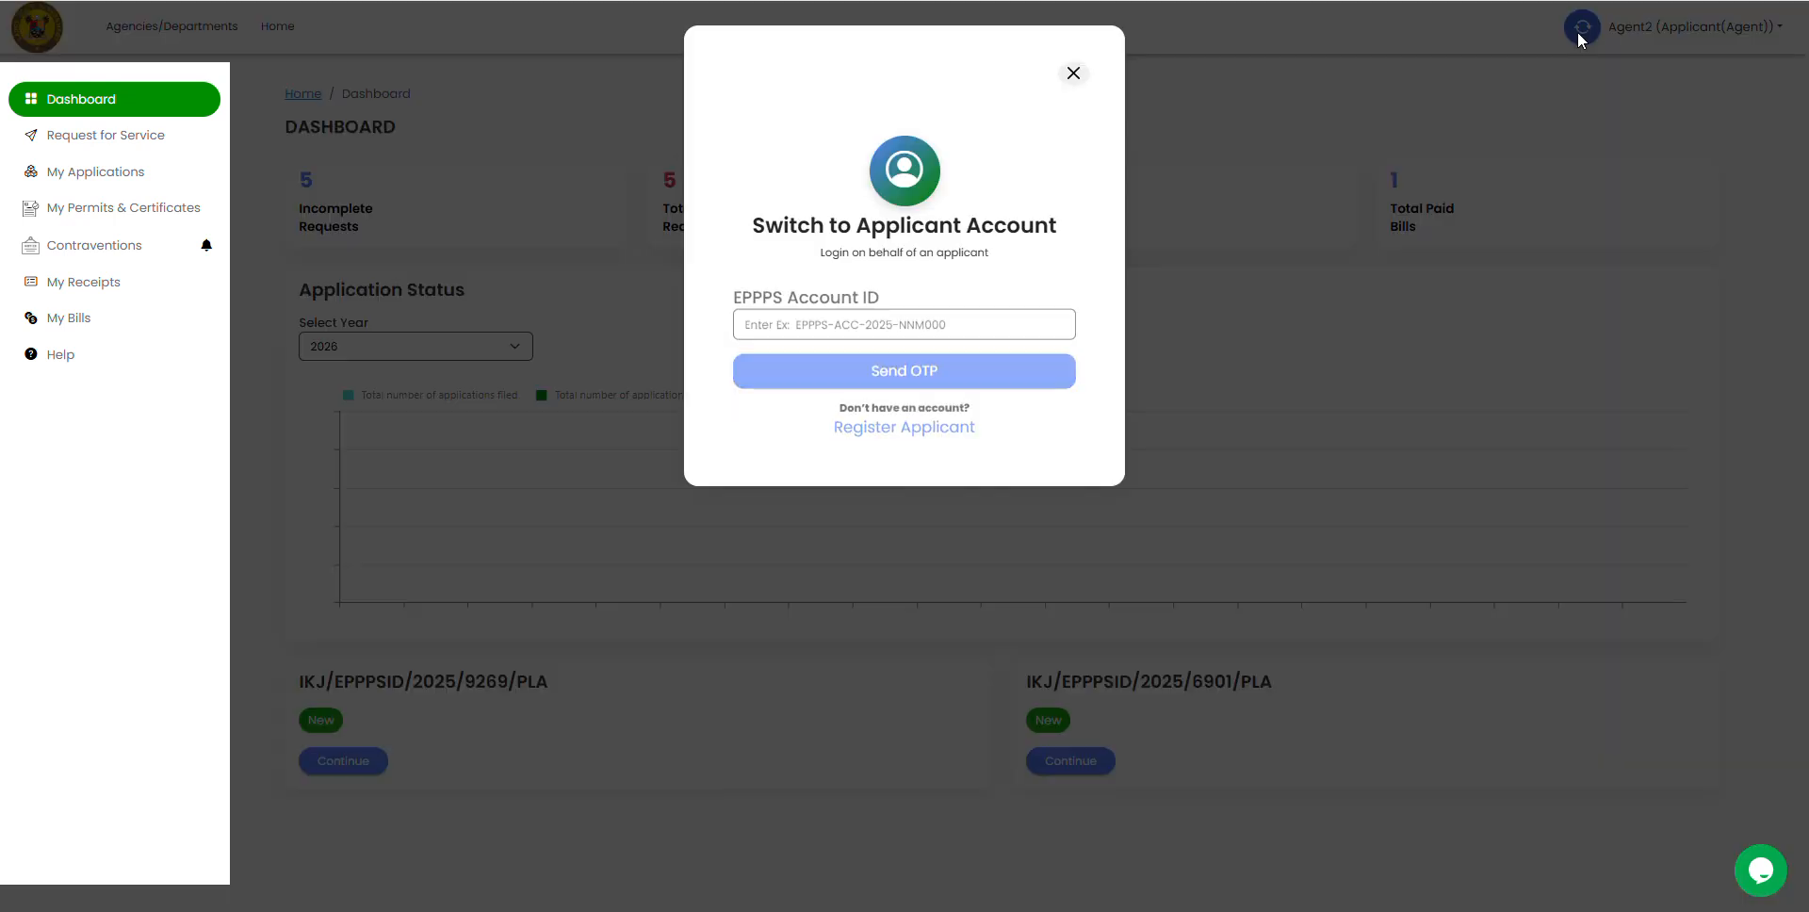
click(800, 330)
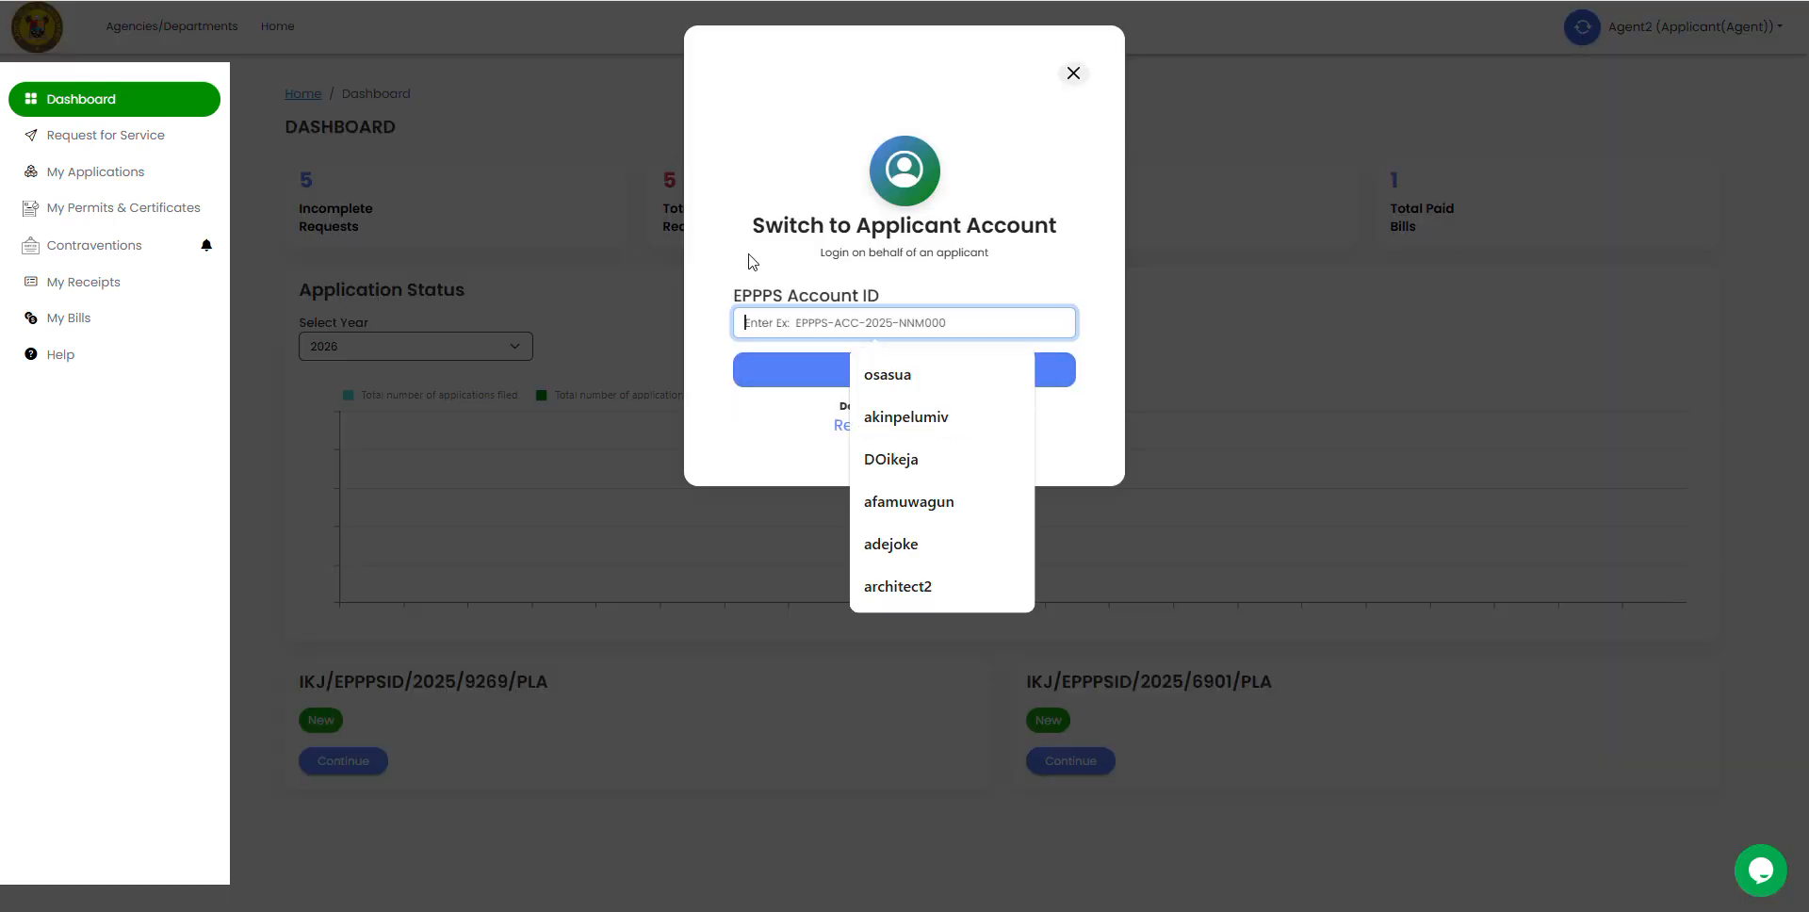
click(738, 157)
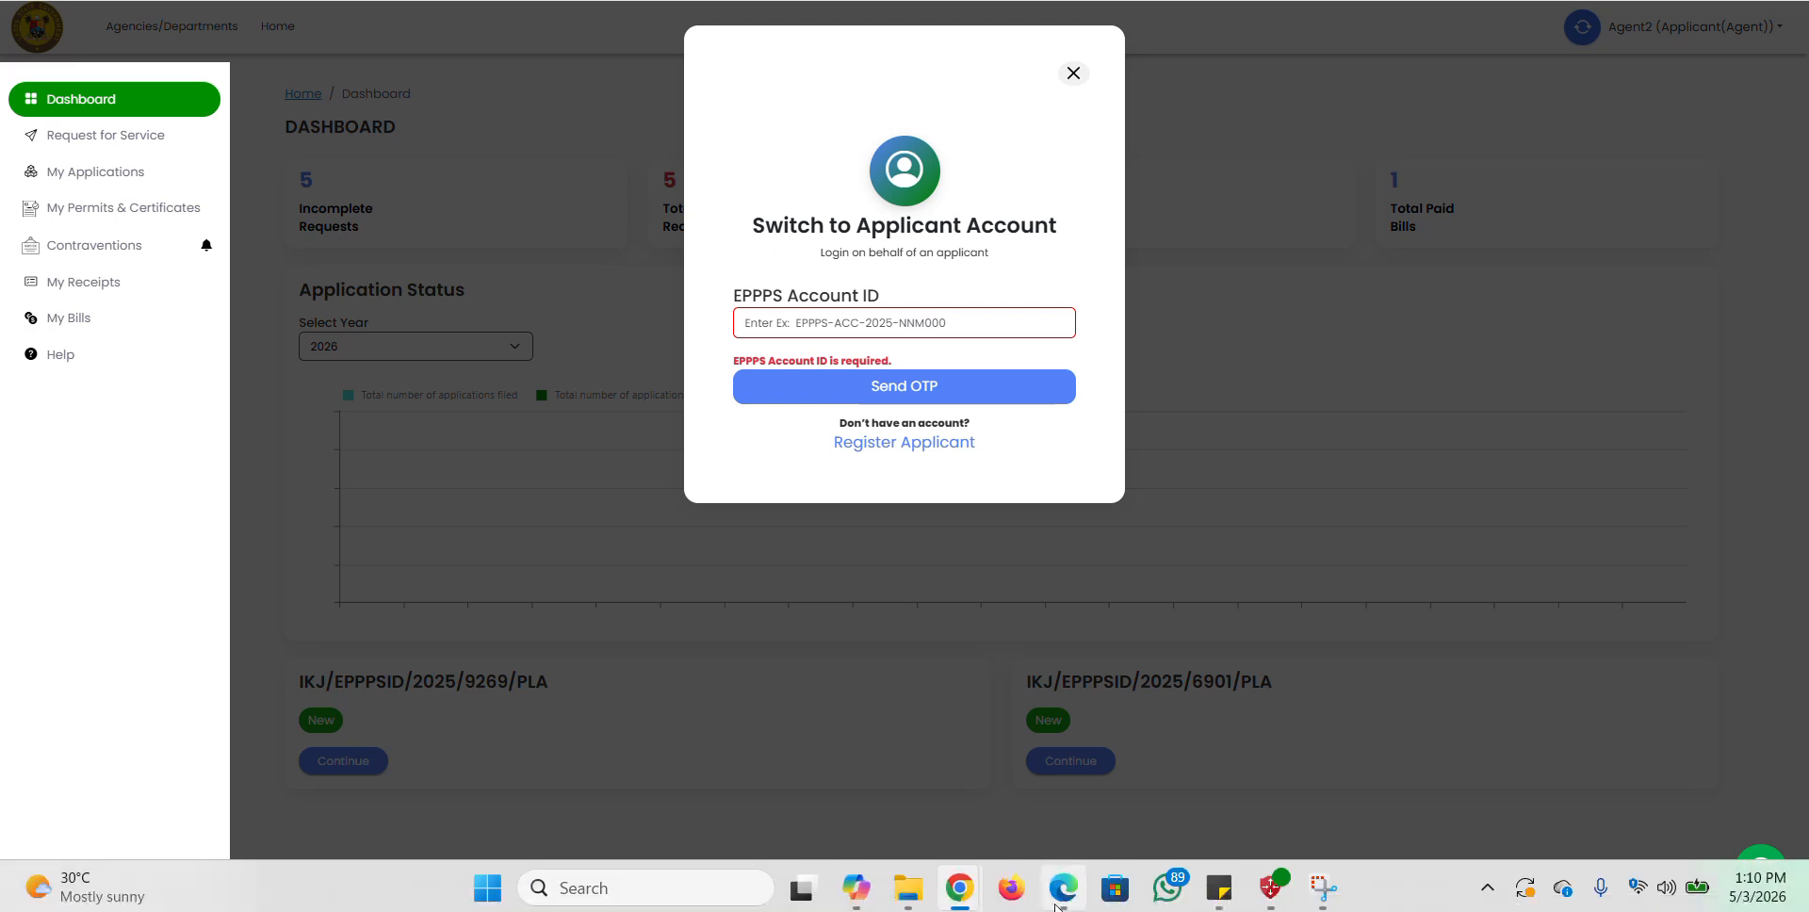
Step: Bring Edge forward and leave the MSN new-tab page through the sponsored Udemy card
mouse_move(1062, 888)
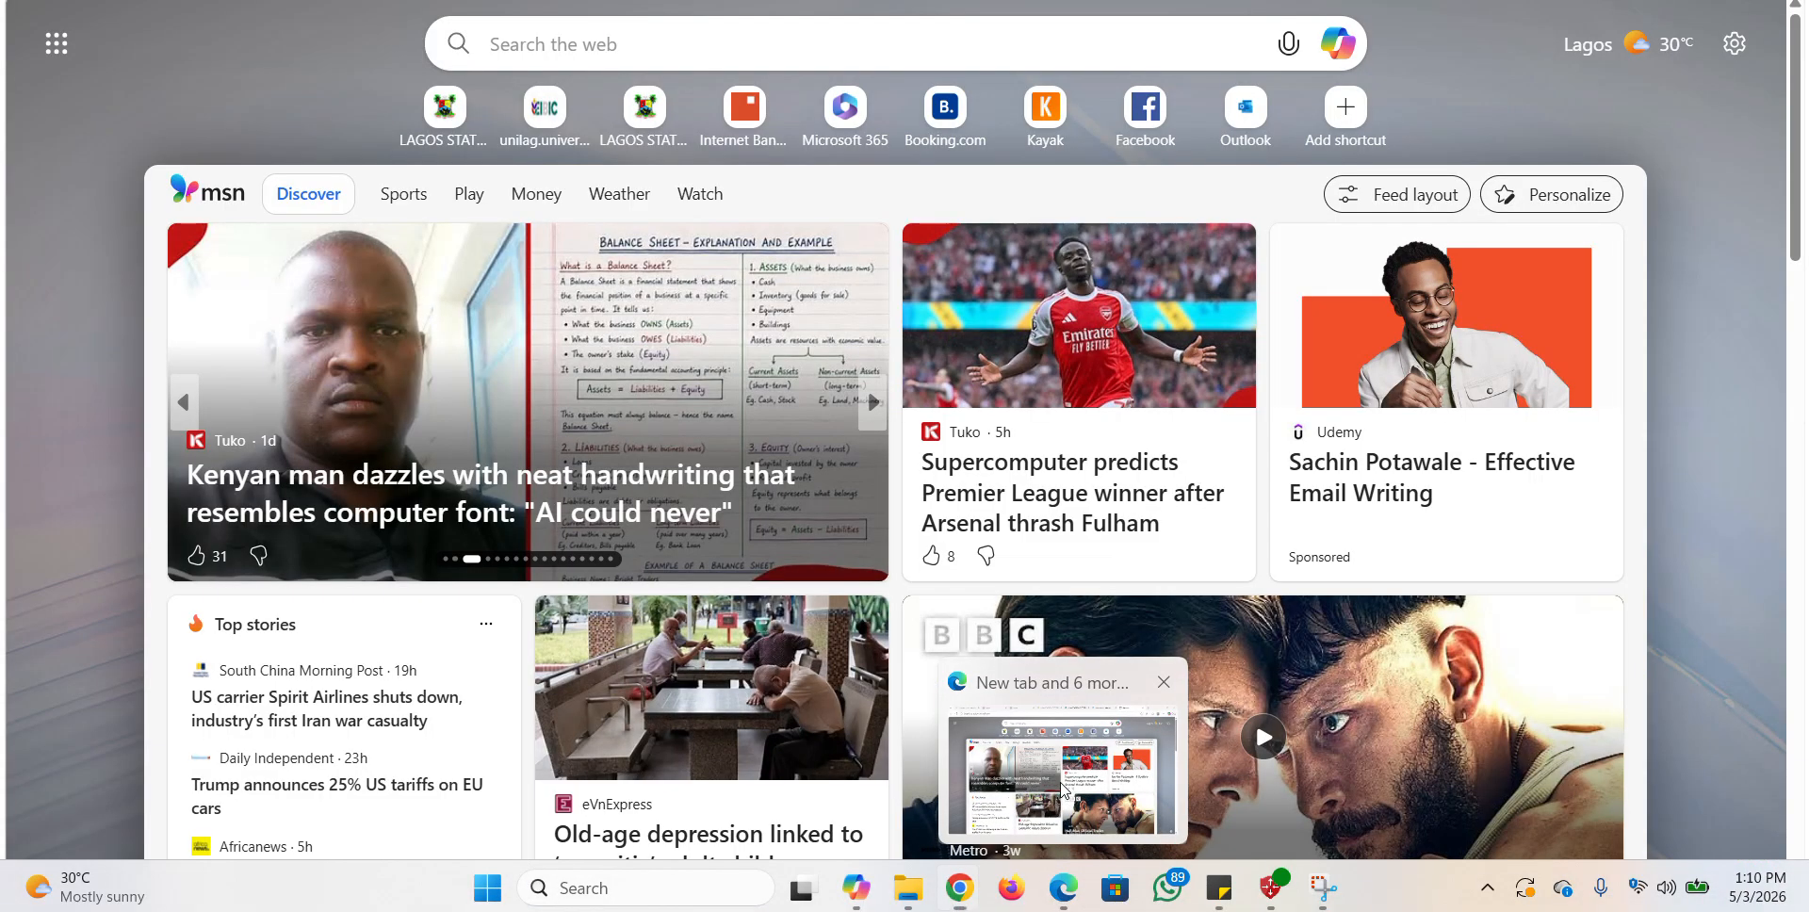
click(1062, 790)
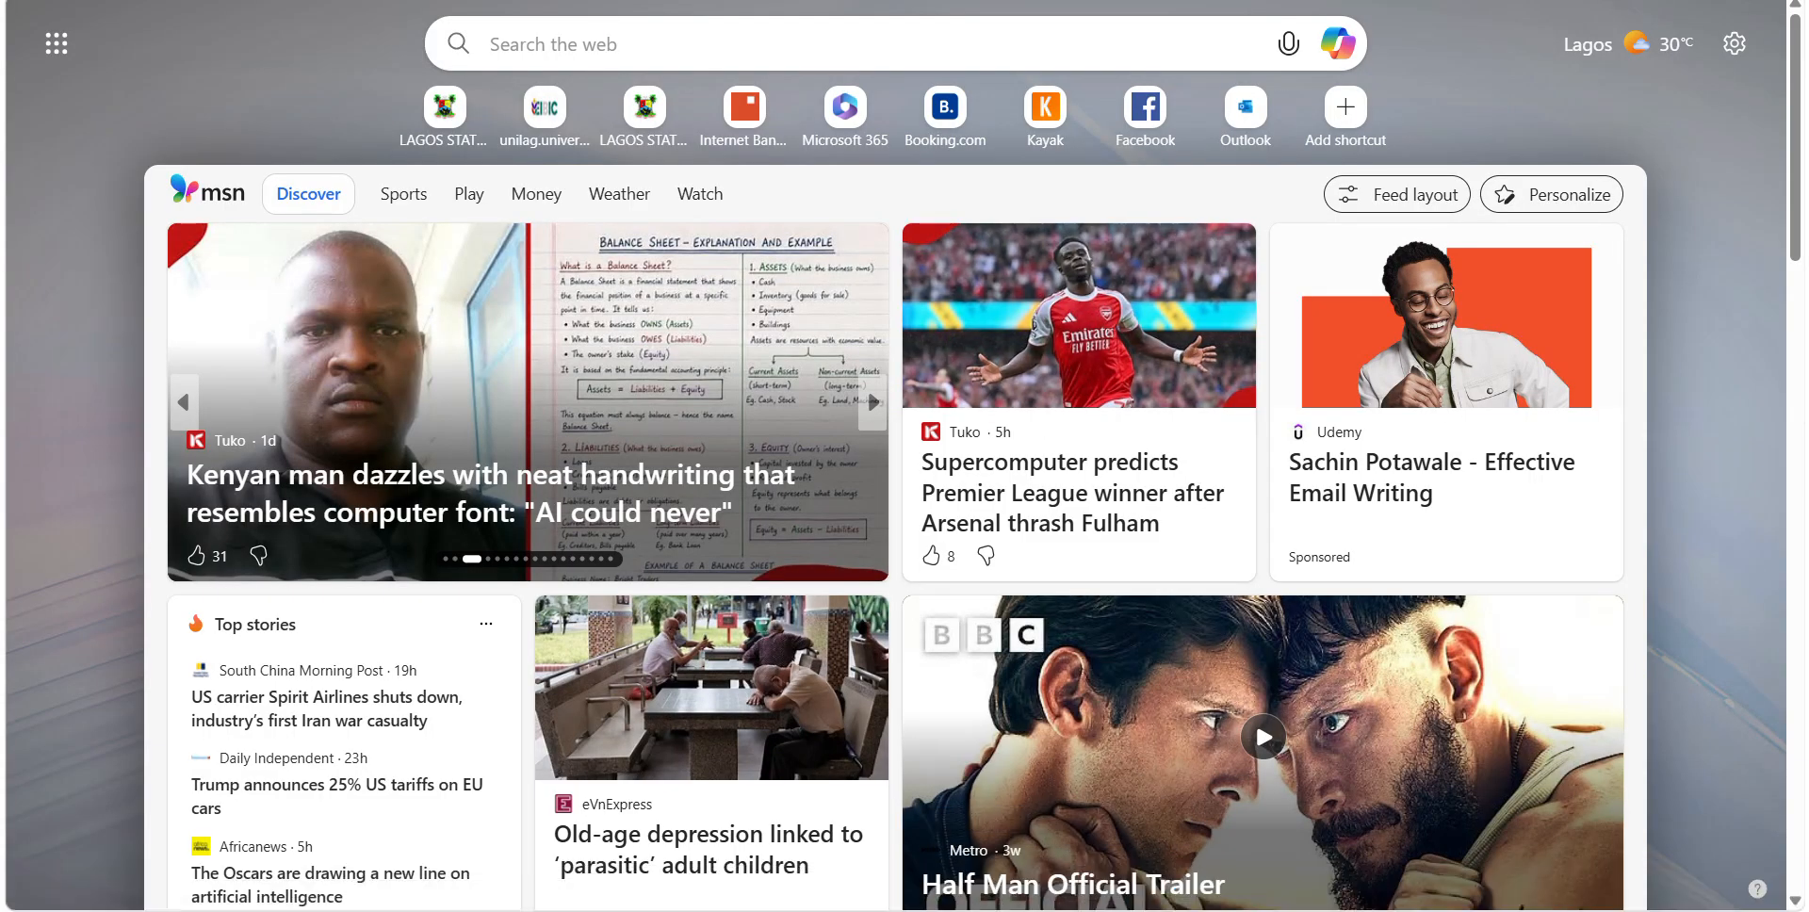
click(867, 387)
click(527, 1)
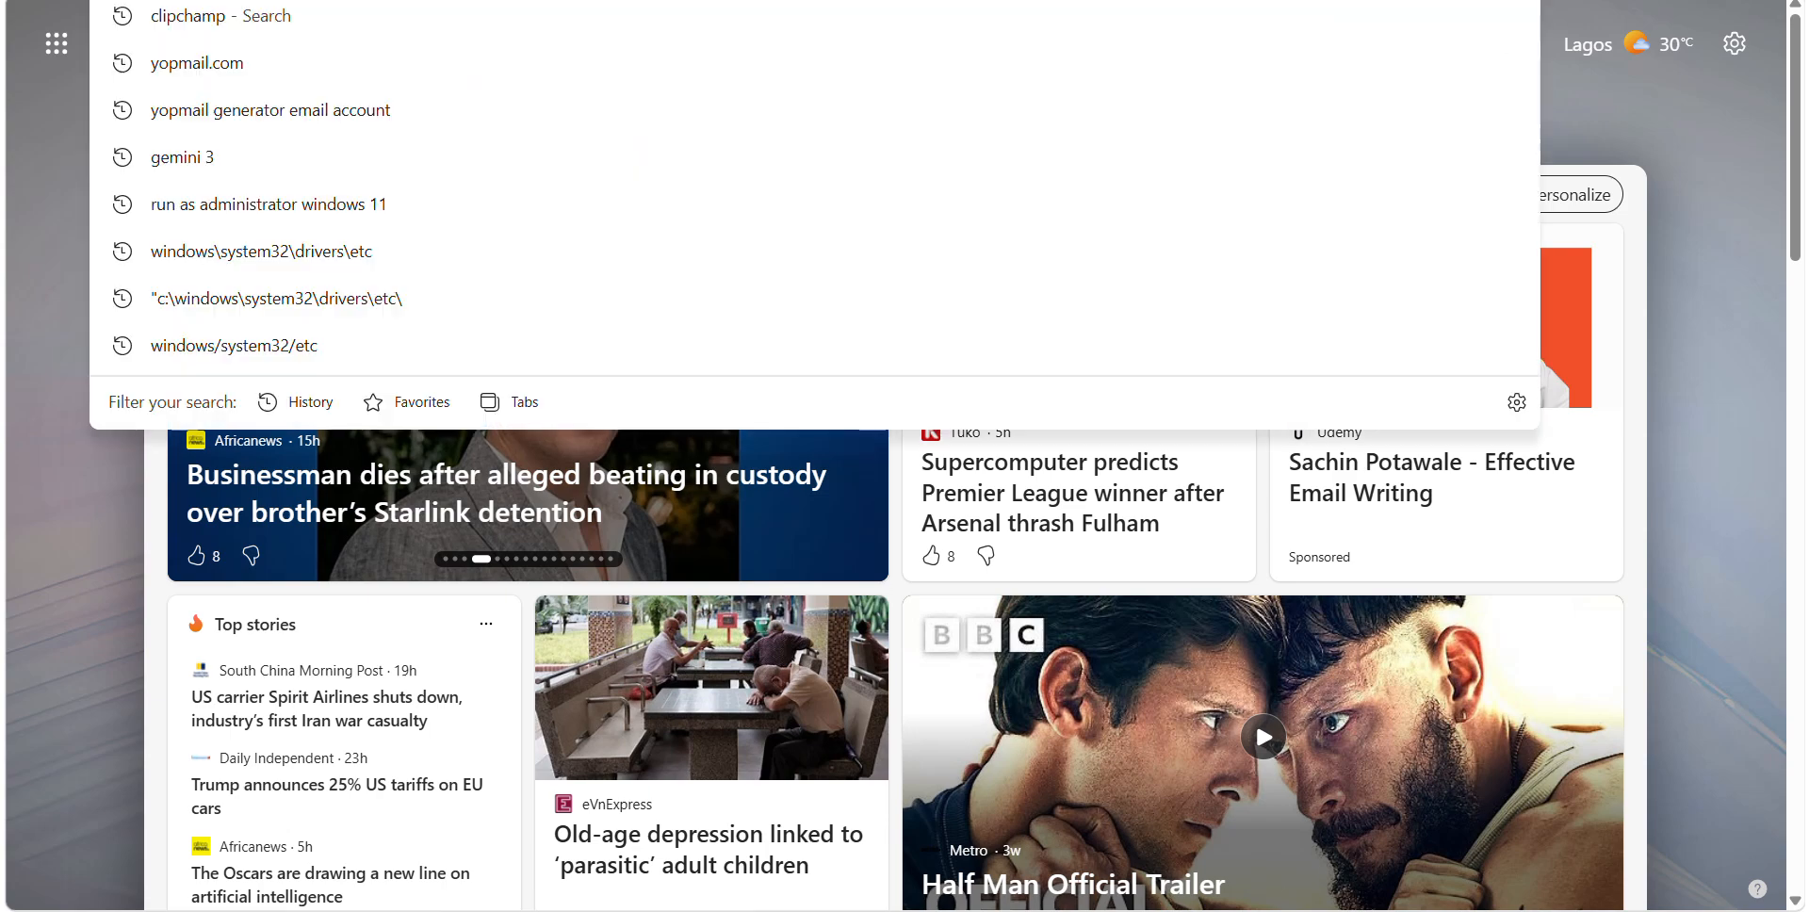
text(la)
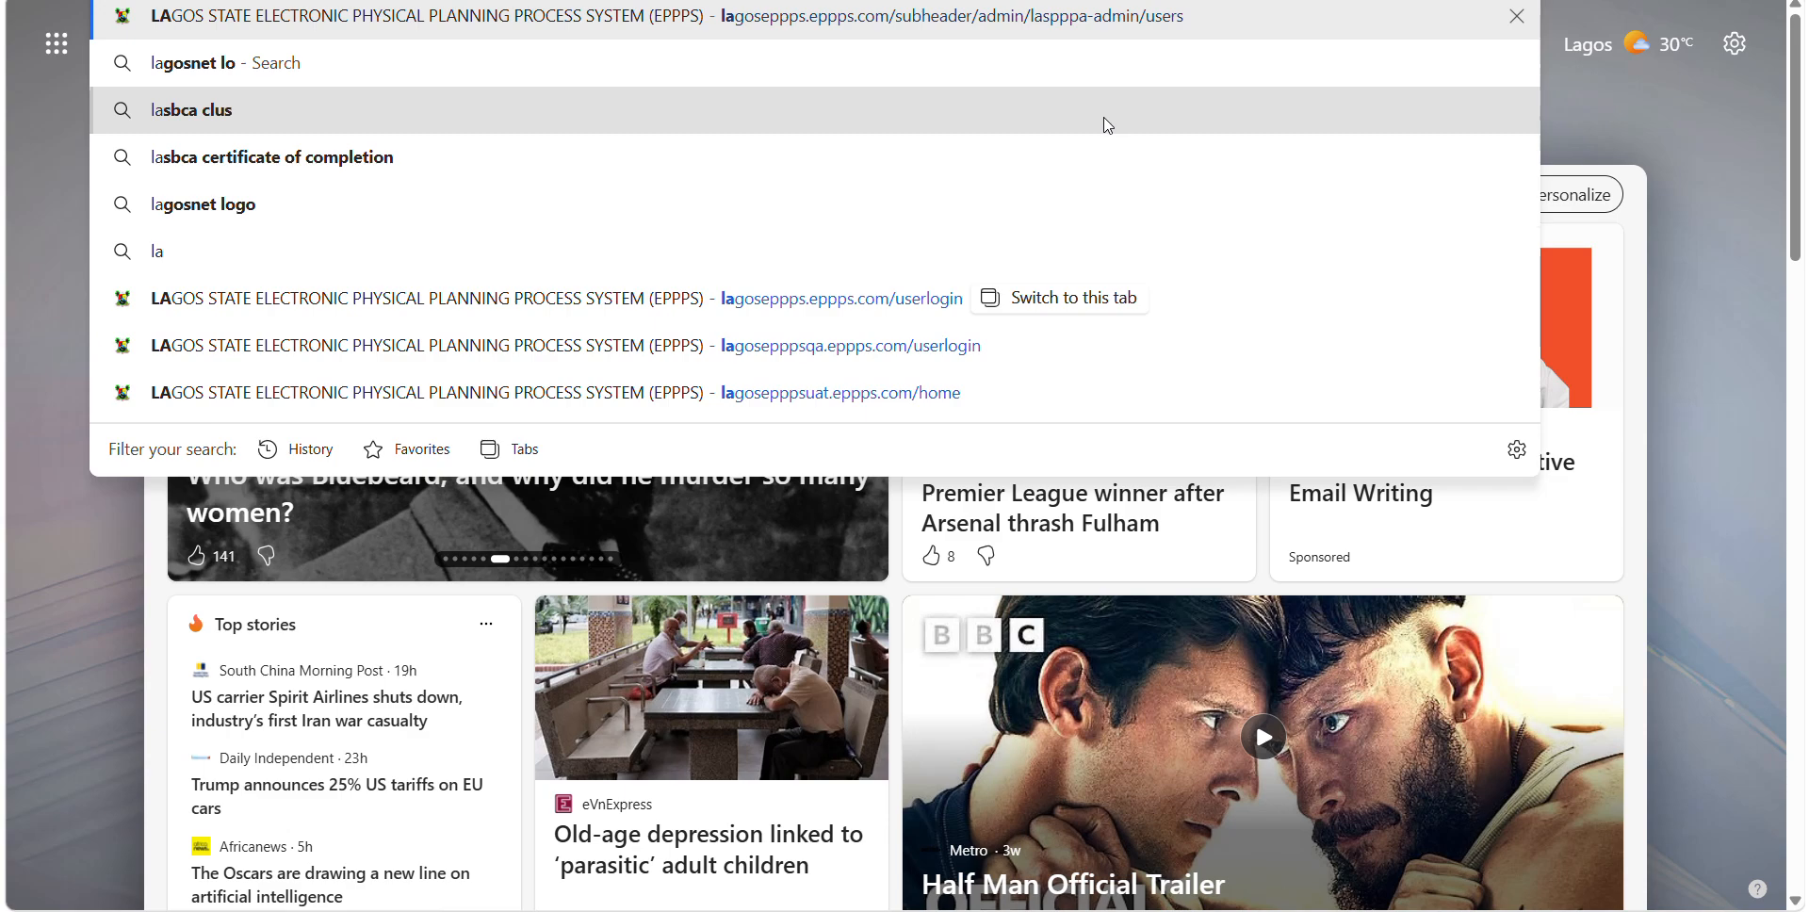
key(Escape)
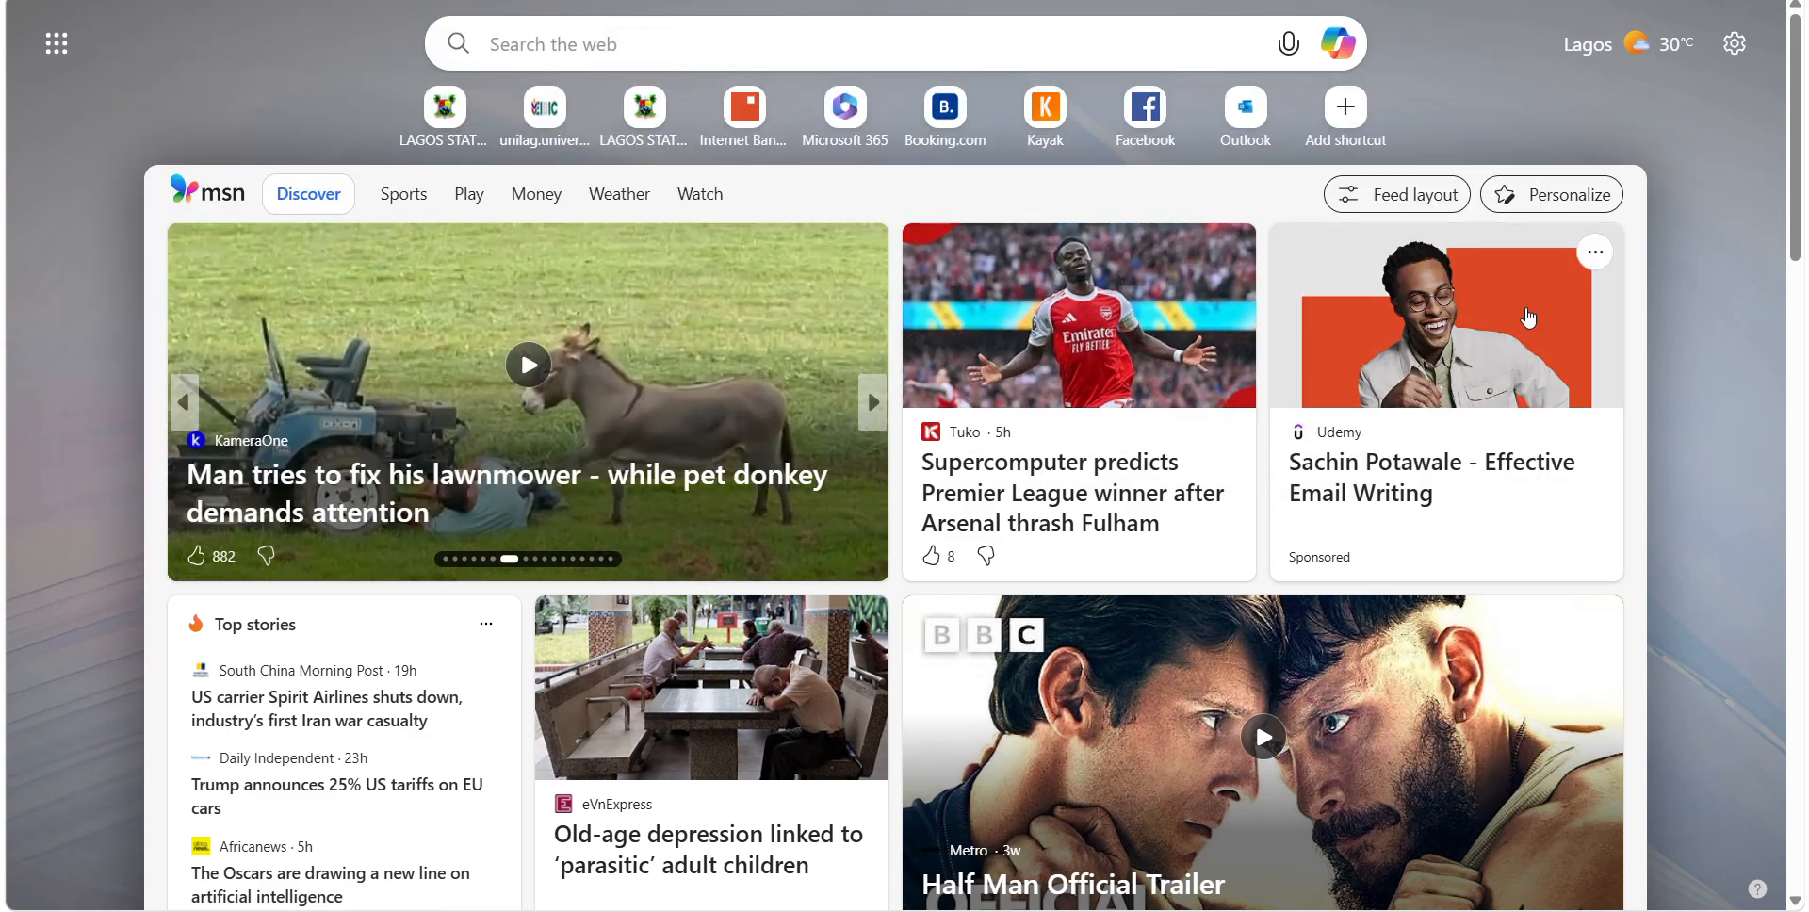
click(1594, 398)
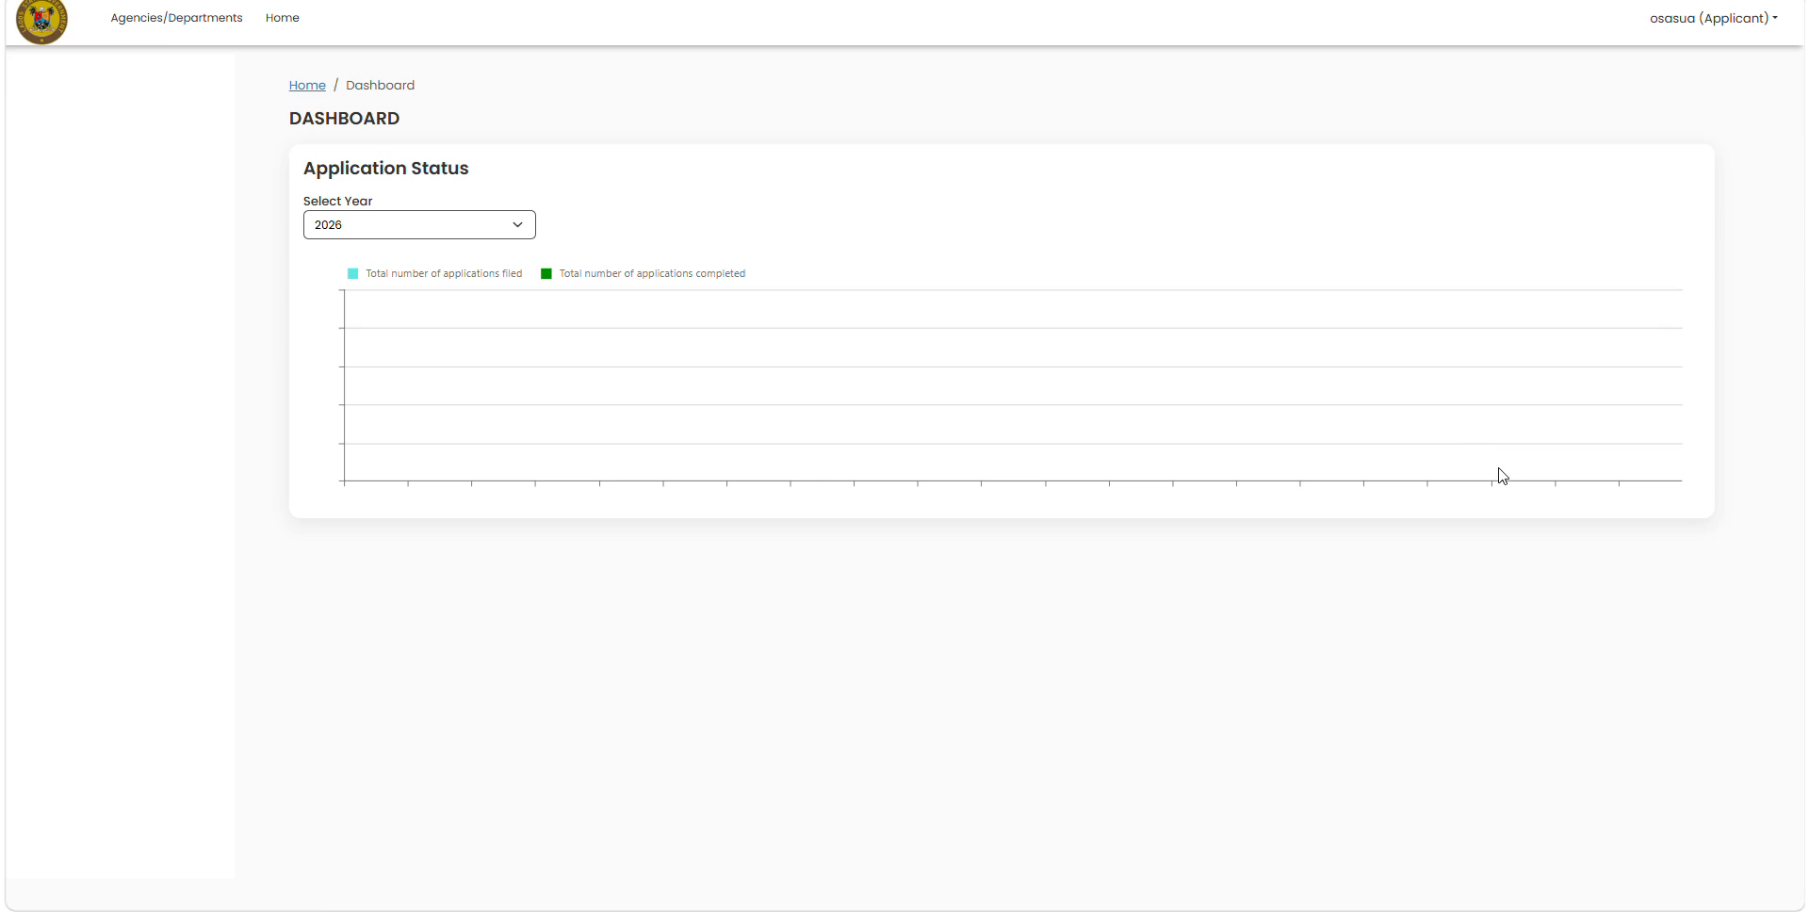
Step: Log the applicant out of EPPPS and return to the login page
click(1720, 21)
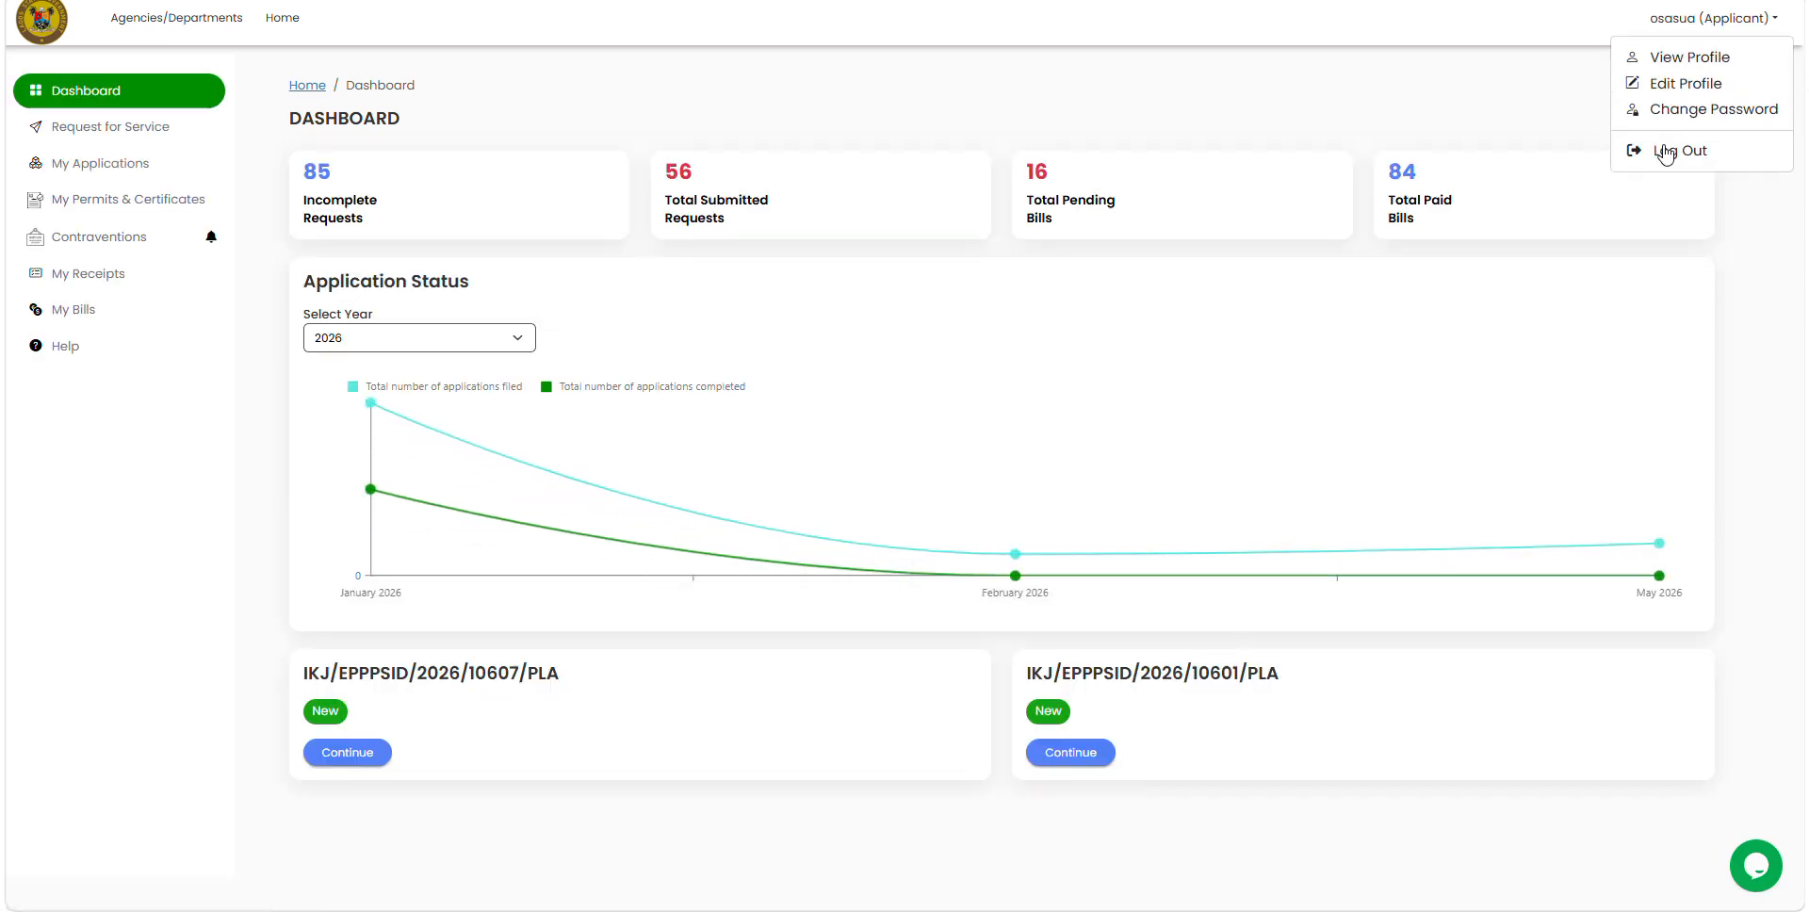
click(1667, 154)
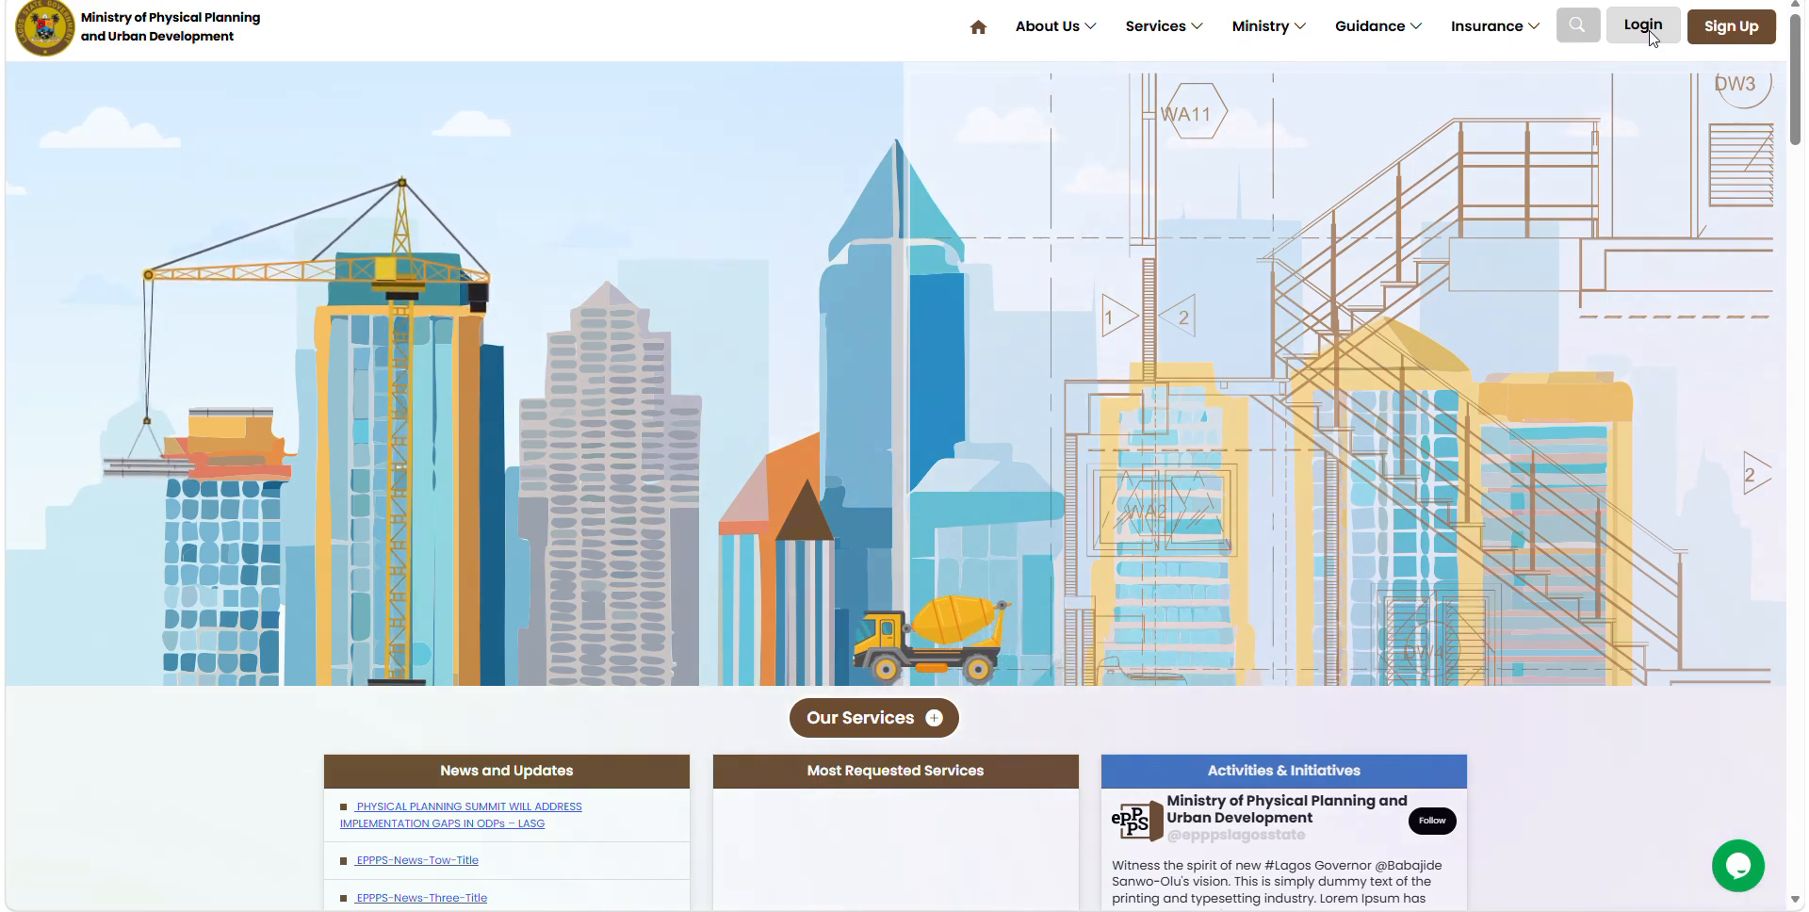
click(1650, 37)
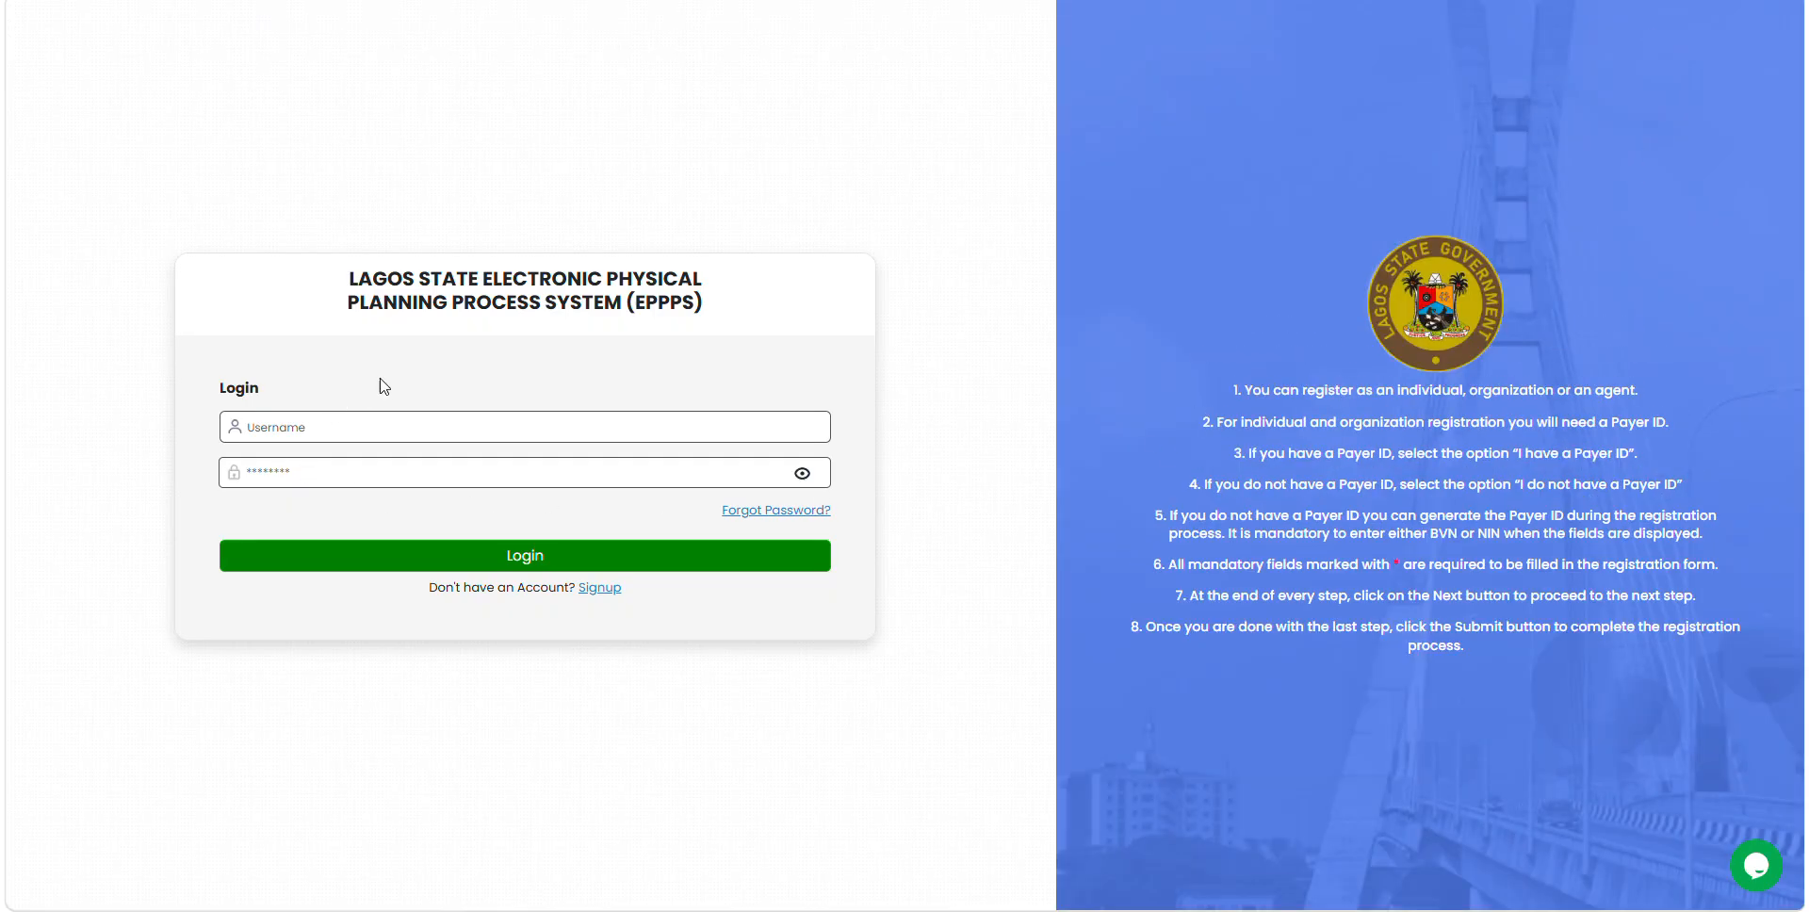
Step: Fill the applicant's saved username and password from autofill and sign in
click(308, 429)
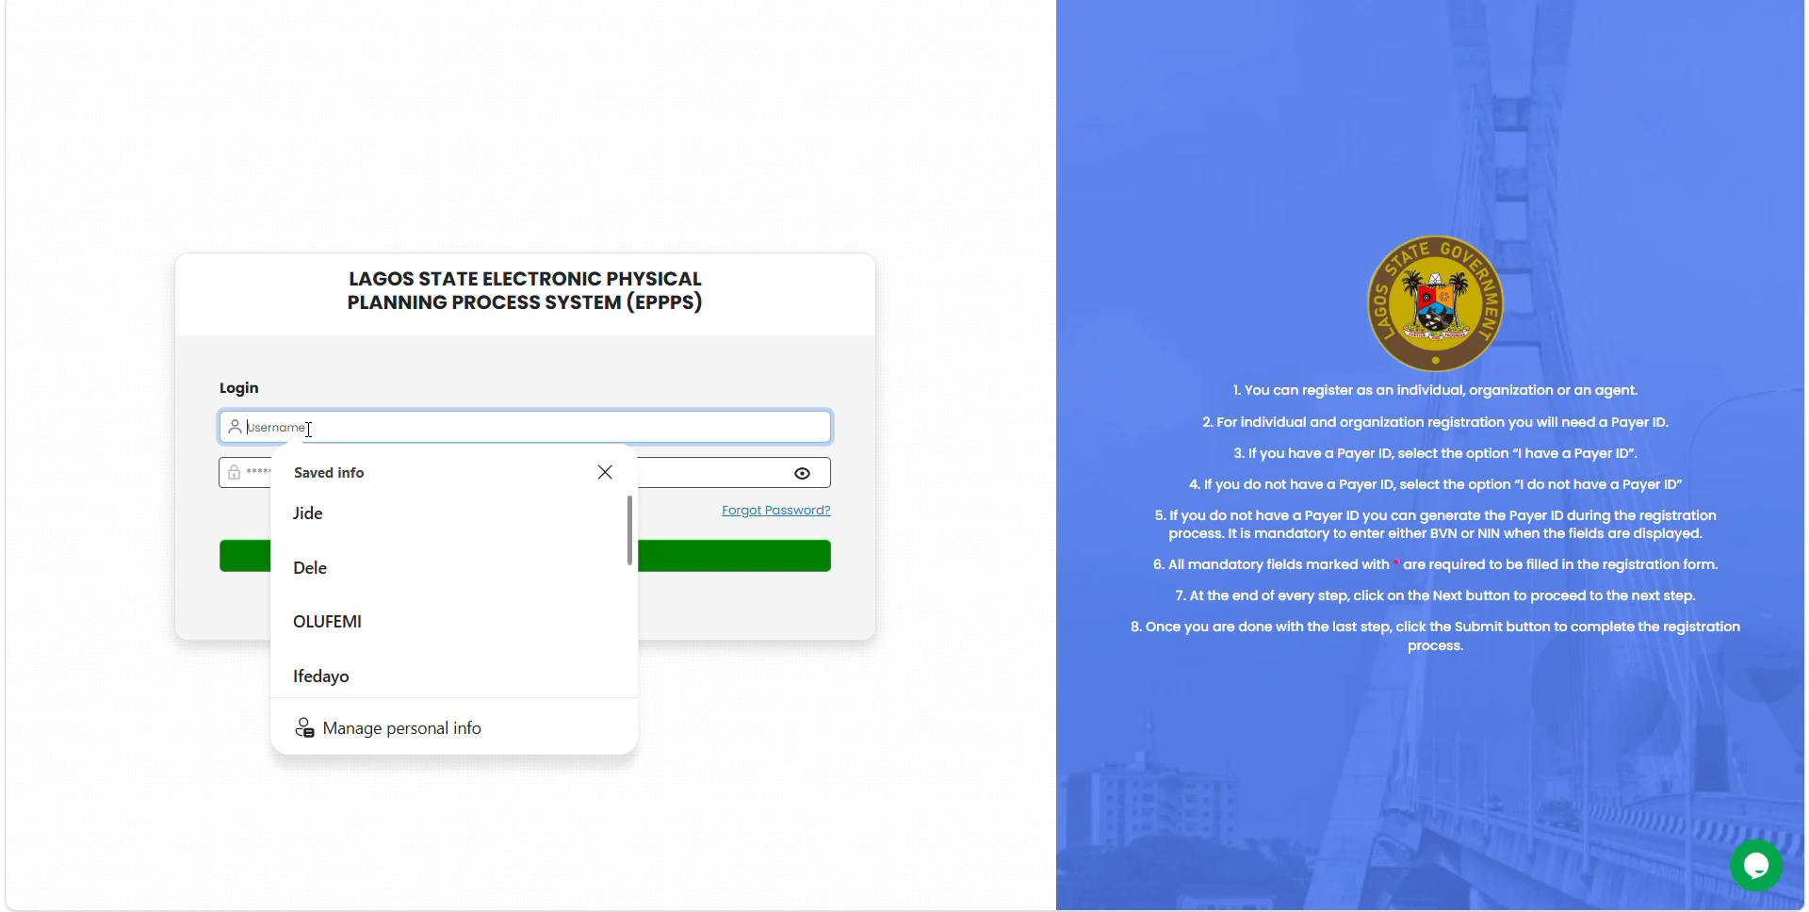
text(osasua)
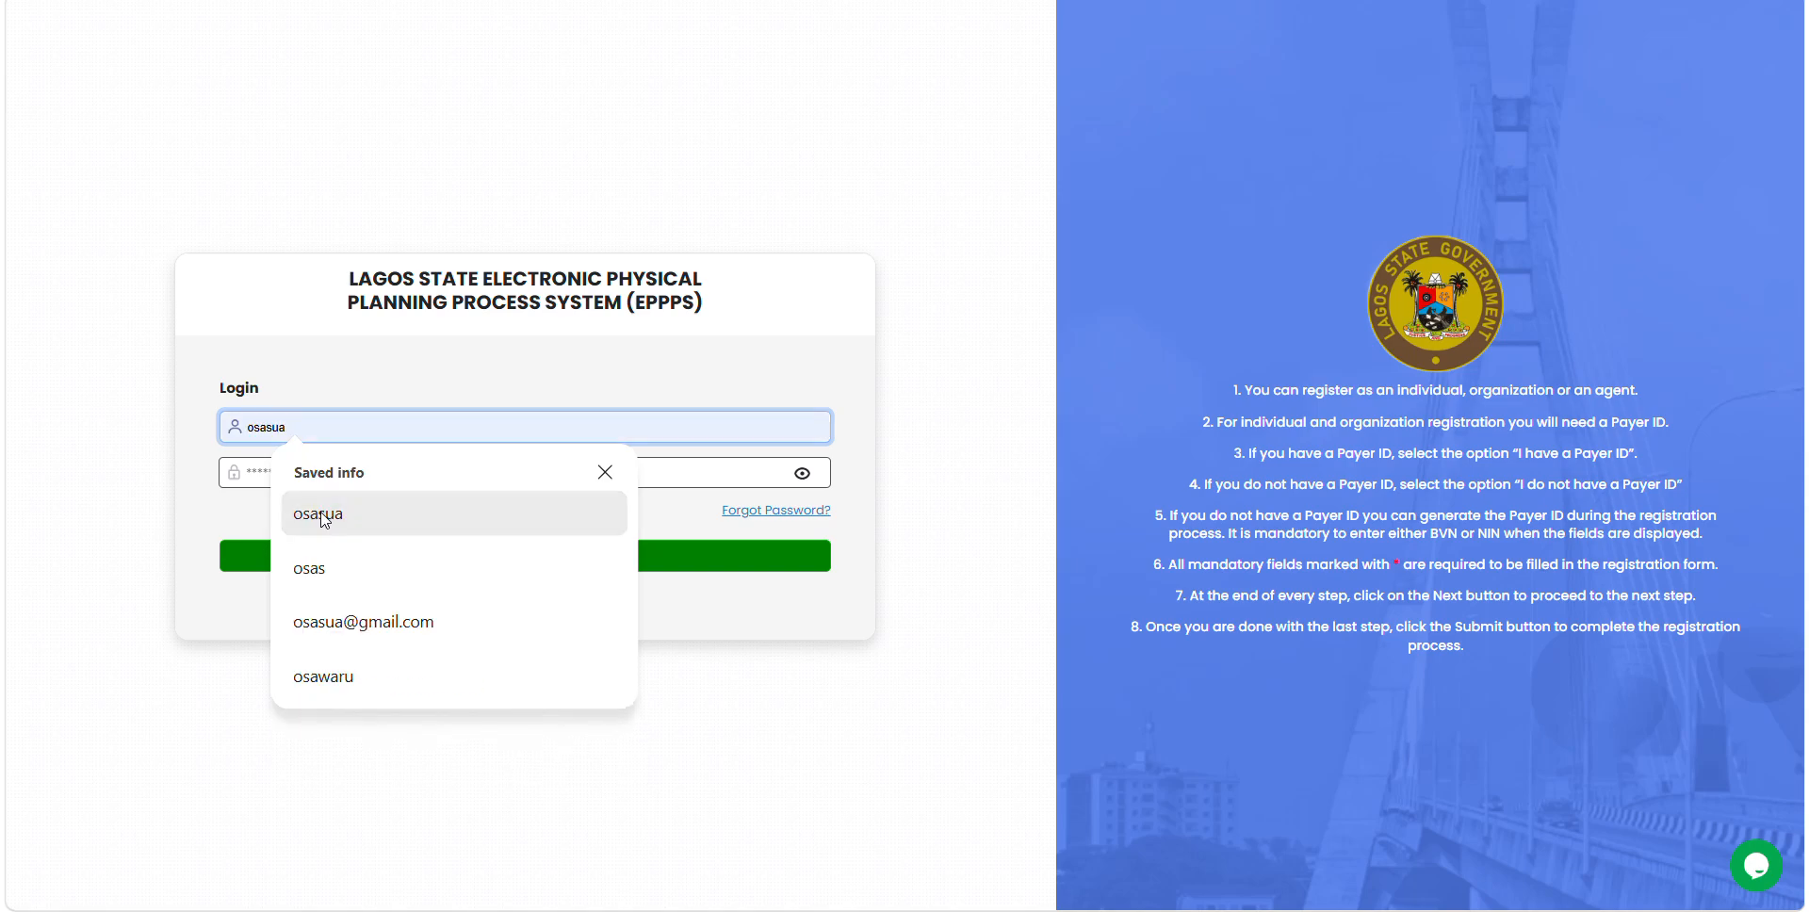
click(311, 513)
click(332, 480)
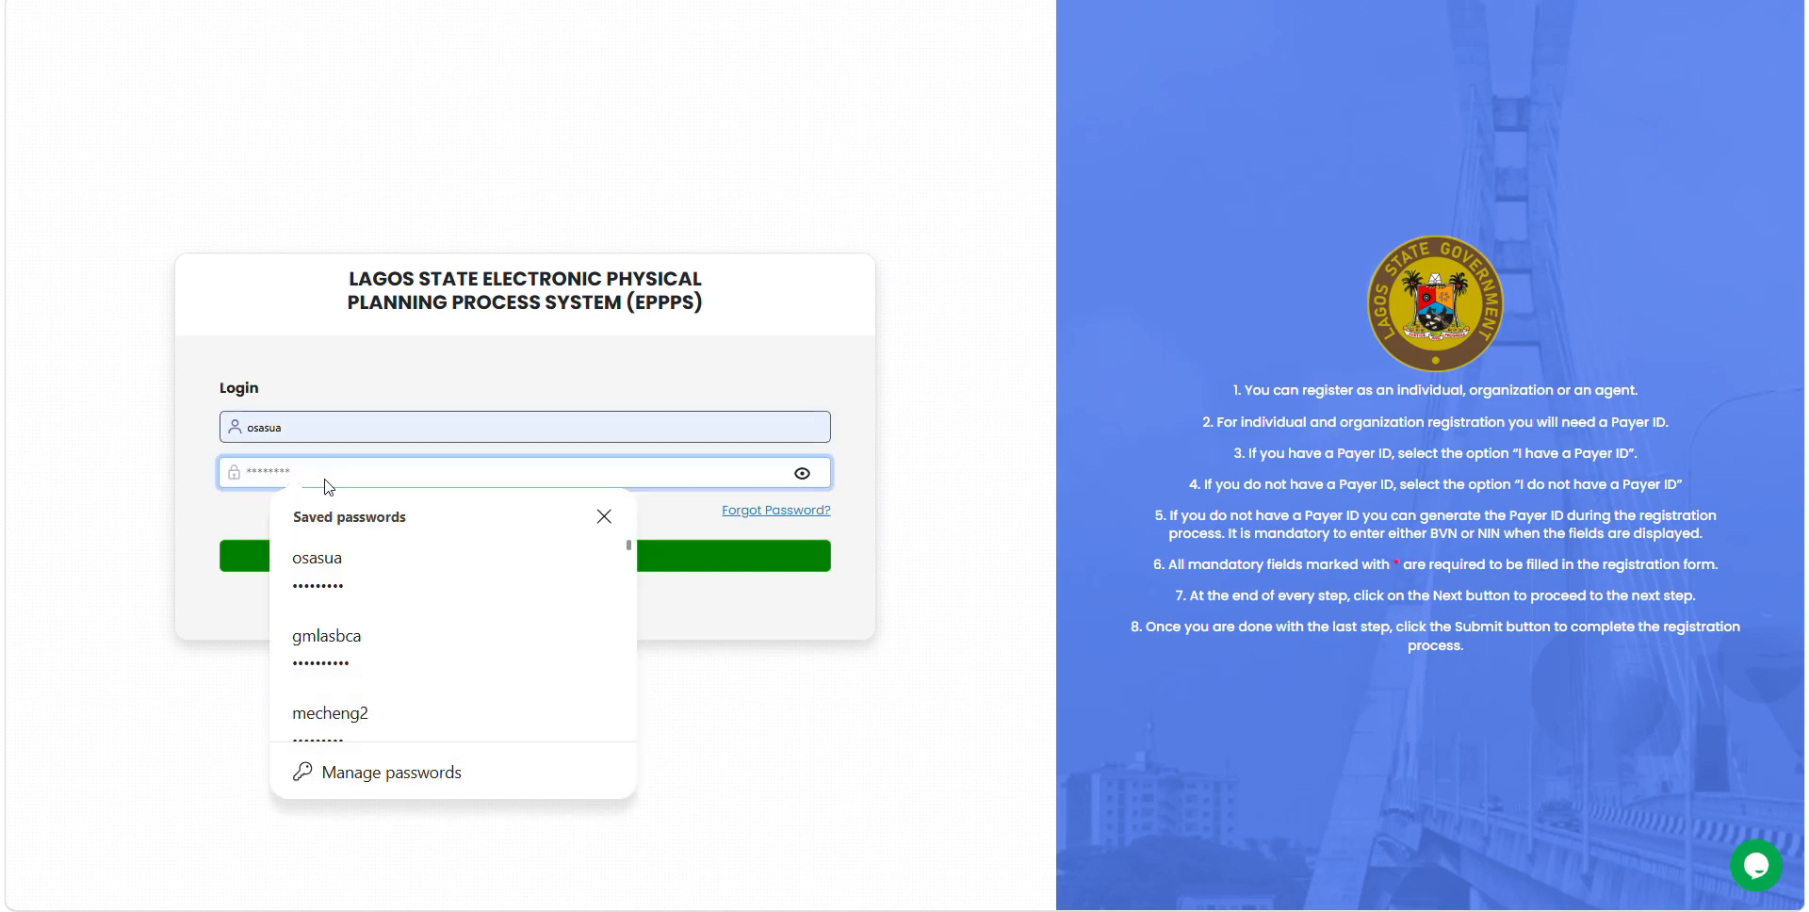
text(o•••••••)
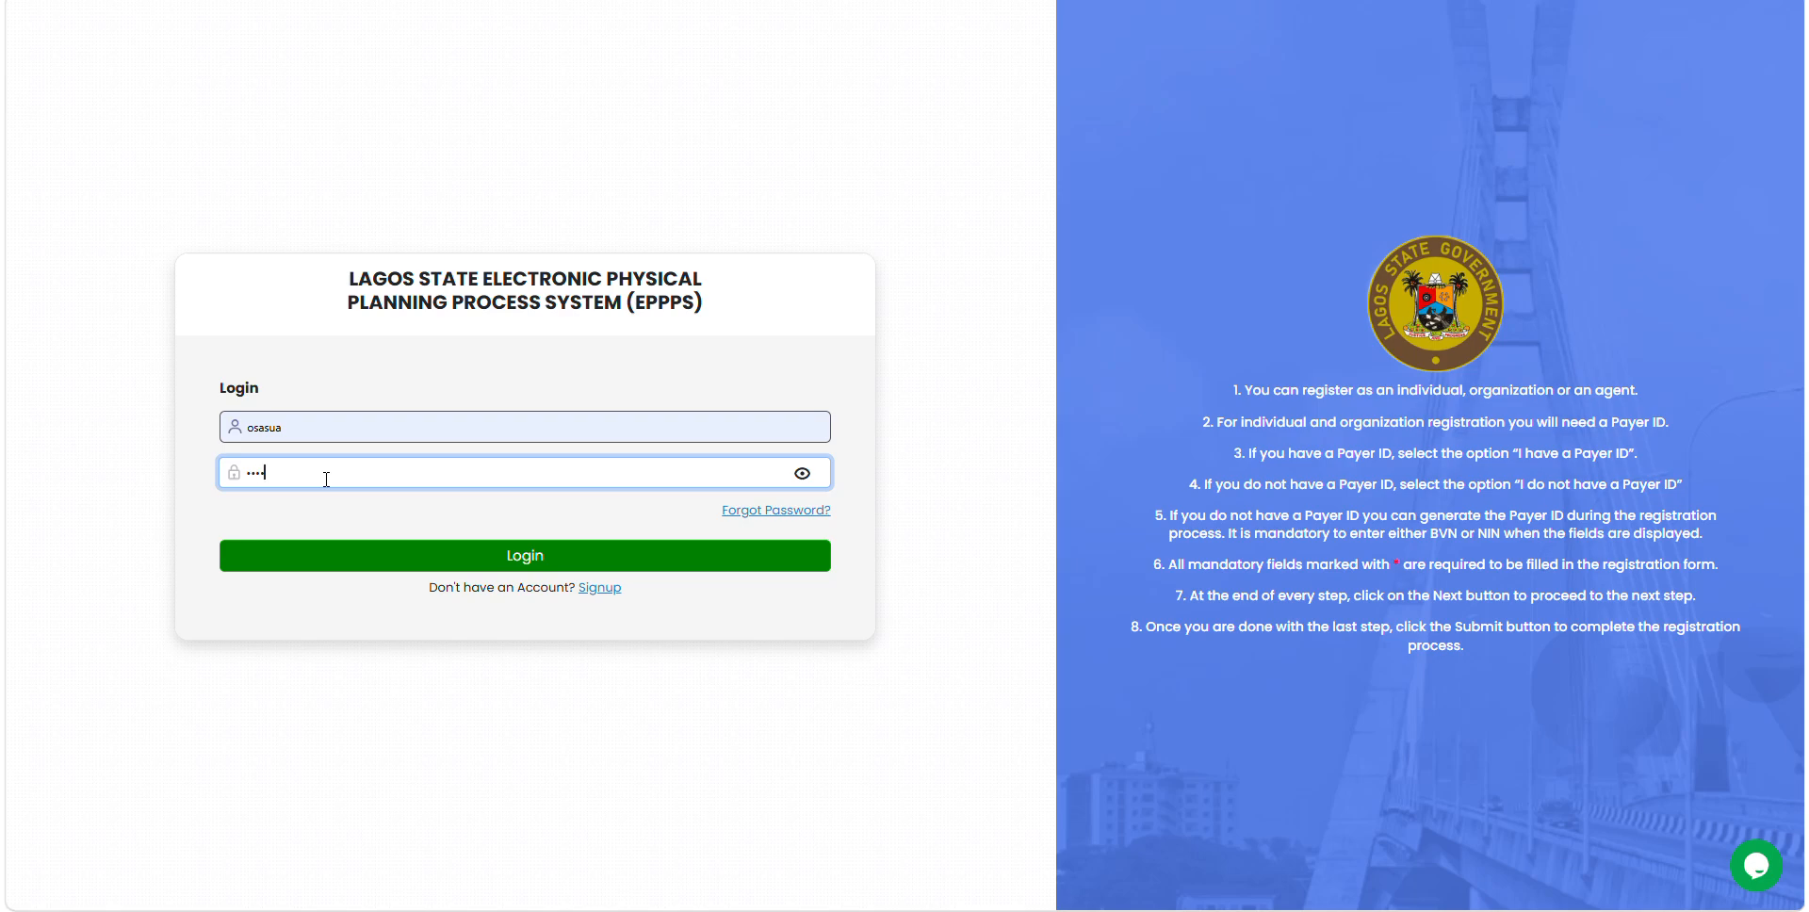
text(••)
click(533, 562)
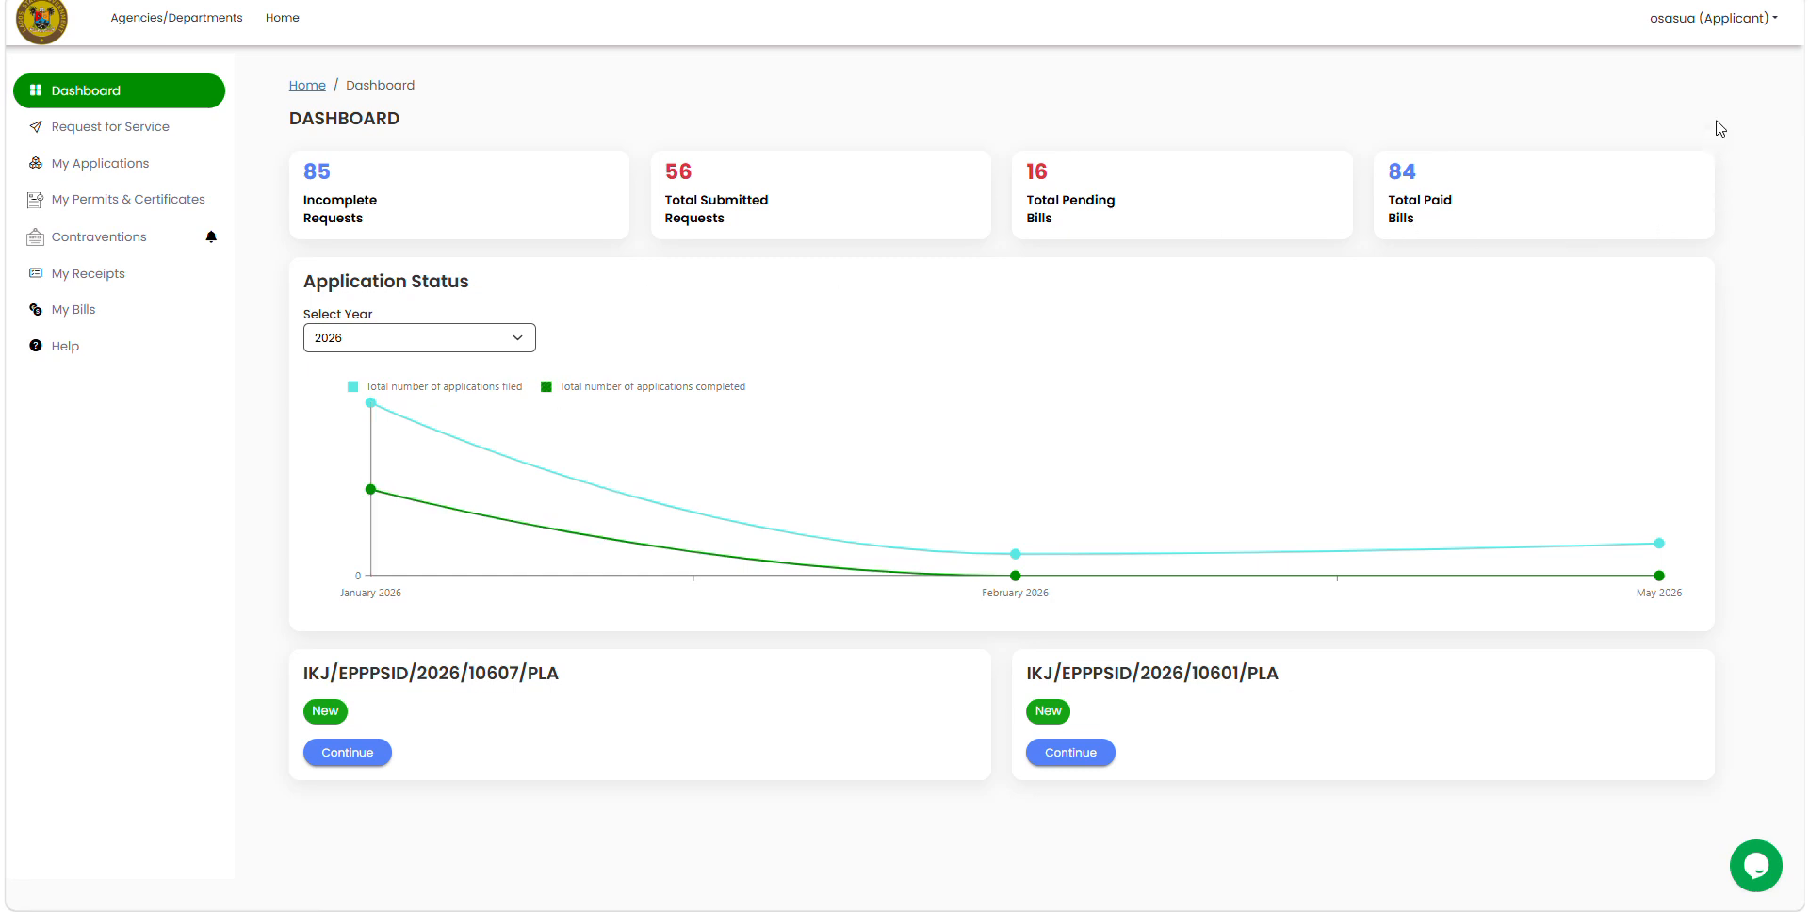
Step: Open, close and reopen the applicant's account menu on the dashboard
click(1750, 20)
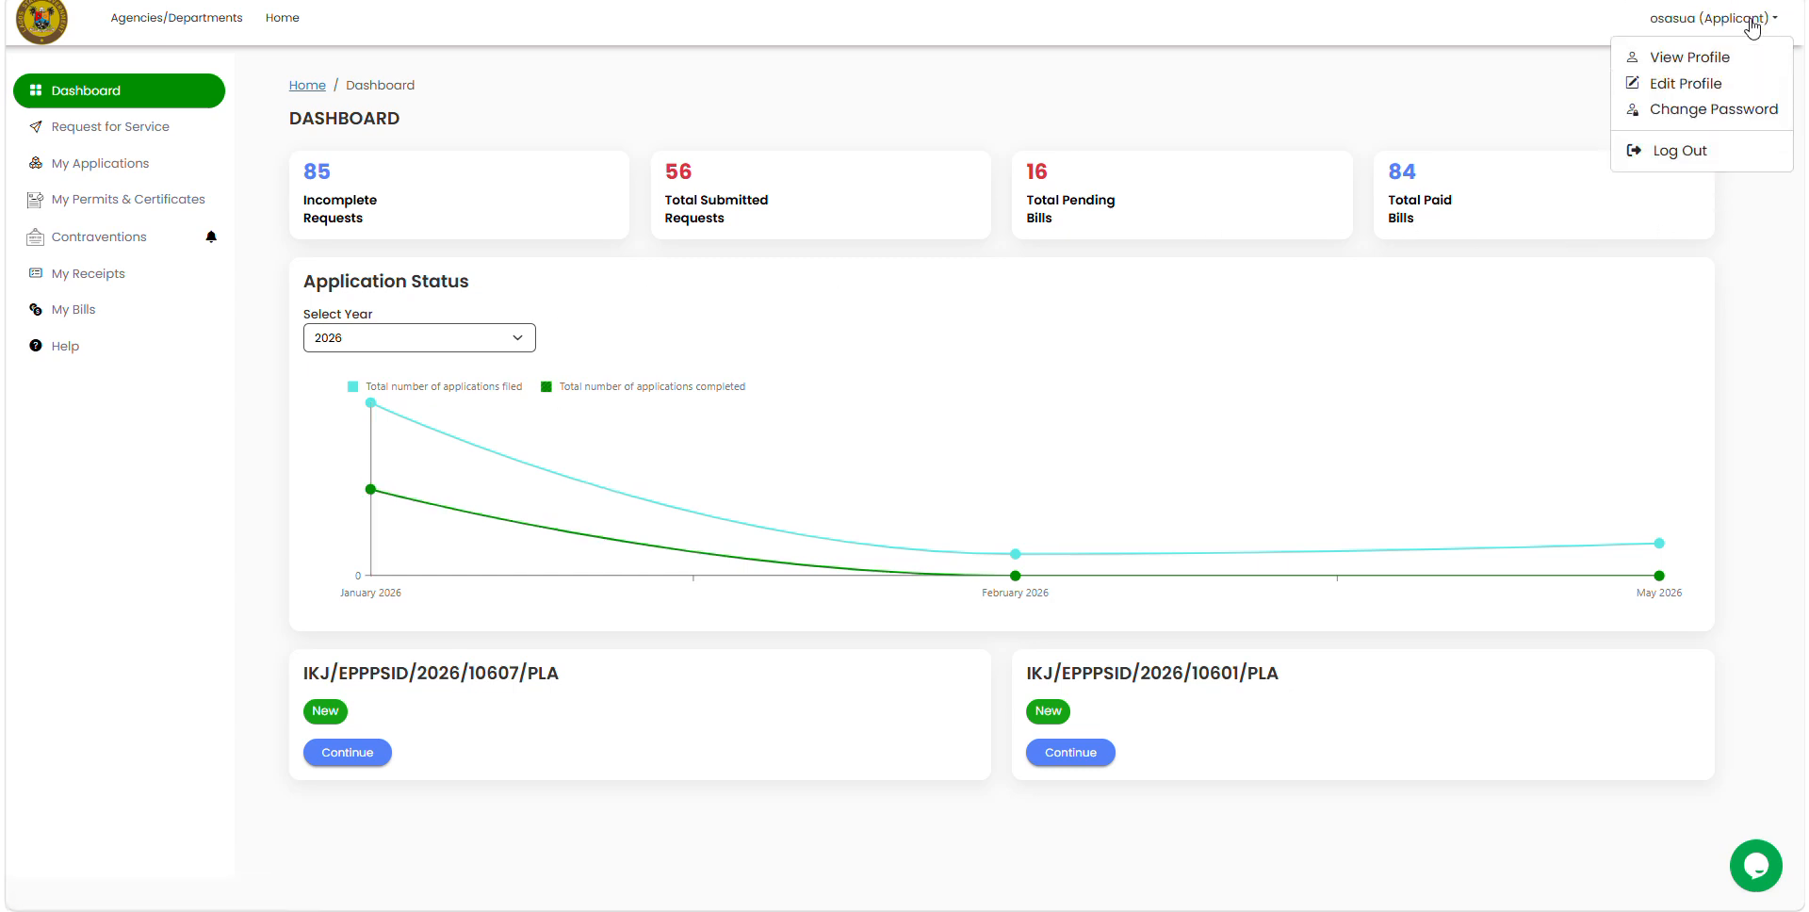
click(1468, 102)
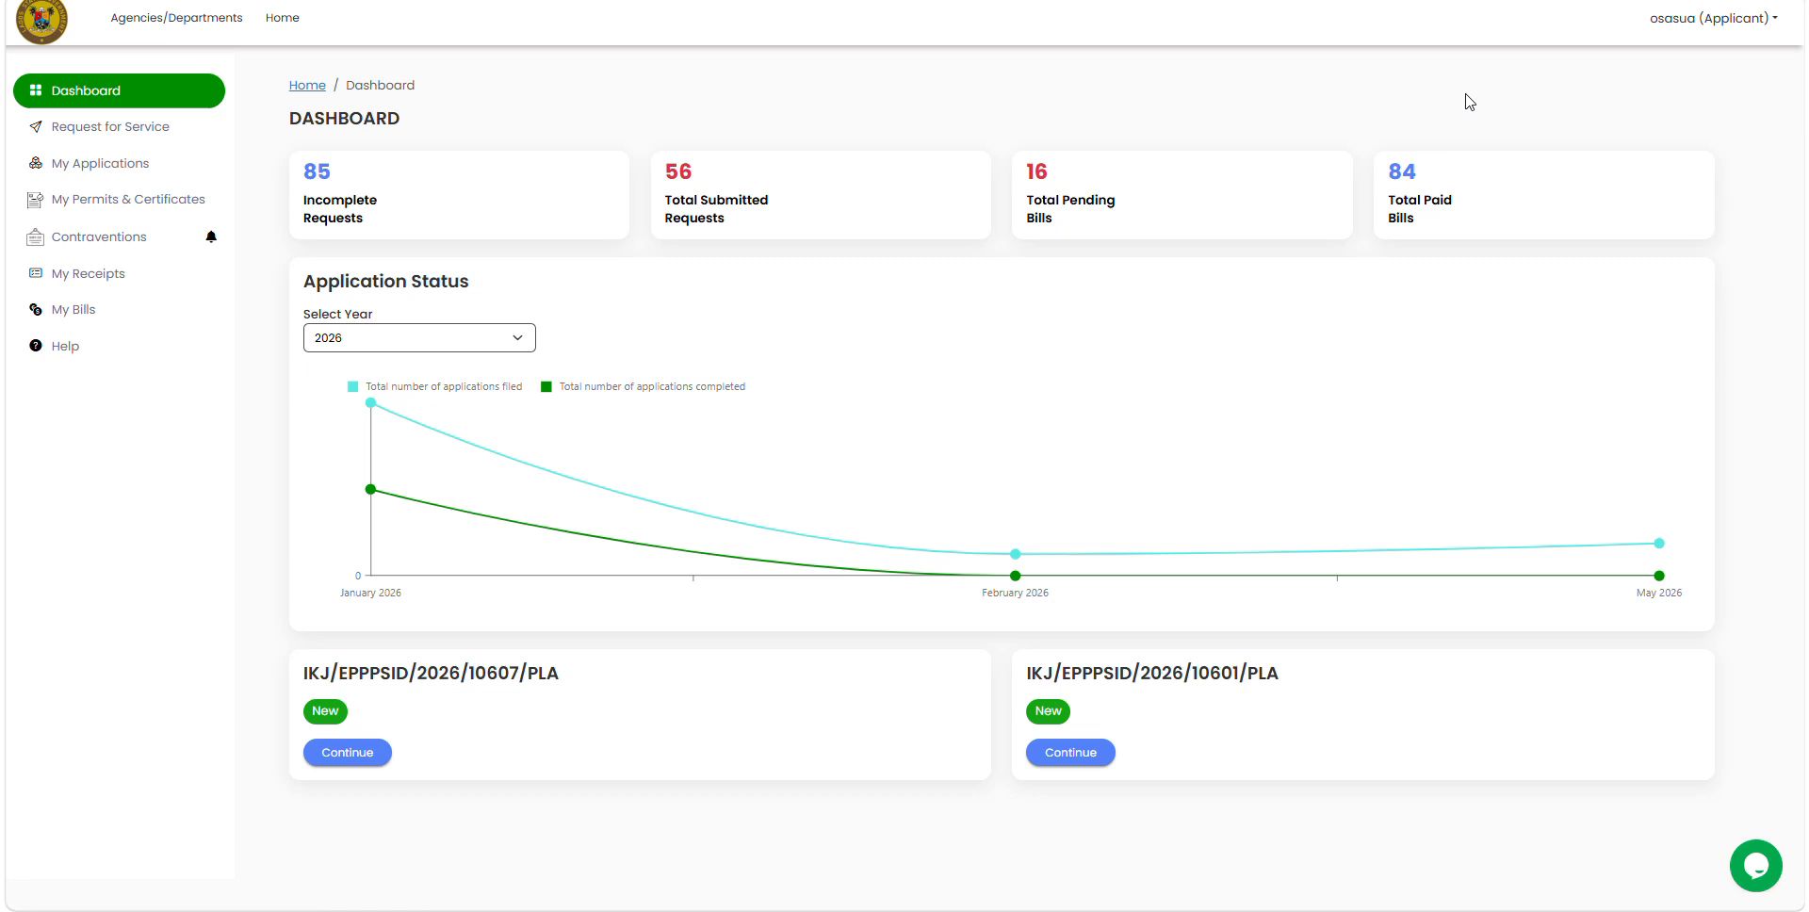
click(1743, 25)
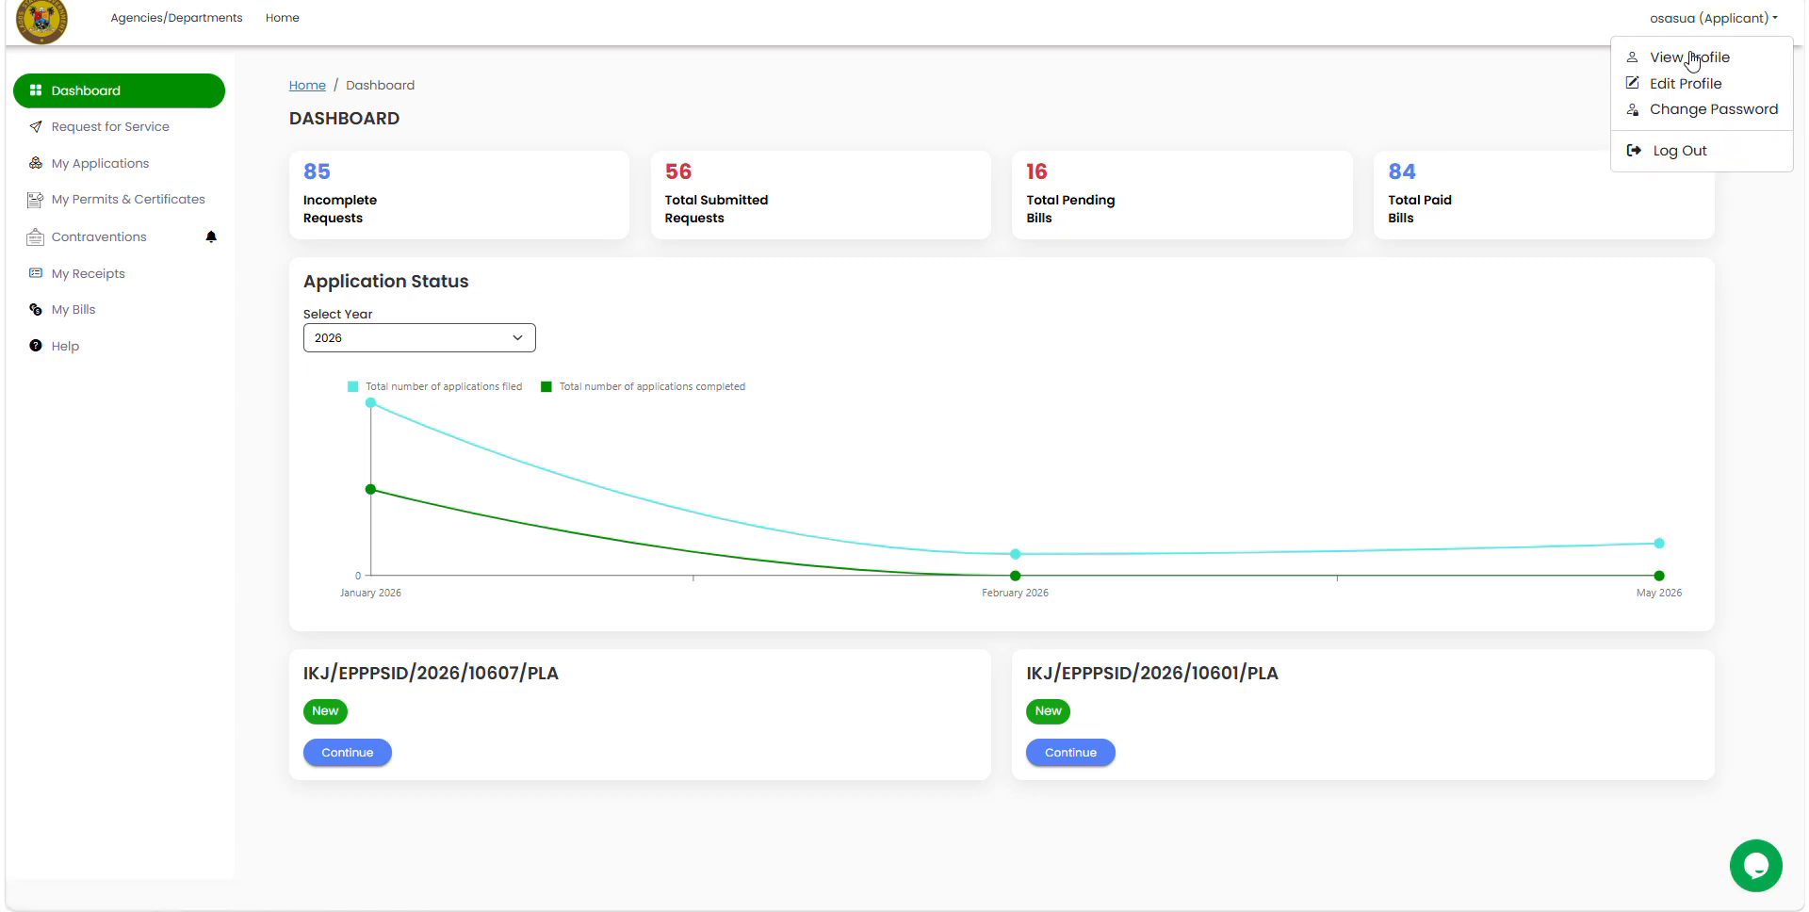
Step: Open the applicant's View Profile page and select the full EPPPS Account ID
click(1691, 57)
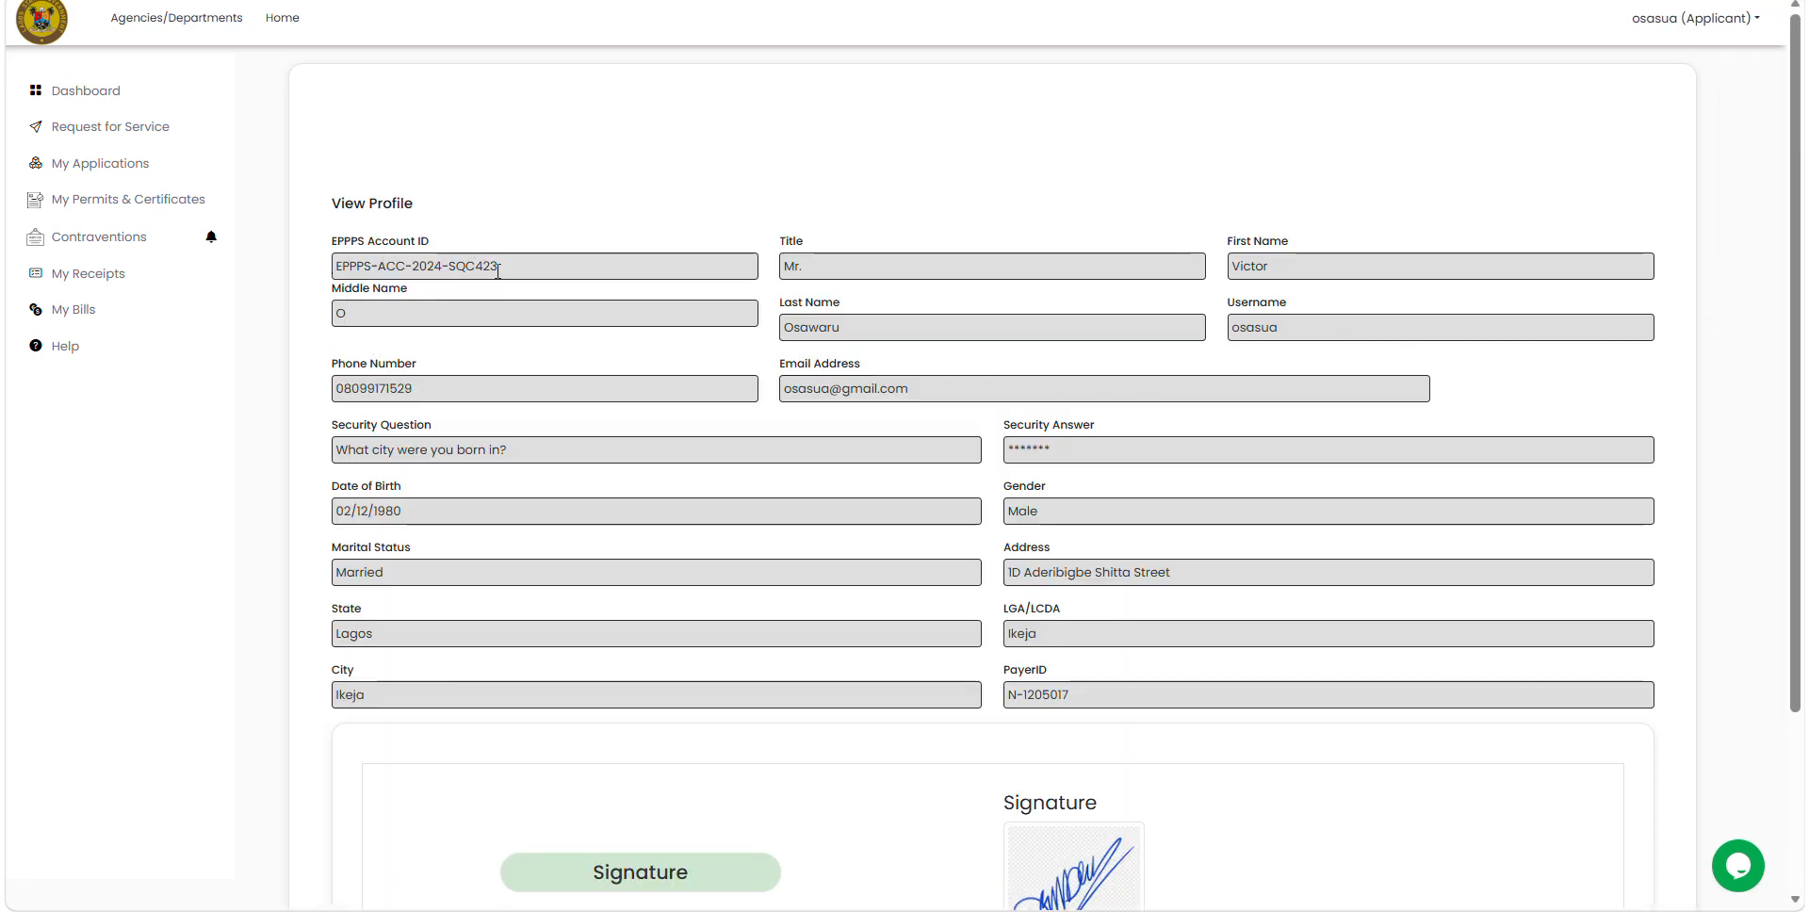
drag(501, 267, 335, 271)
key(ctrl+c)
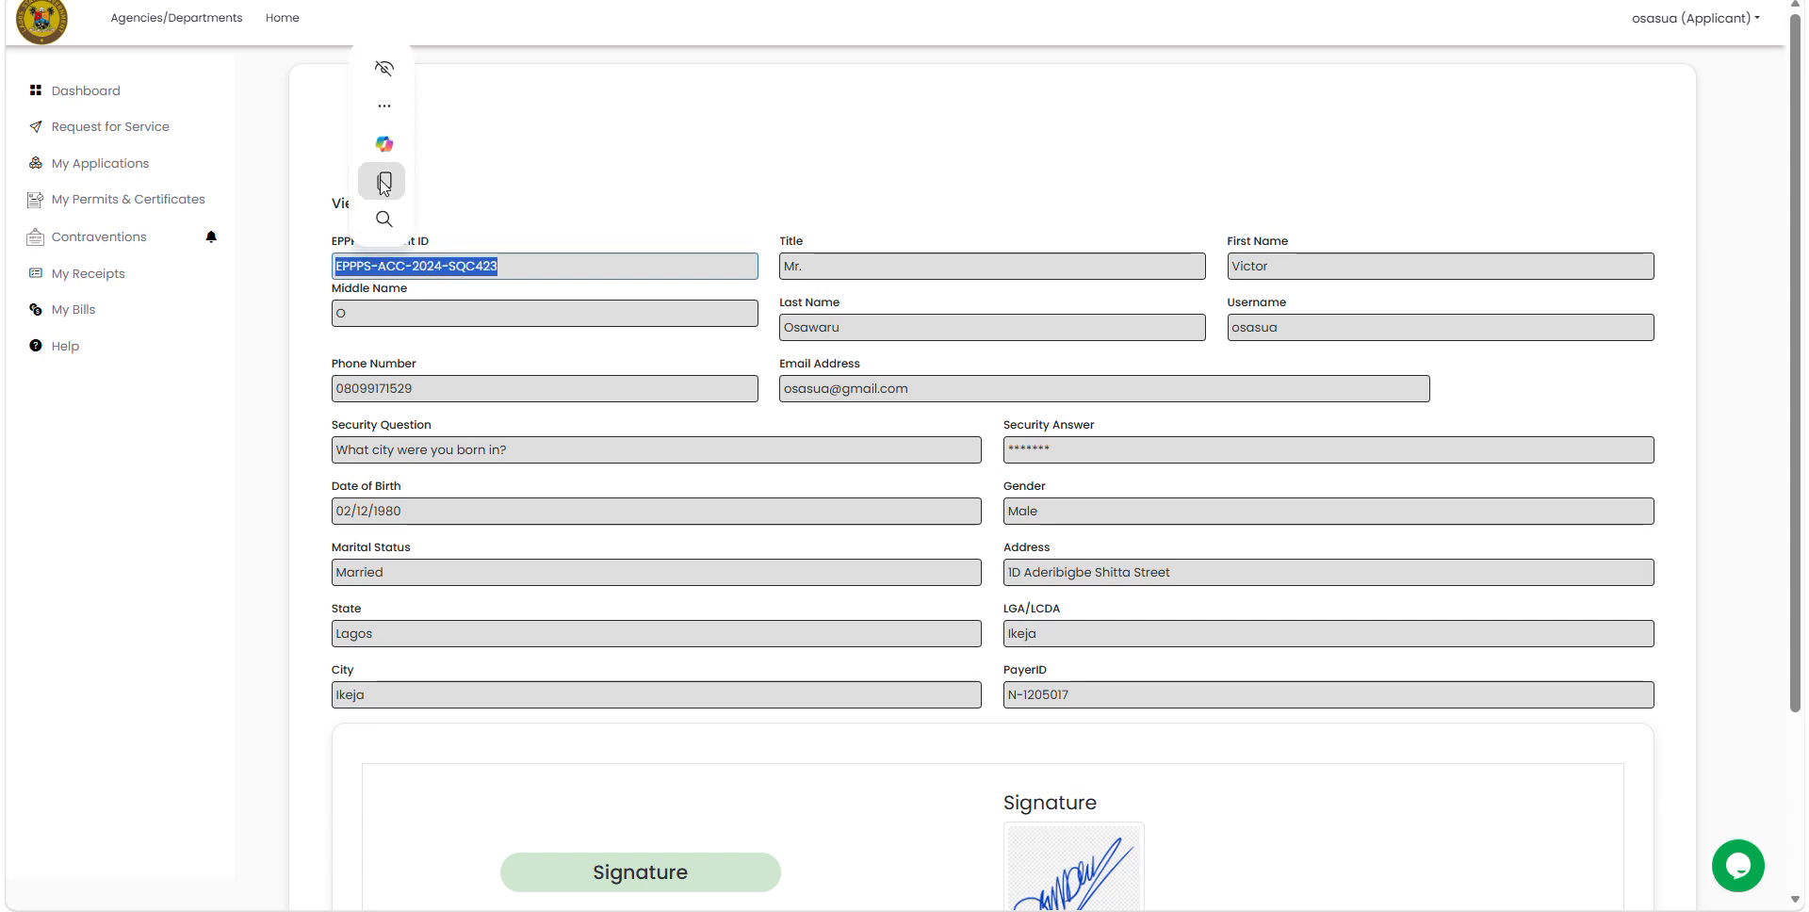
Step: In the agent's window, paste the applicant's account ID and send the OTP
mouse_move(659, 909)
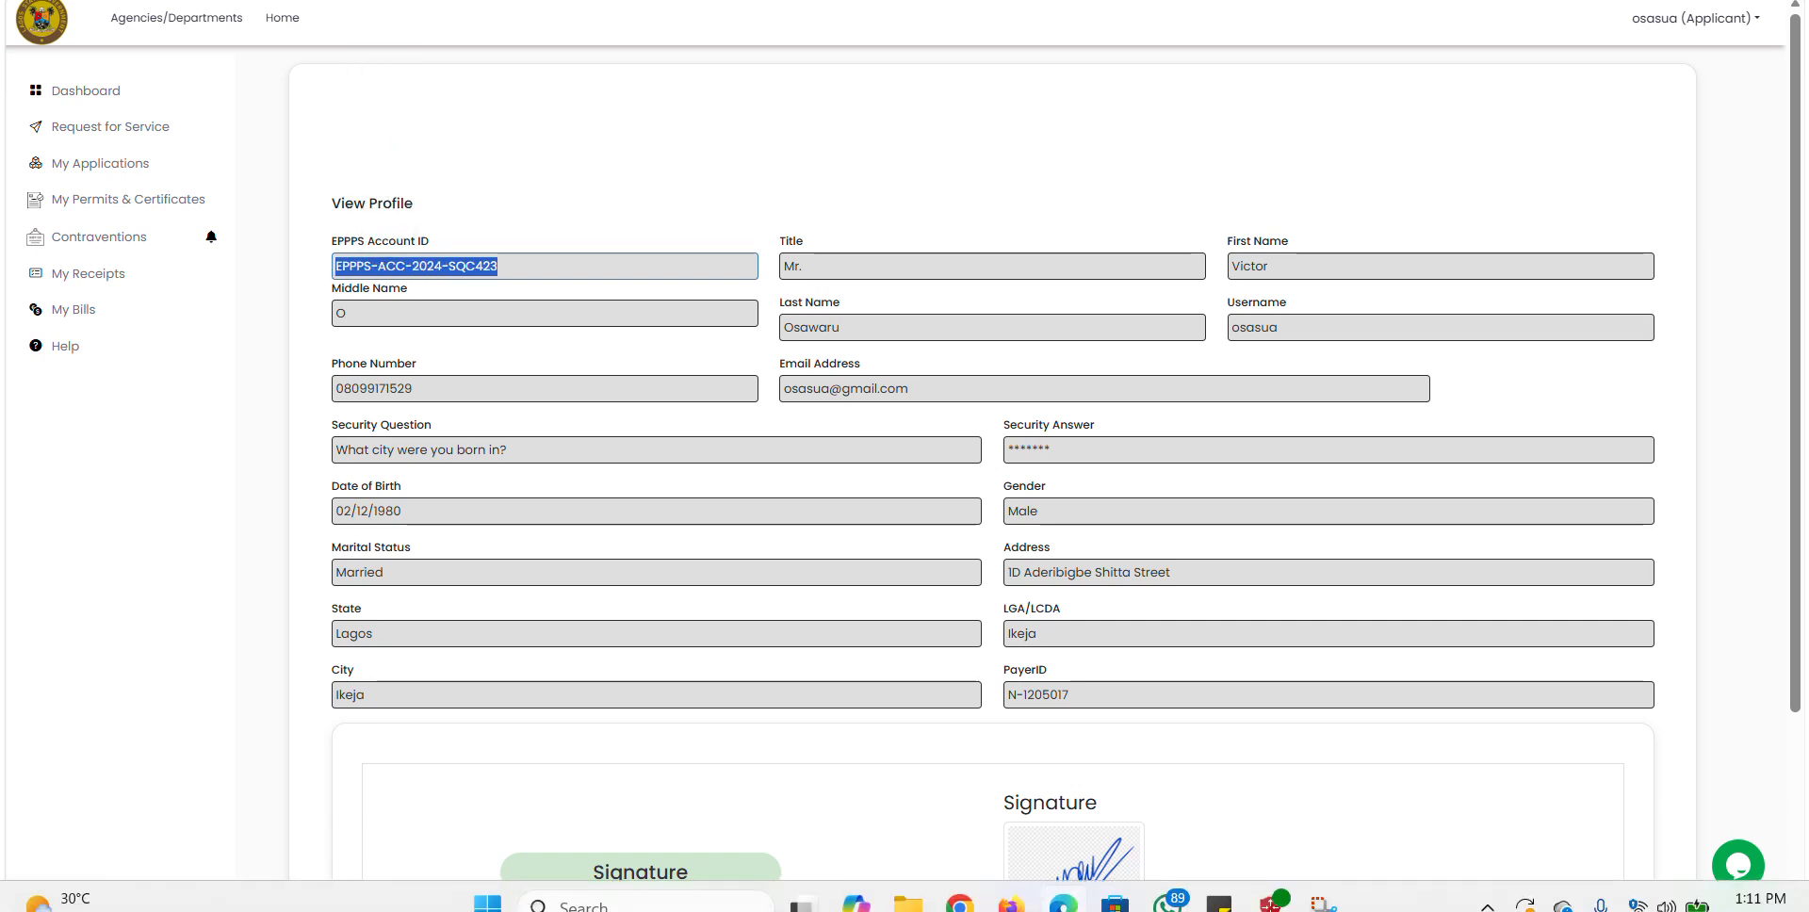
mouse_move(951, 902)
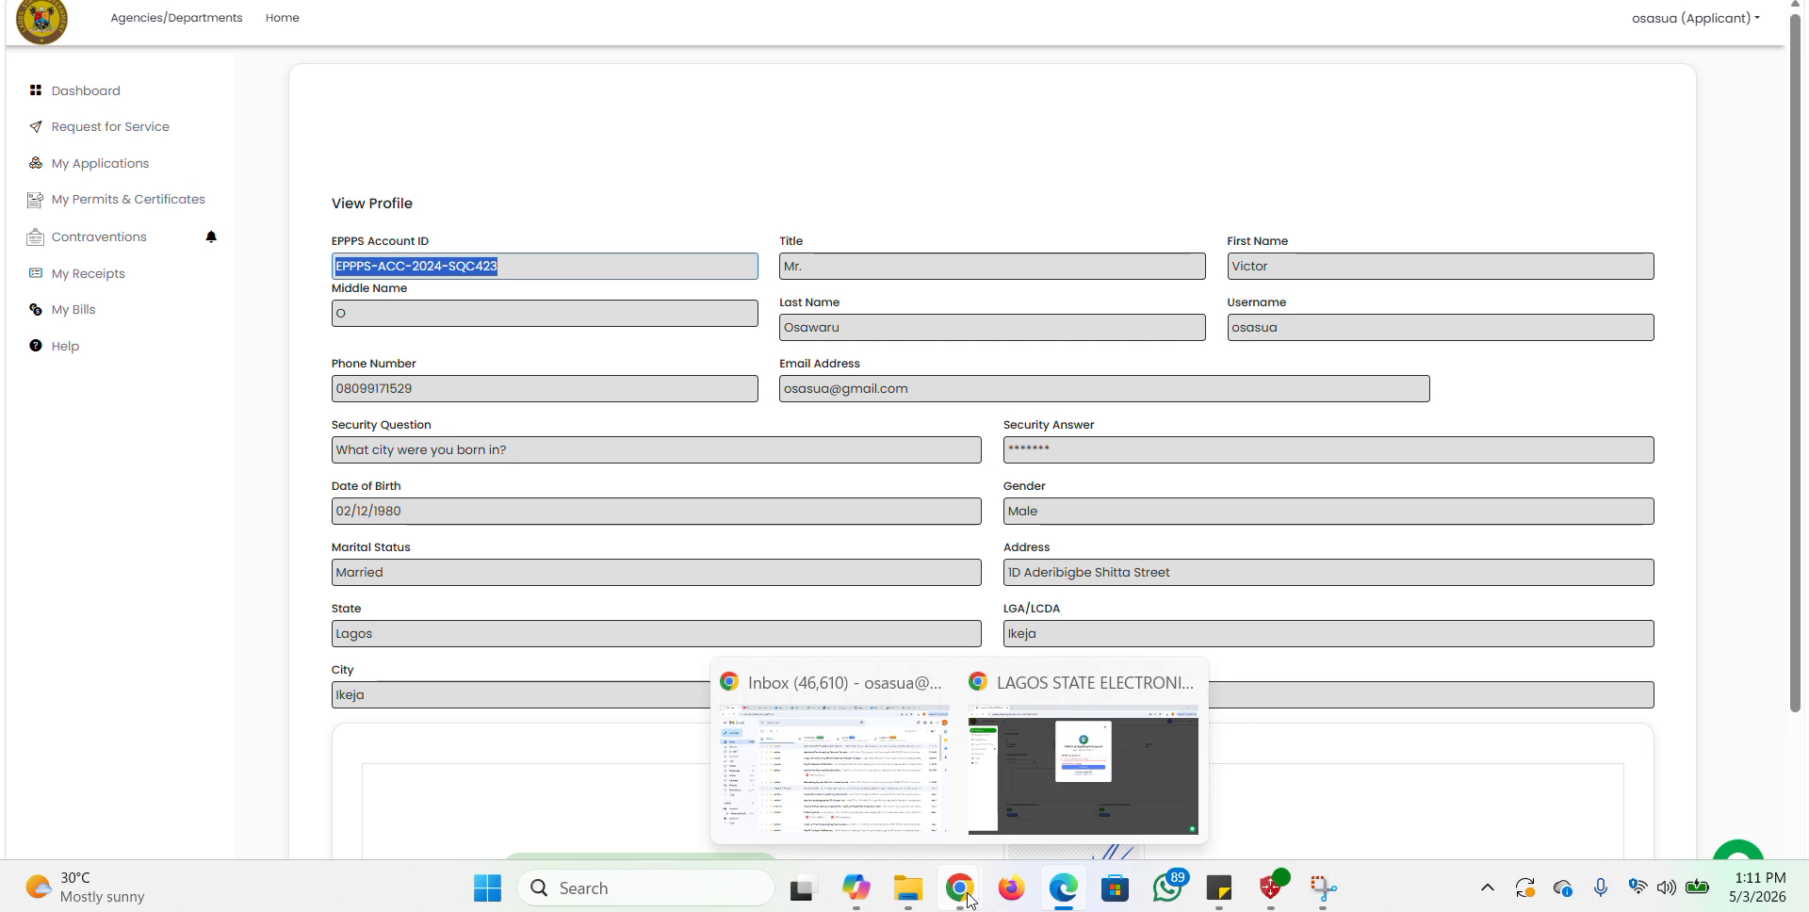
click(1044, 807)
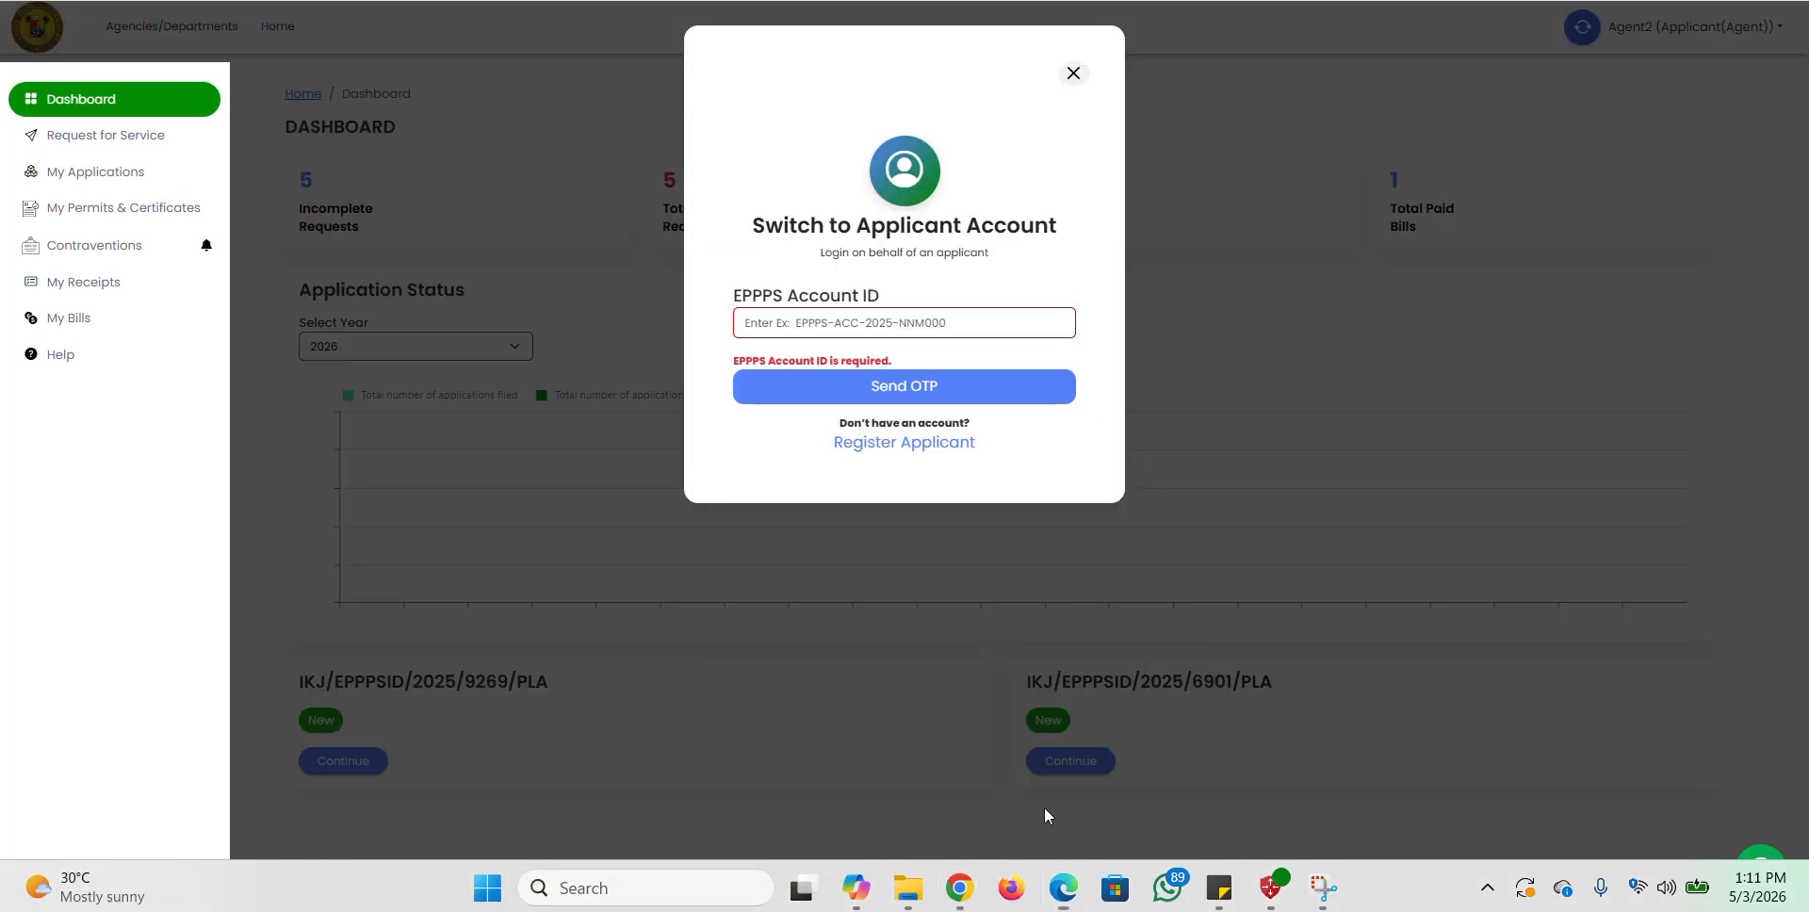
click(815, 324)
key(ctrl+v)
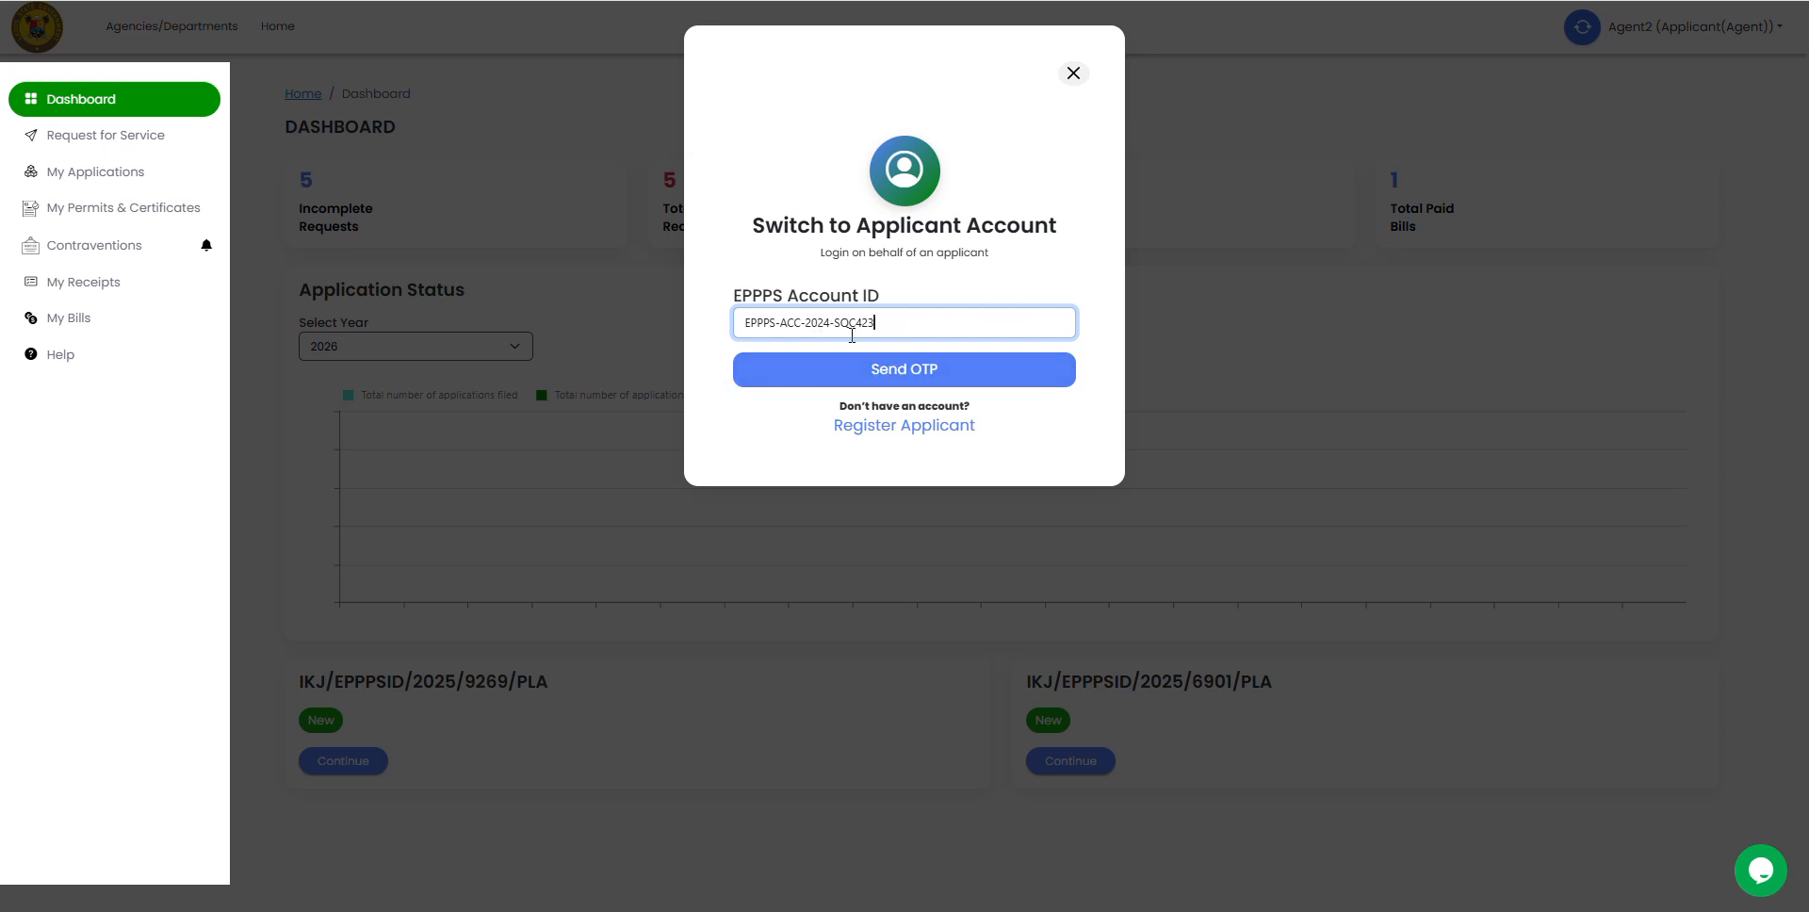
click(894, 373)
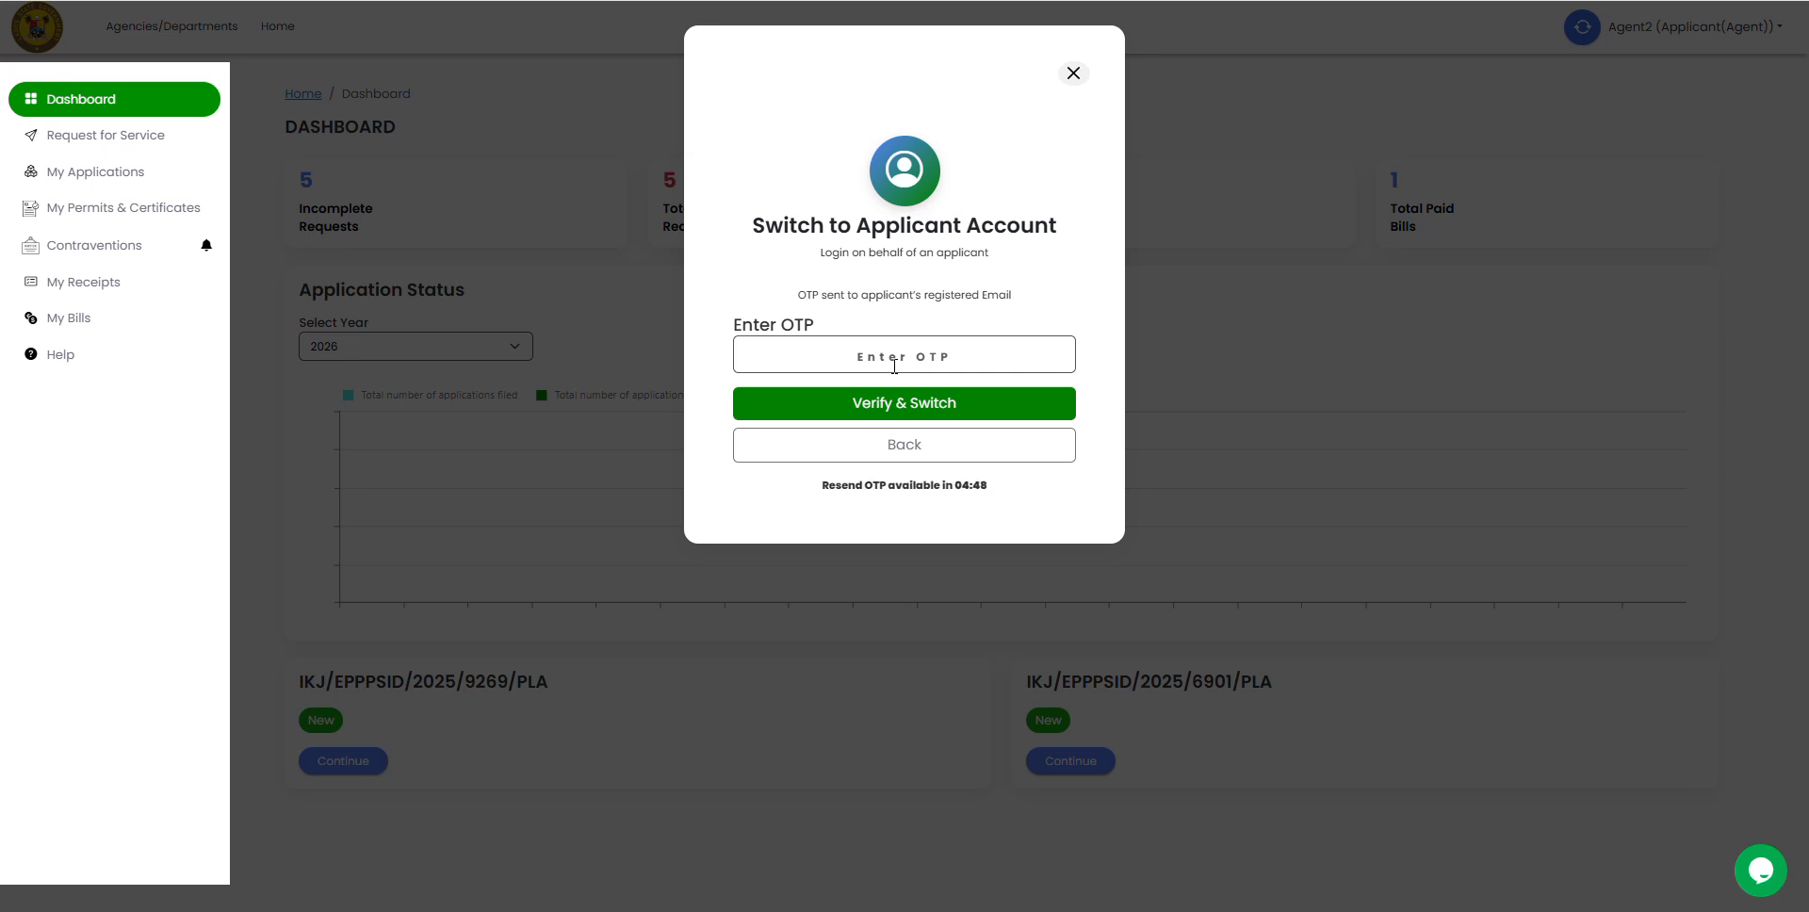
Step: Return to the applicant's window and go back to the applicant dashboard
mouse_move(1008, 900)
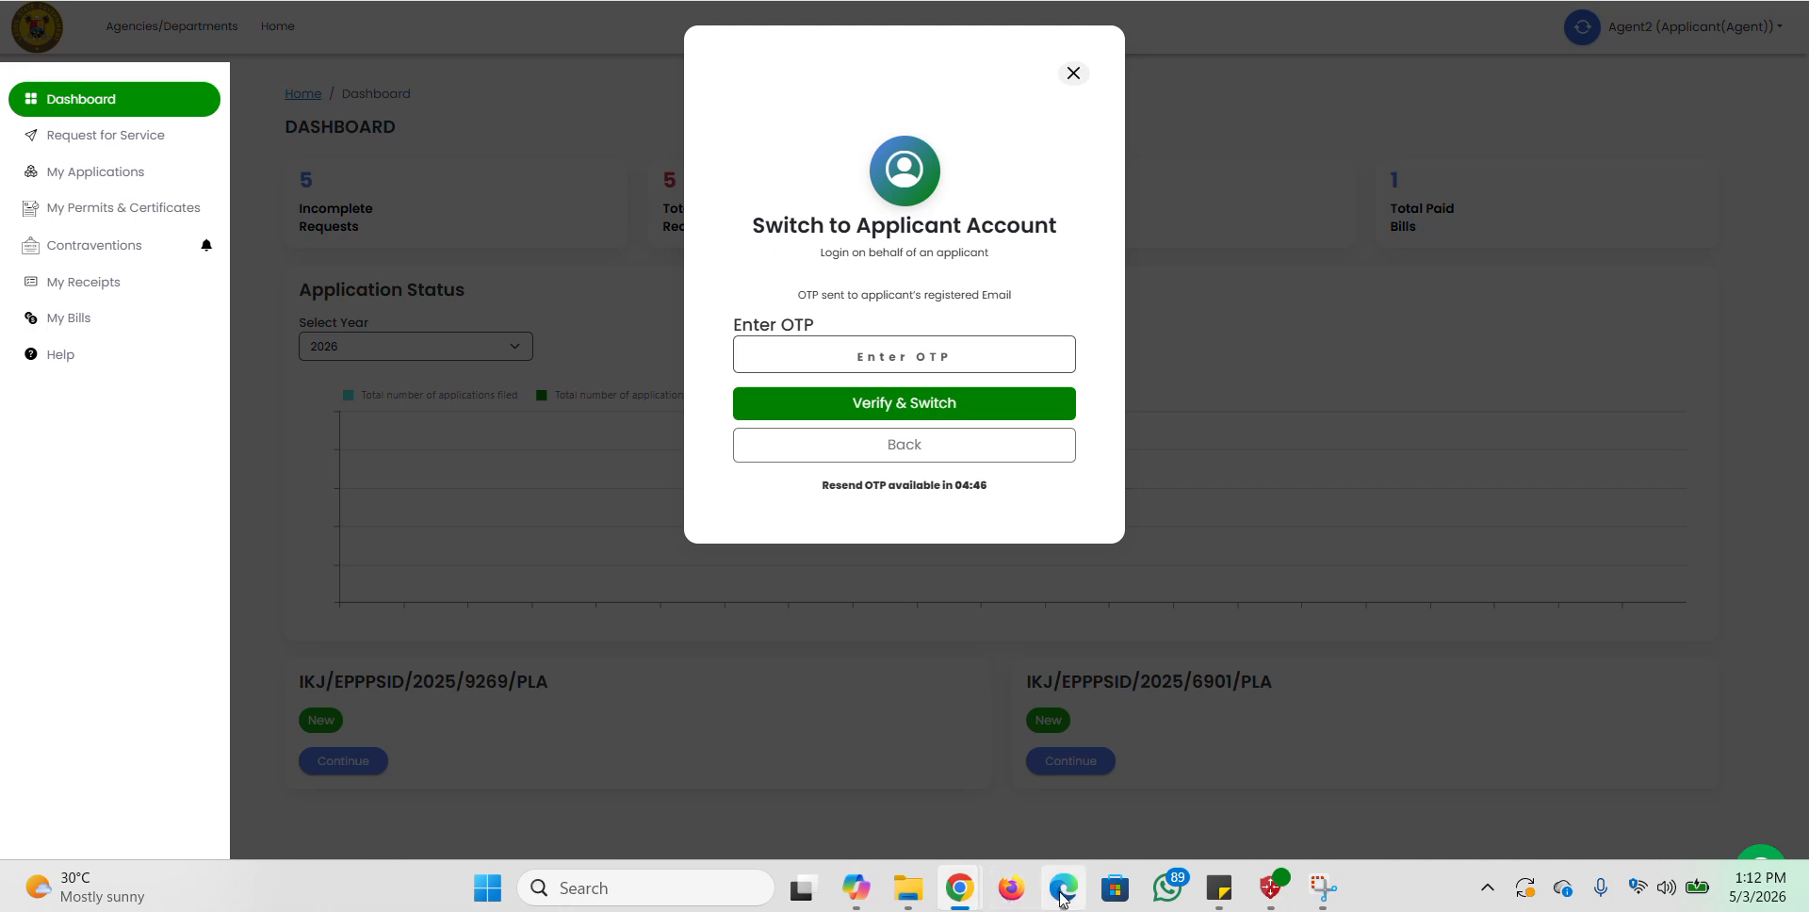
click(1042, 747)
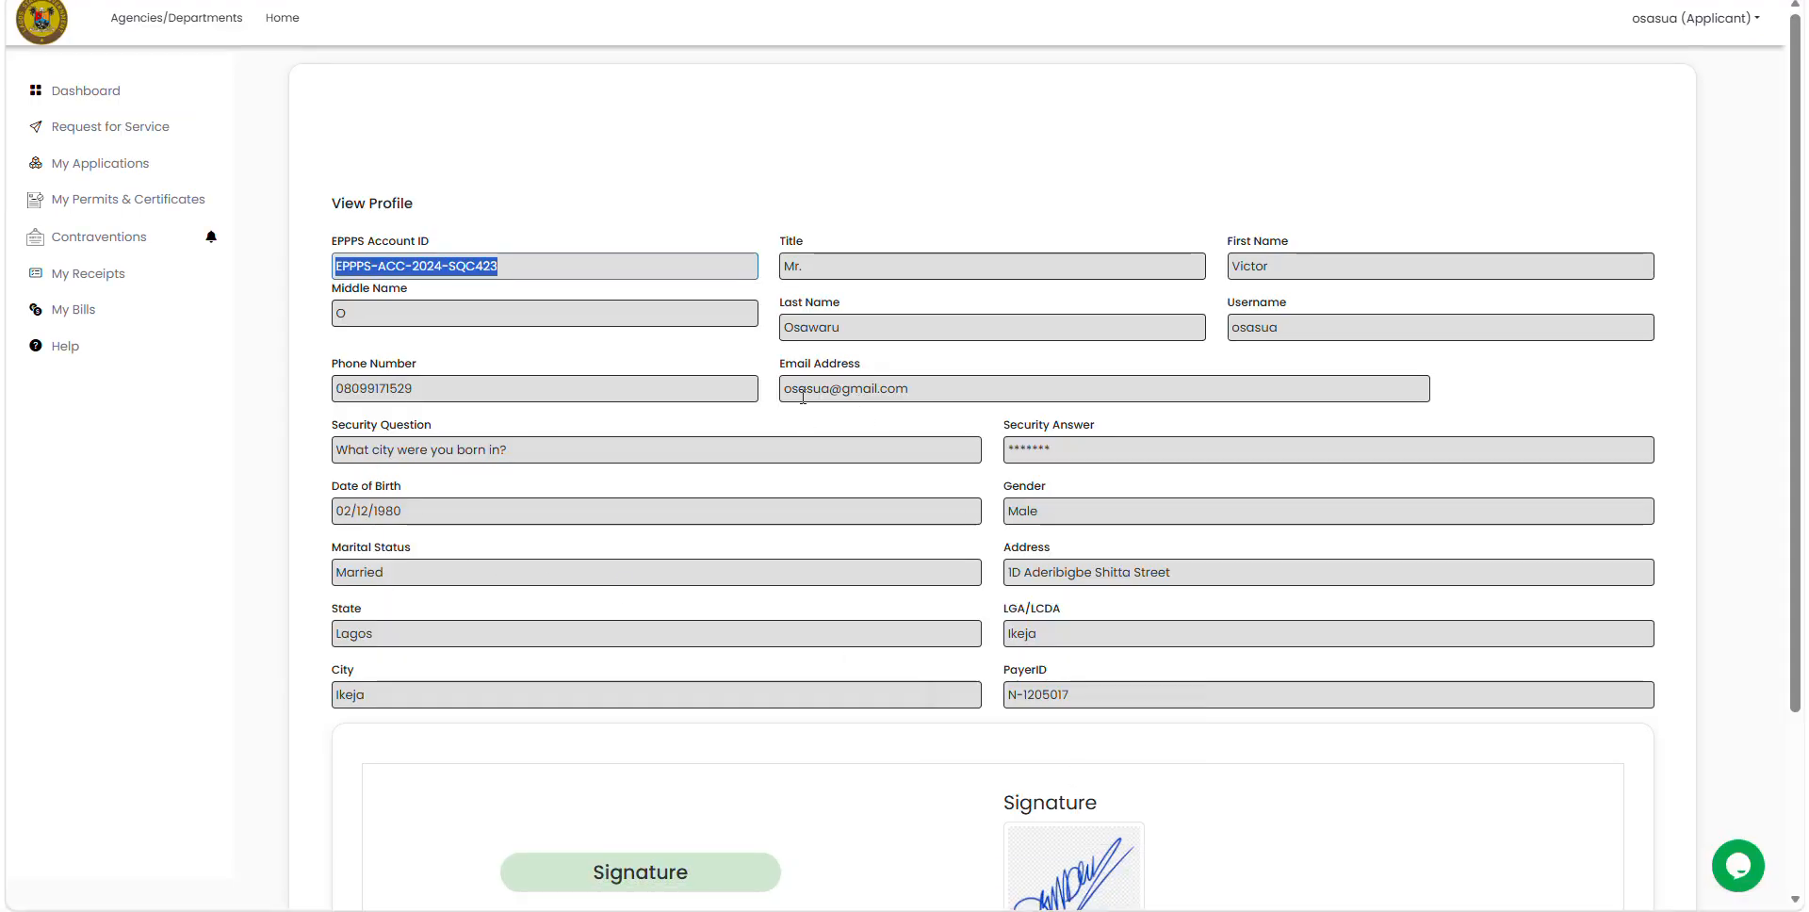
click(92, 98)
Step: Open the 'Verify Your EPPPS Account with This OTP.' email in Gmail and copy its one-time code
mouse_move(966, 902)
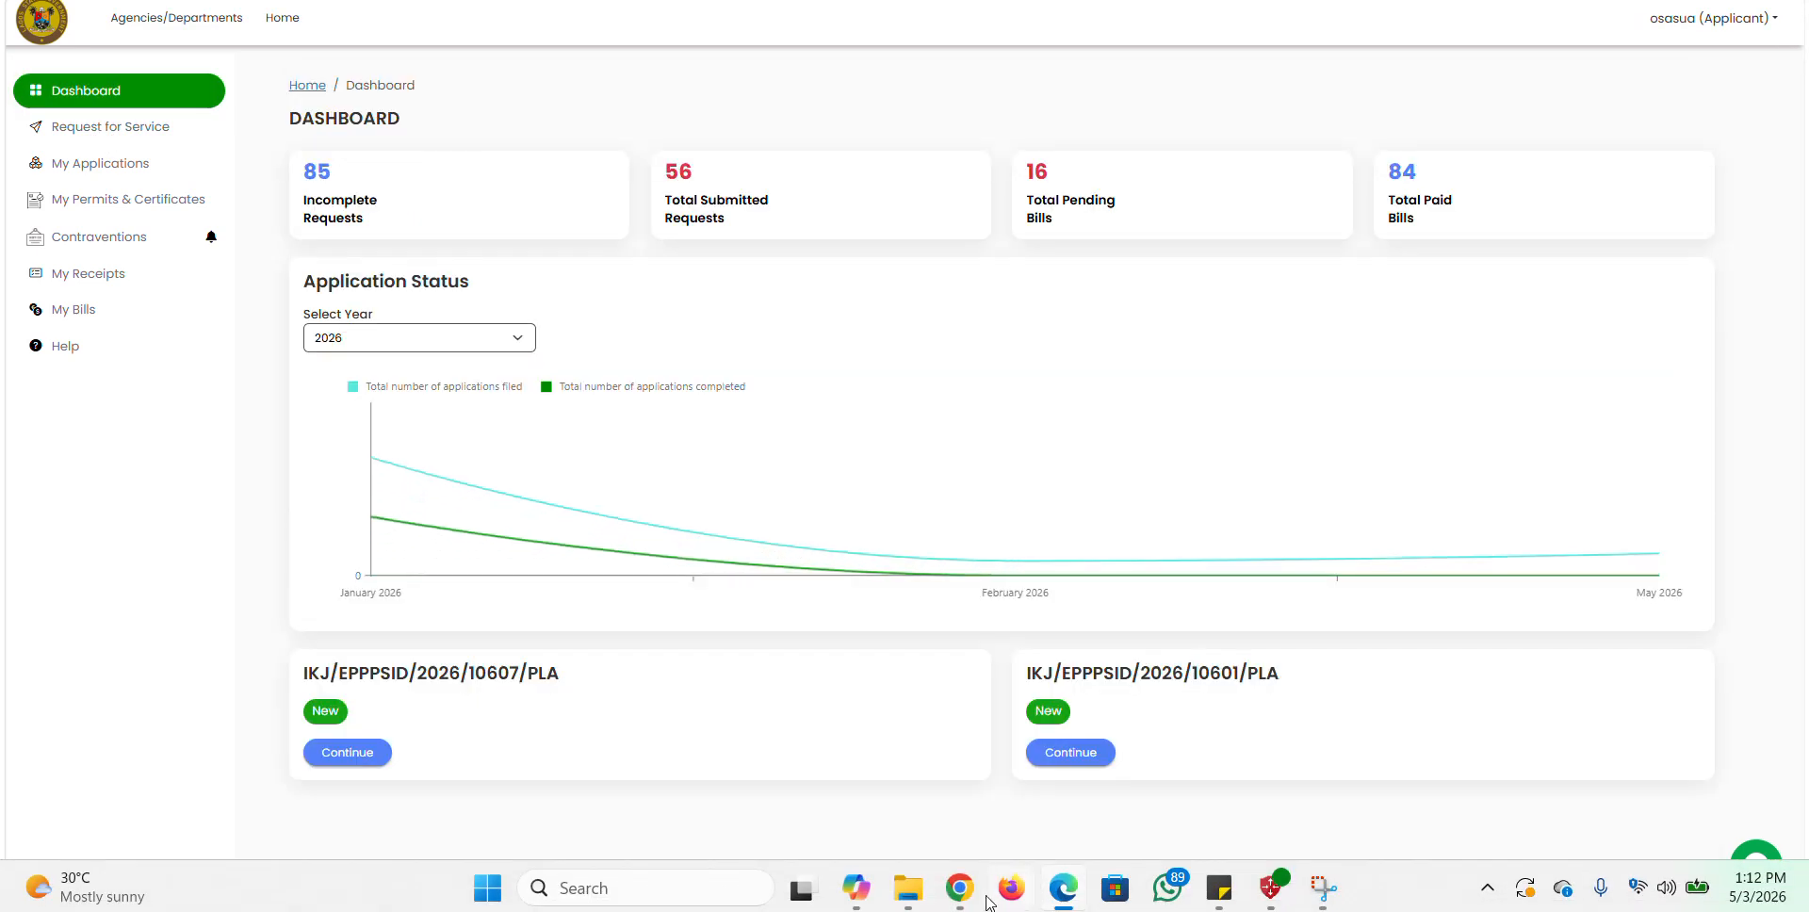
click(843, 744)
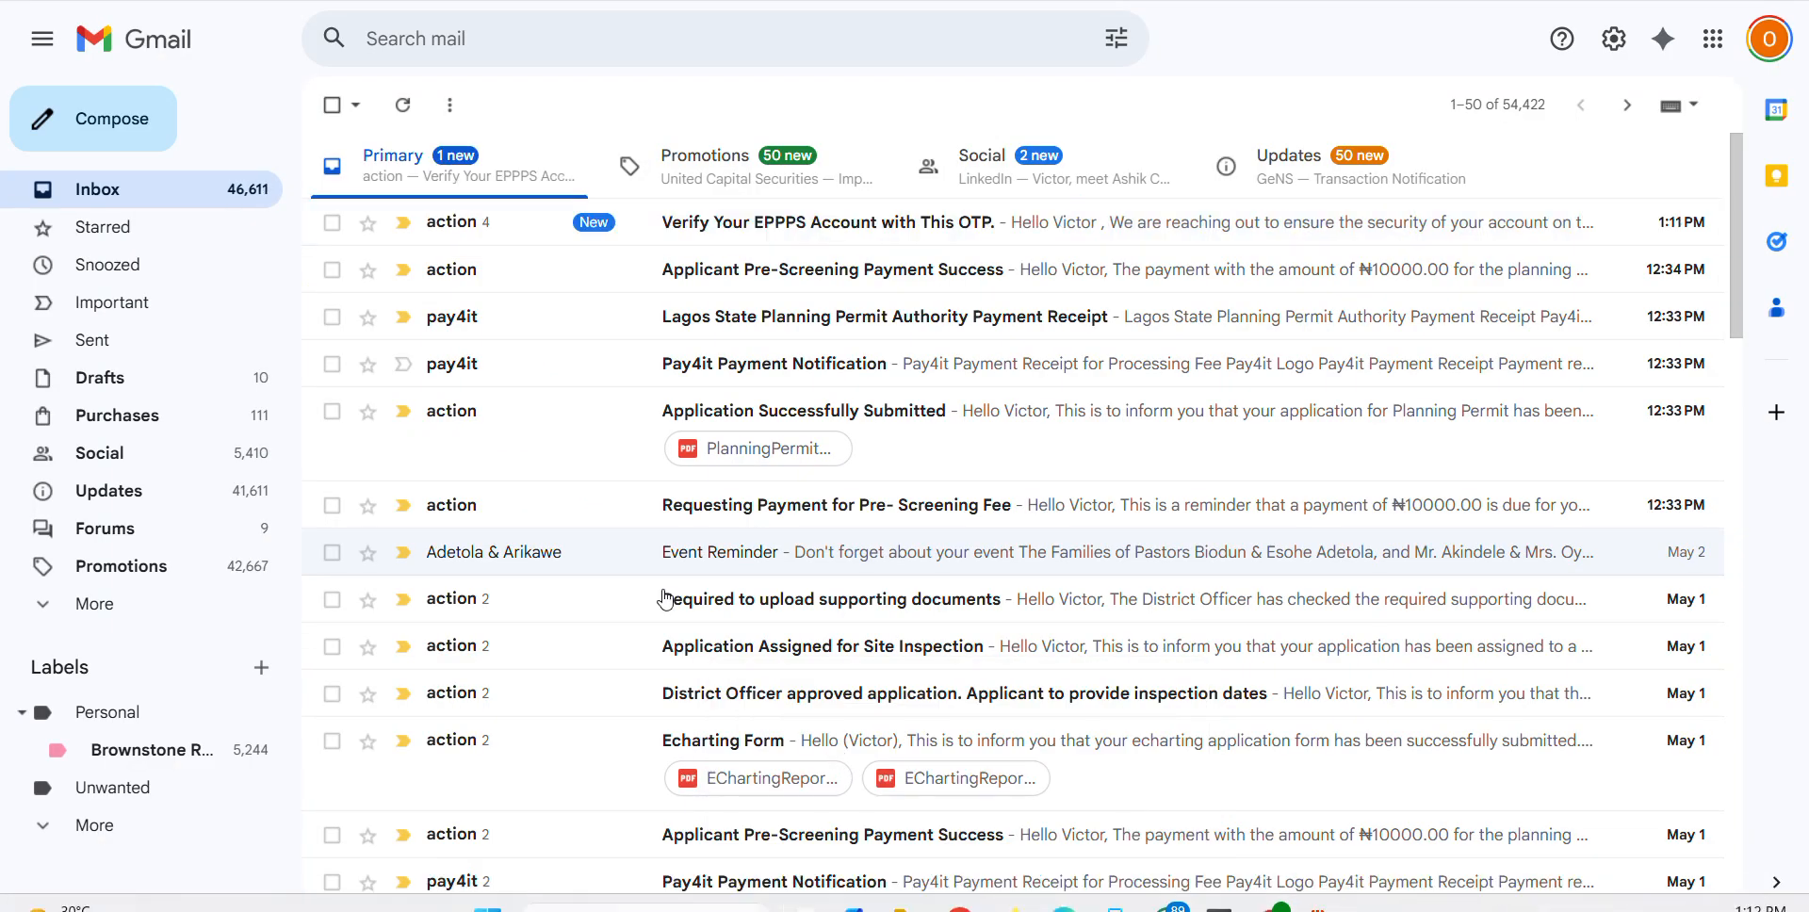
click(773, 223)
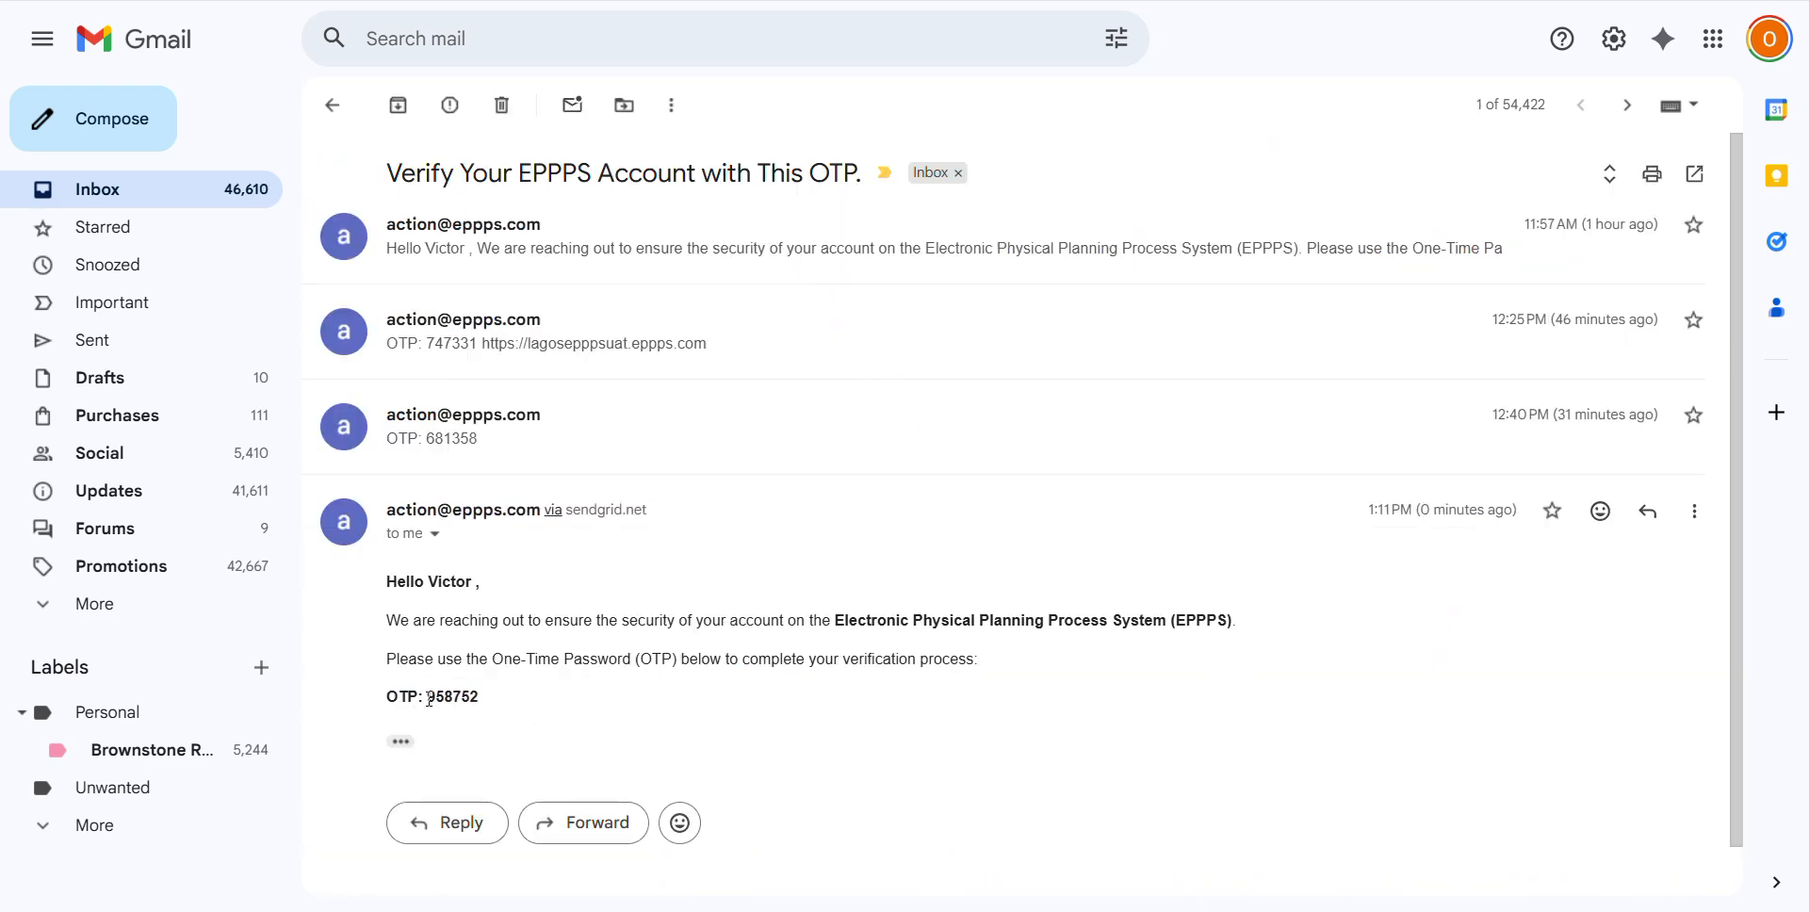
drag(429, 698, 483, 714)
key(ctrl+c)
key(alt+Tab)
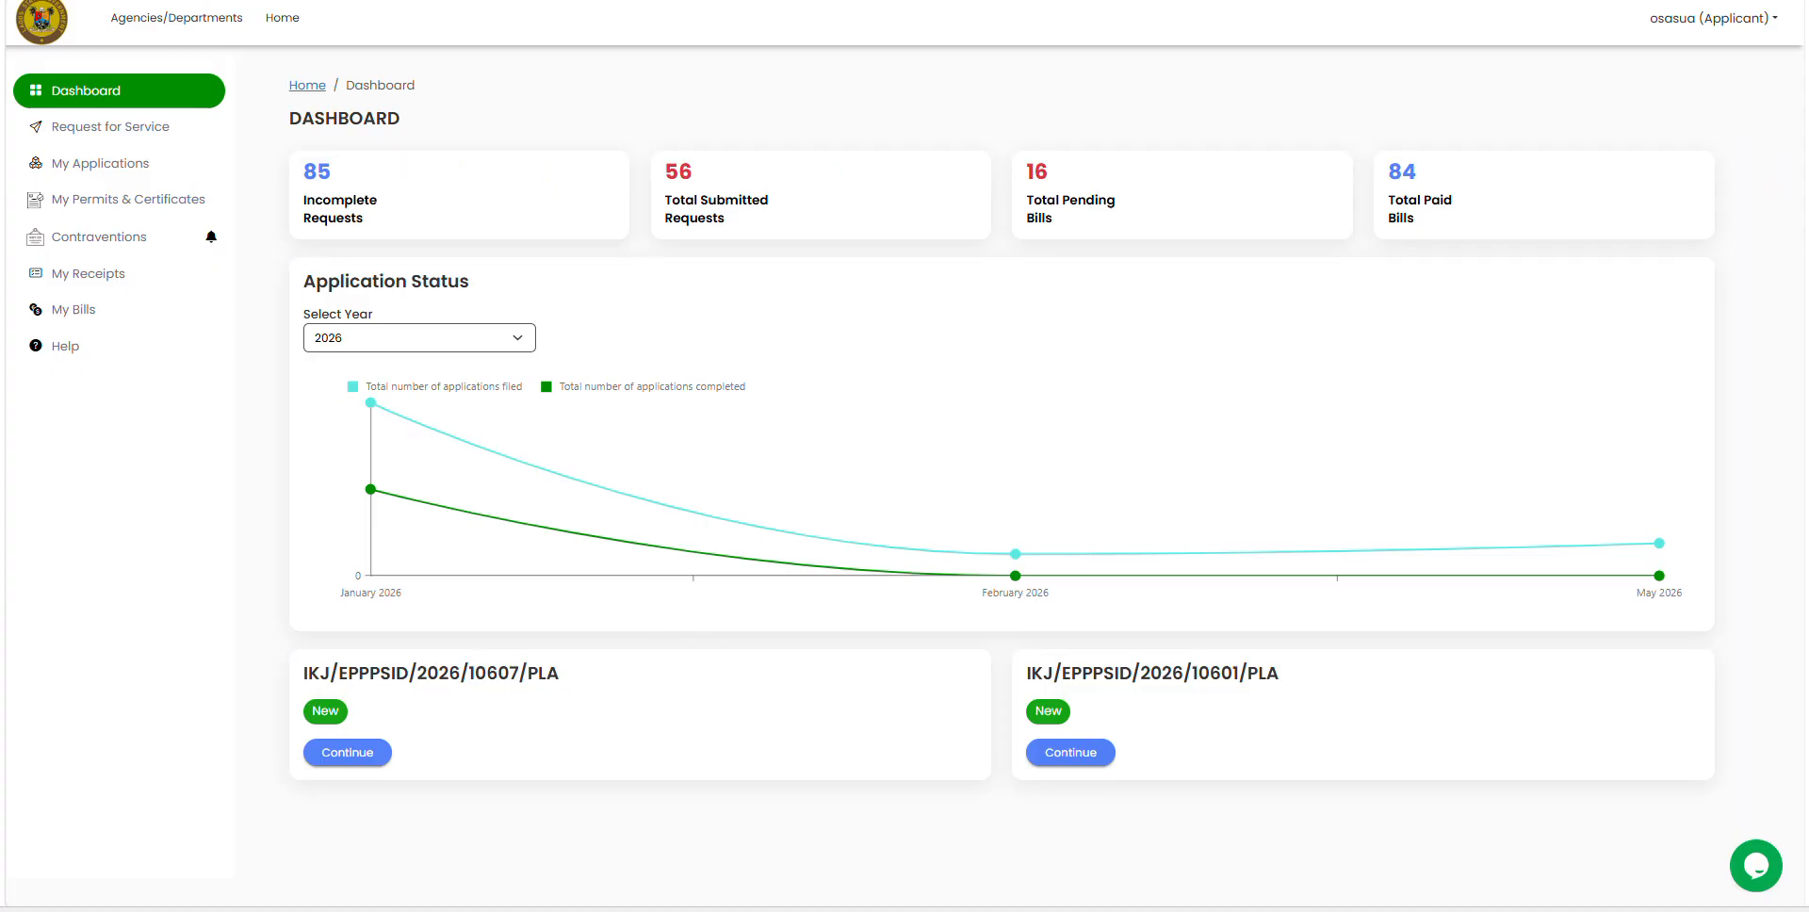
Step: Paste the one-time code into the agent's switch modal and verify it to enter the applicant's account
mouse_move(961, 894)
click(1033, 782)
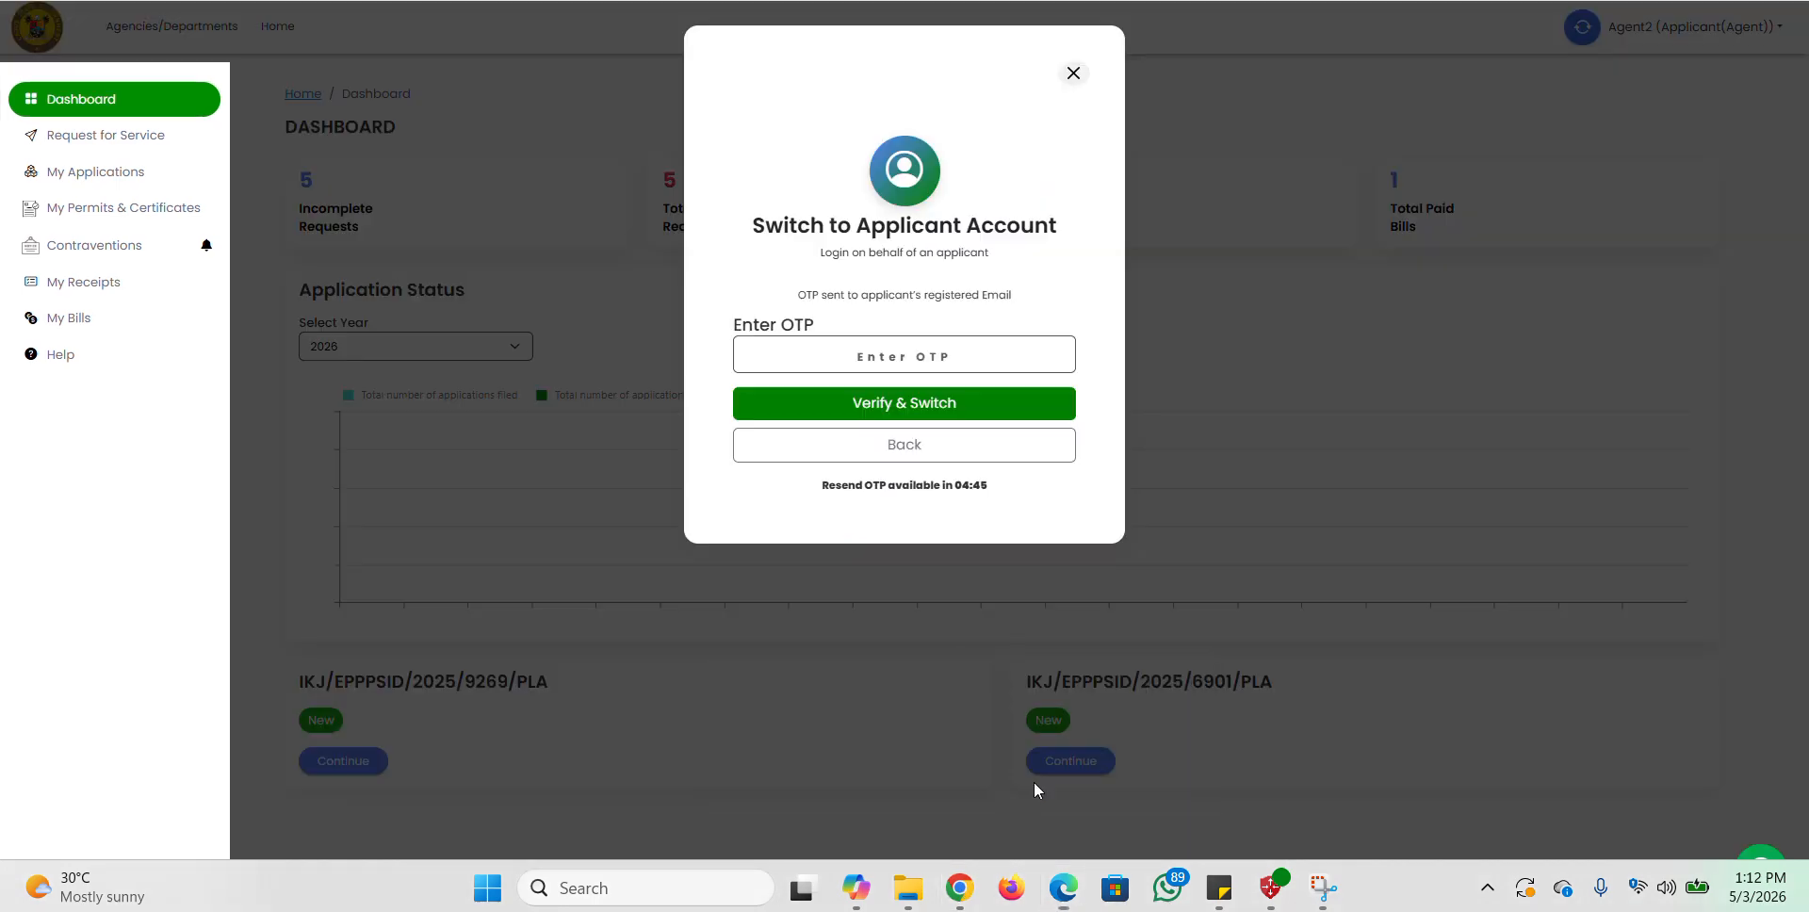
click(881, 350)
key(ctrl+v)
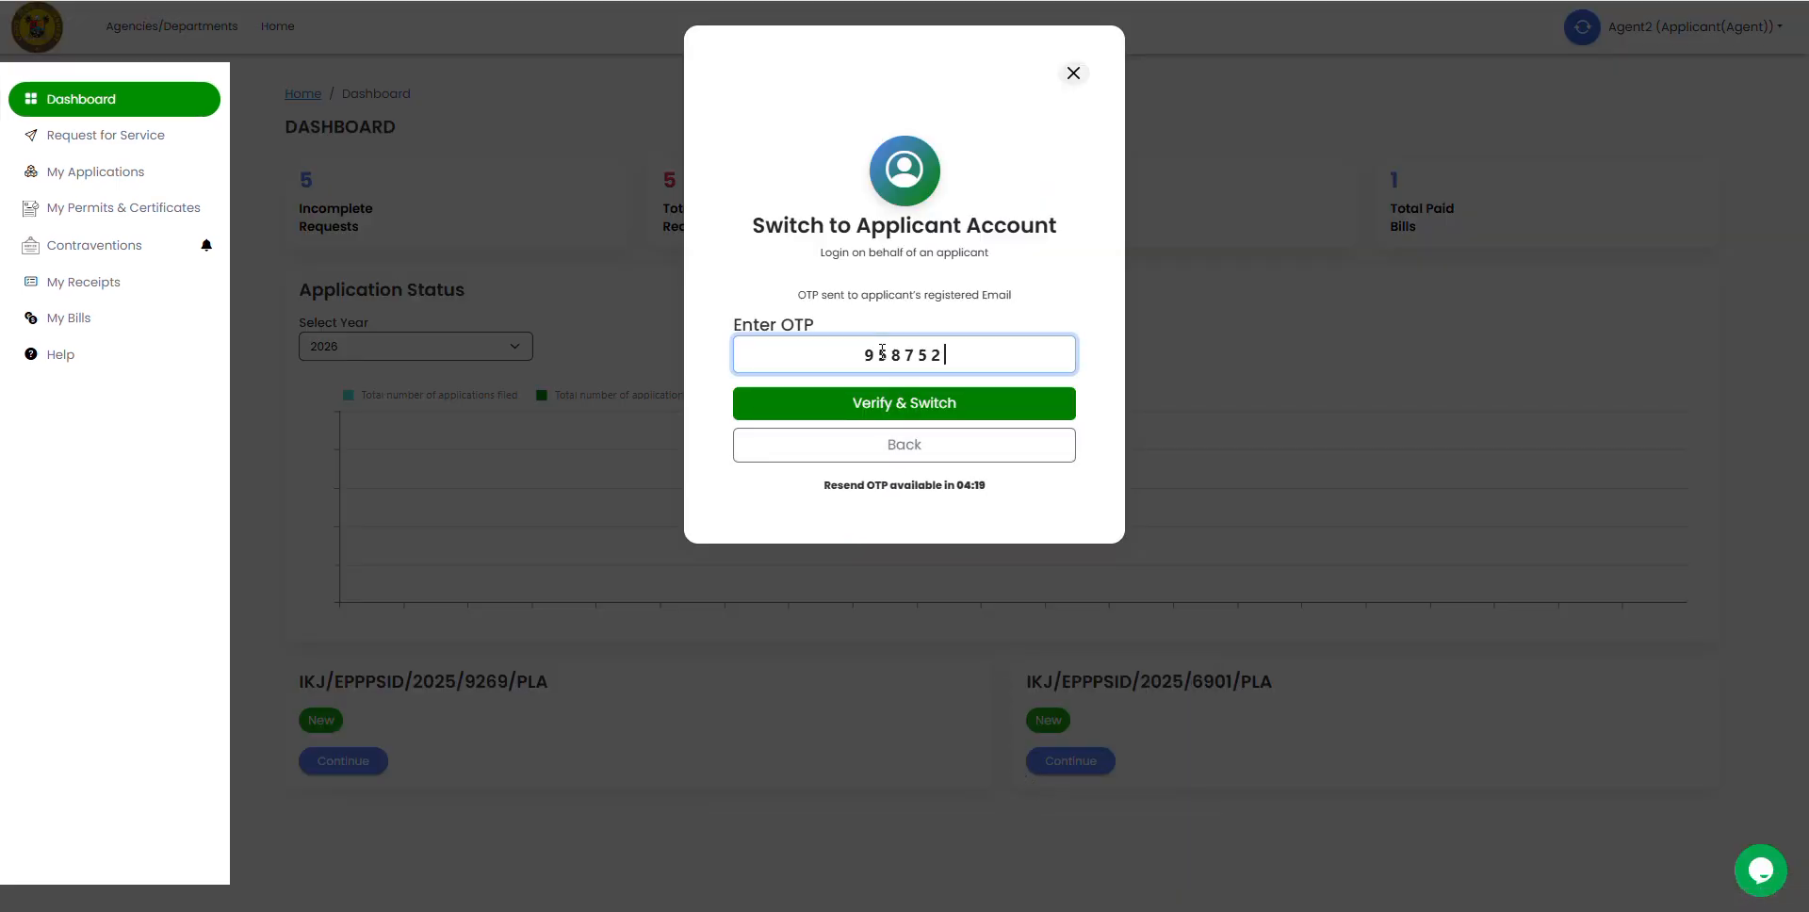
click(881, 409)
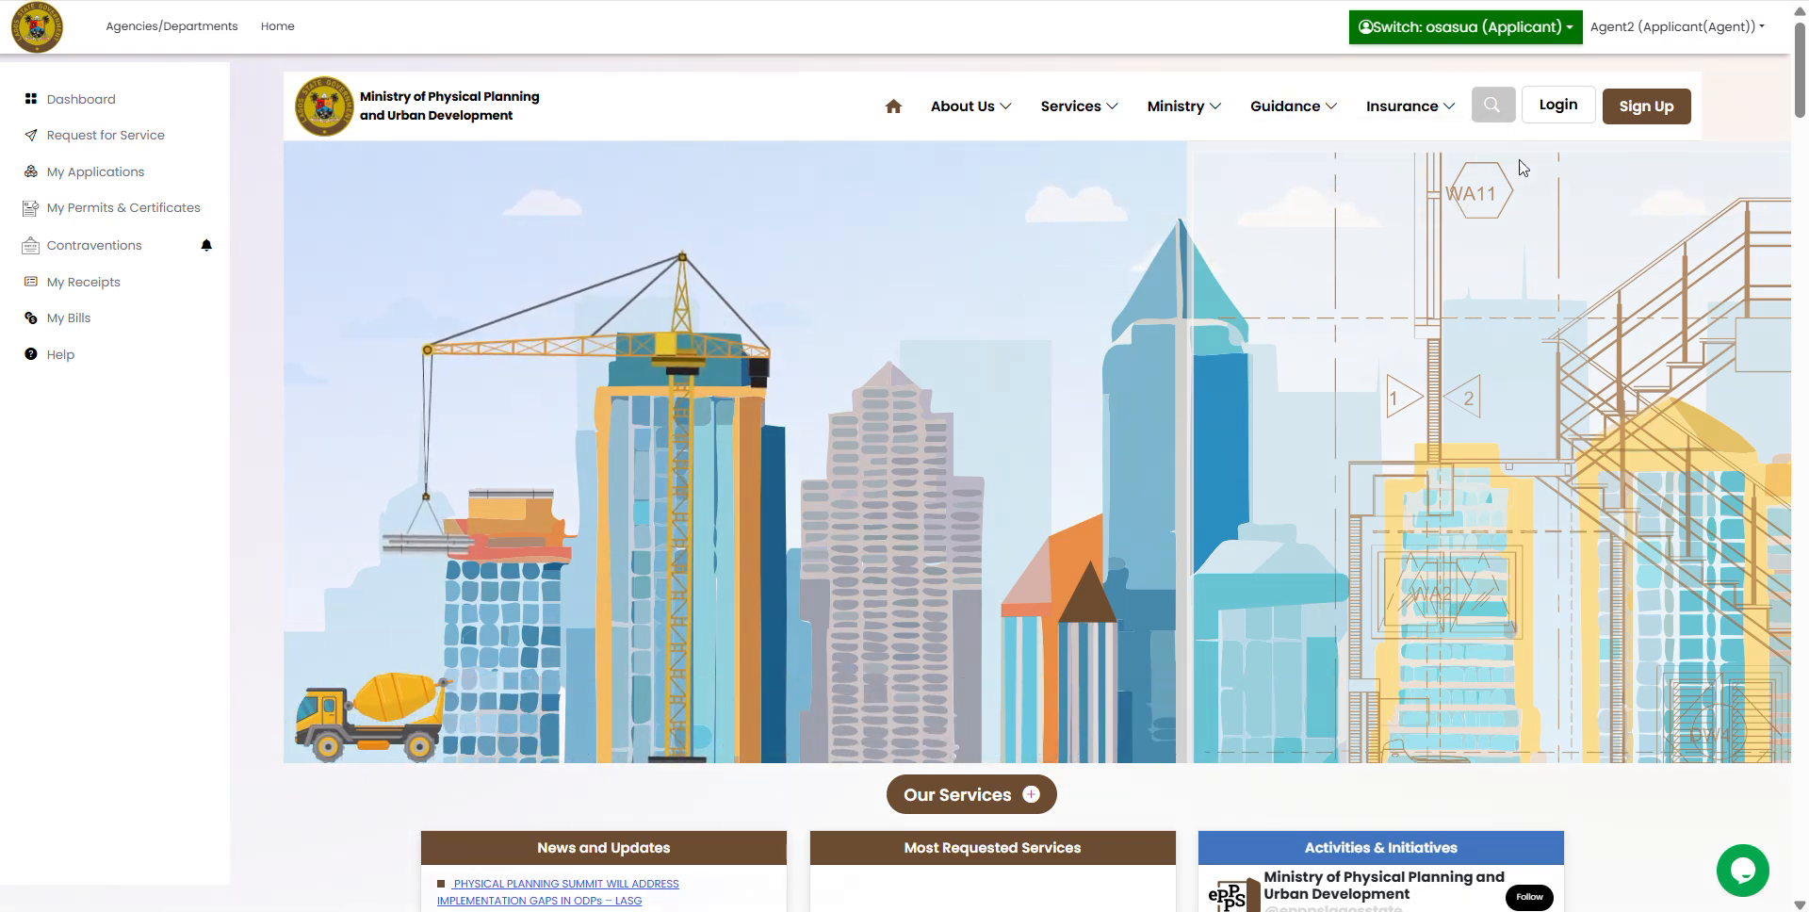
Step: Sign in, then switch to the browser window showing the applicant dashboard
click(1560, 104)
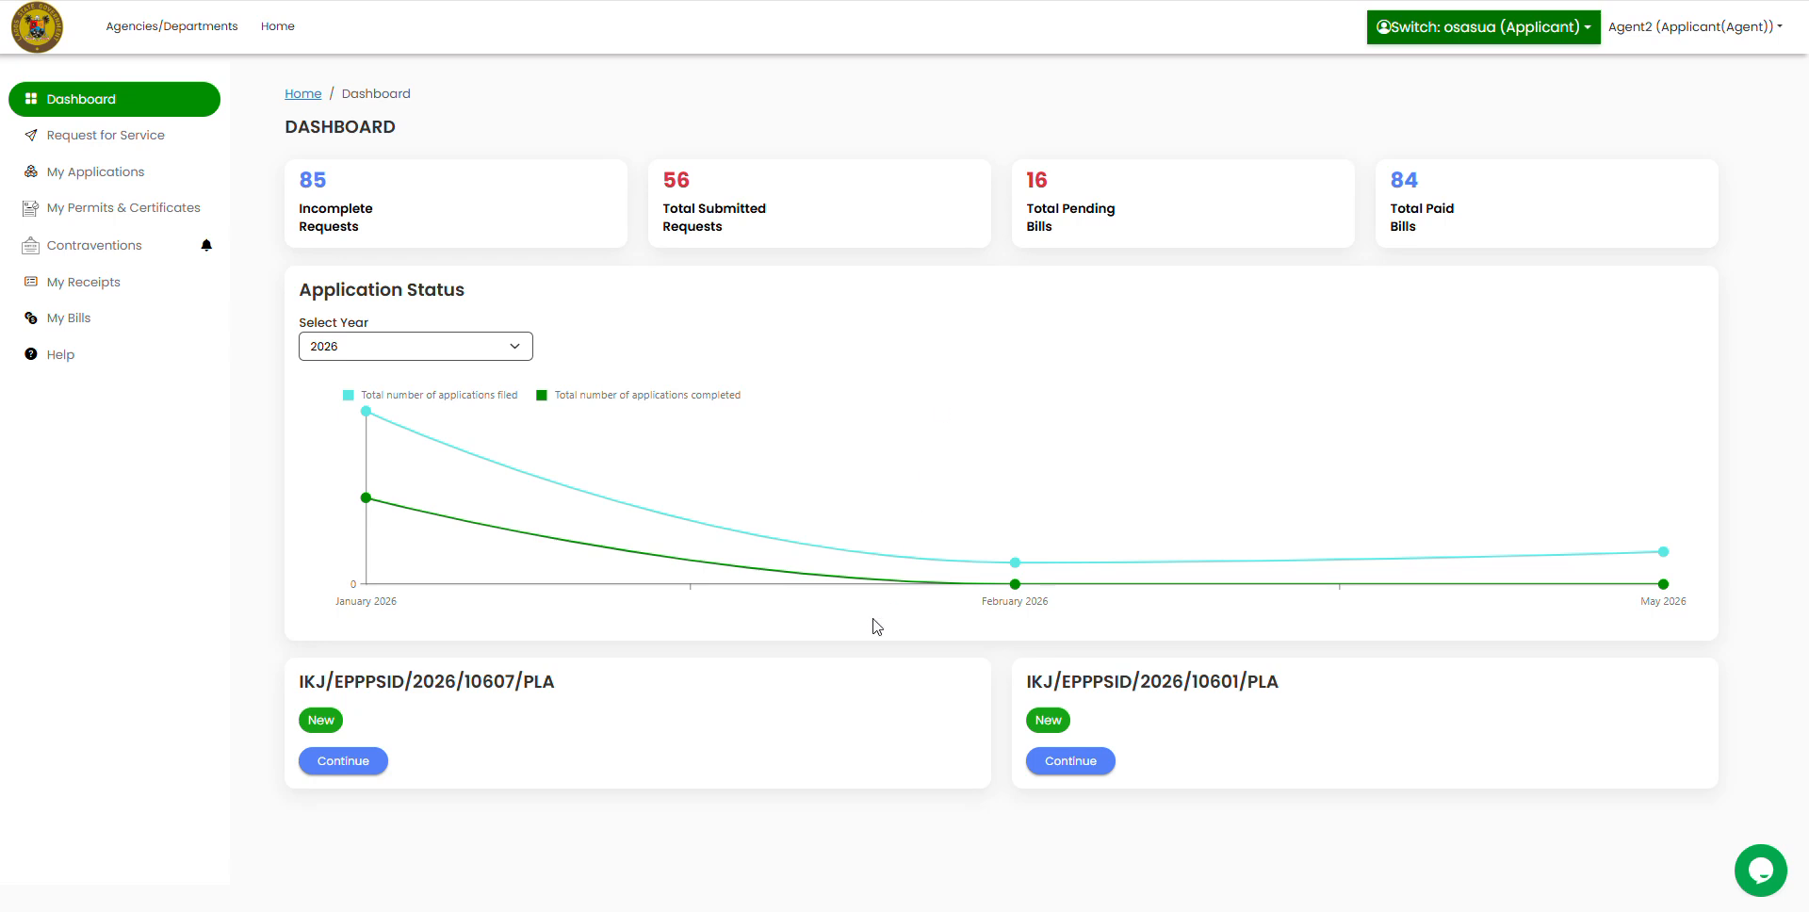
mouse_move(933, 906)
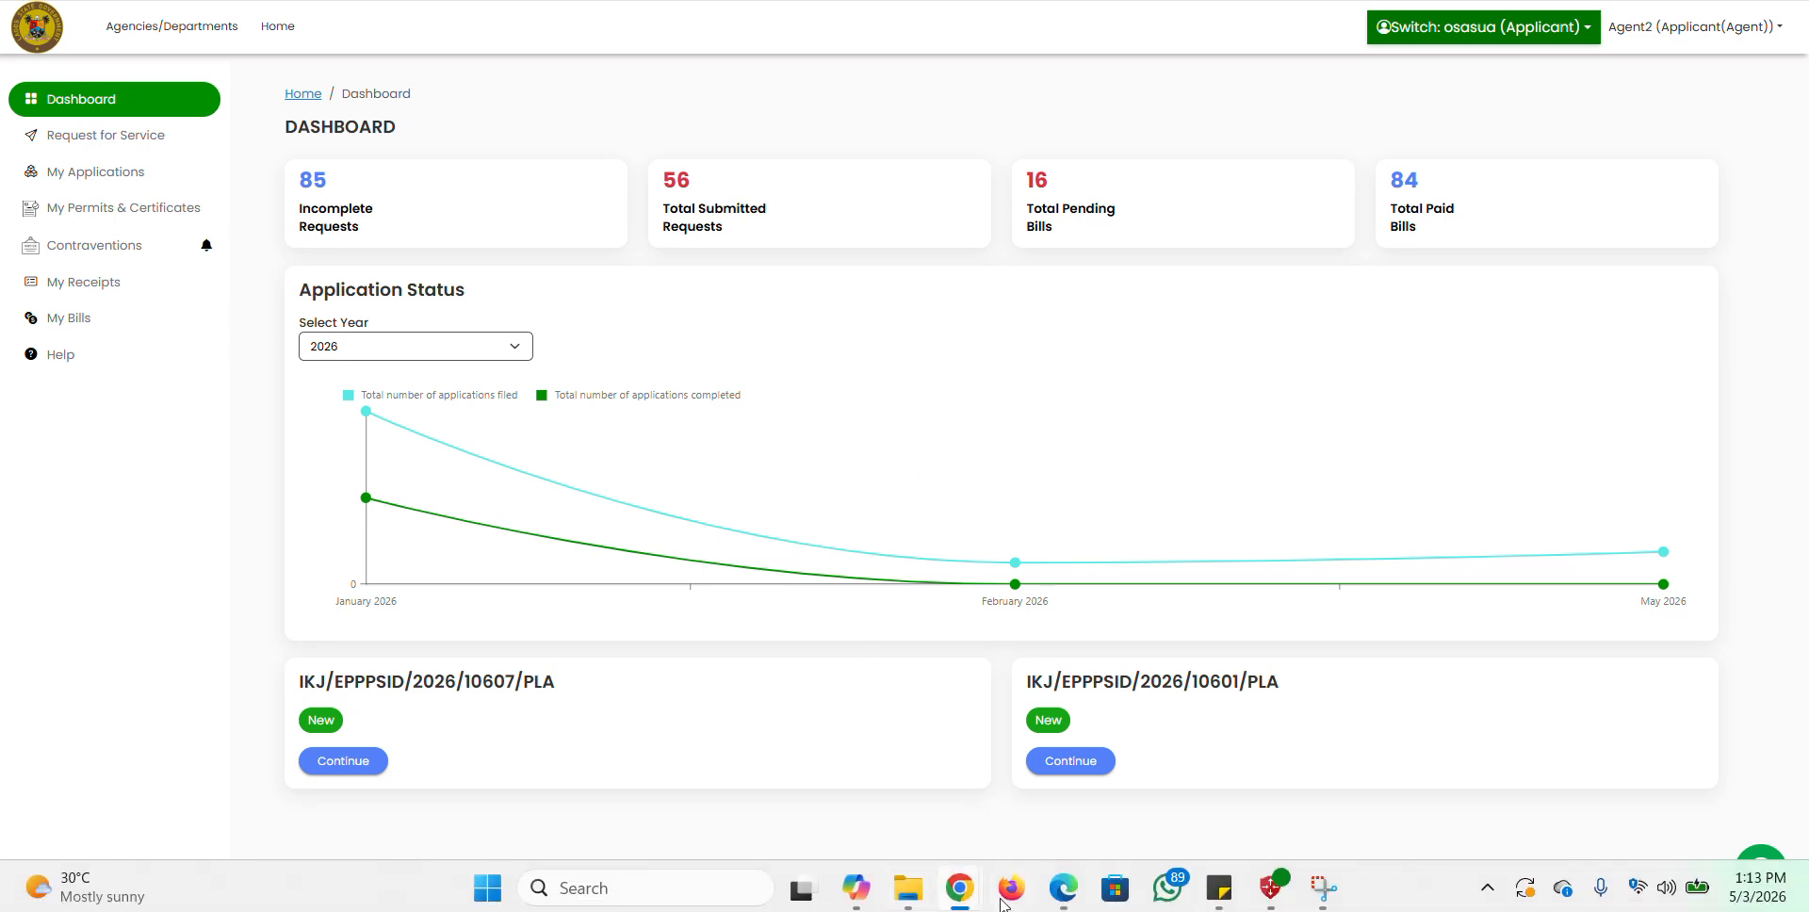
click(1084, 787)
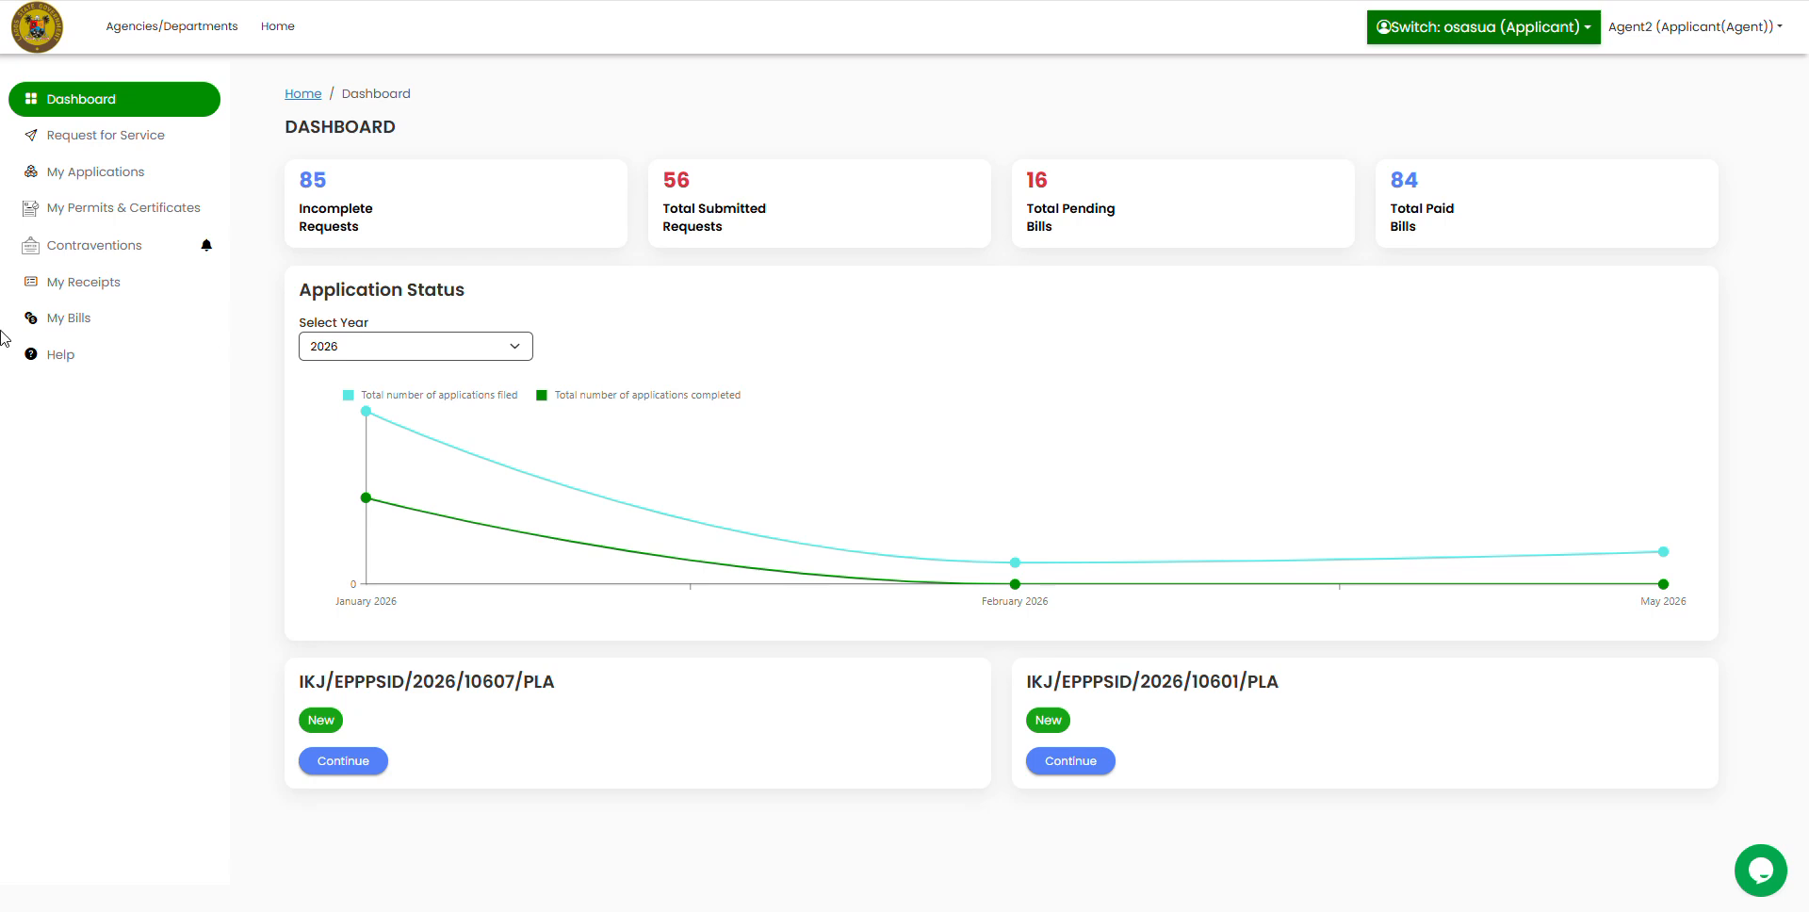
Step: Page through the 213-item My Applications list, then go to Request for Service
click(100, 177)
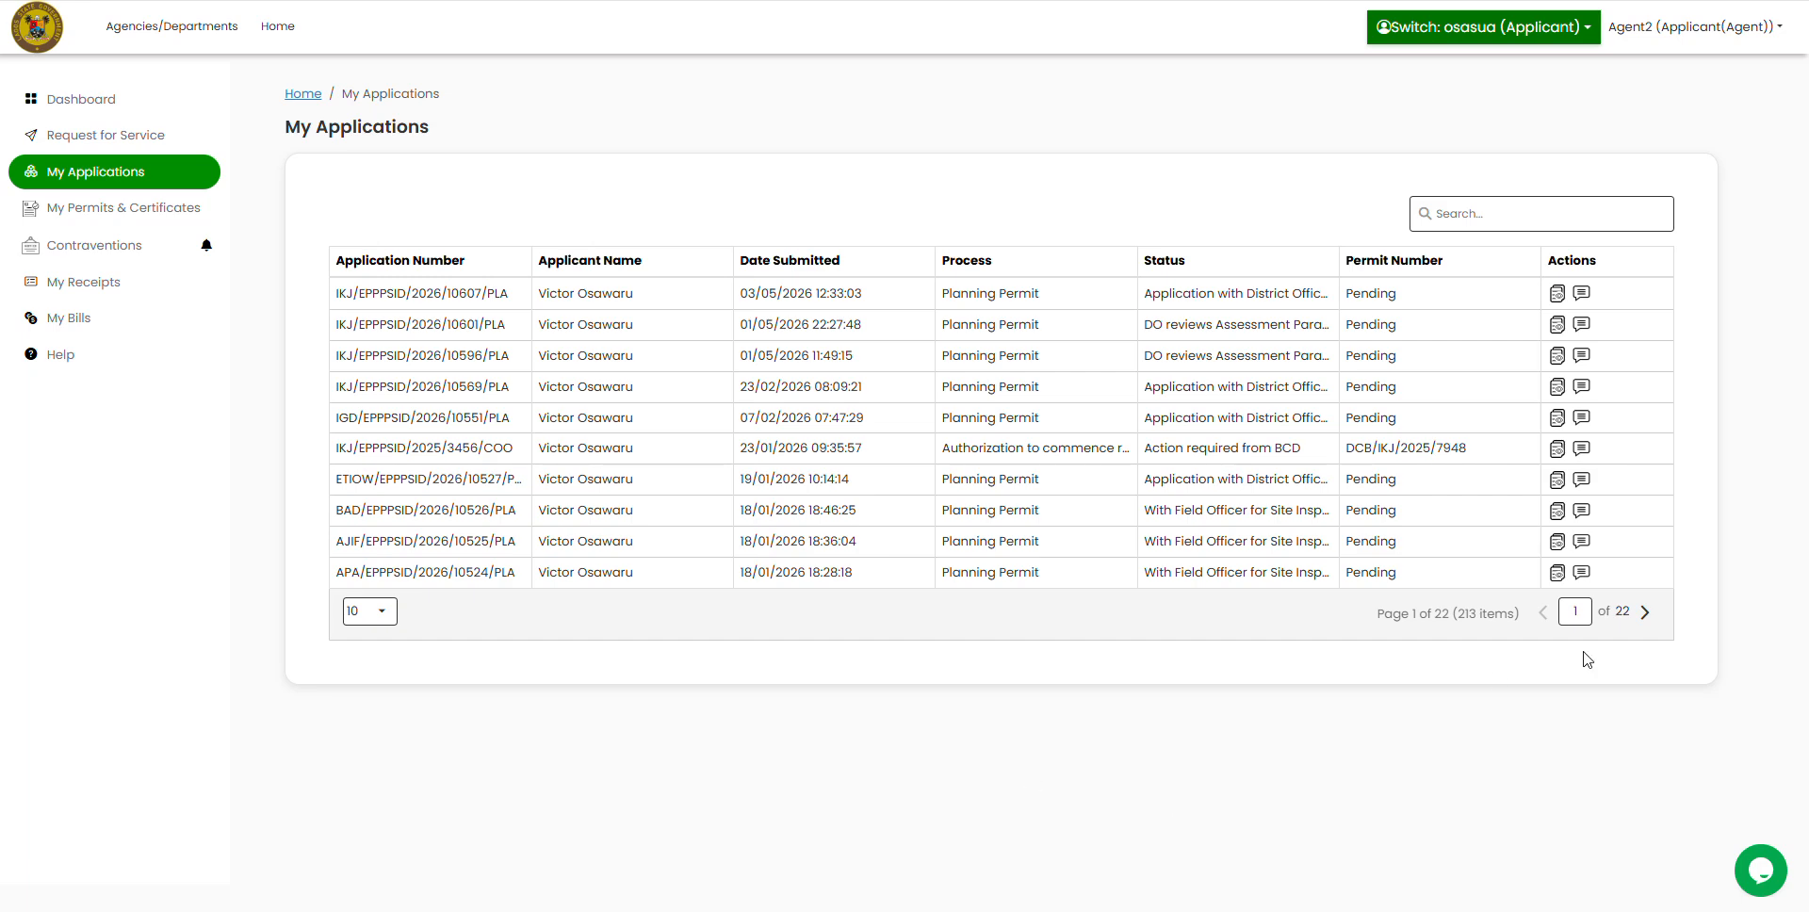
click(1644, 622)
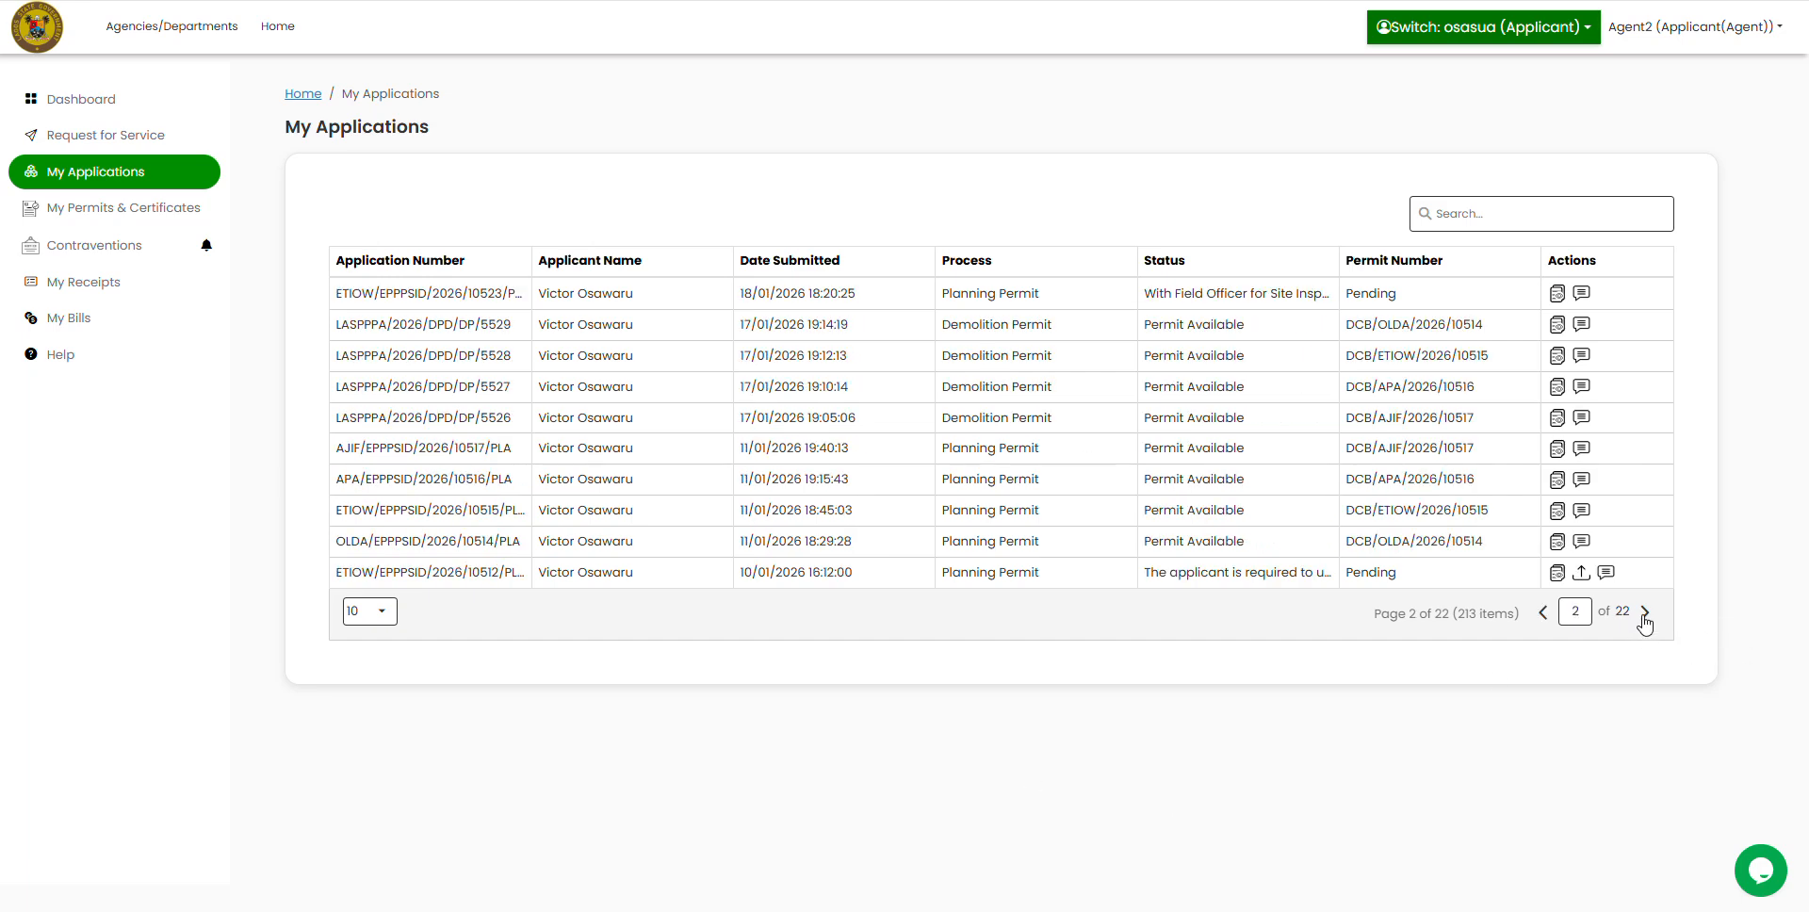
click(1542, 614)
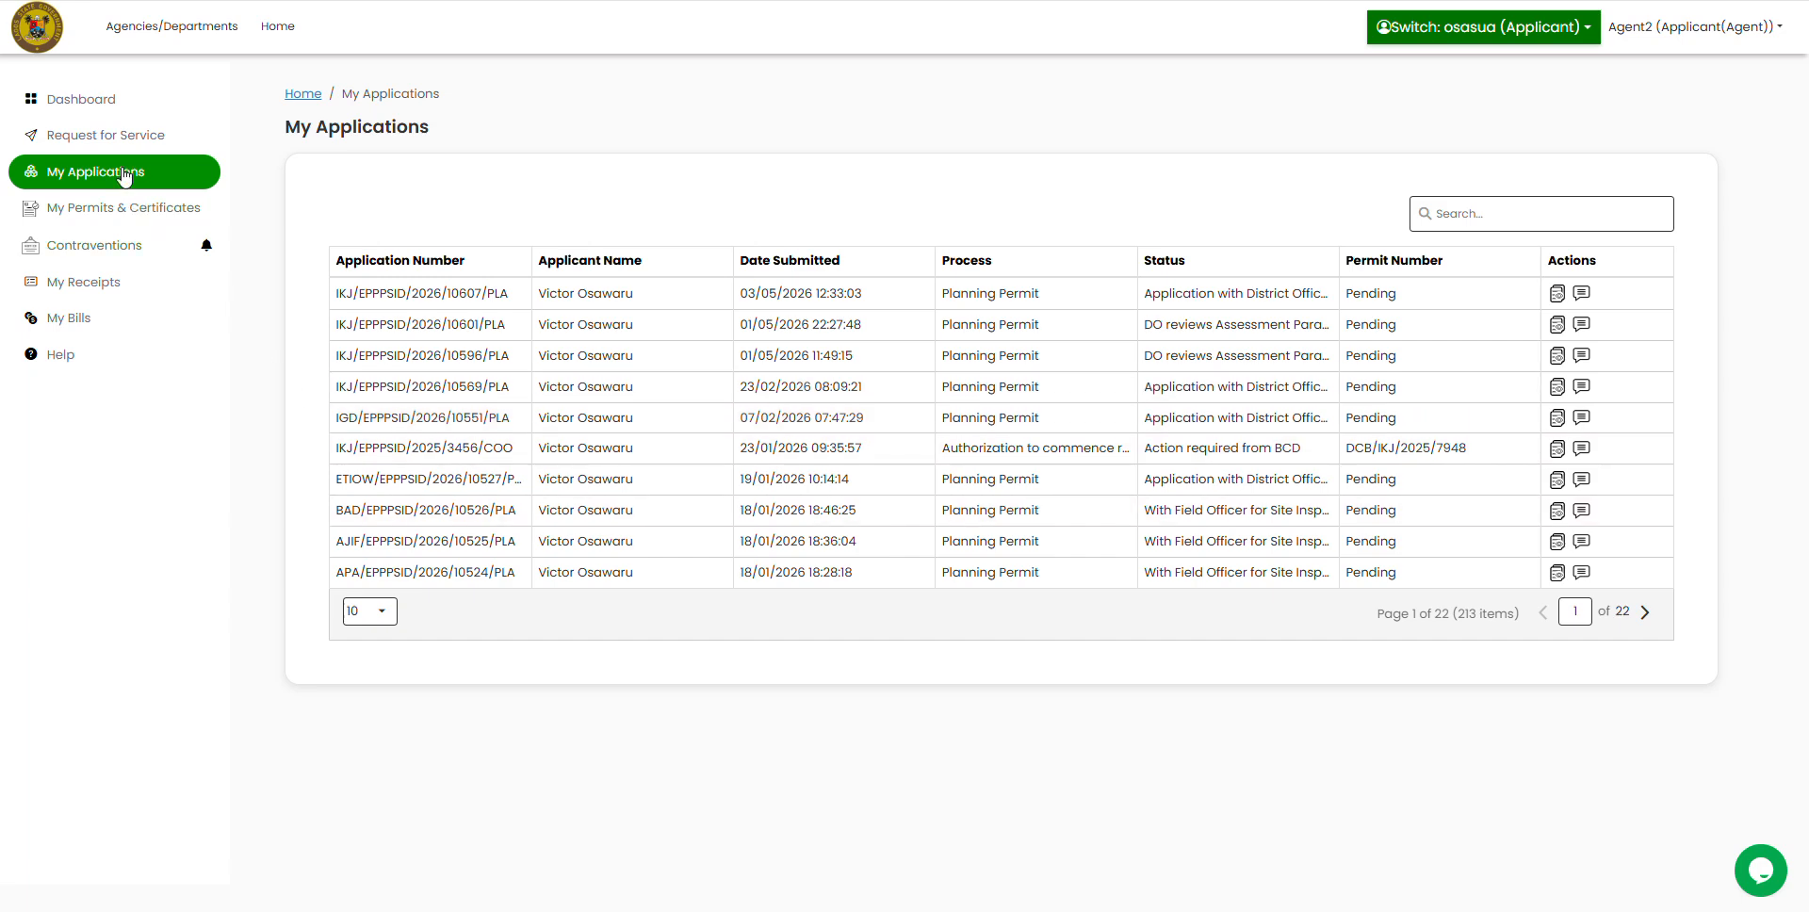
click(101, 142)
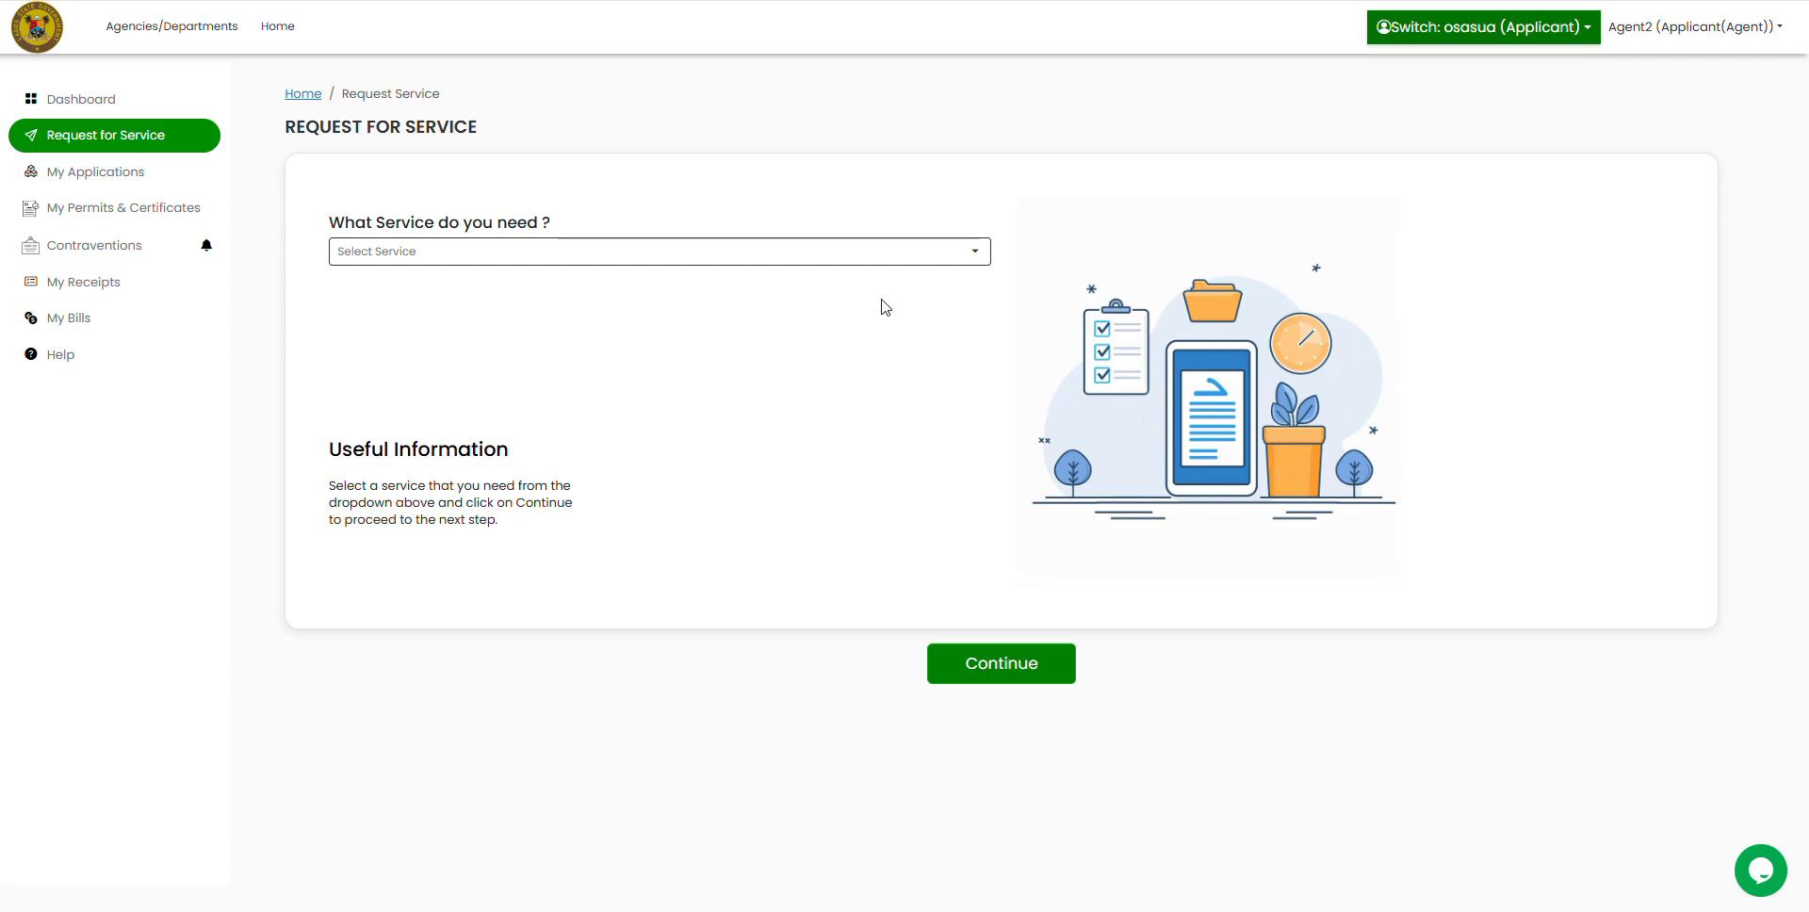
Step: Choose Planning Permit as the service and continue to its application form
click(980, 254)
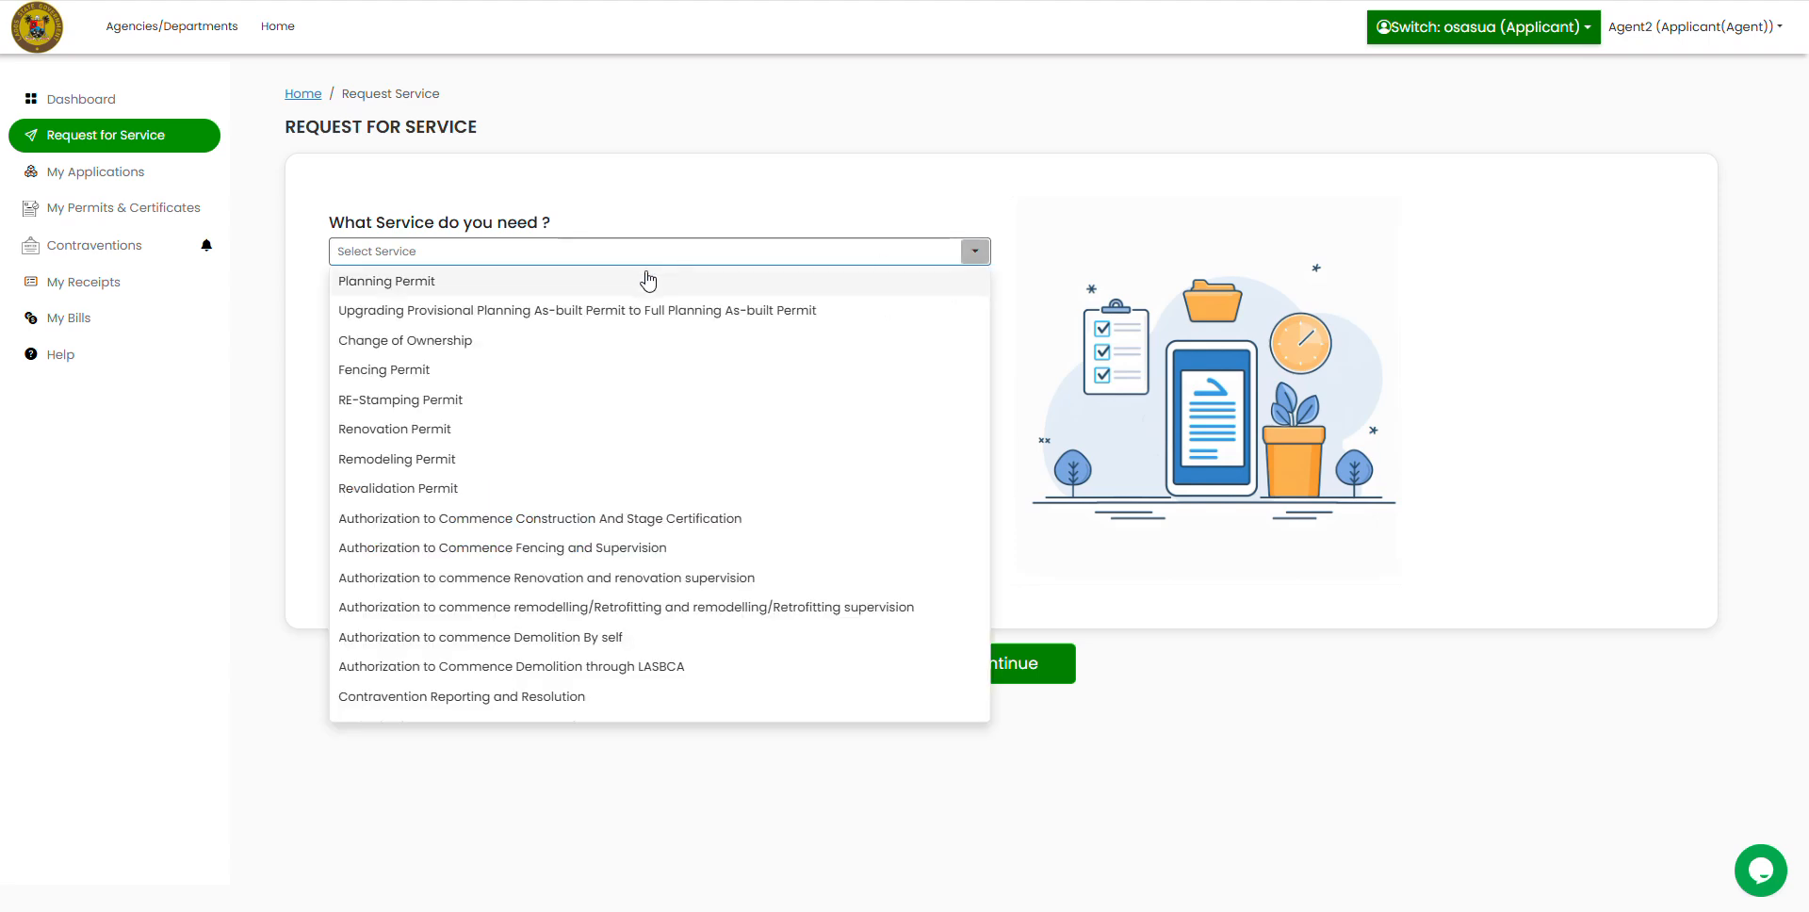
click(525, 281)
click(993, 670)
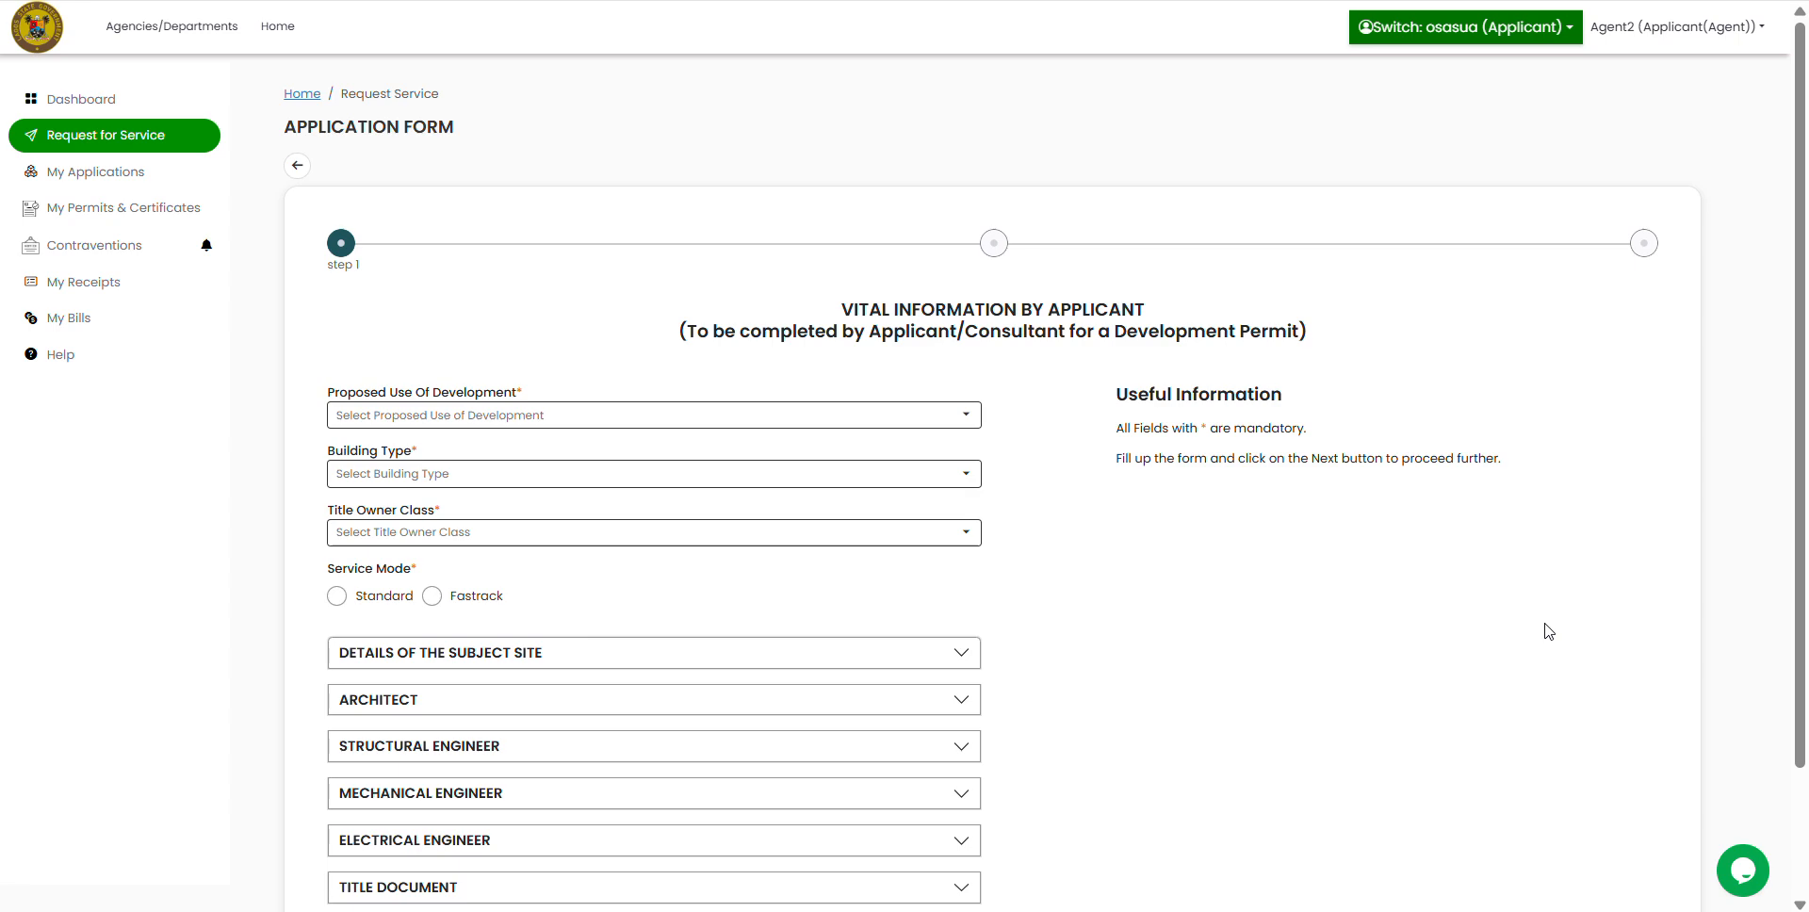
scroll(1286, 565, down, 3)
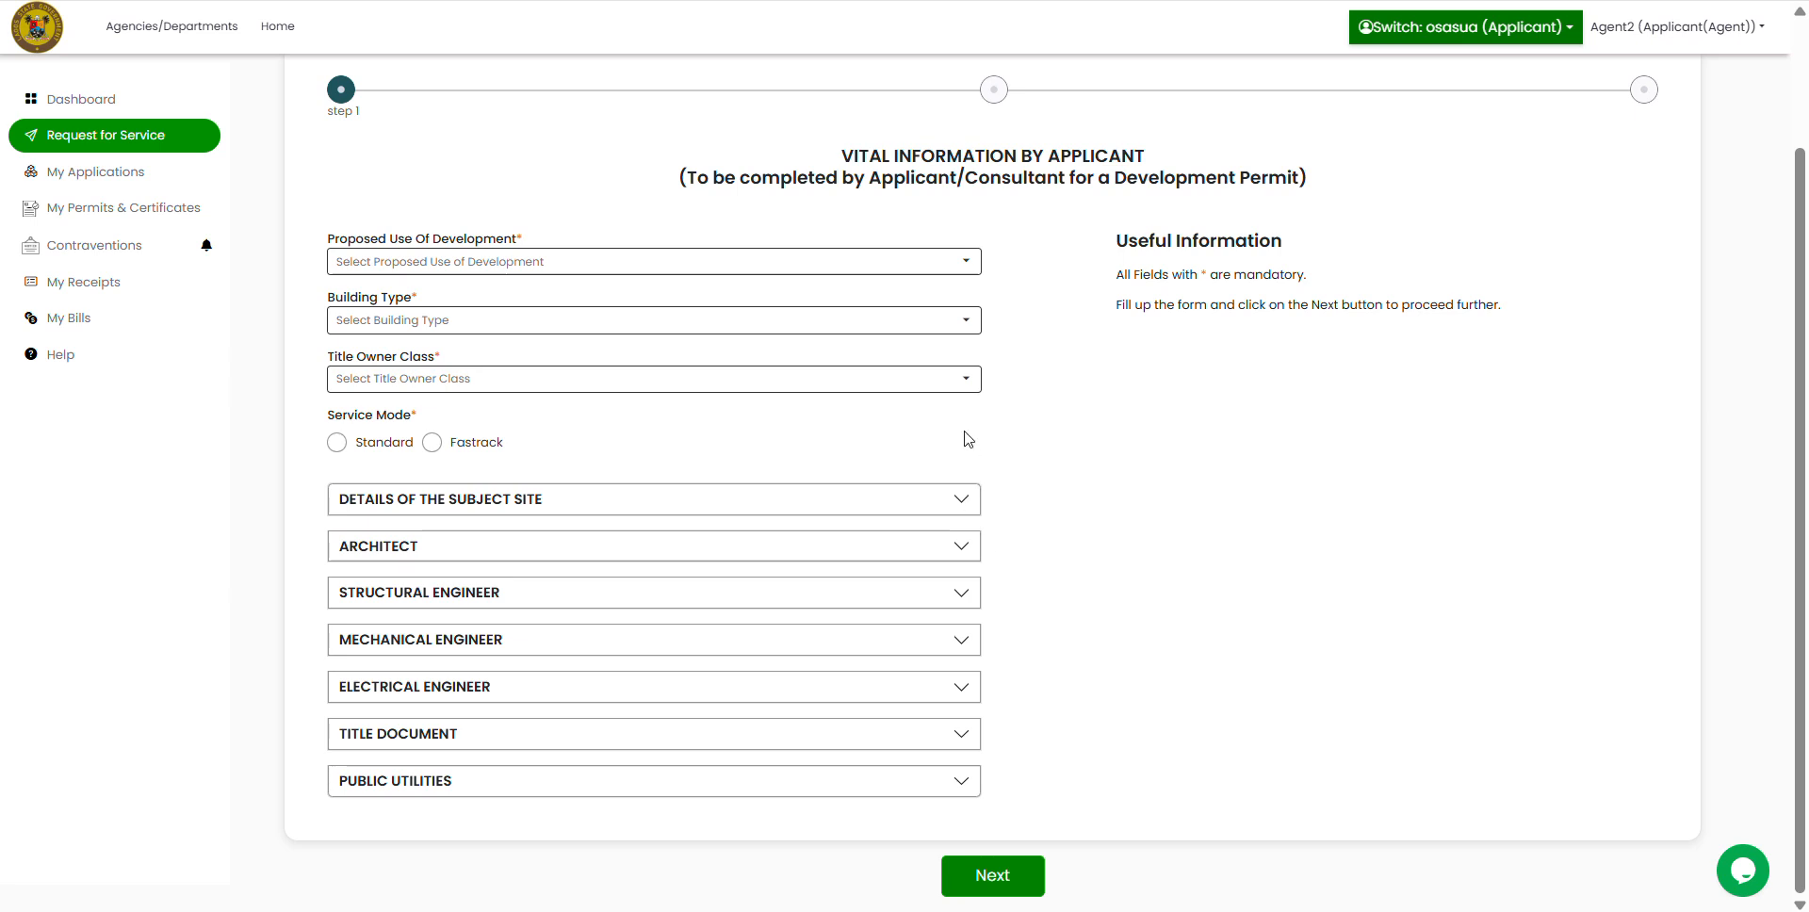
Step: Set Proposed Use to Residential, Building Type to Bungalow, Title Owner Class to Individual, and pick Standard mode
click(965, 266)
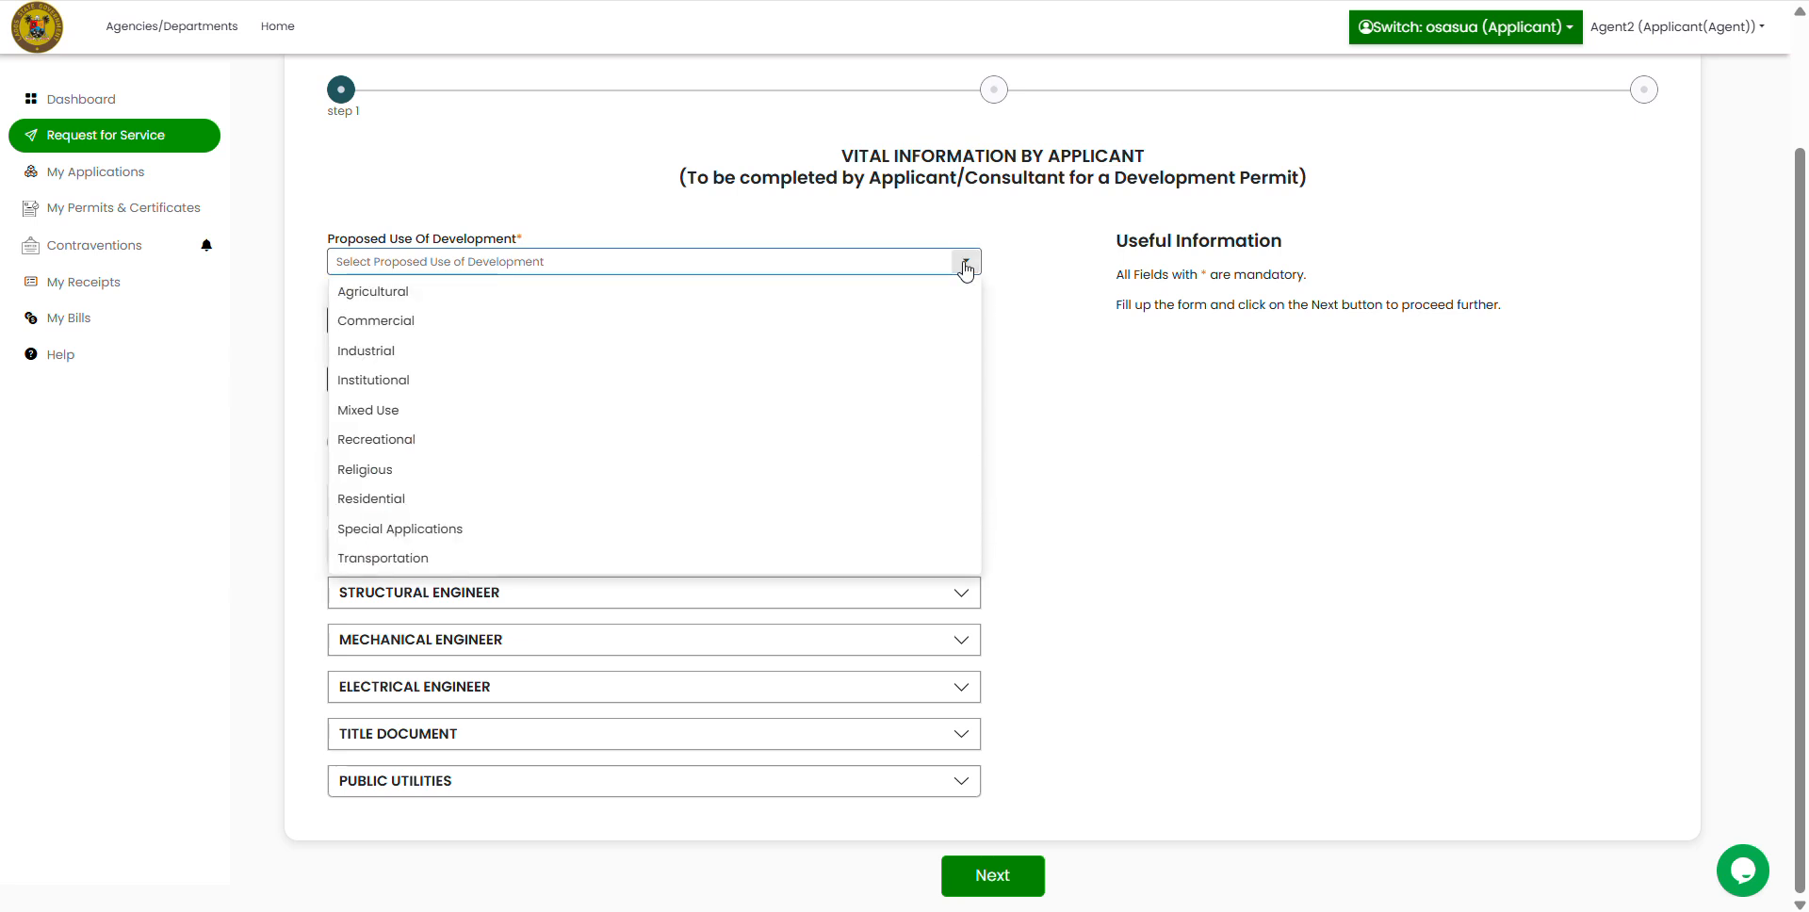
click(421, 502)
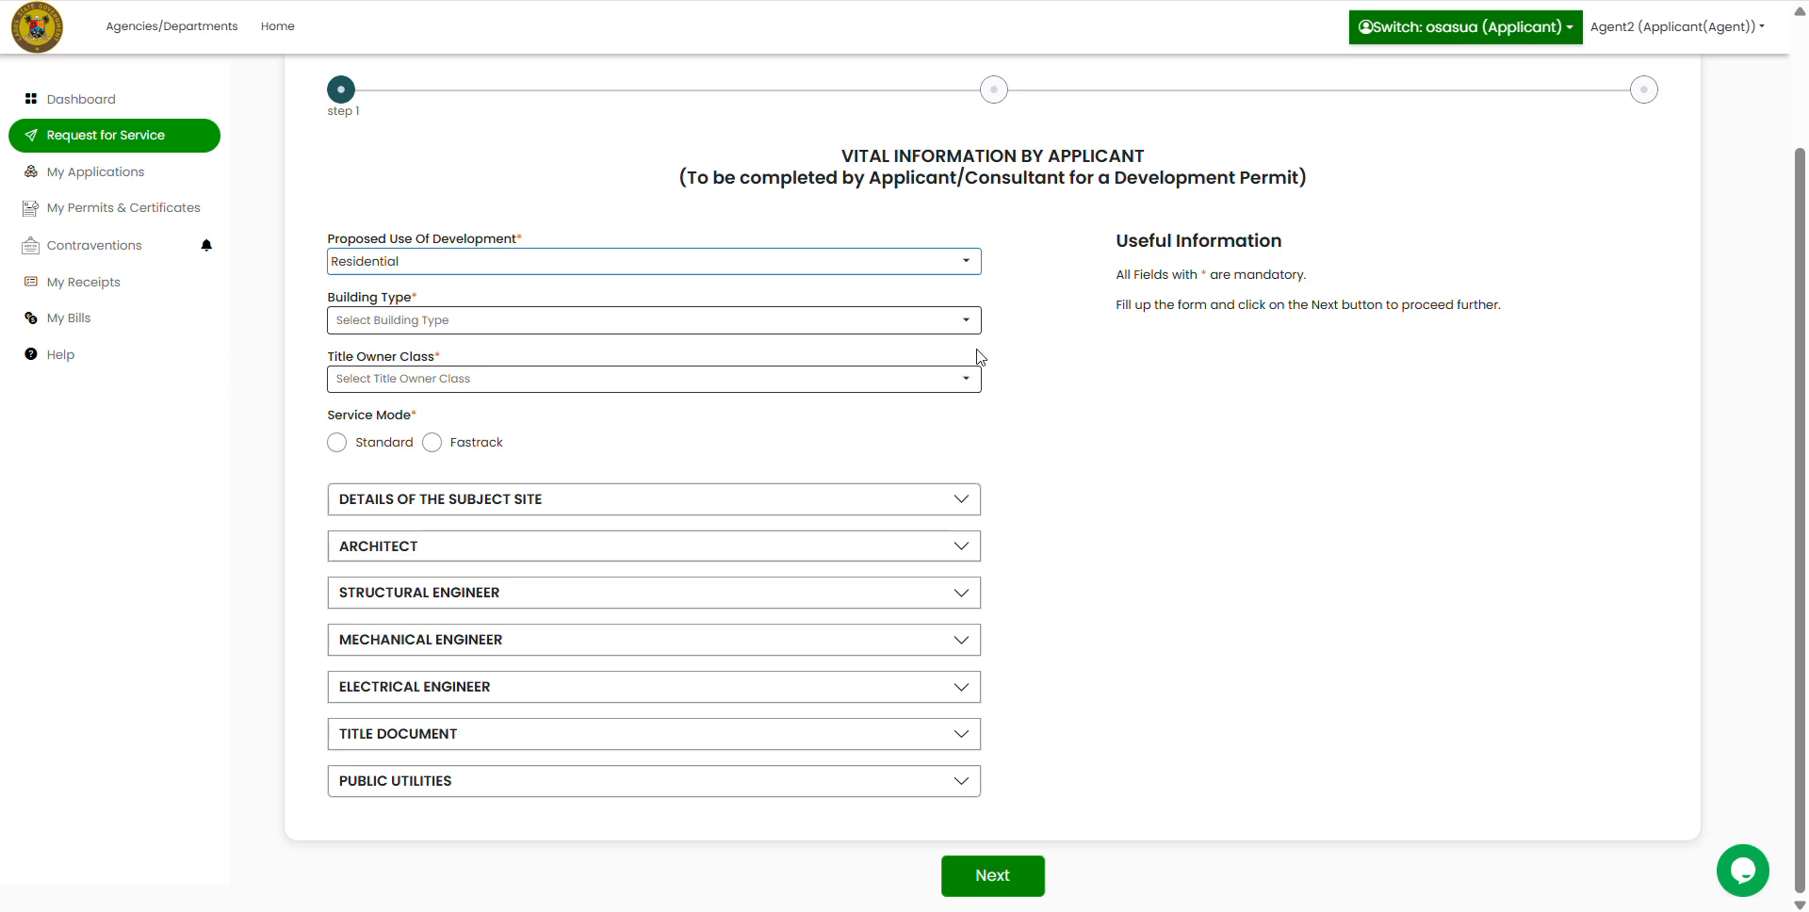
click(965, 323)
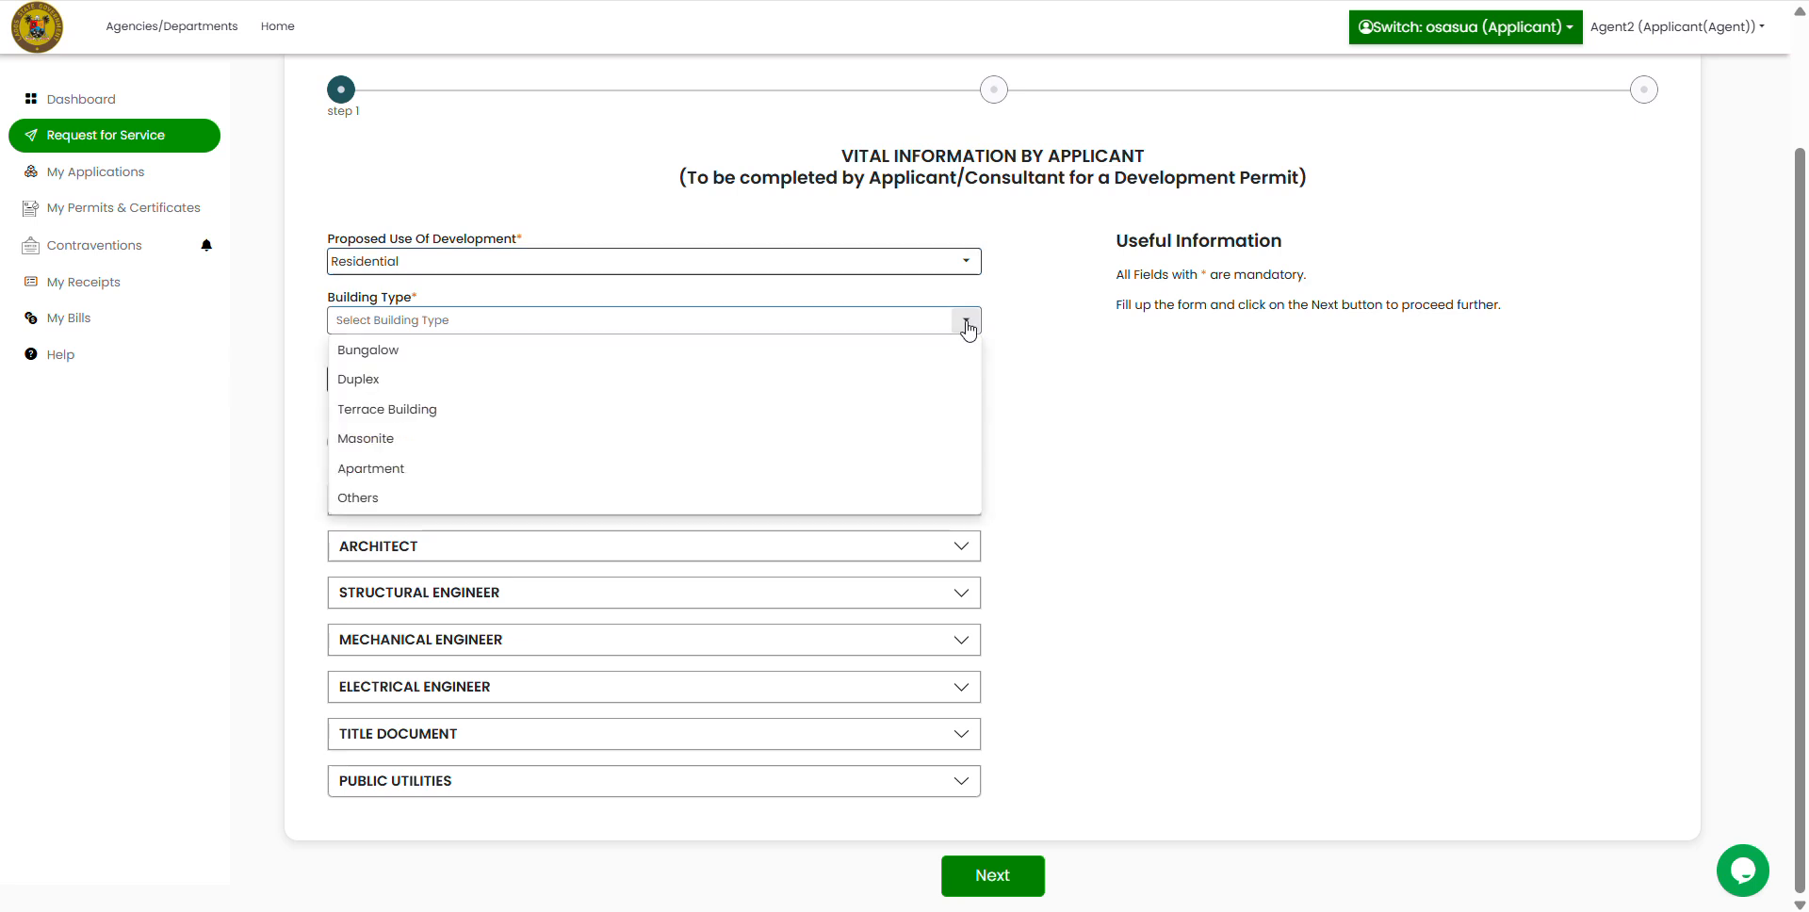
click(356, 350)
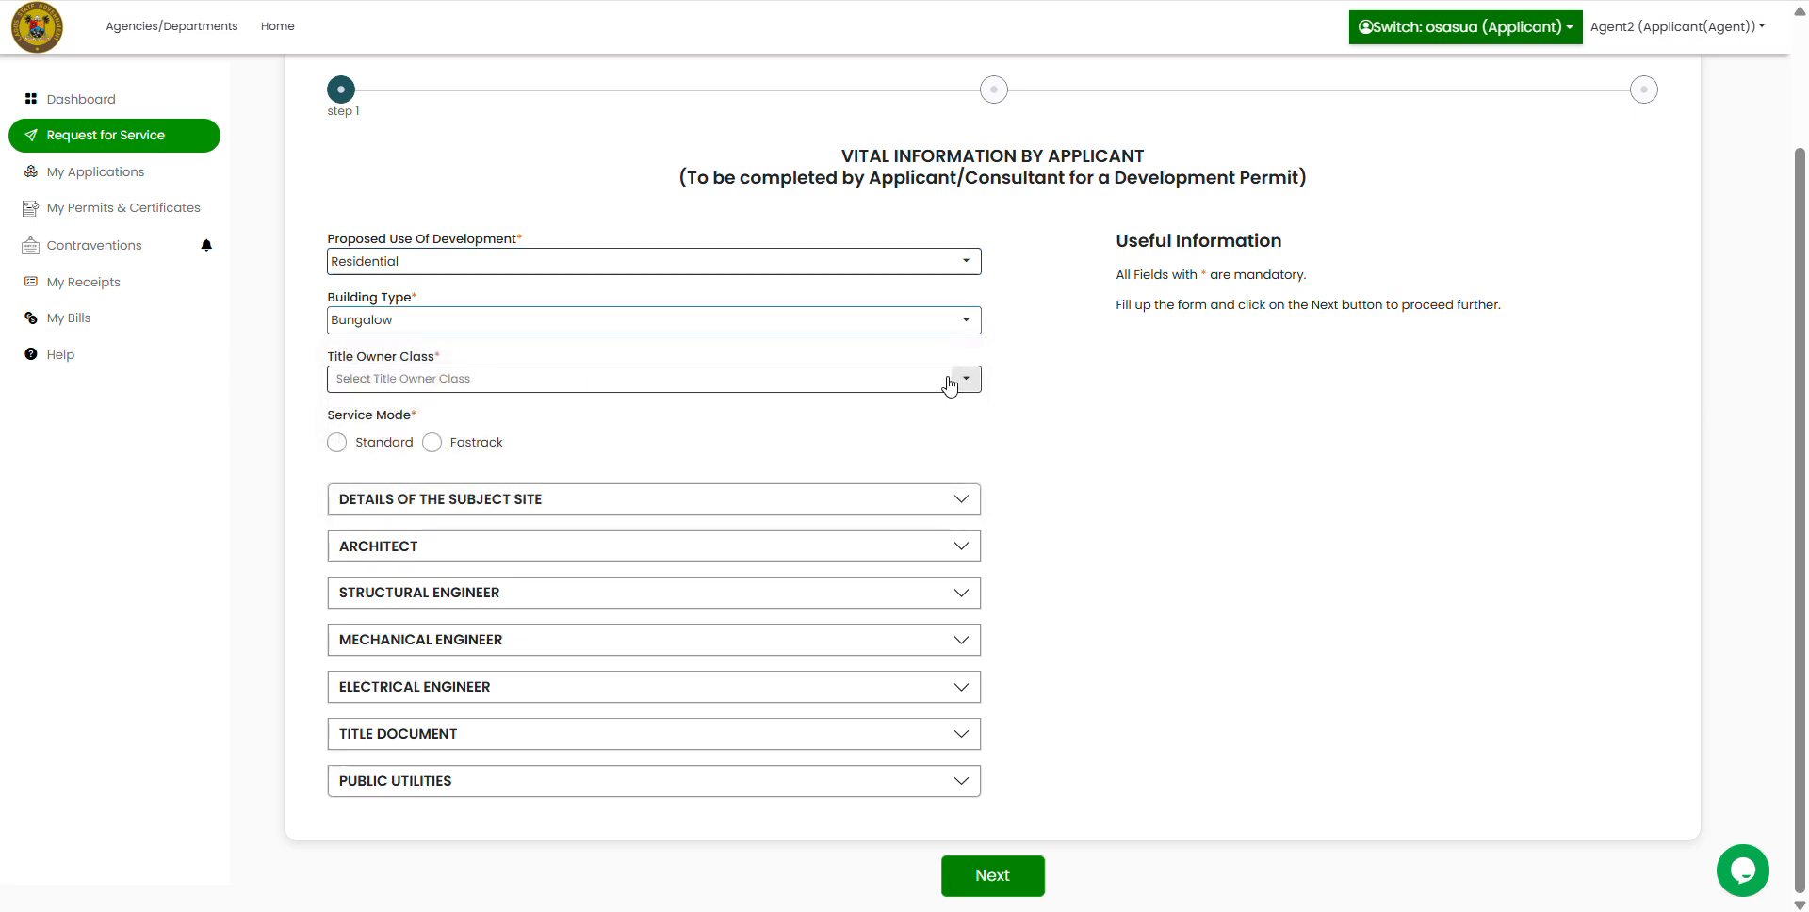
click(950, 384)
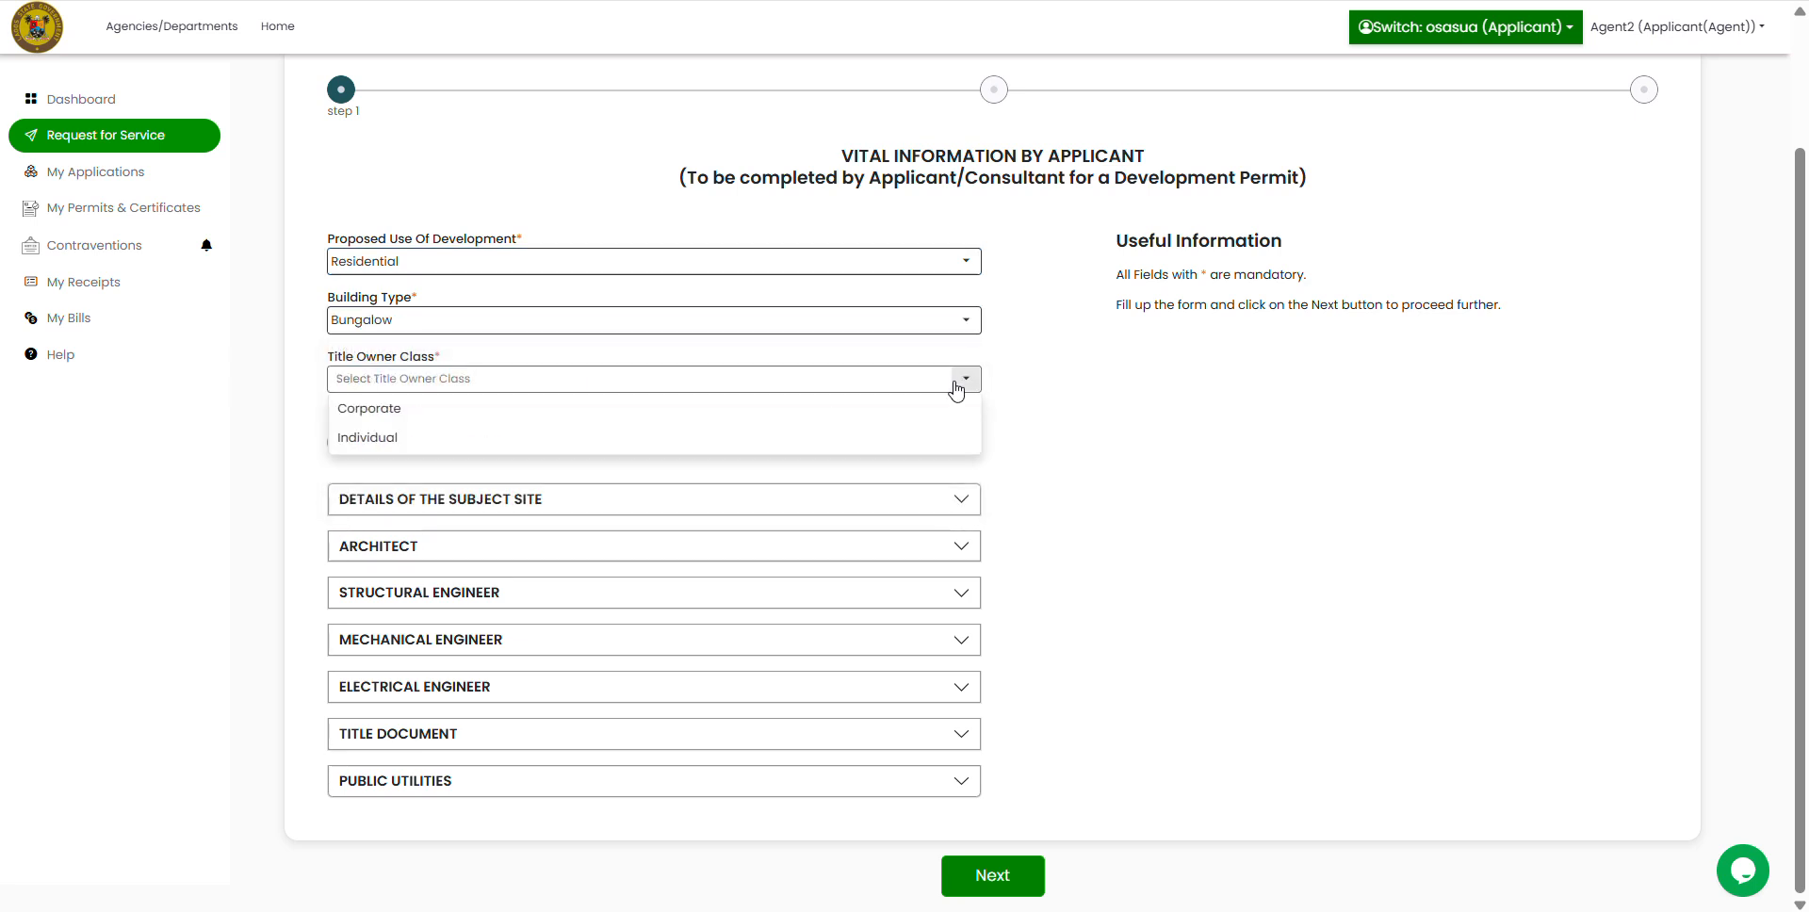
click(420, 454)
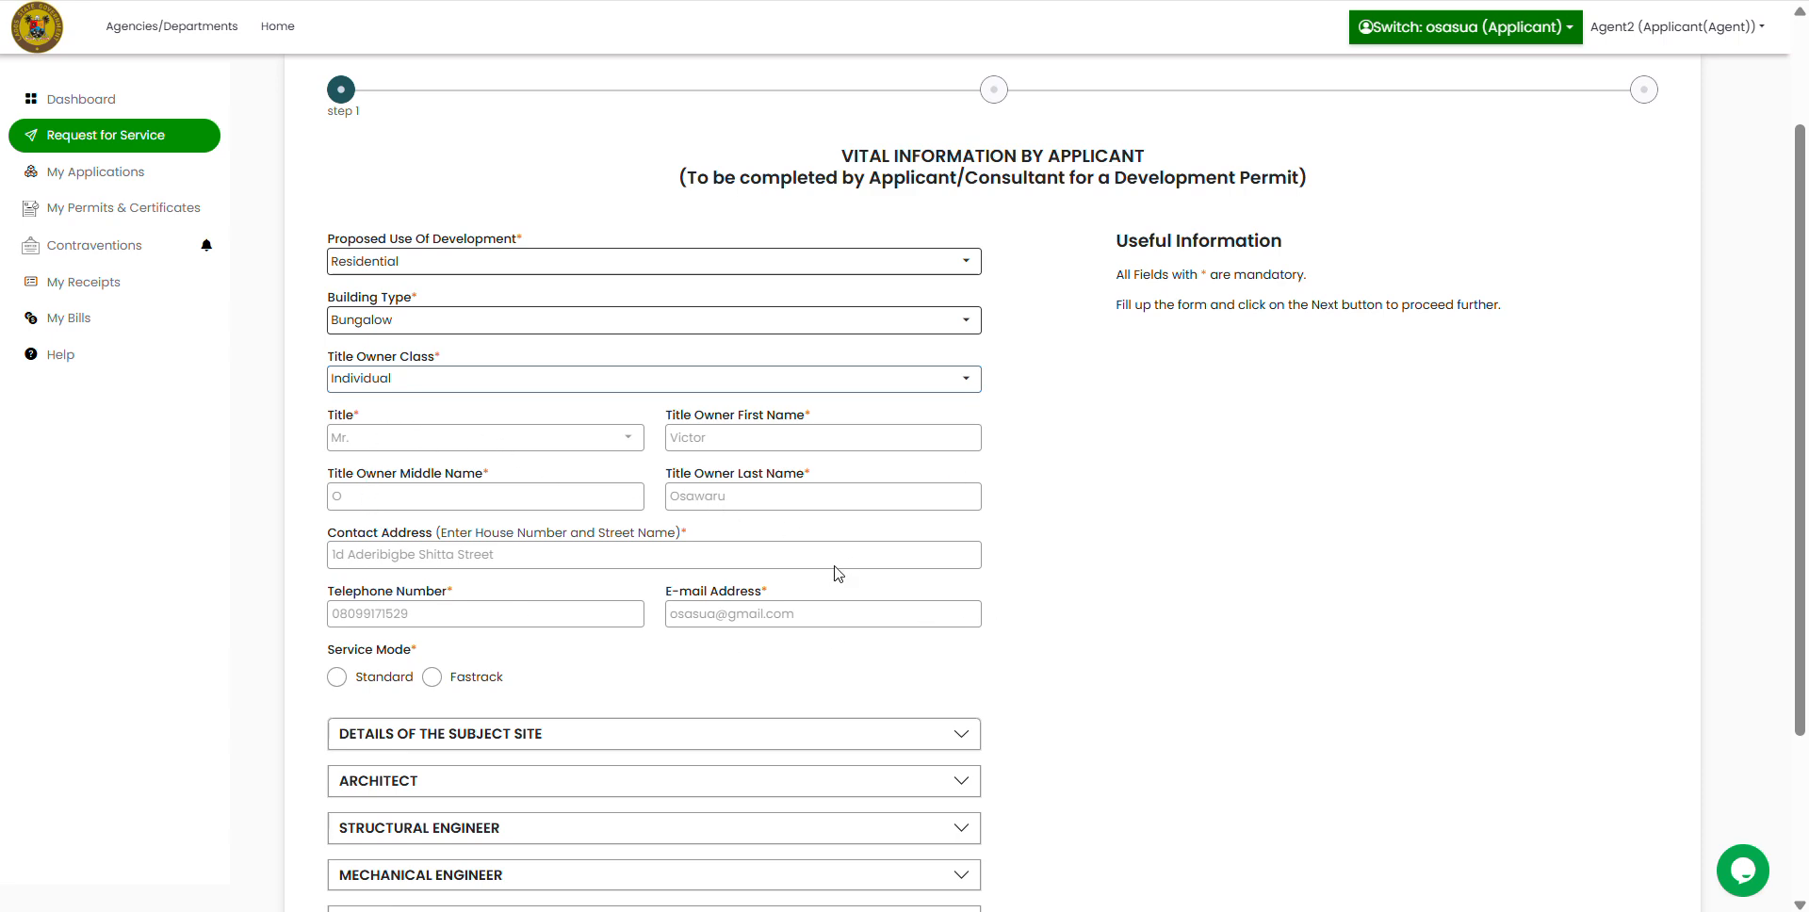
scroll(1171, 629, down, 1)
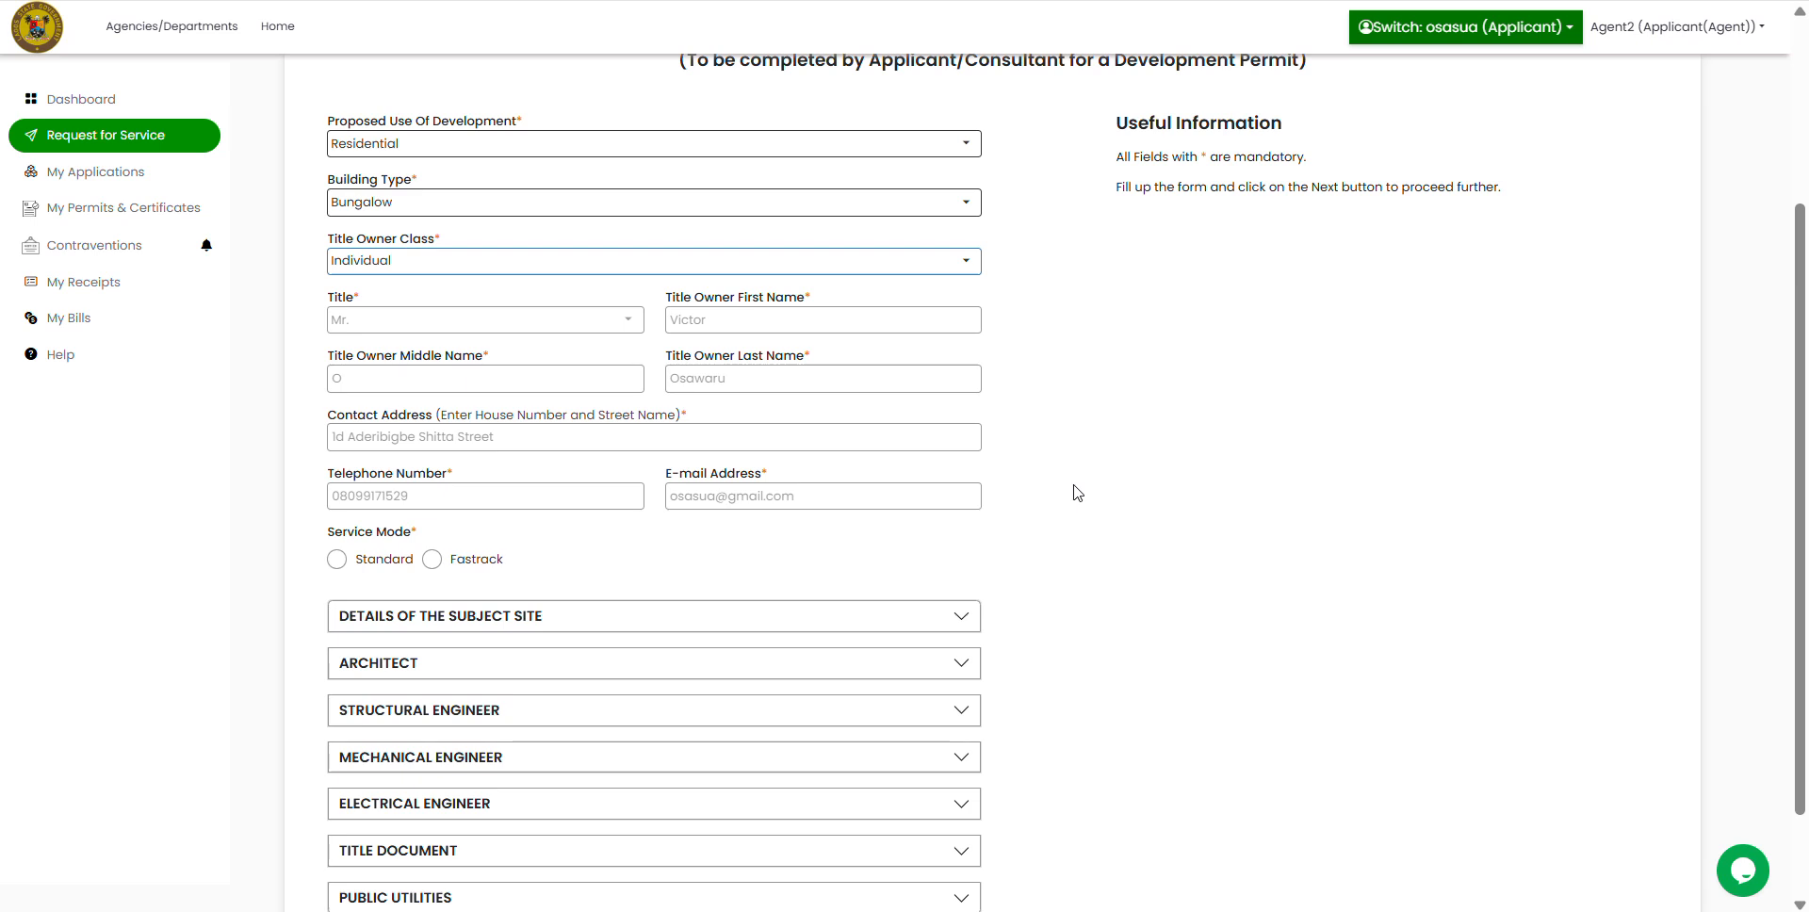
click(338, 559)
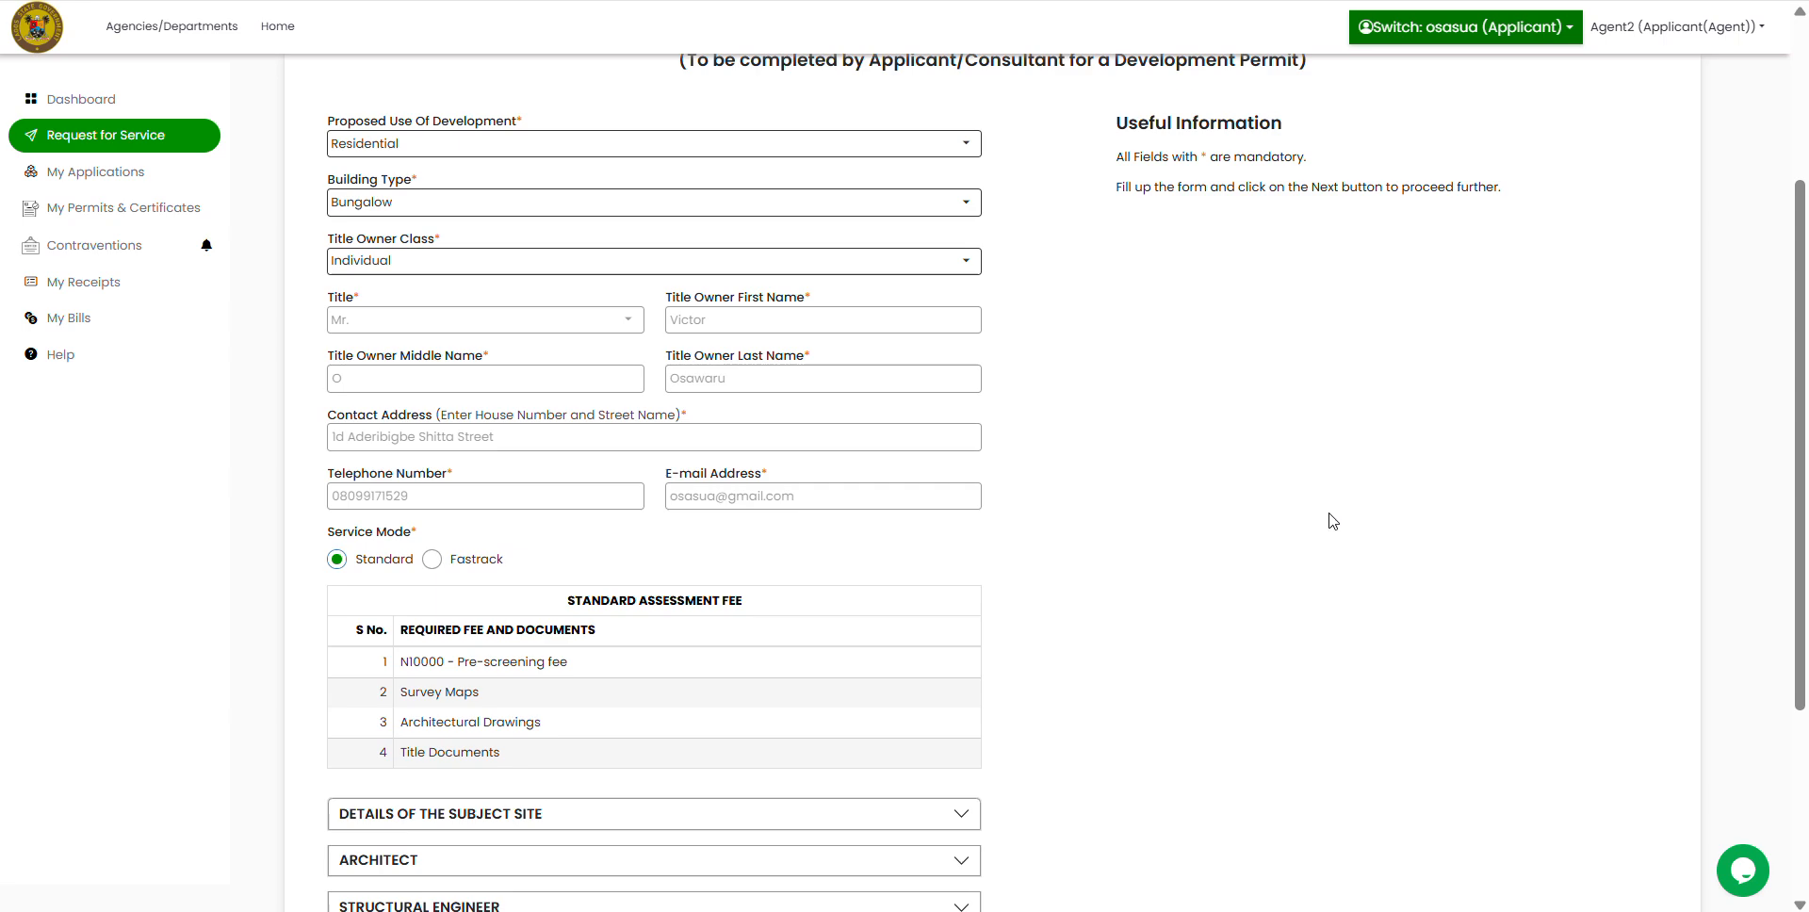
scroll(1175, 468, down, 3)
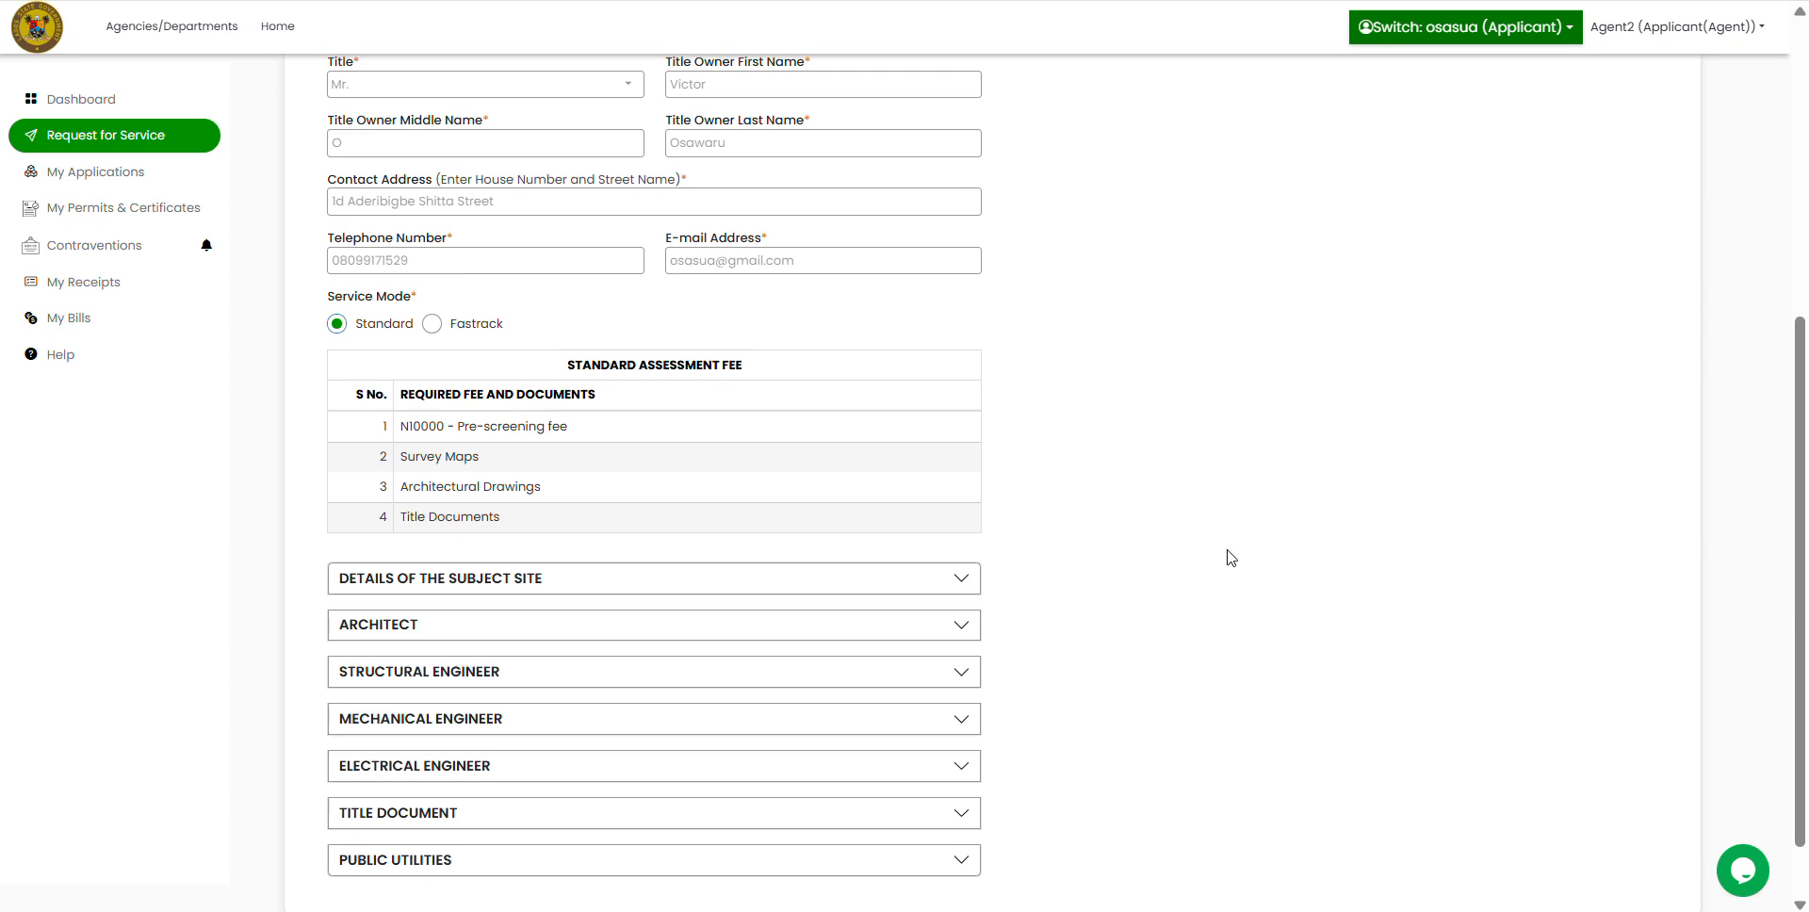
scroll(1215, 528, down, 1)
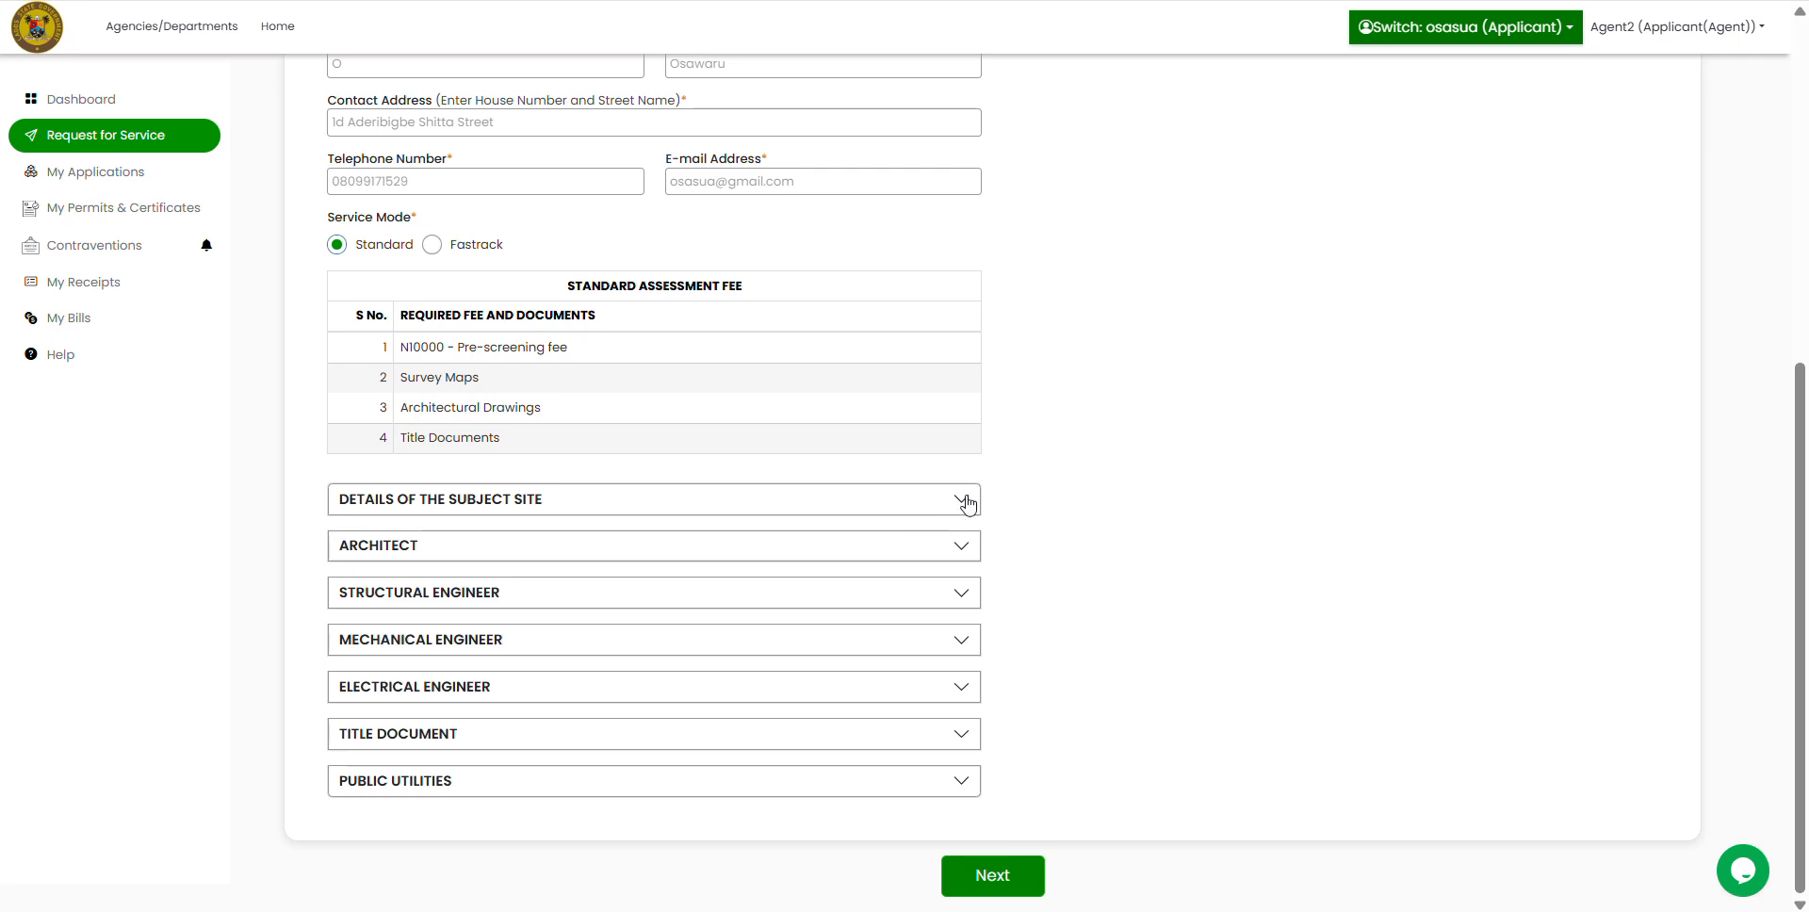
Step: Expand the subject-site details and enter Ikeja as land location with a 750 m² plot area
click(961, 499)
scroll(1248, 450, down, 6)
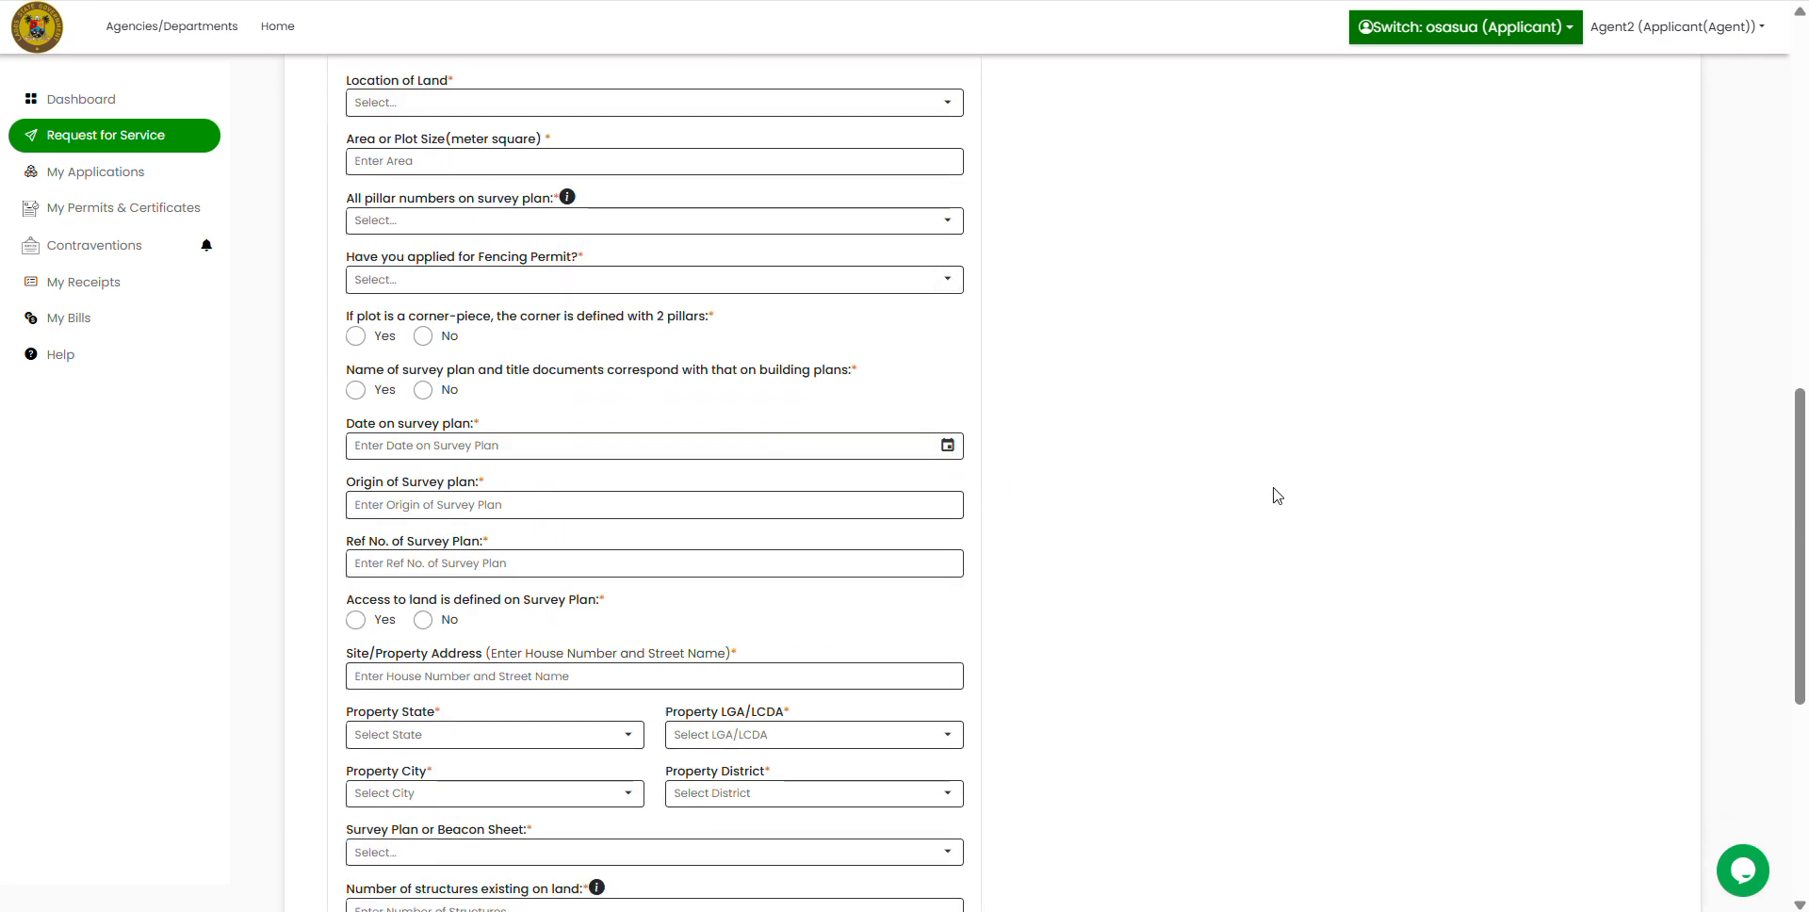
scroll(1275, 493, up, 3)
click(462, 339)
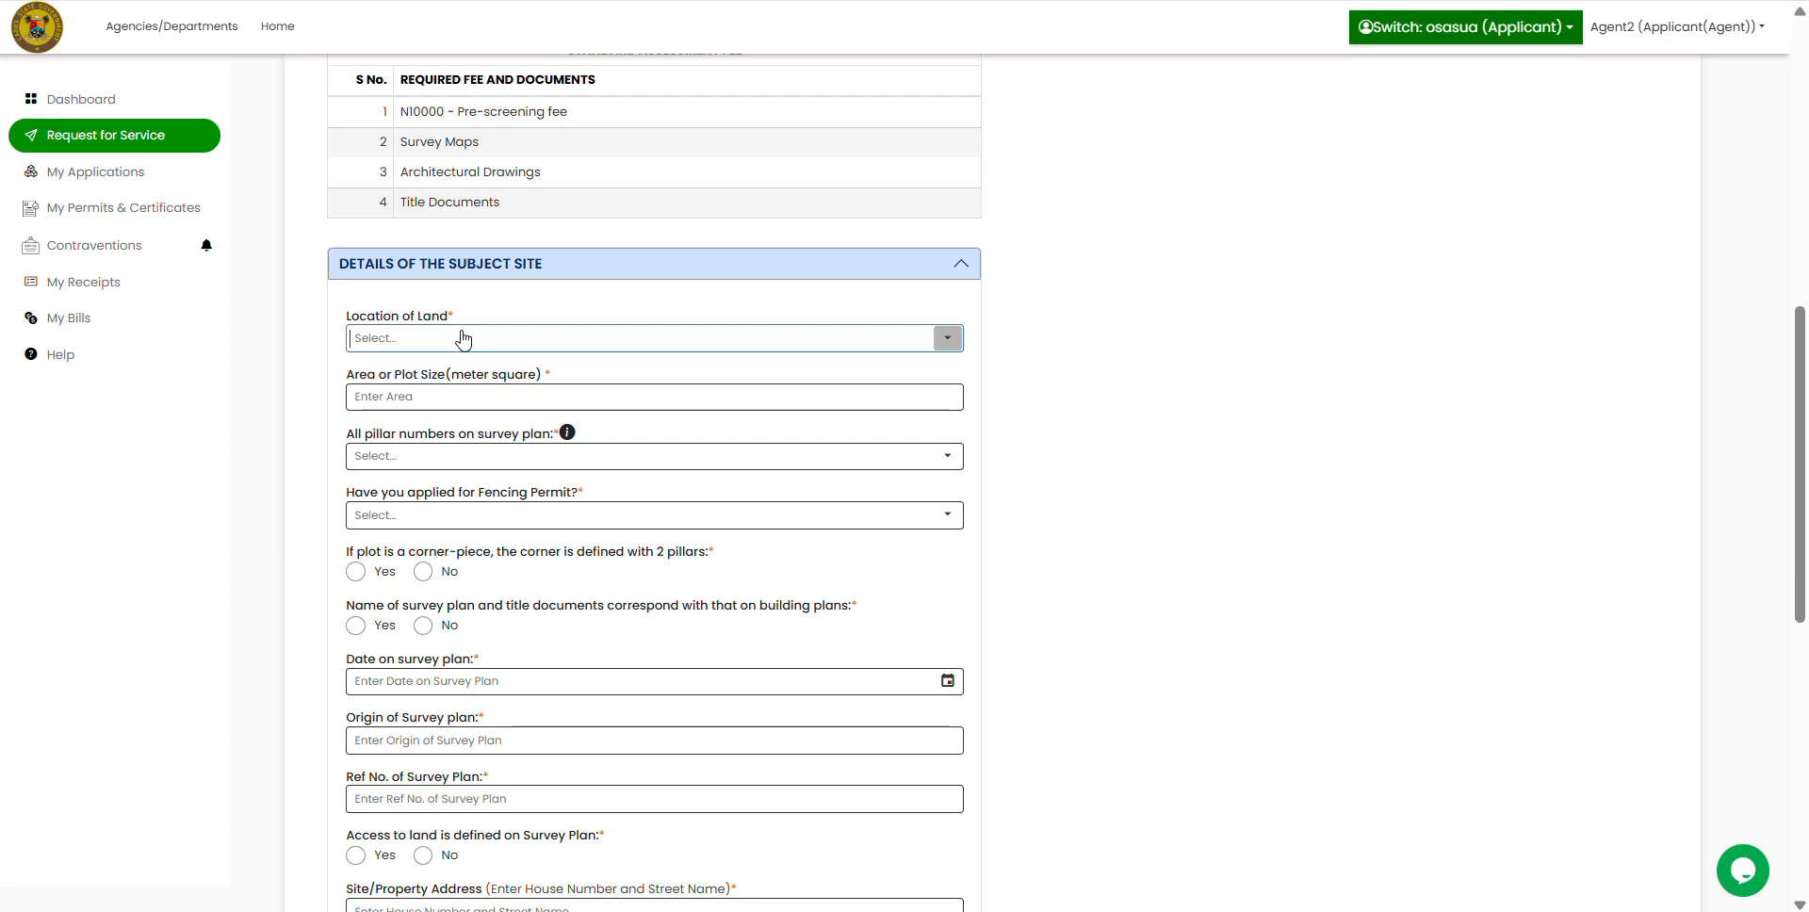
text(ikeja)
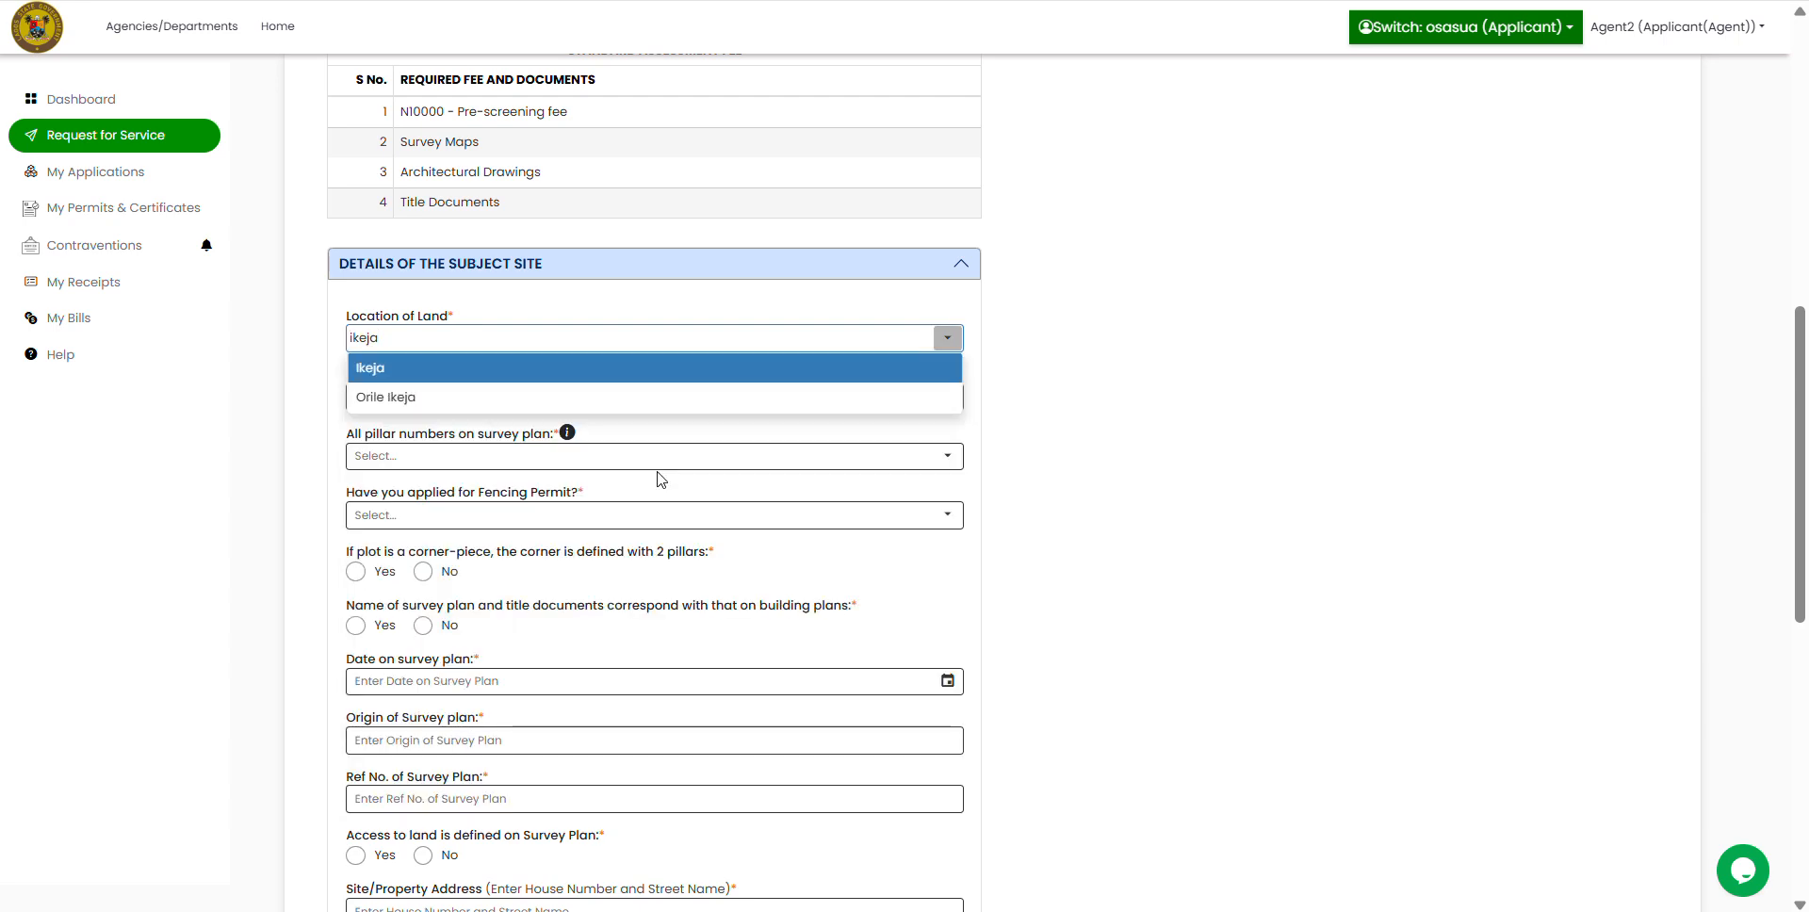
click(537, 371)
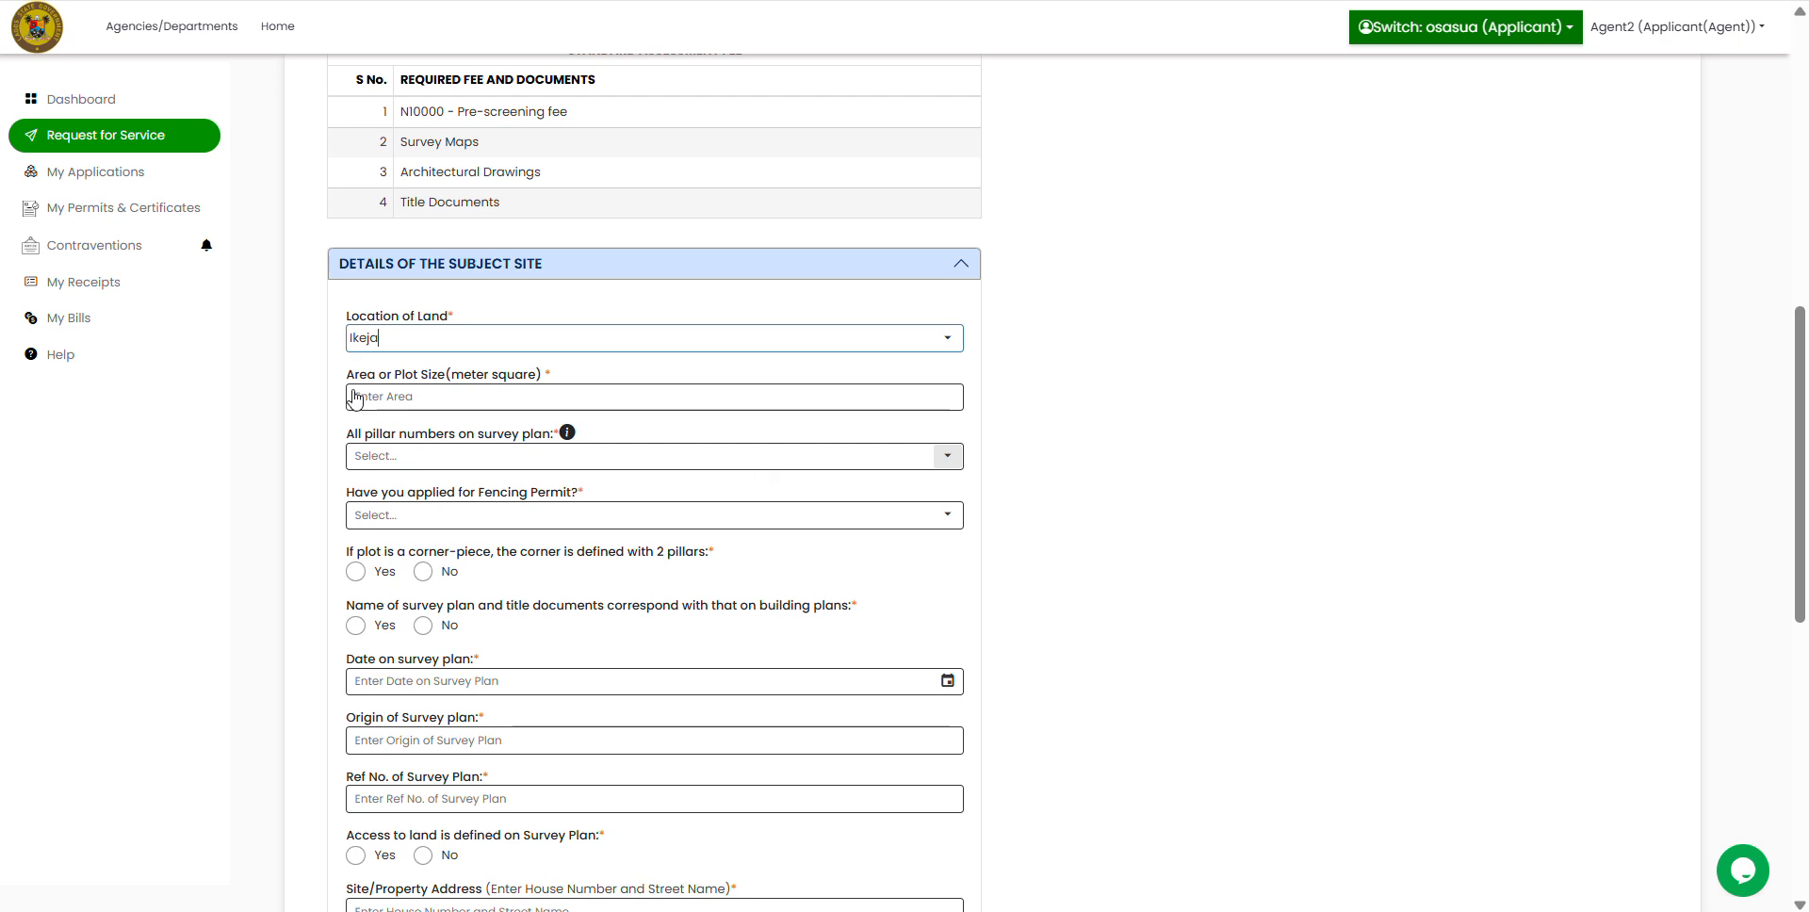
click(419, 397)
text(750)
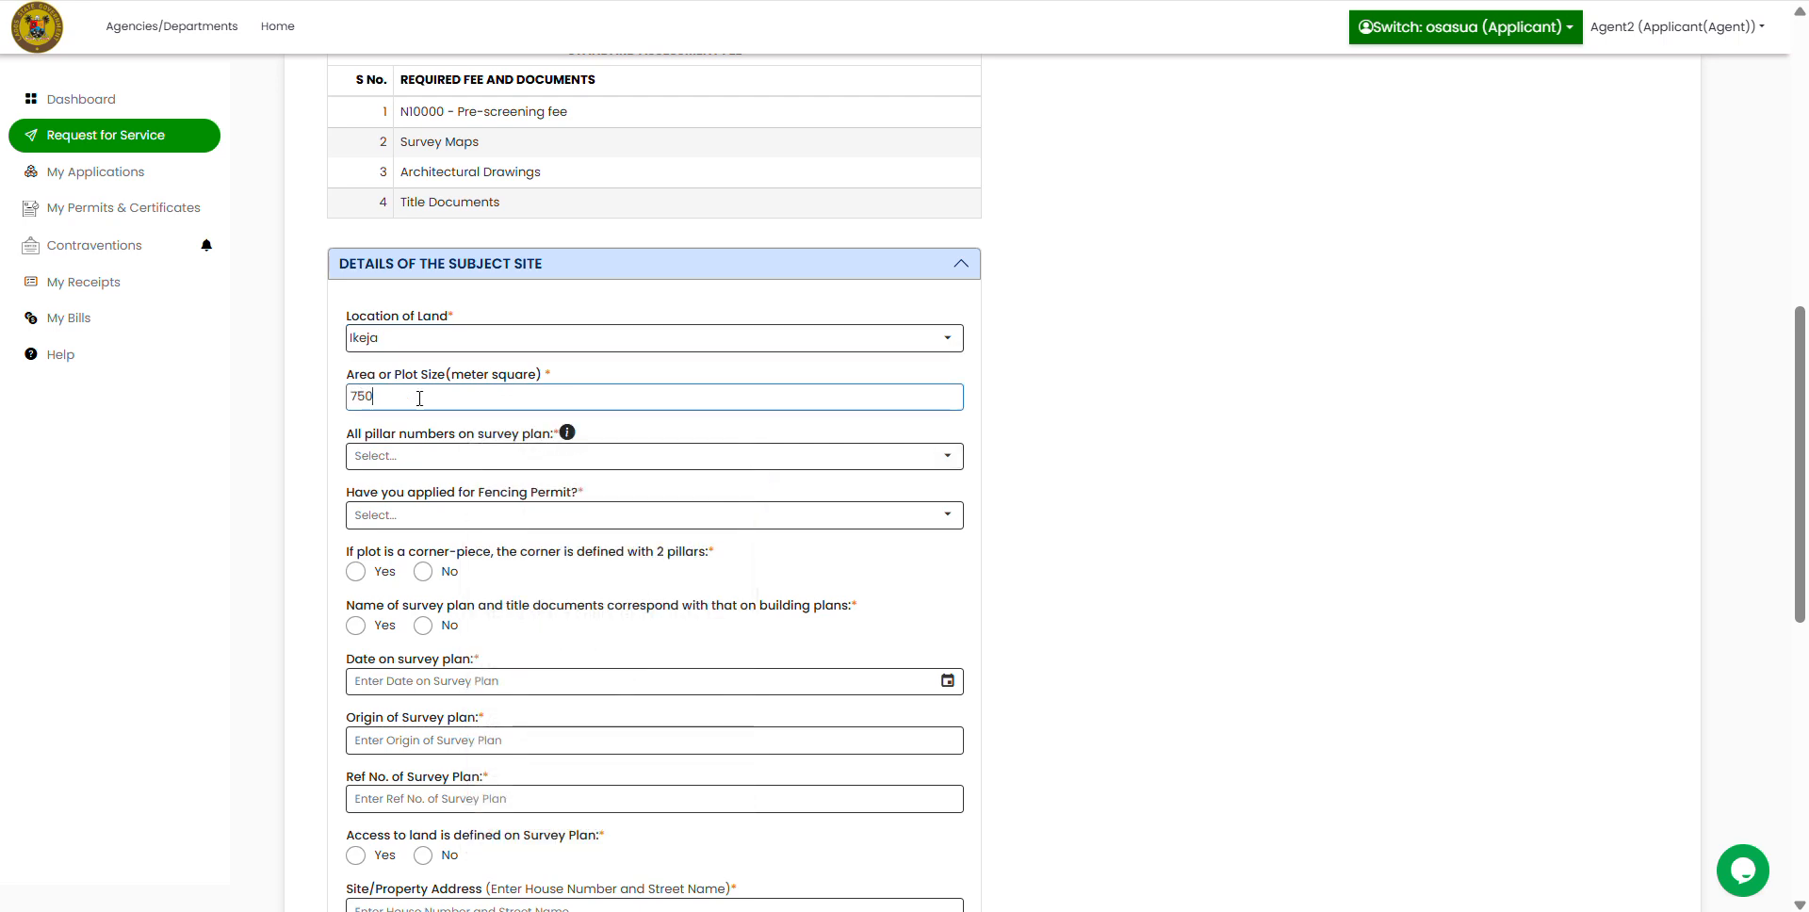
Step: Answer pillar numbers Yes, fencing permit No, corner pillars Yes, survey-plan names matching No
click(906, 461)
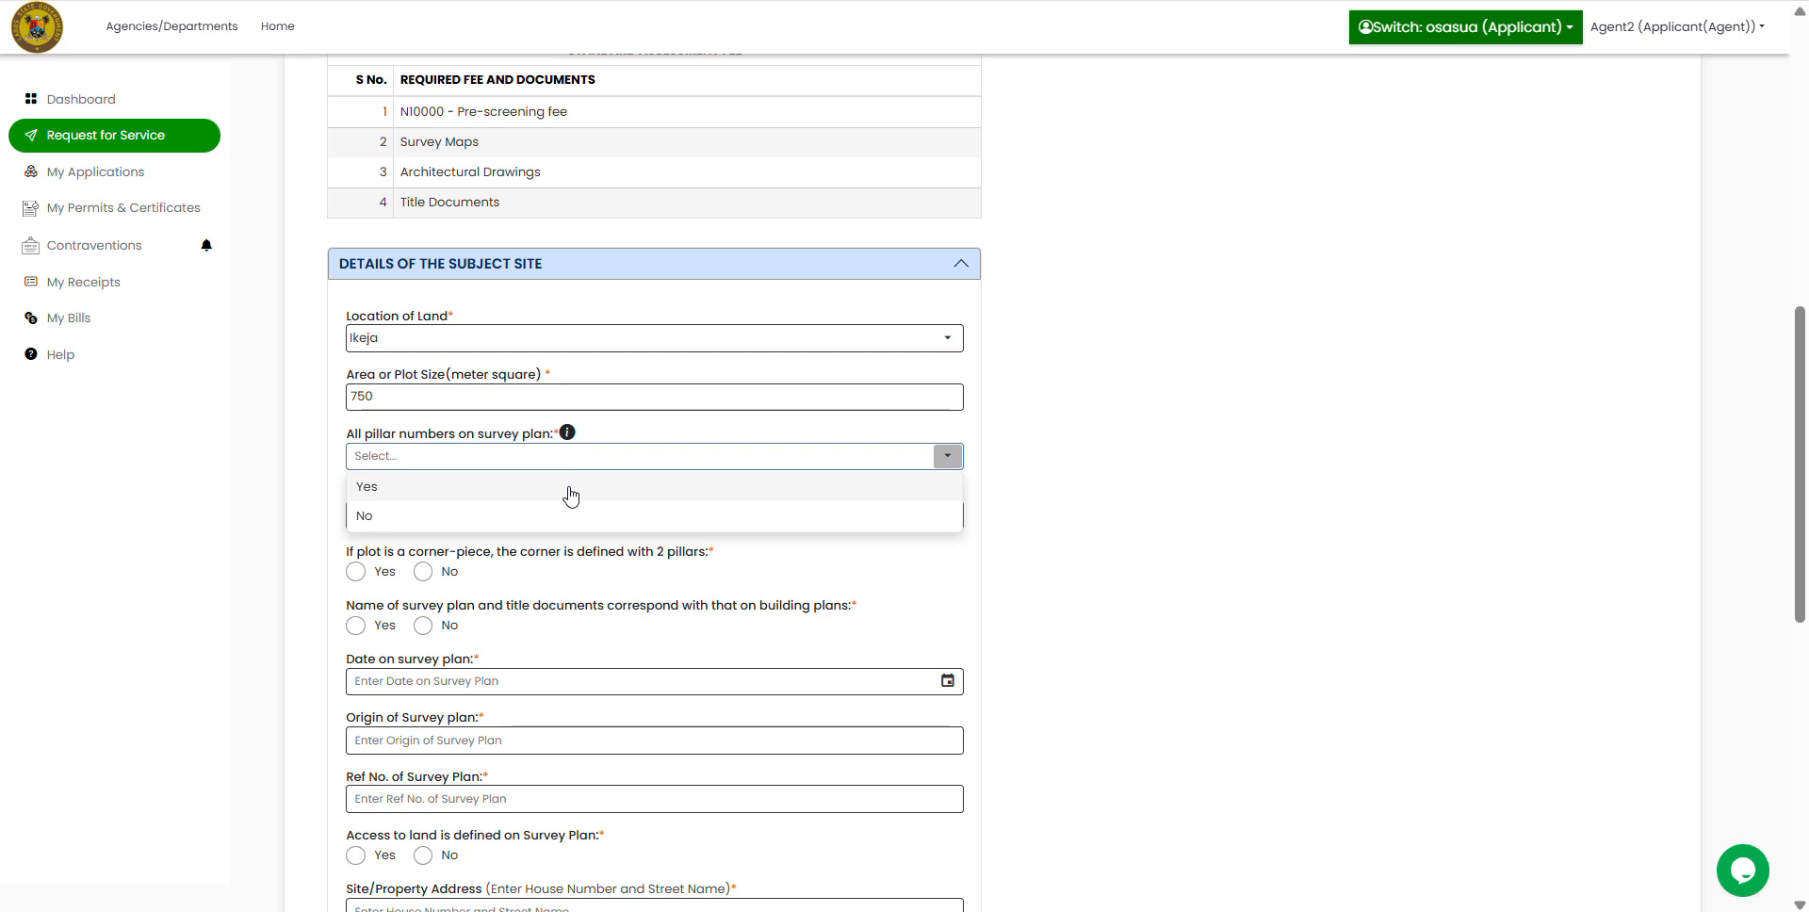
click(524, 493)
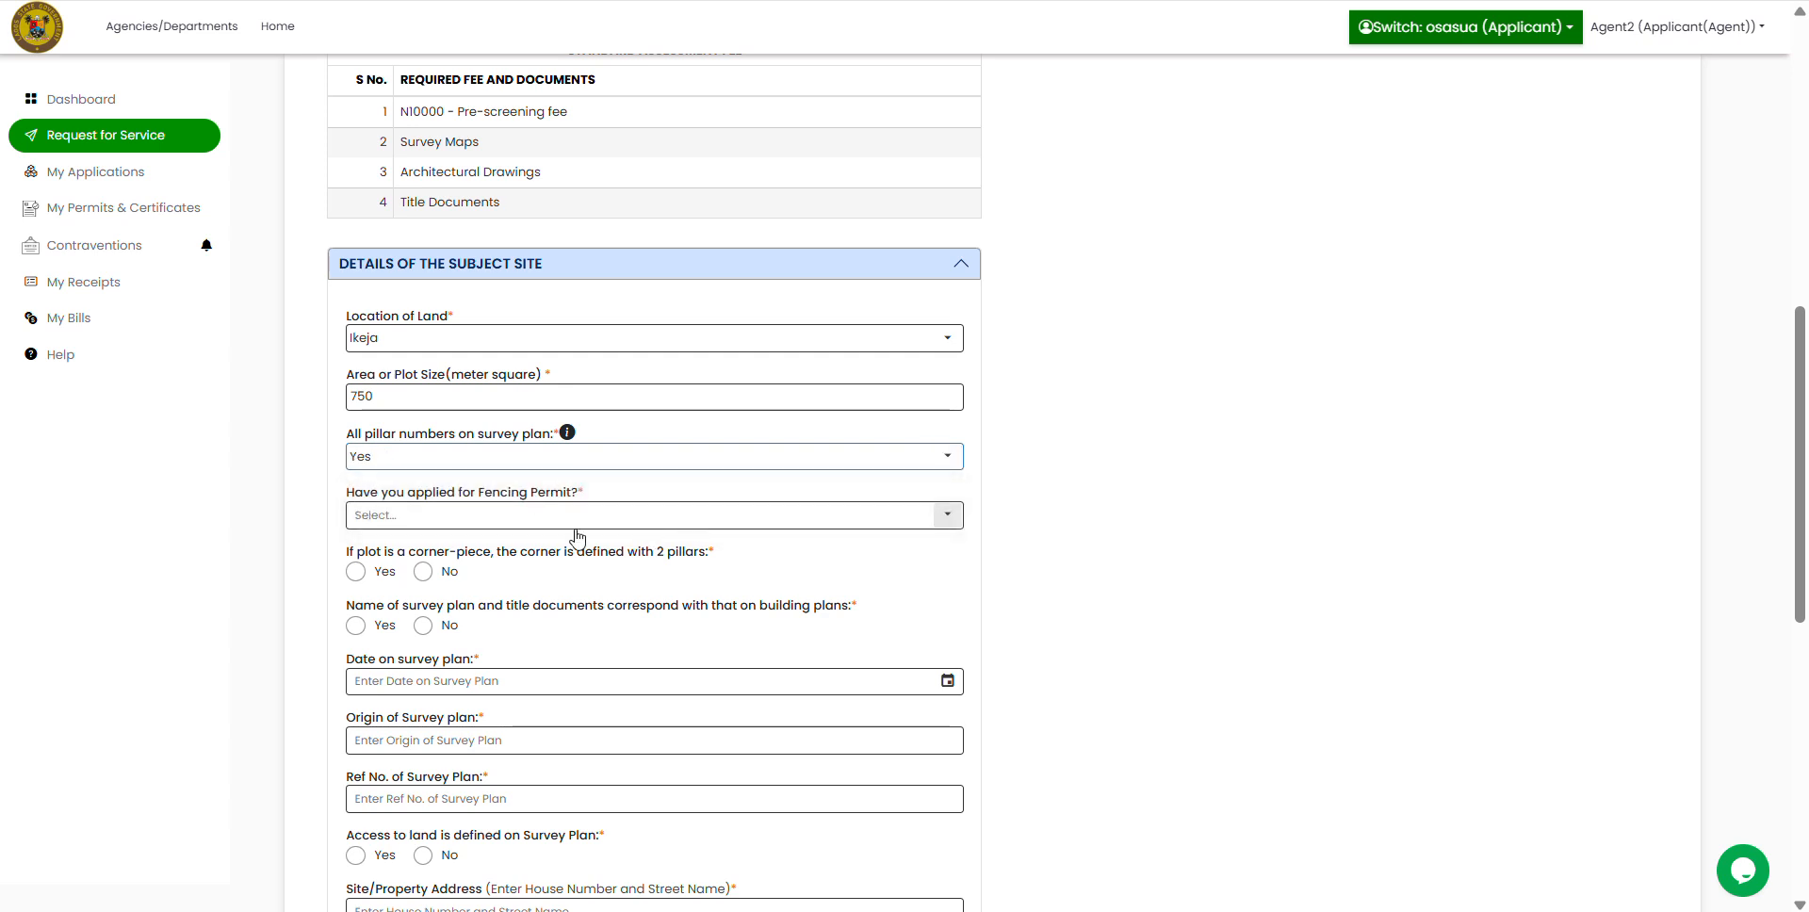
click(658, 520)
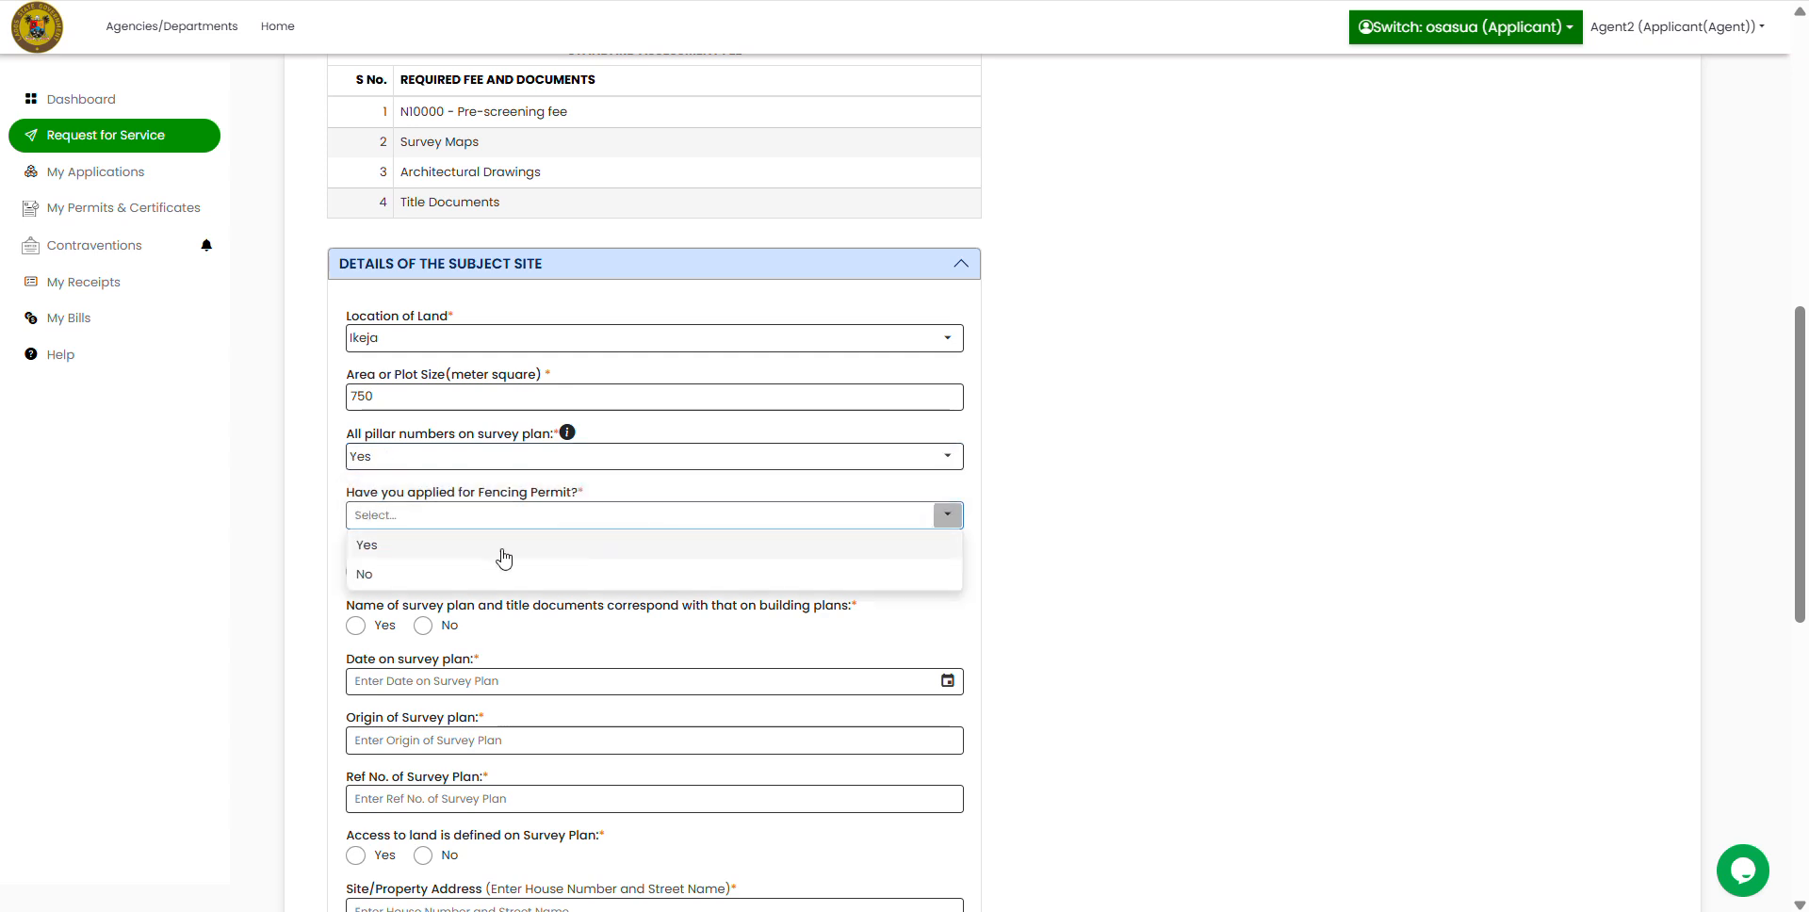
click(388, 575)
click(357, 574)
click(425, 627)
scroll(1112, 579, down, 5)
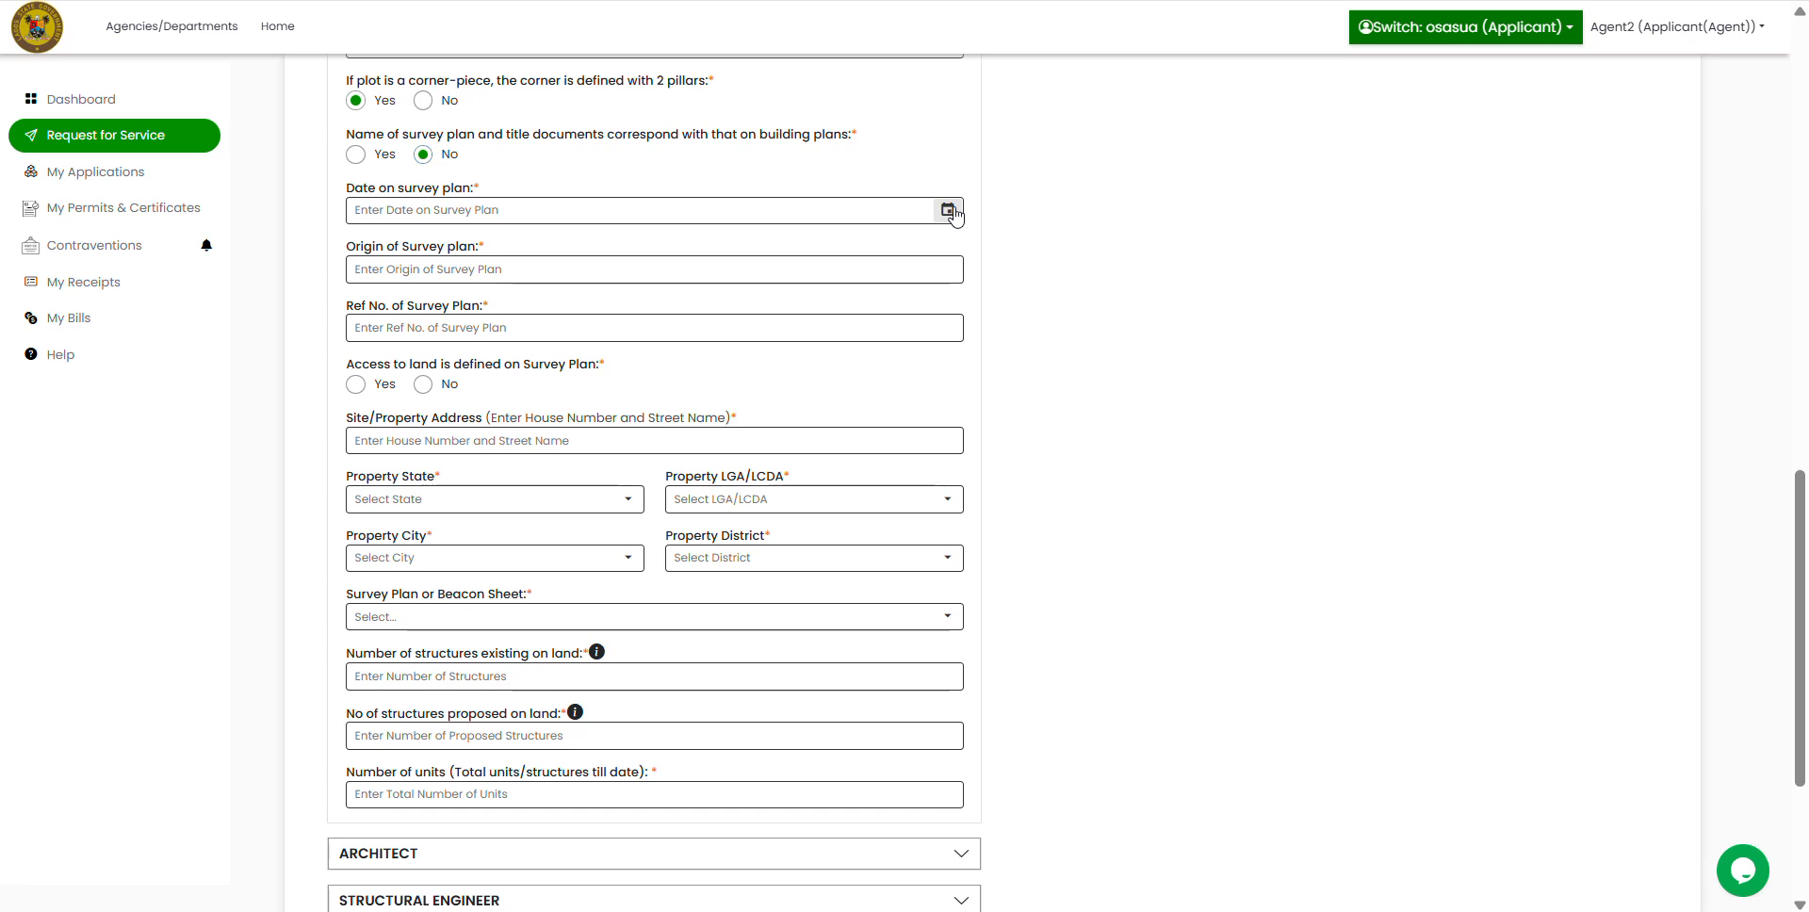
Step: Date the survey plan 03/02/2026, set its origin to UTM, and enter its reference number
click(917, 214)
click(386, 259)
click(385, 259)
click(385, 259)
click(453, 350)
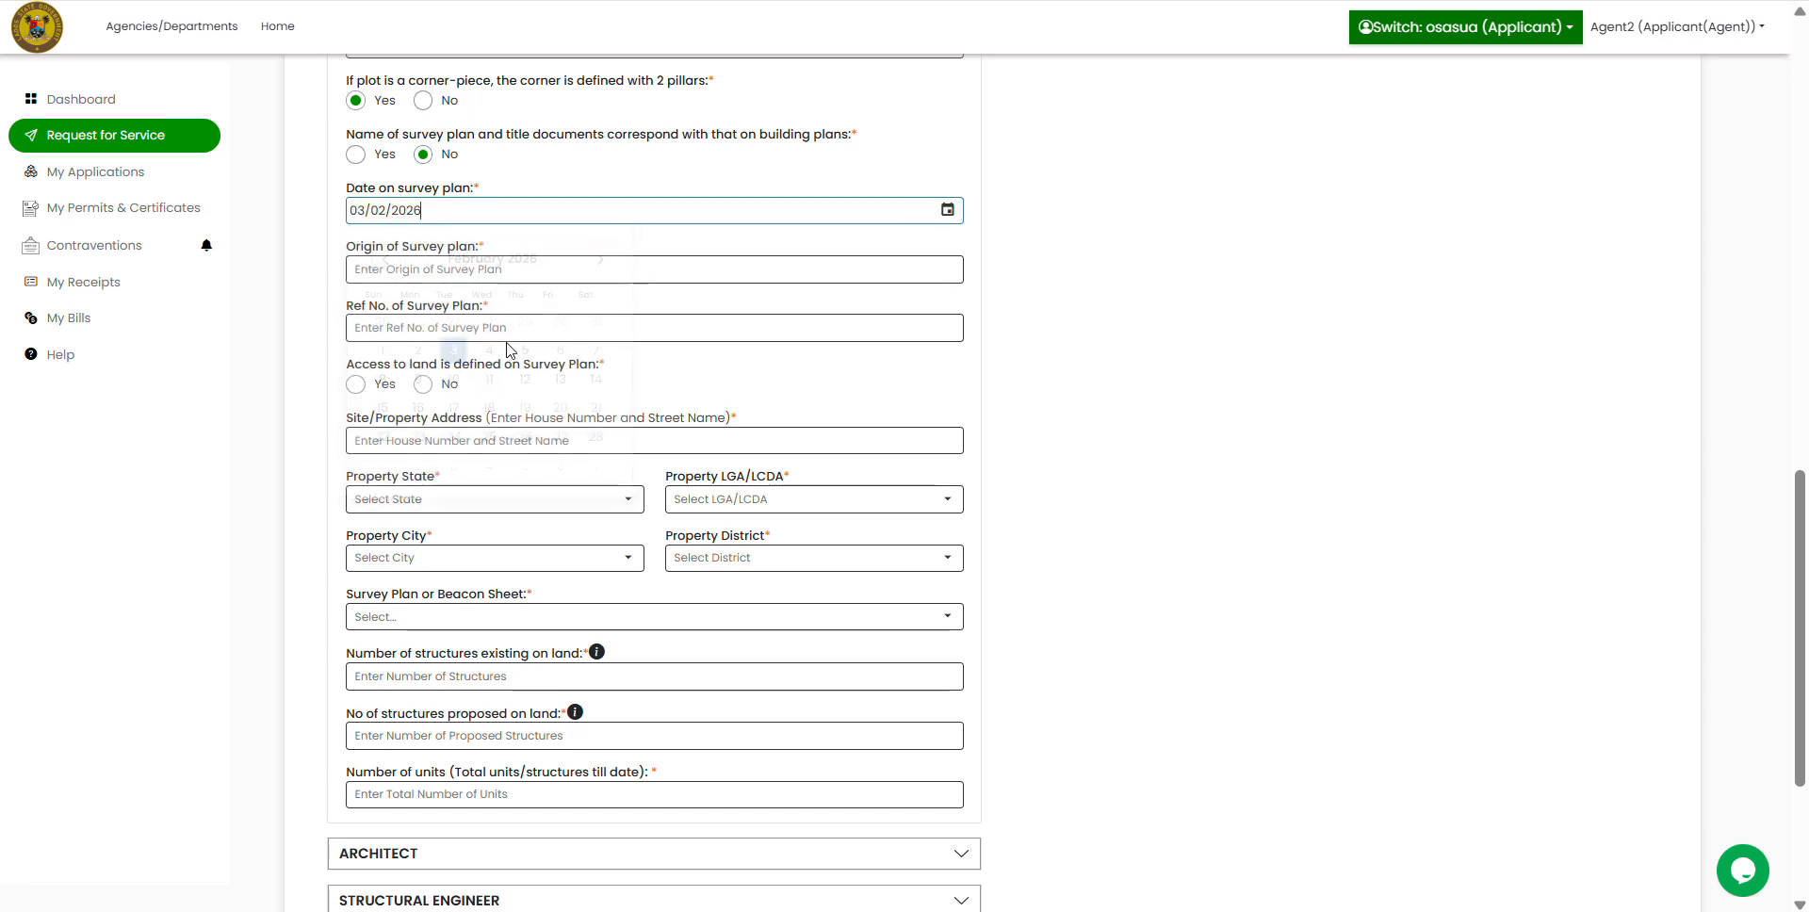
click(544, 273)
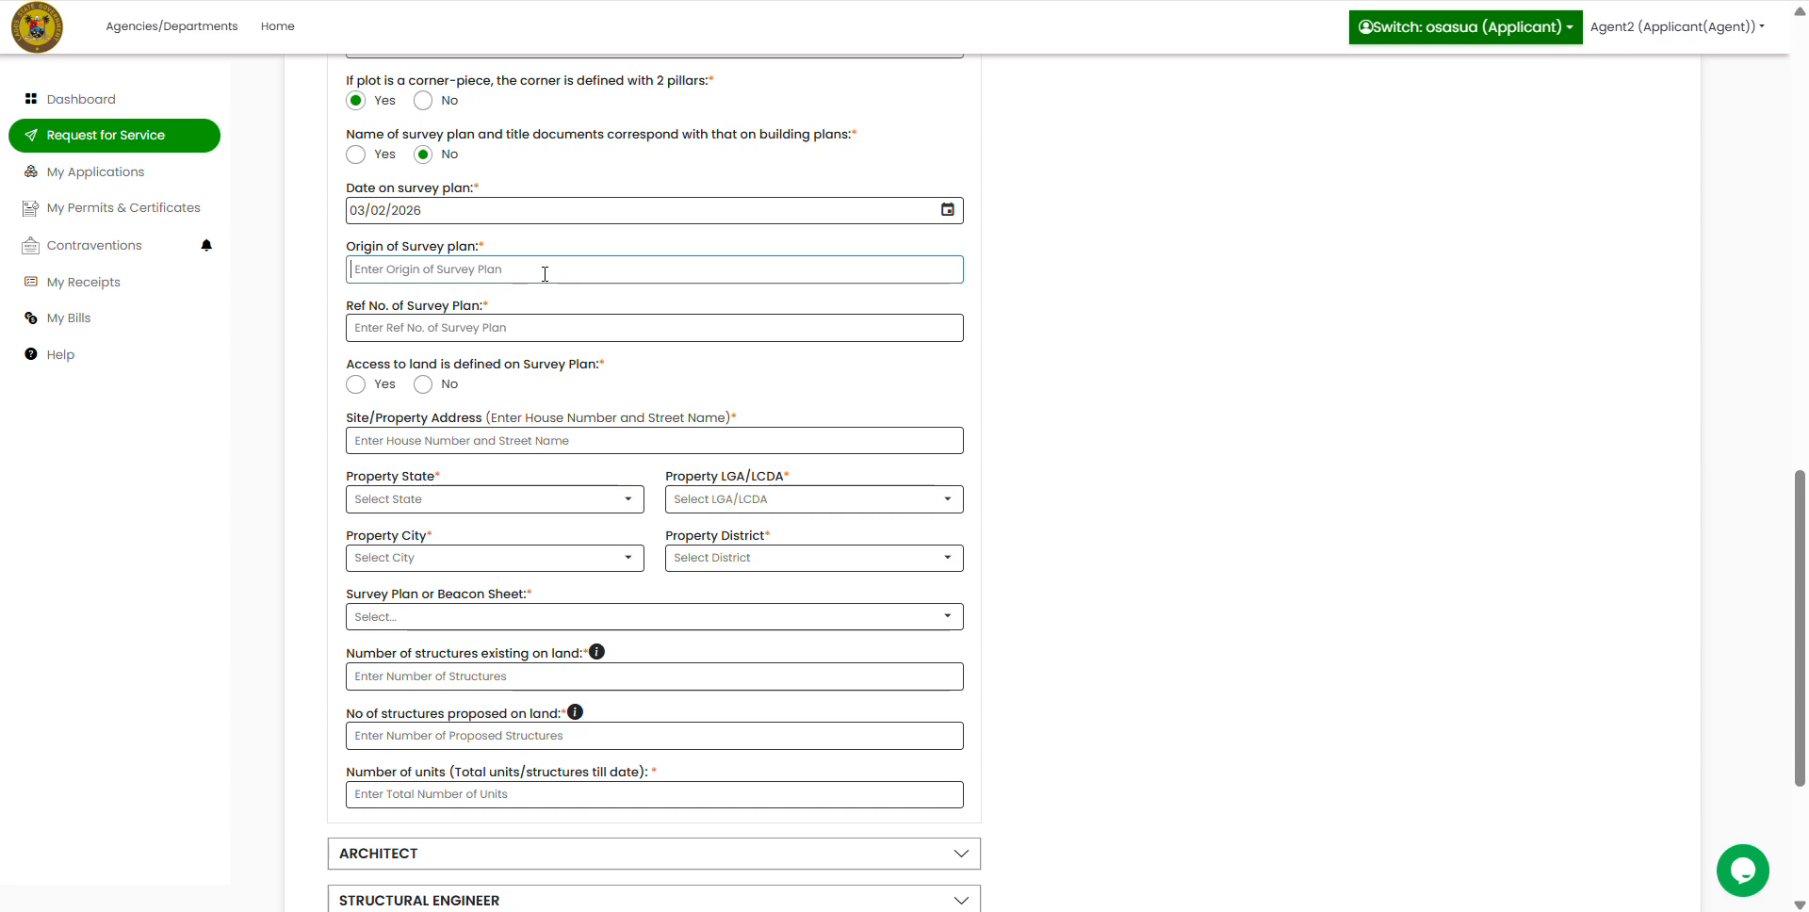
text(UTM)
click(494, 326)
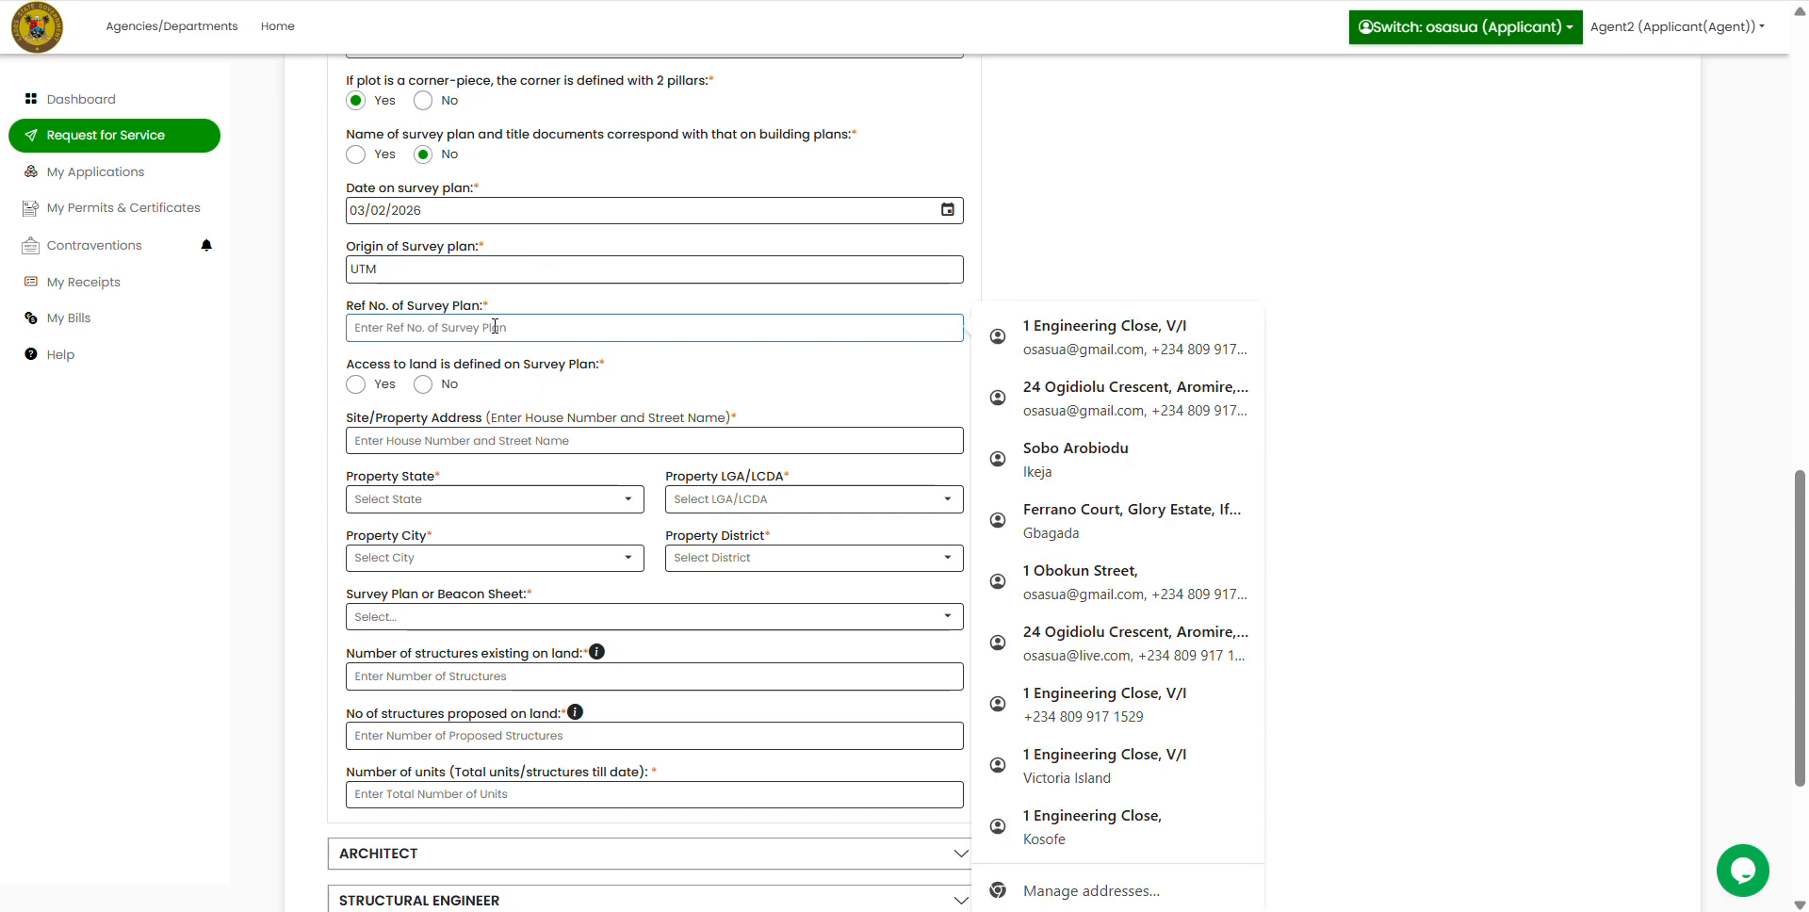
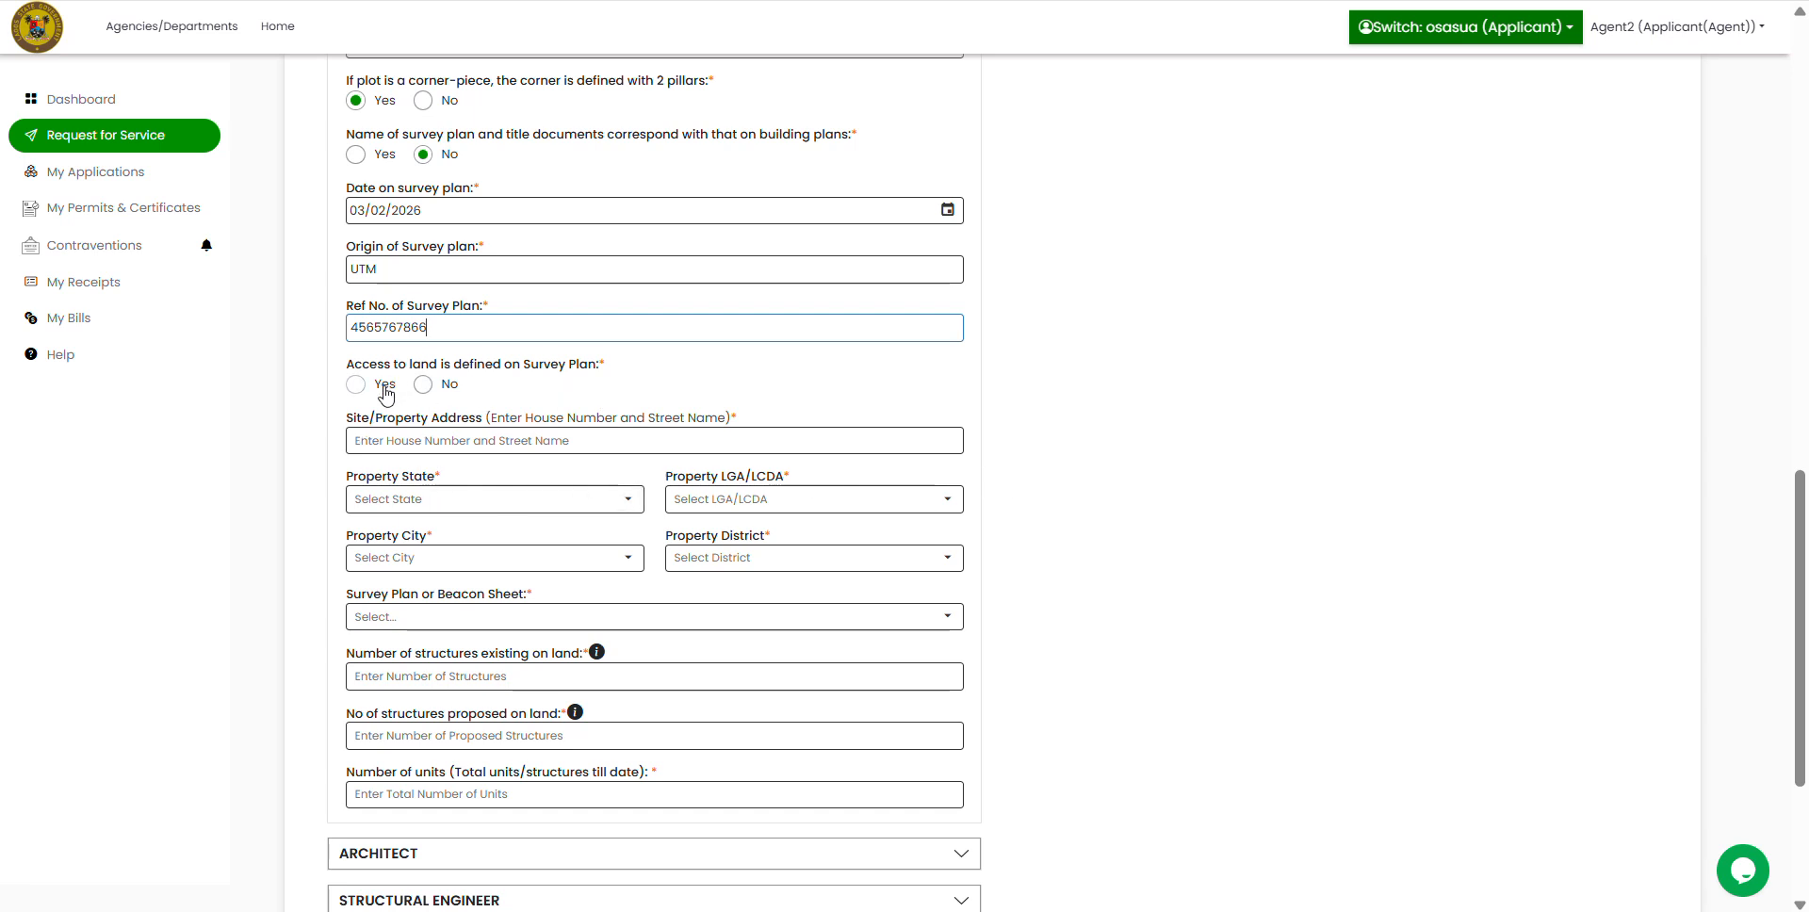
Step: Mark land access as defined on the survey plan and enter the site property address
click(354, 386)
click(441, 440)
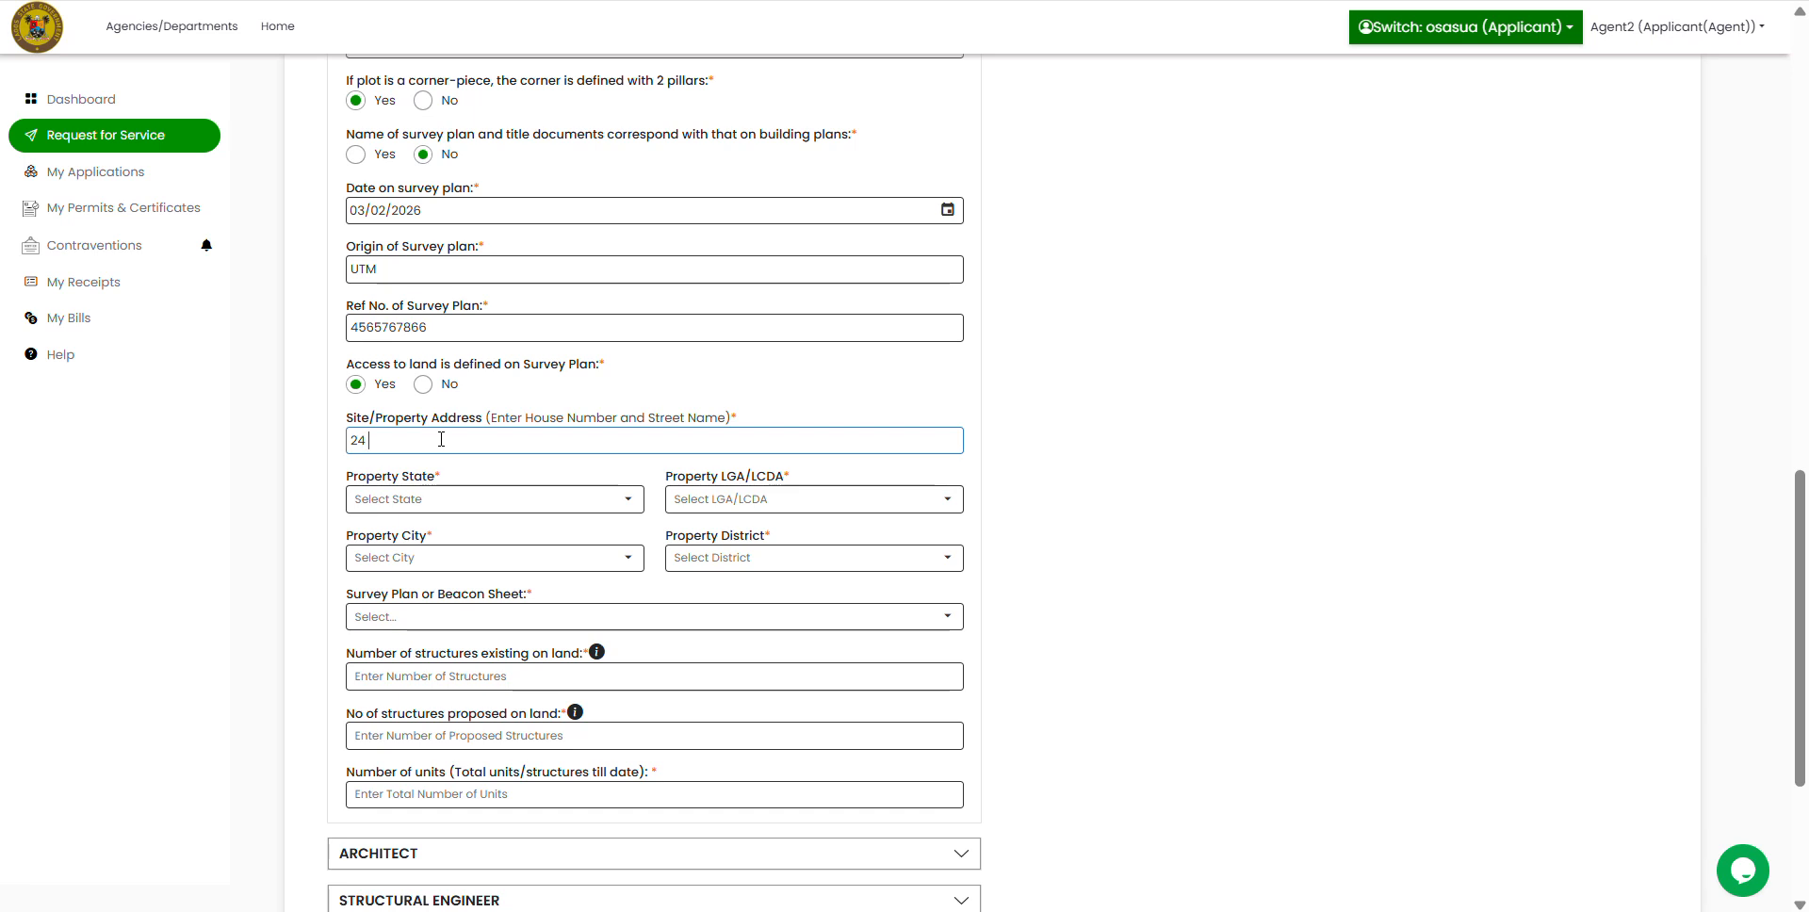
Step: Choose Lagos as the property state, checking the still-empty LGA, city and district lists
click(552, 499)
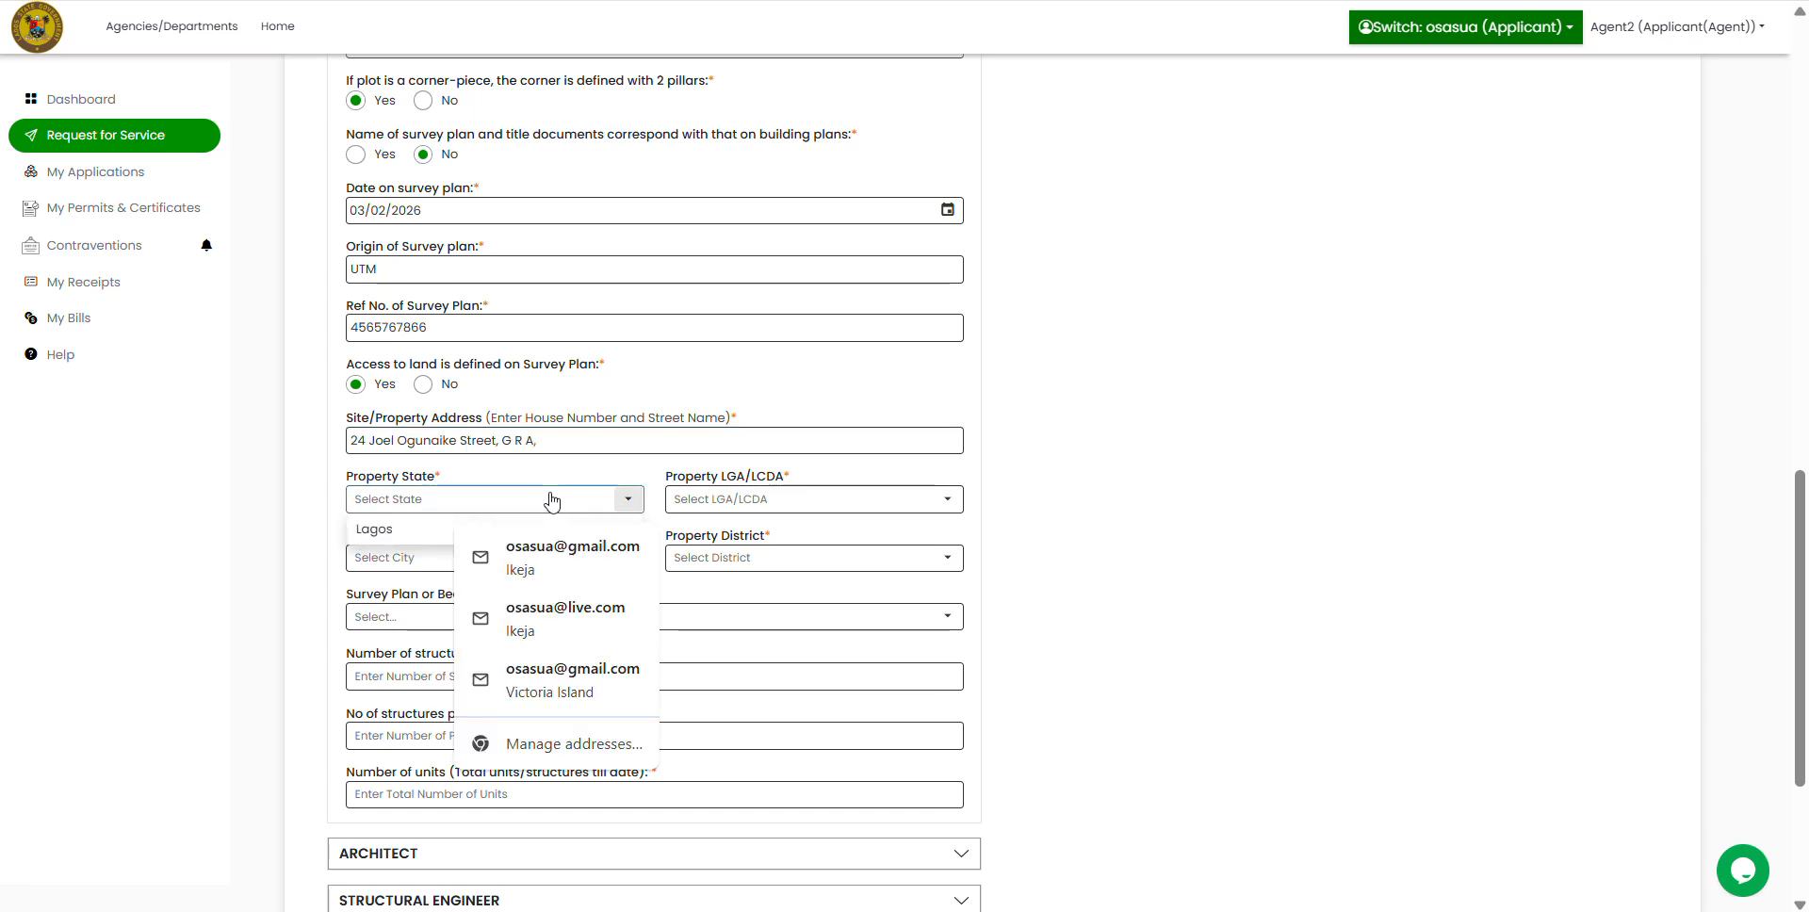
click(395, 536)
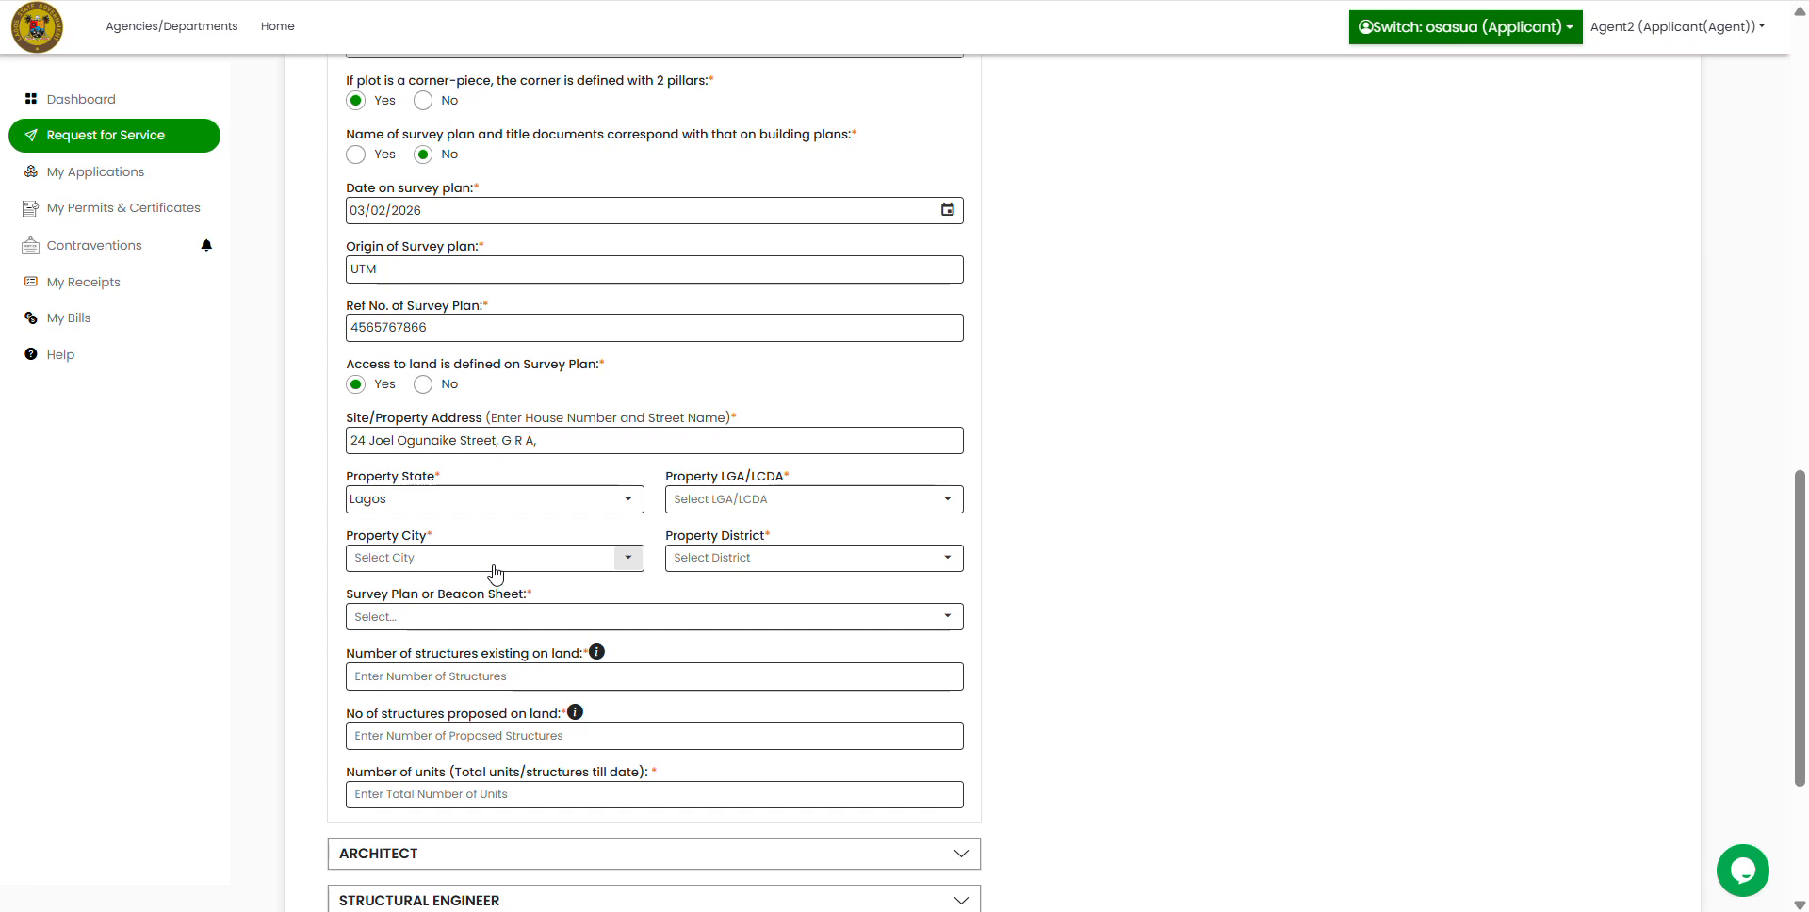
click(626, 499)
click(471, 528)
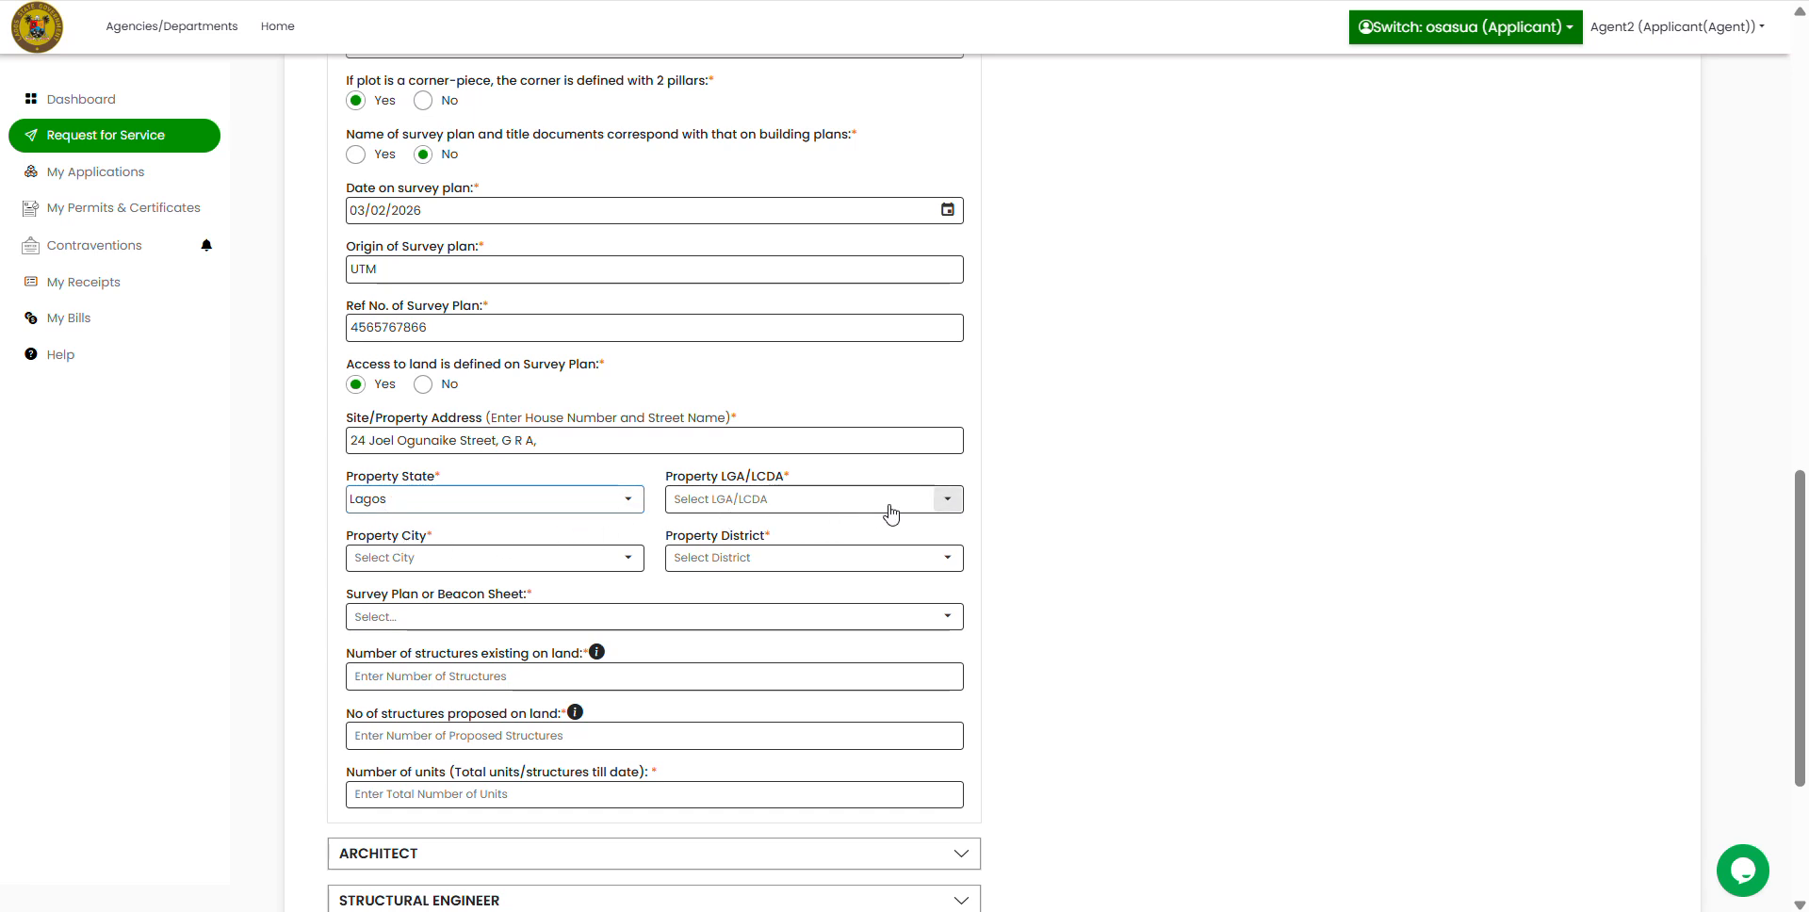
click(957, 509)
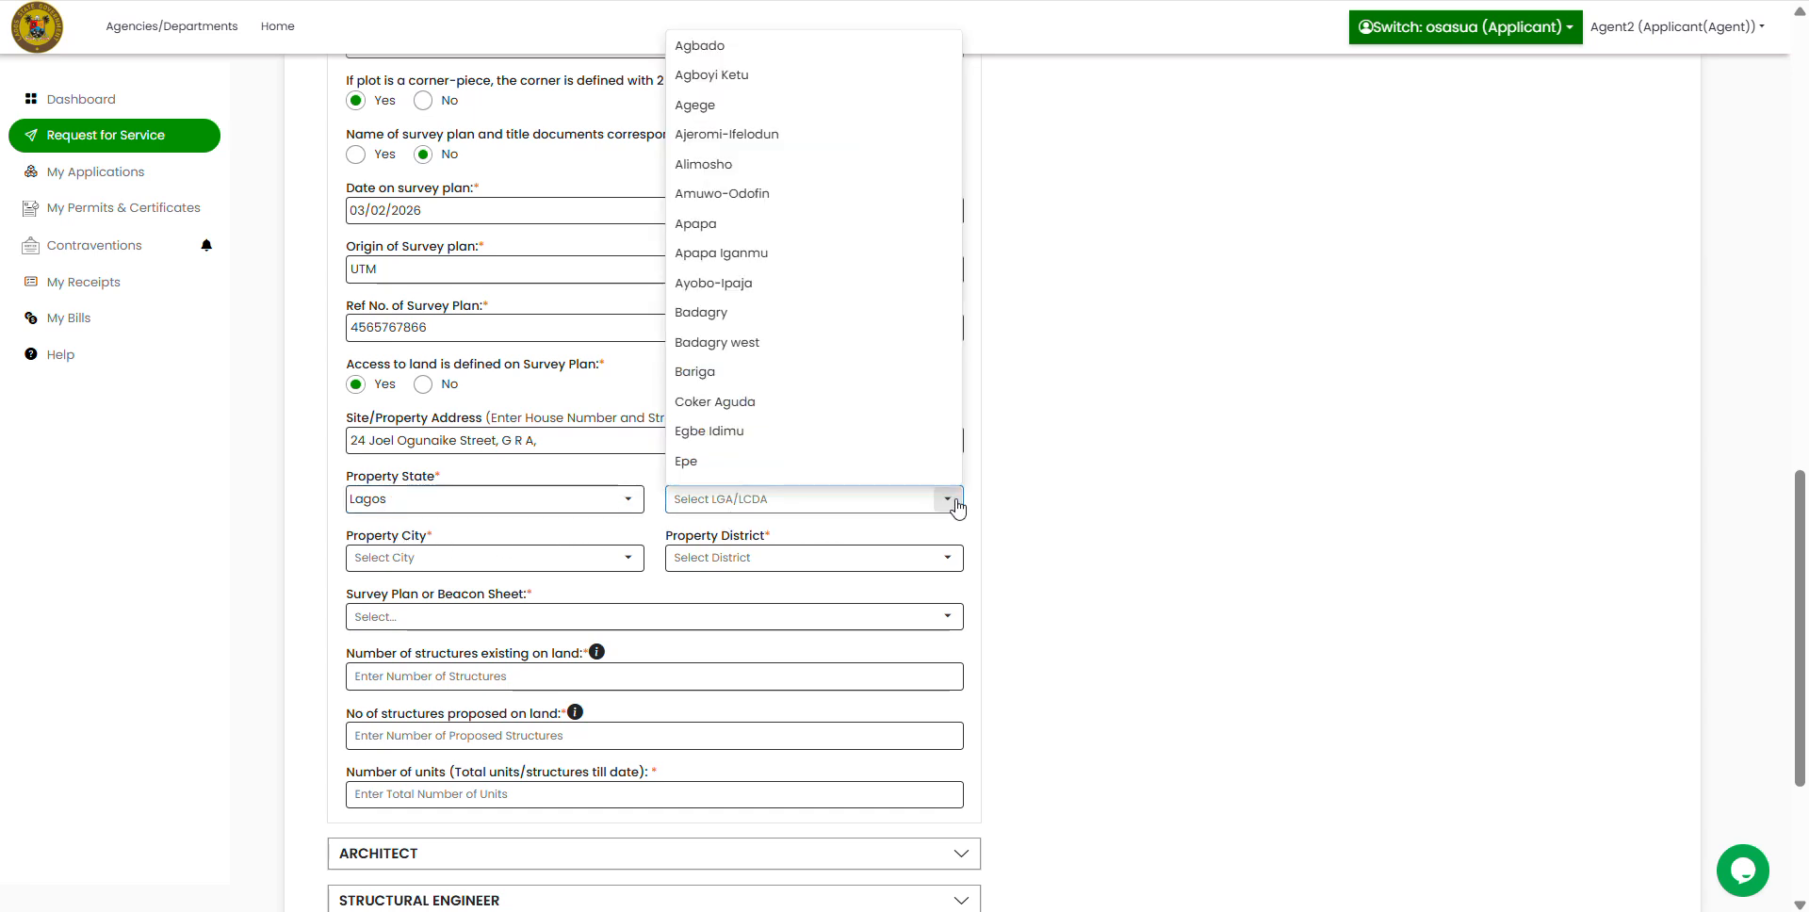
click(1148, 452)
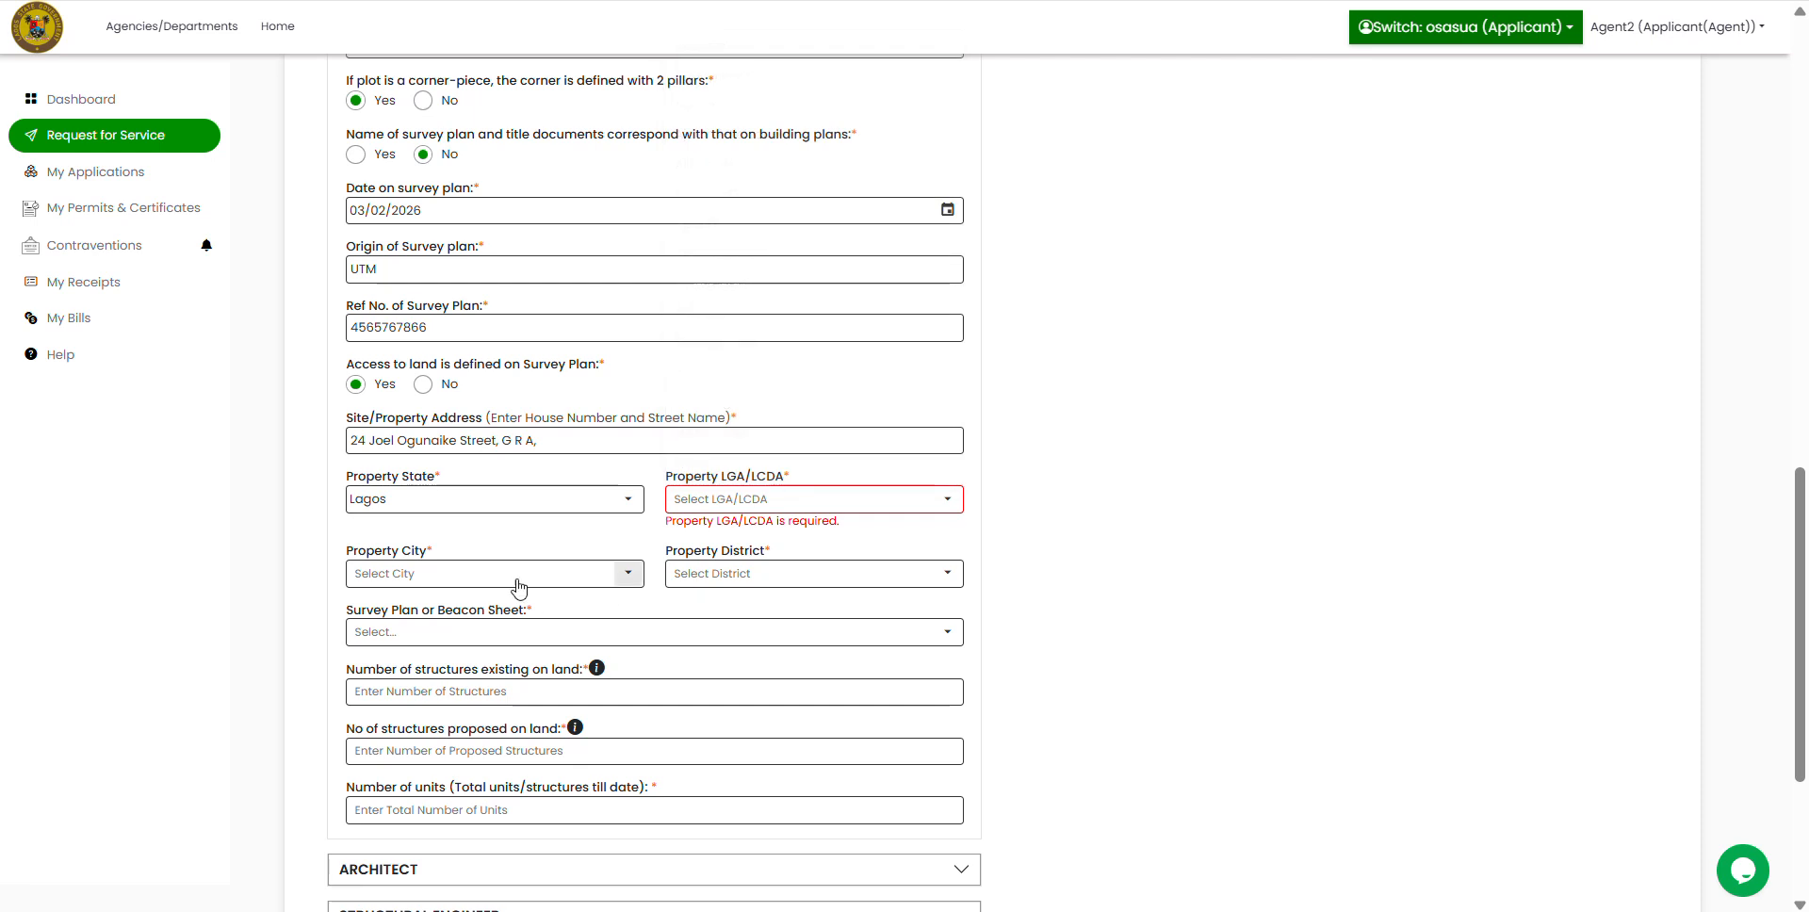
click(636, 577)
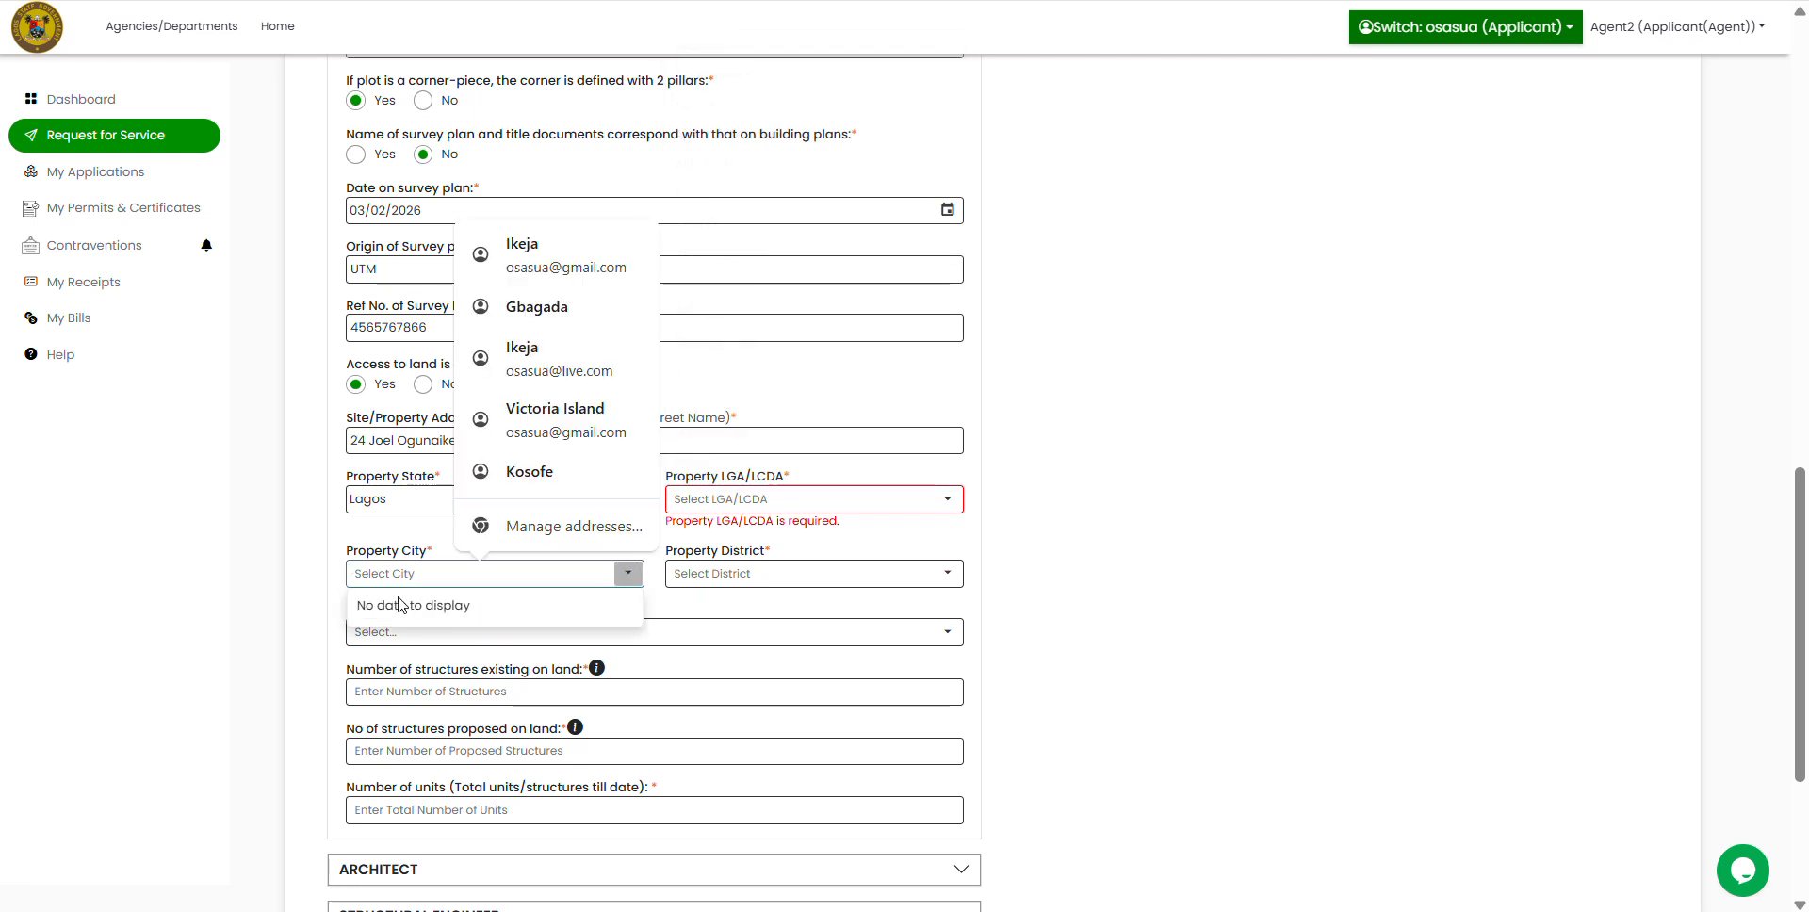
click(356, 540)
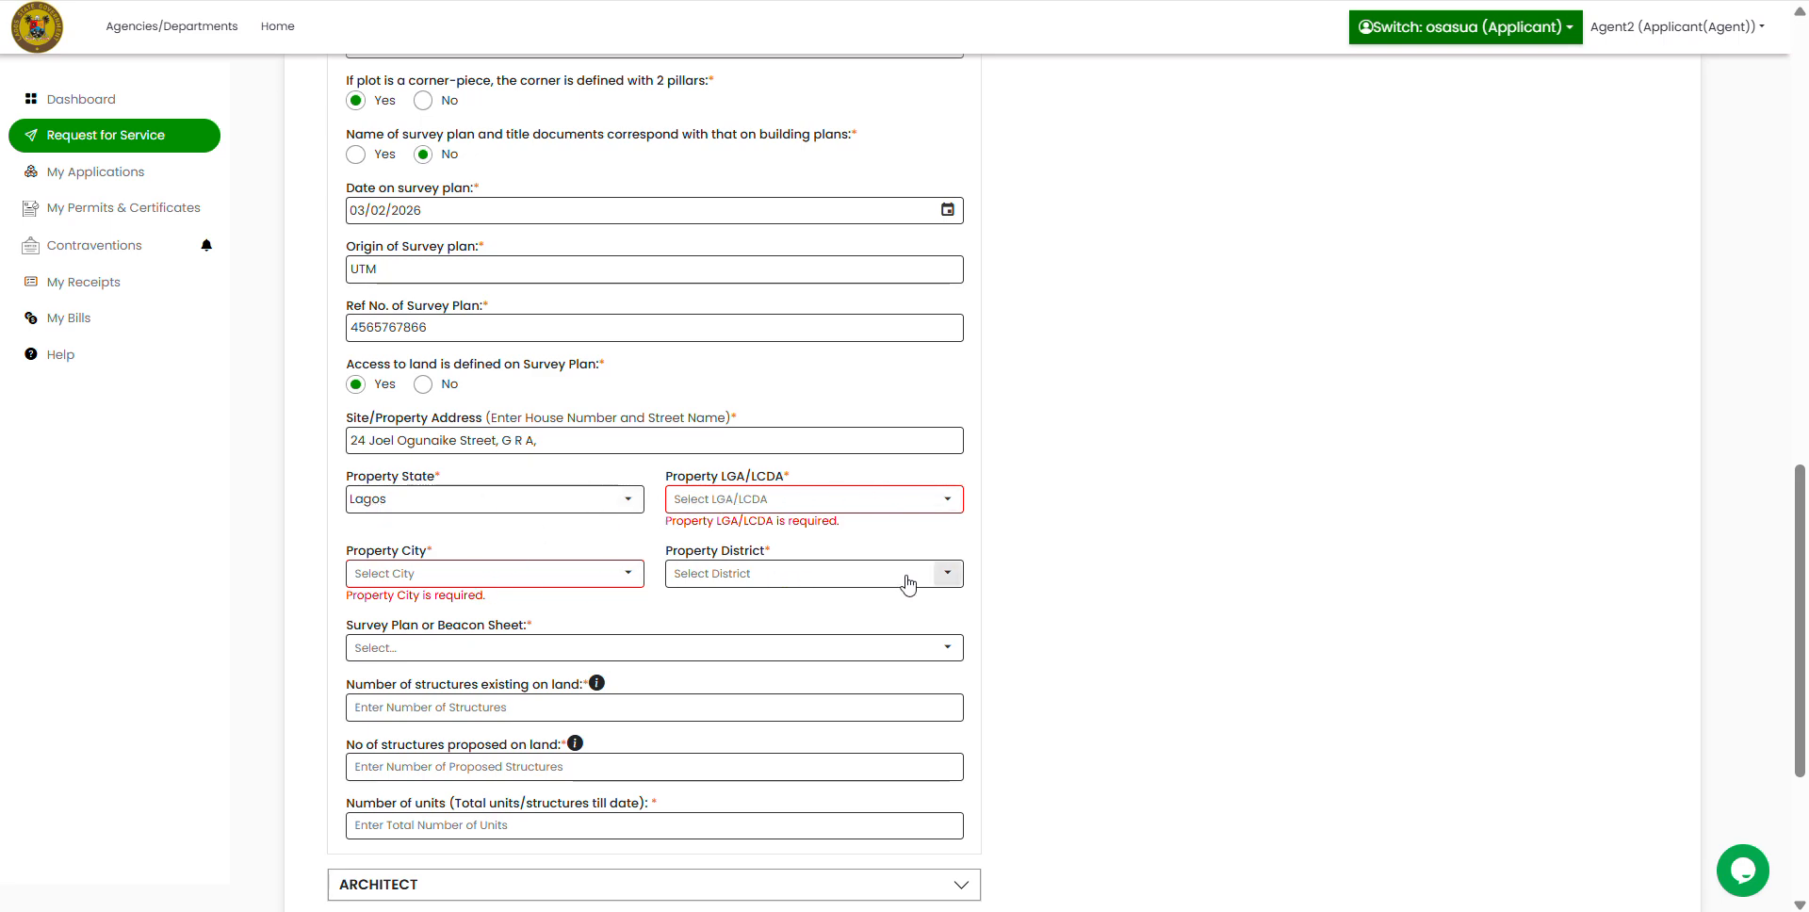
click(938, 582)
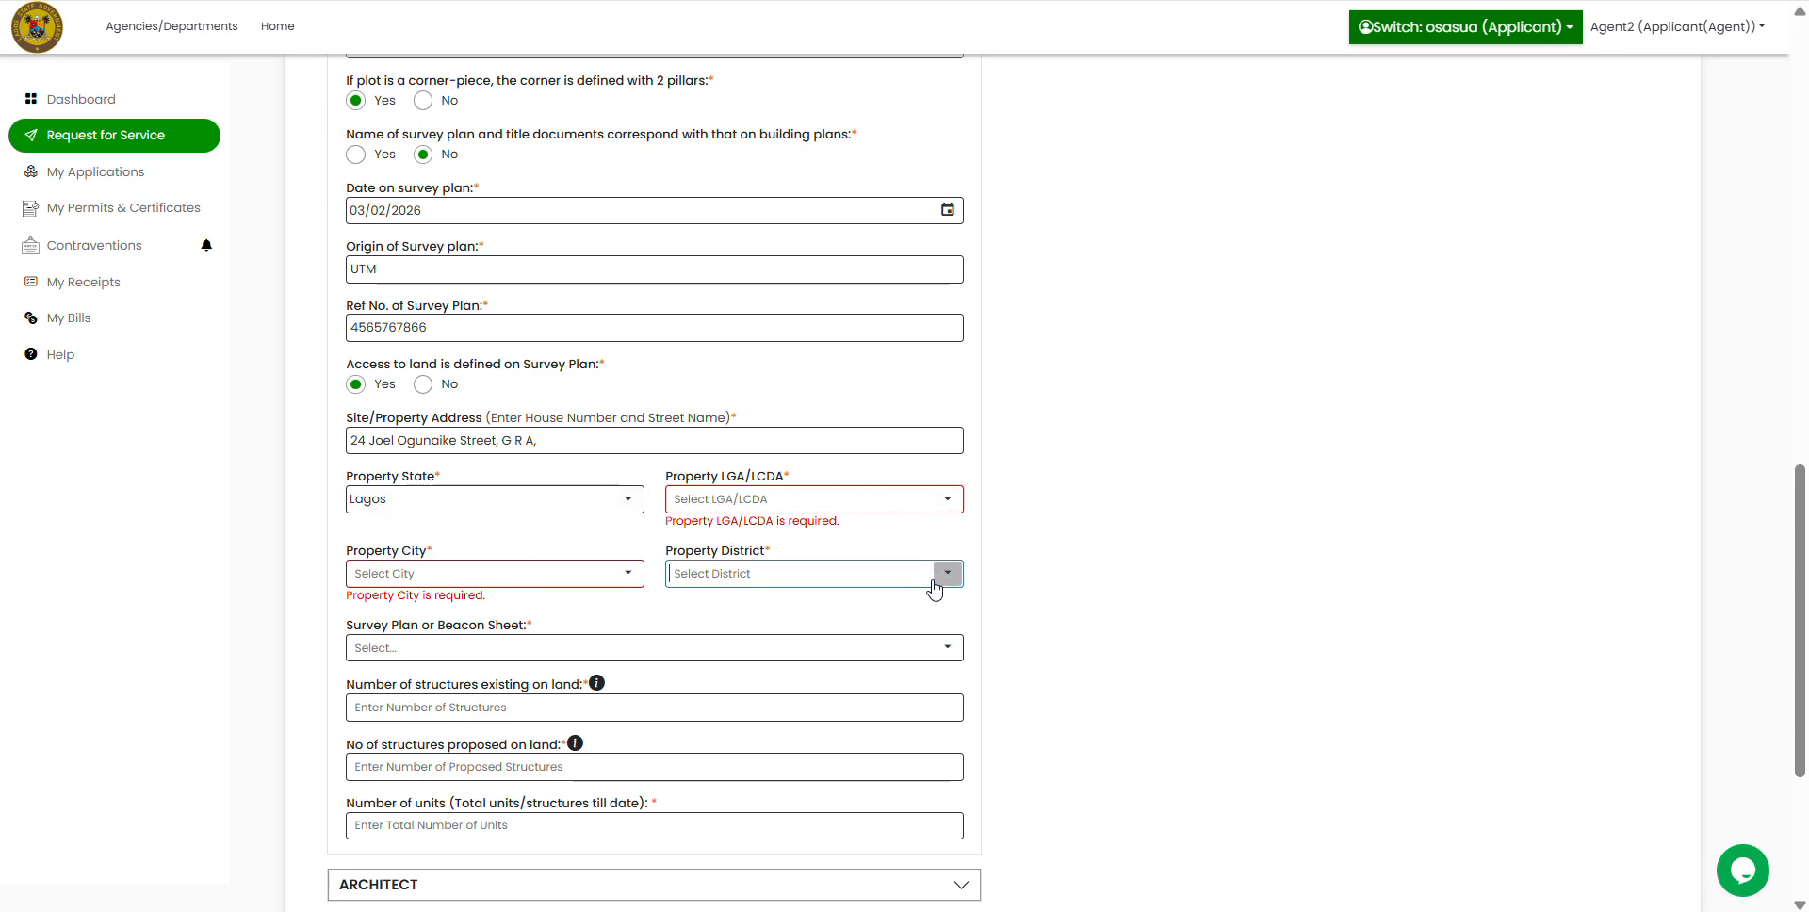
click(1231, 585)
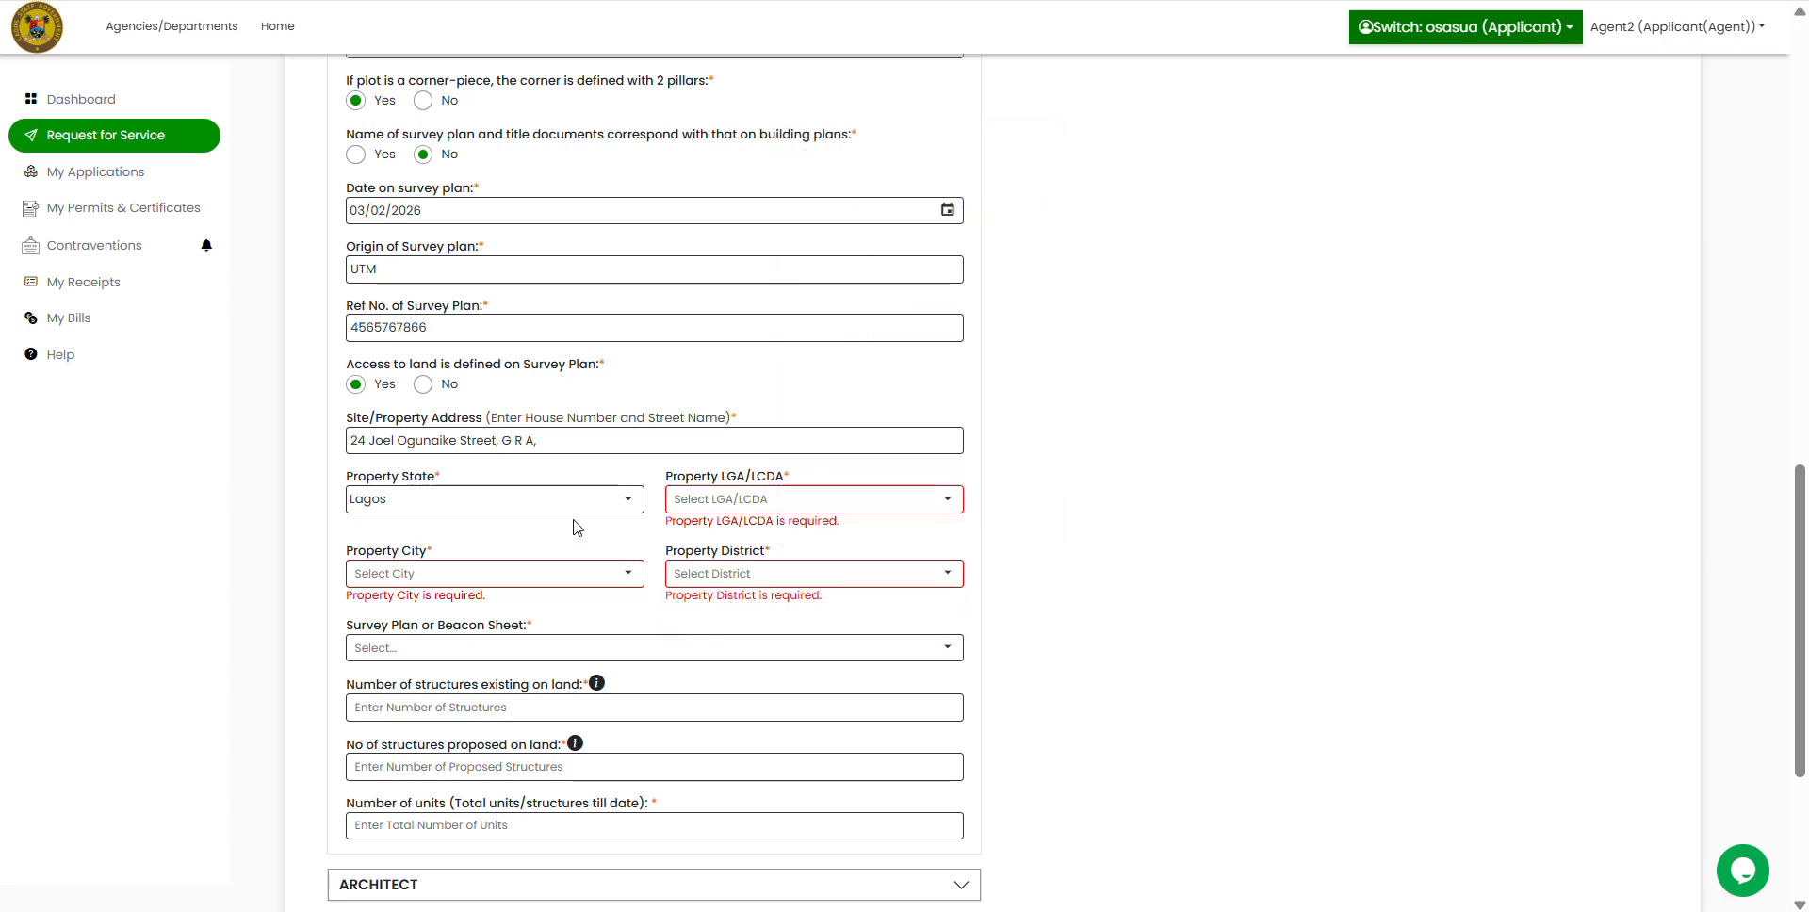
Step: Set the property LGA to Ikeja, city to GRA2, and district to Ikeja
click(946, 507)
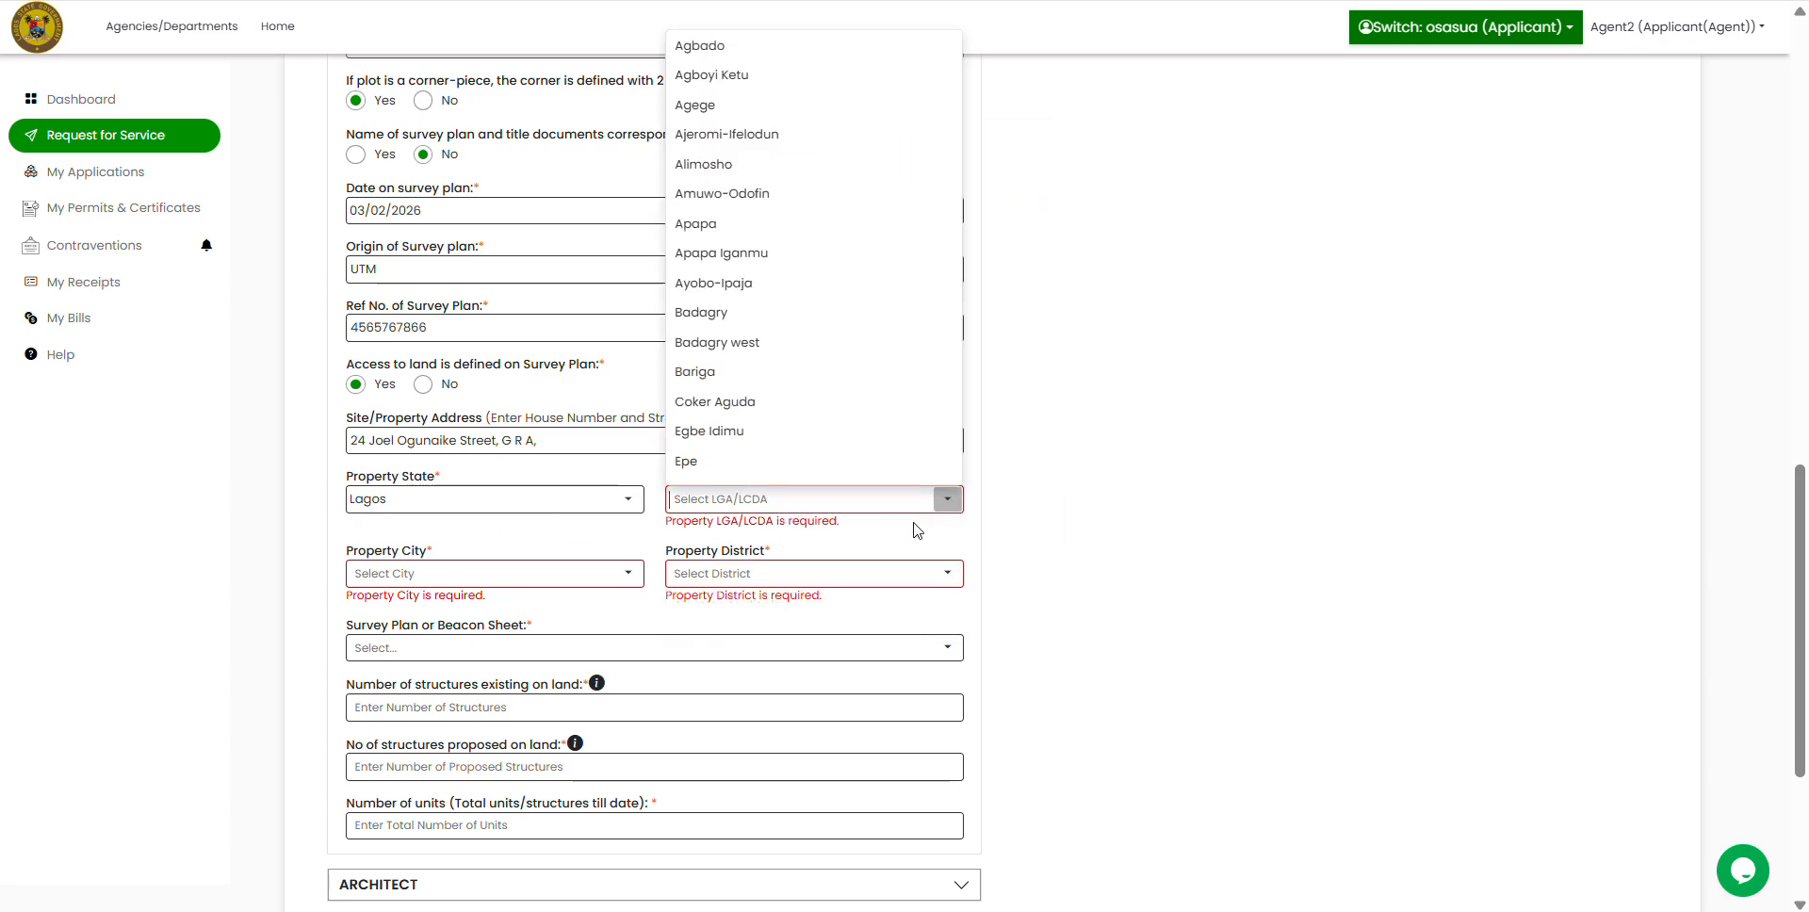
text(IKE)
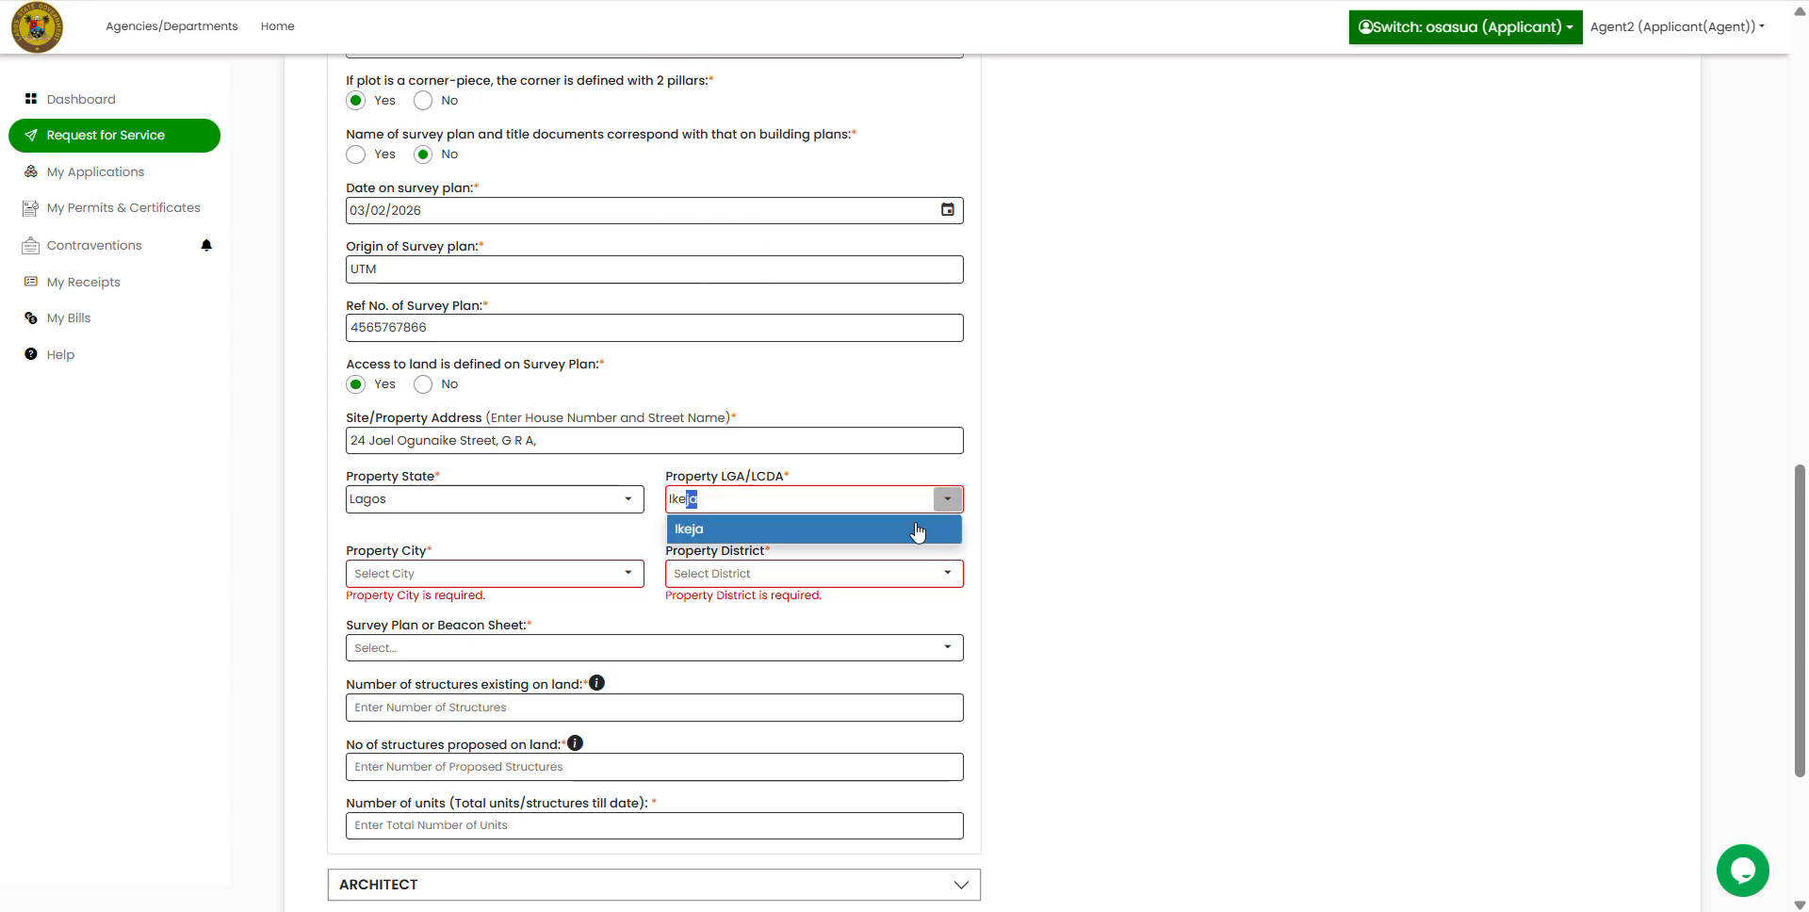
click(702, 527)
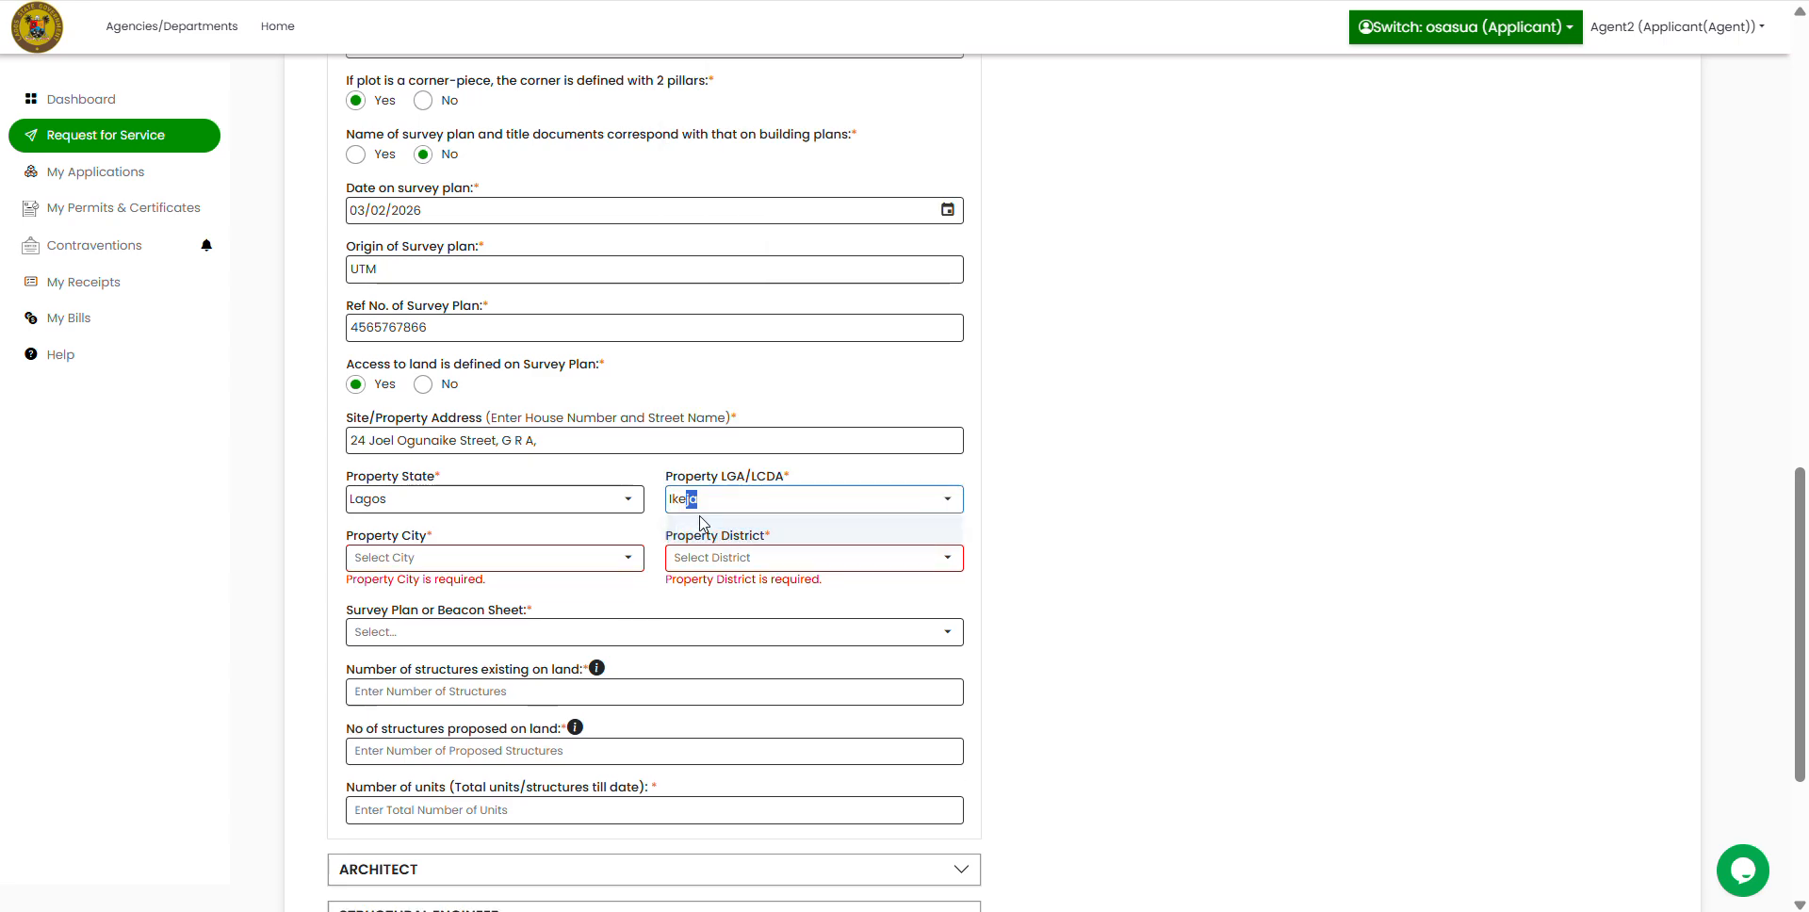
click(628, 557)
click(401, 677)
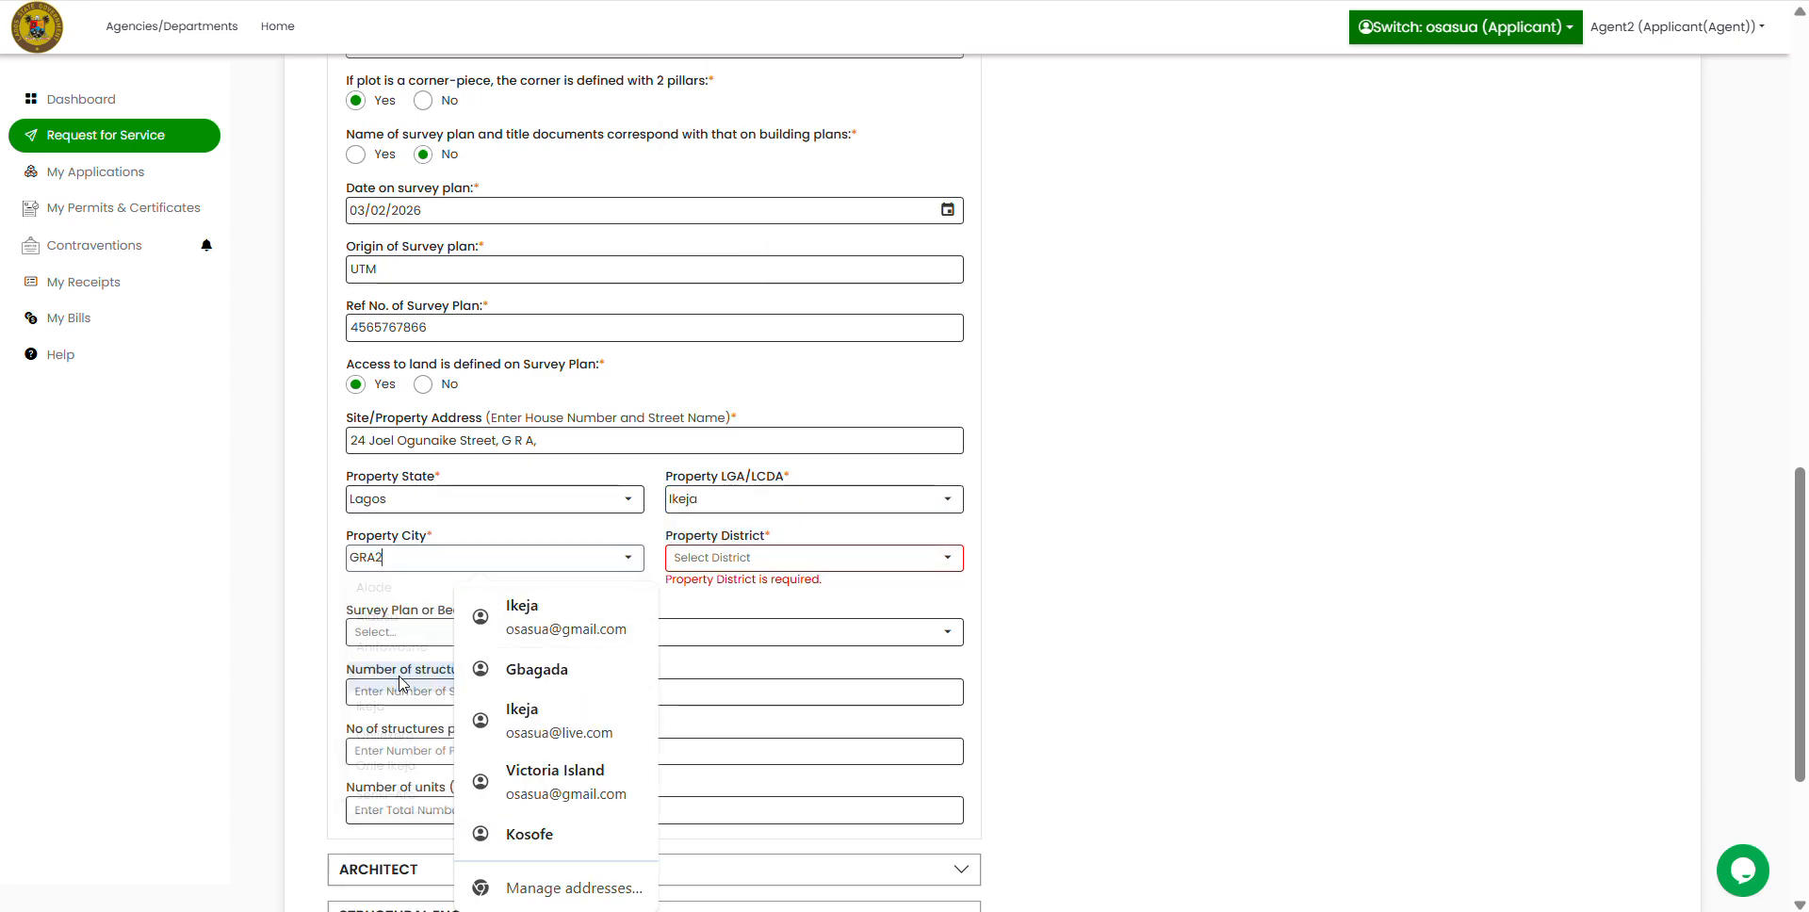
click(952, 565)
click(744, 590)
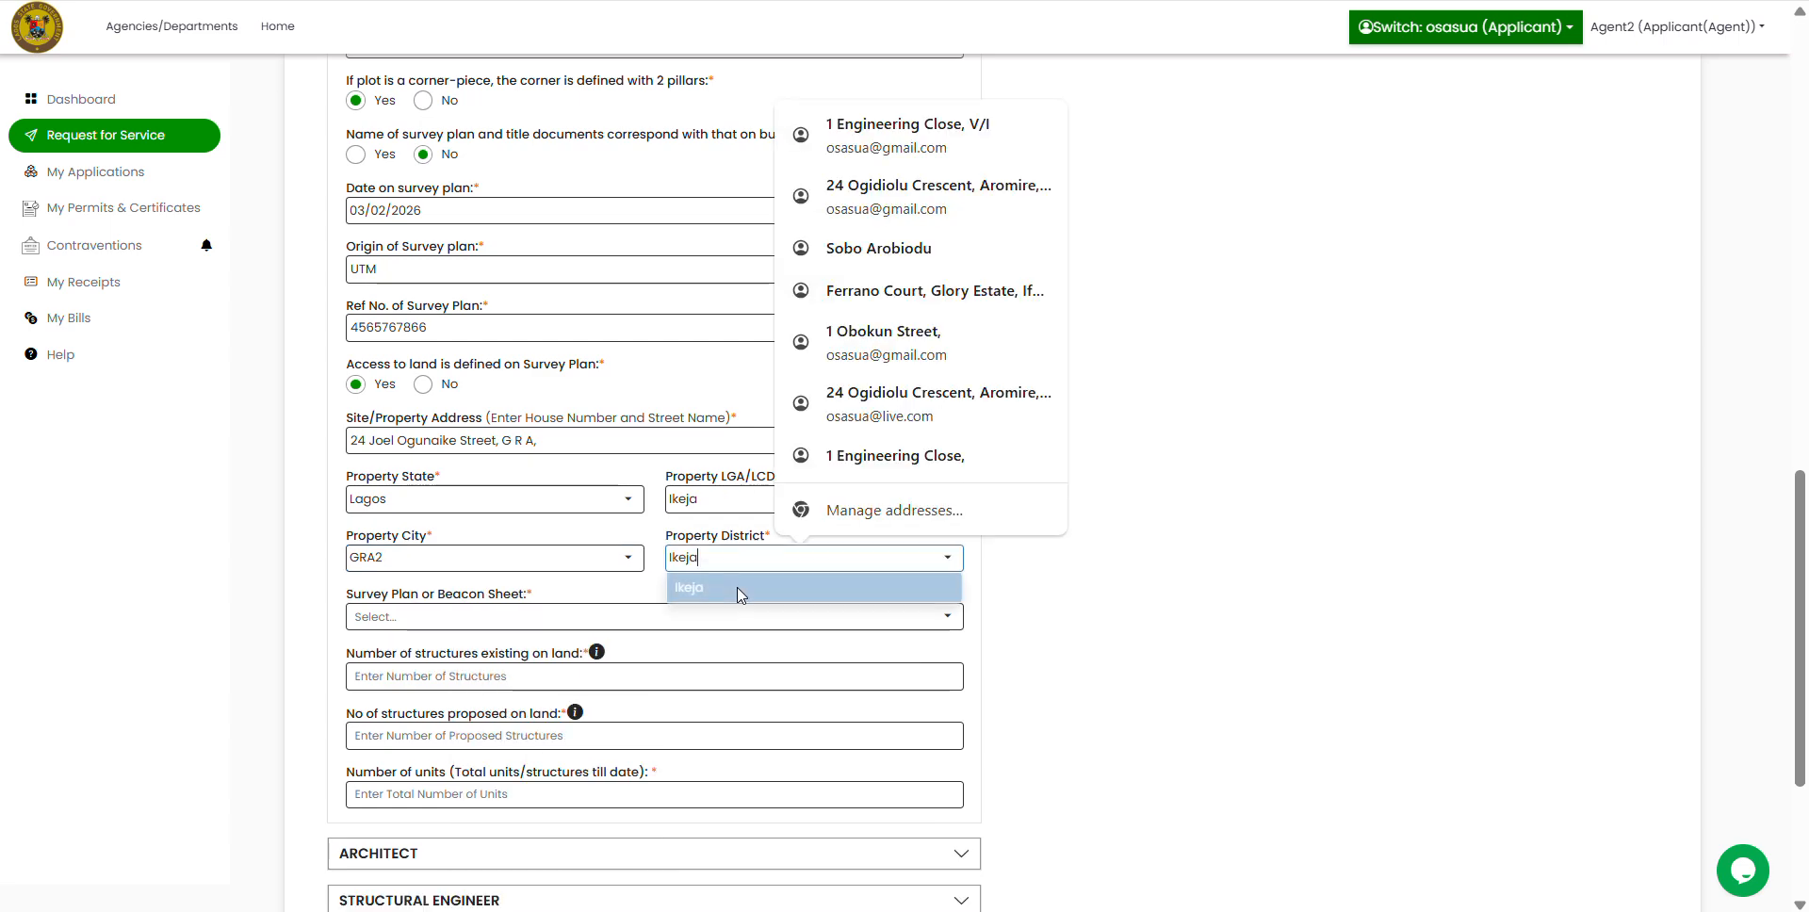
click(1098, 620)
Step: Choose Survey Plan as document type, with 0 existing and 1 proposed structure
scroll(1130, 627, down, 3)
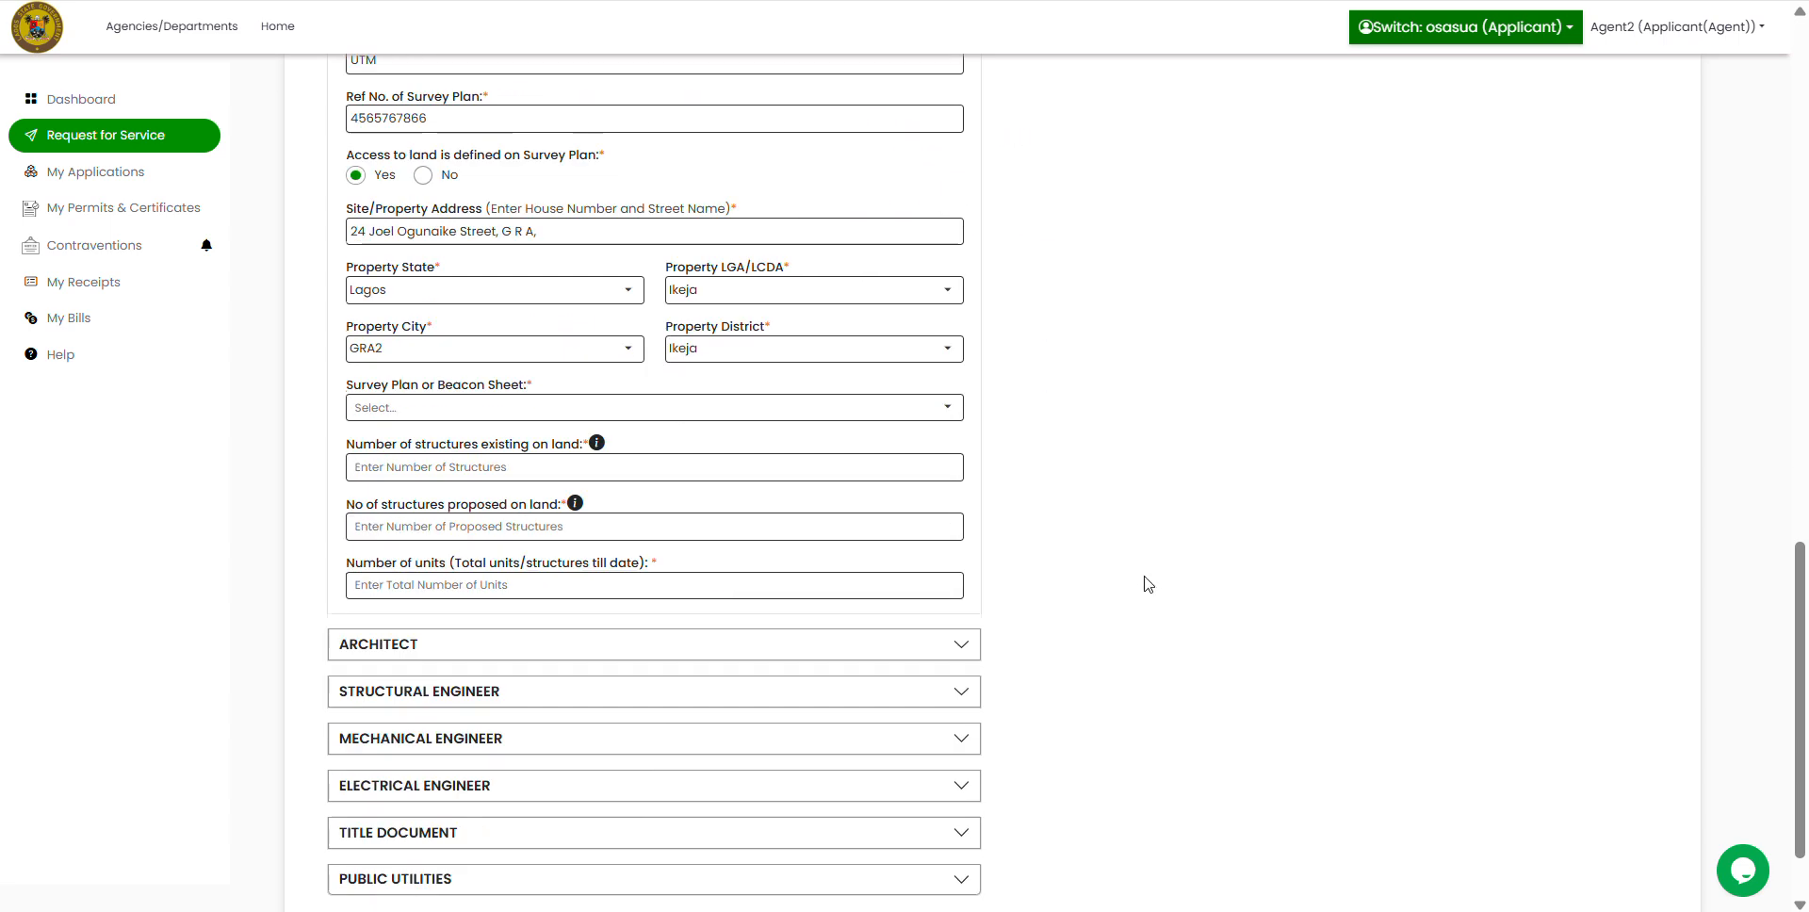
click(927, 387)
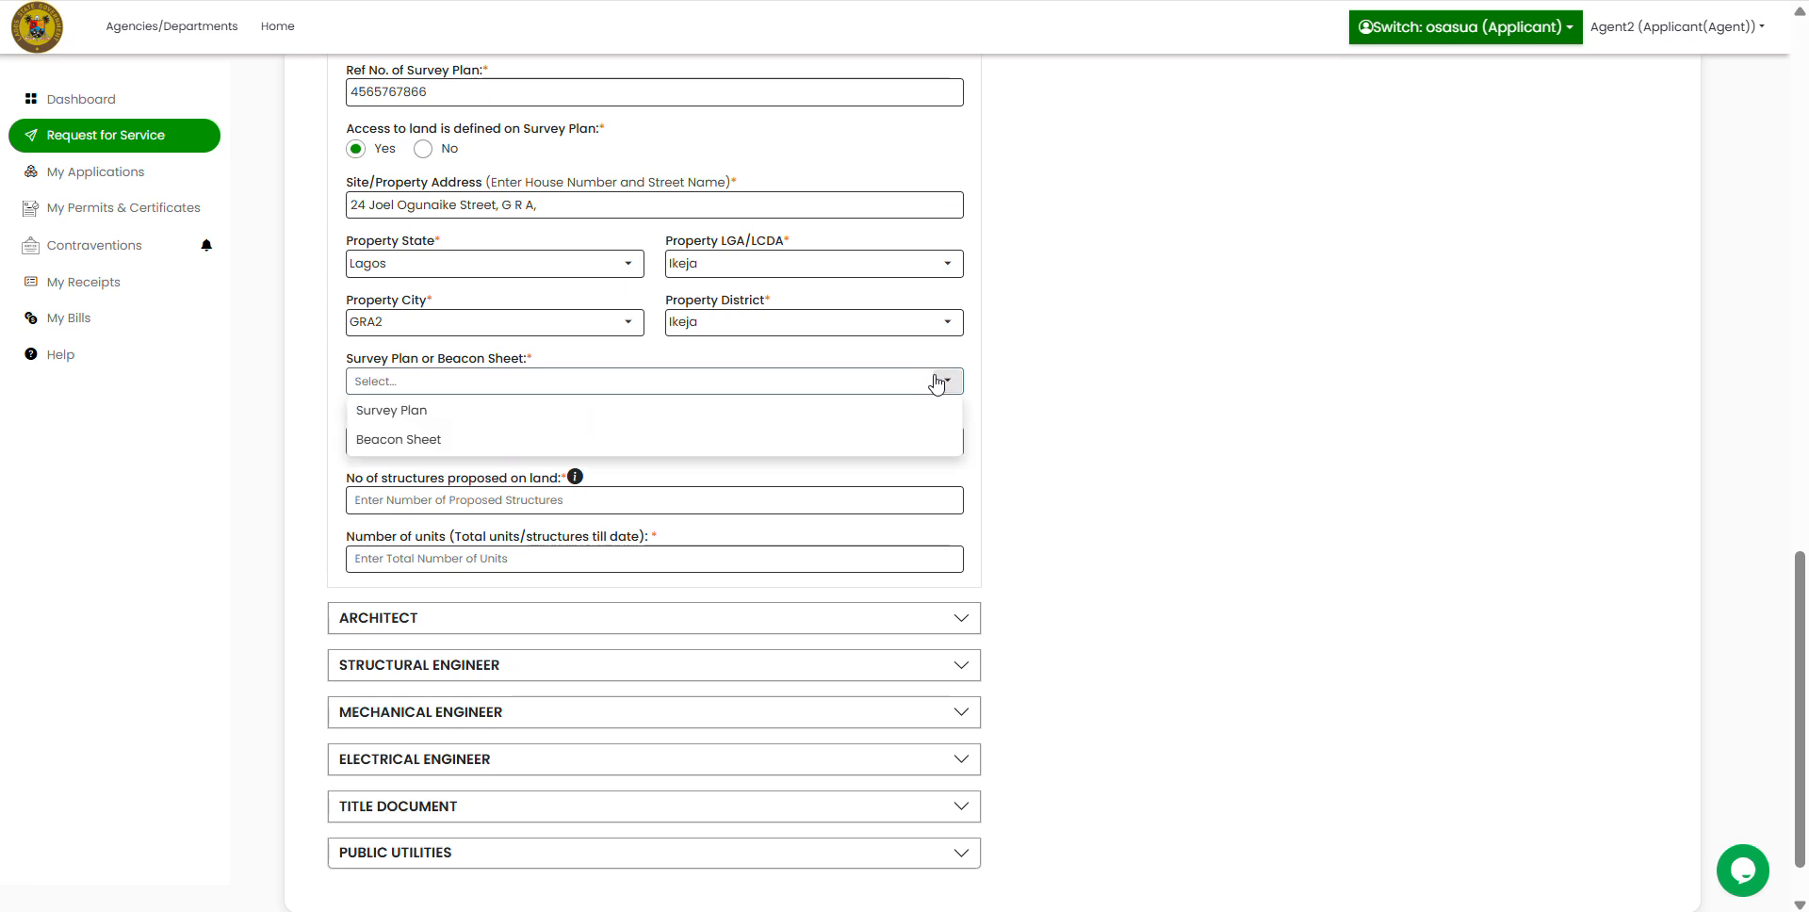
click(405, 409)
click(444, 443)
text(0)
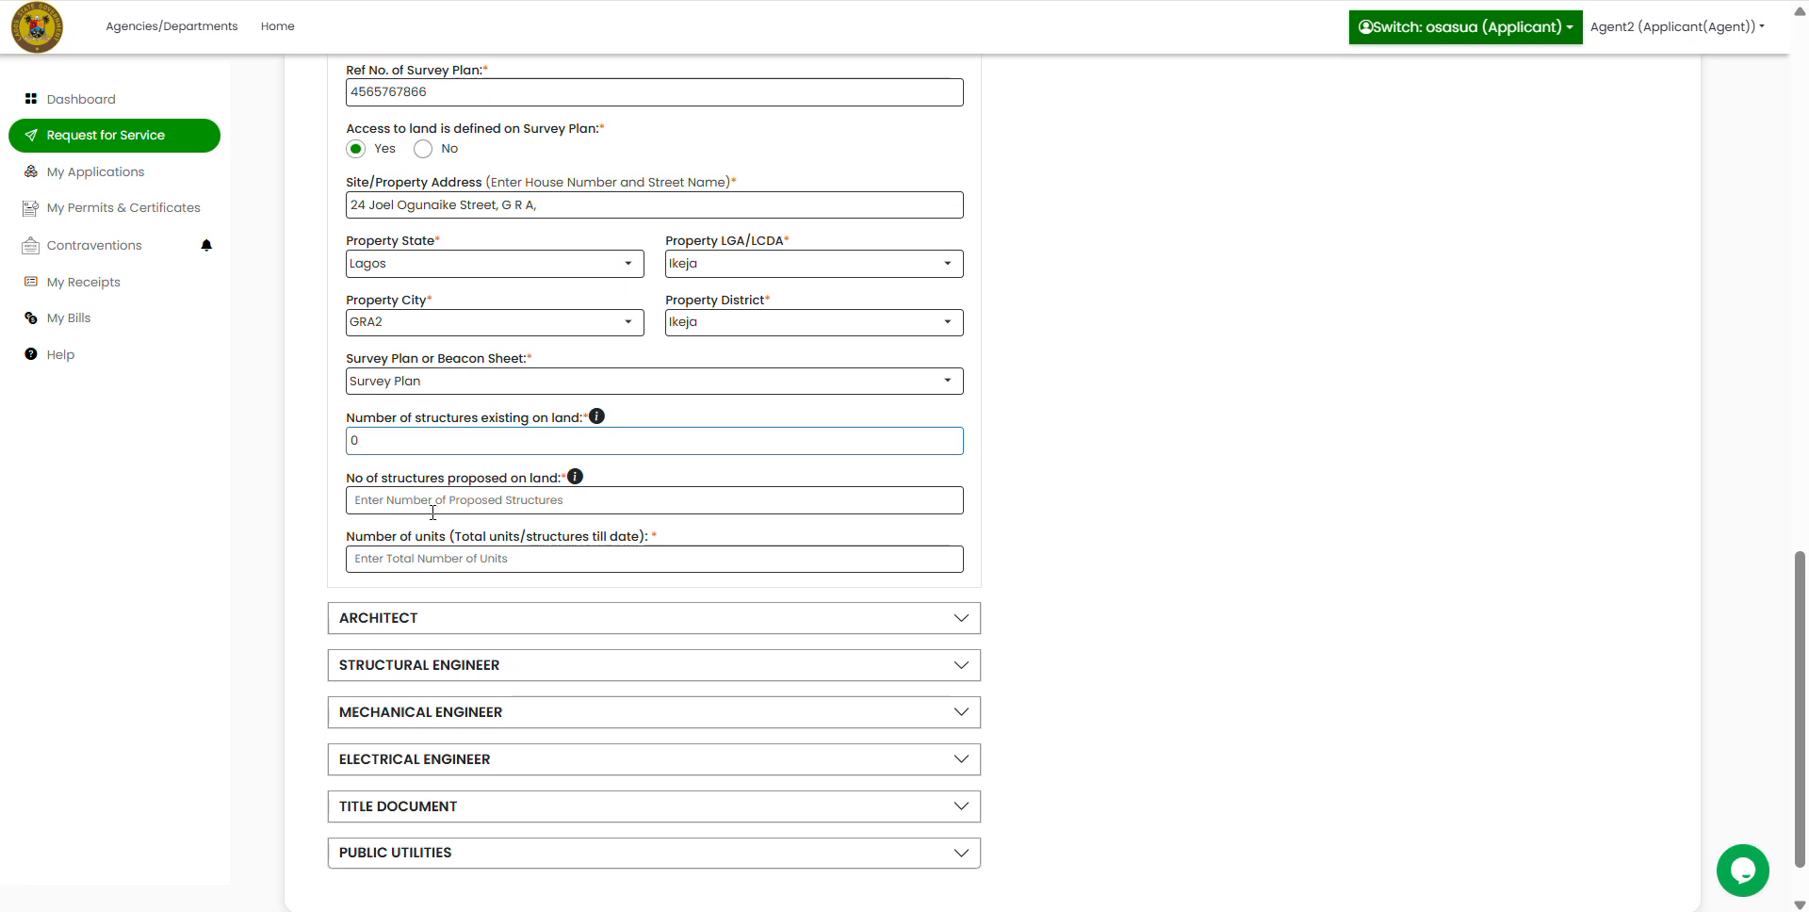
click(430, 502)
text(1)
click(403, 559)
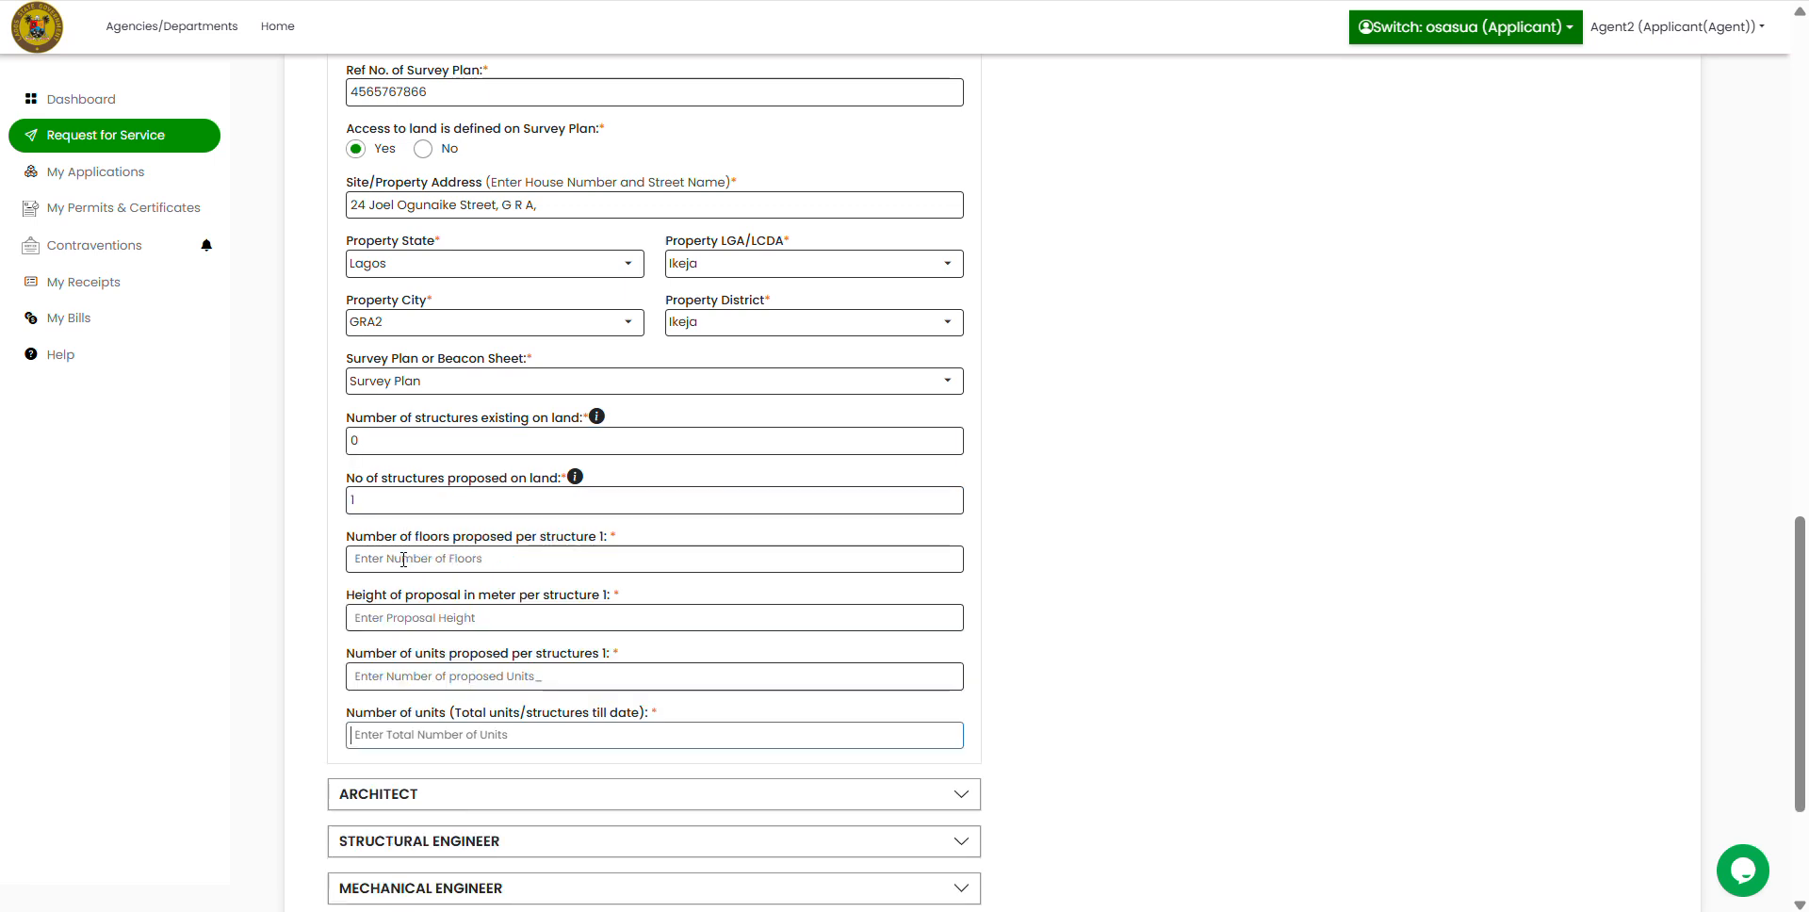
Step: Give structure 1 one floor, 5 m height, 1 unit proposed, and 1 total unit
click(404, 559)
text(1)
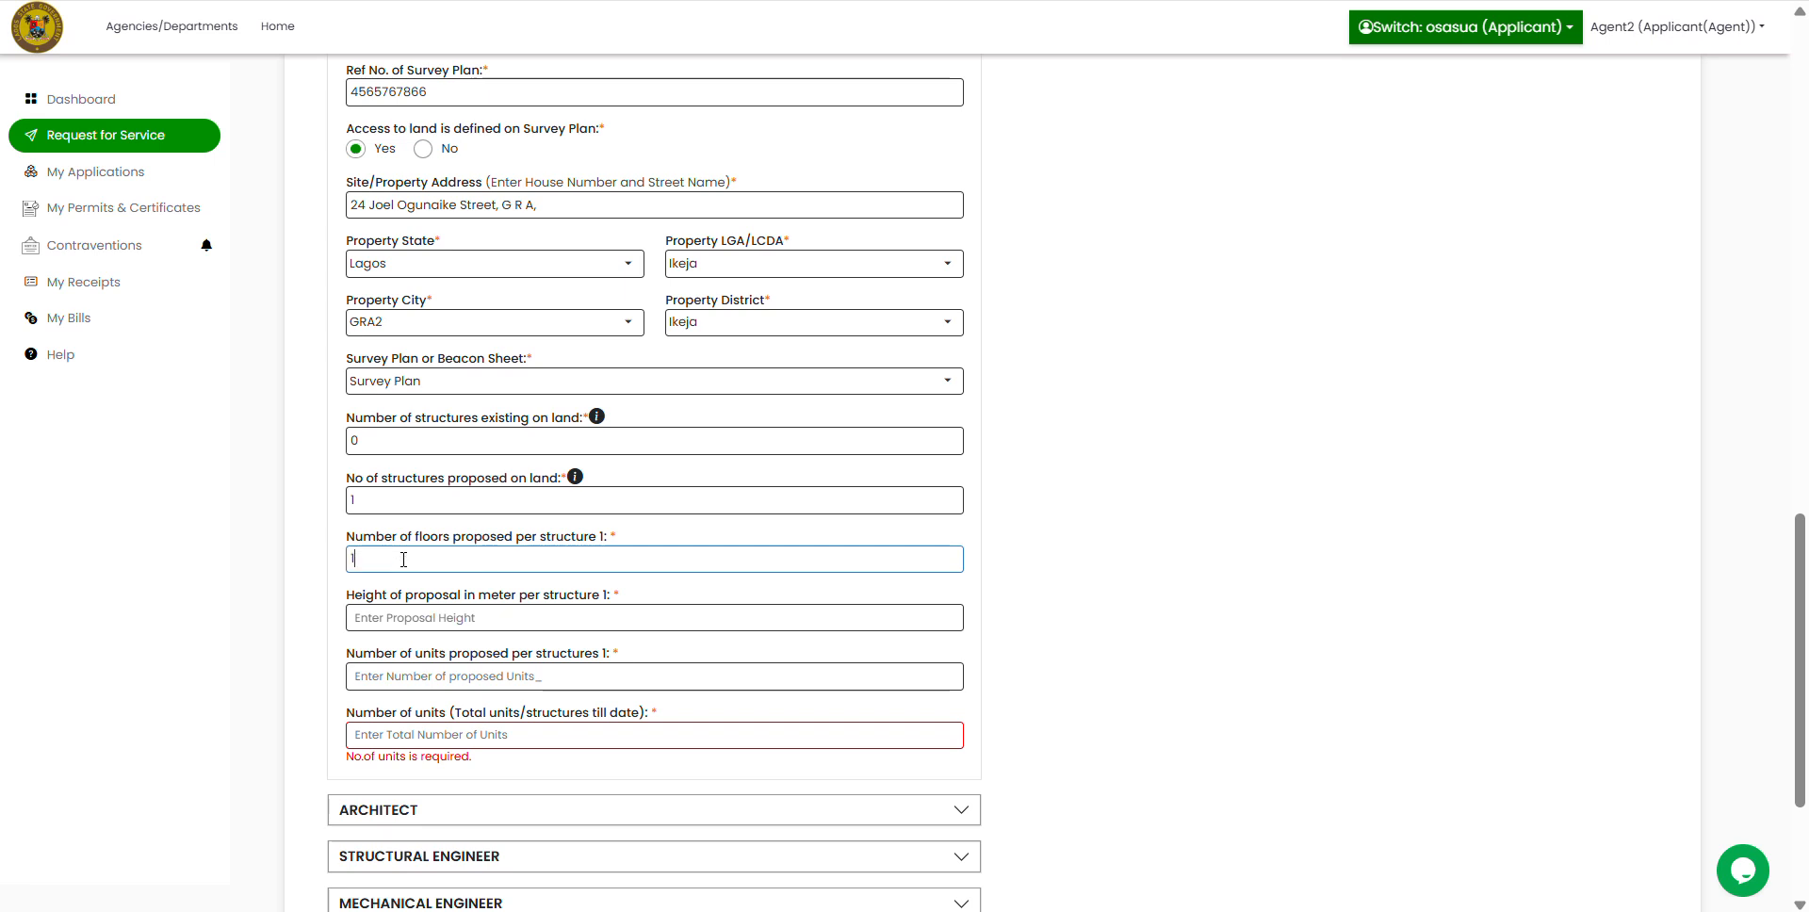
click(412, 621)
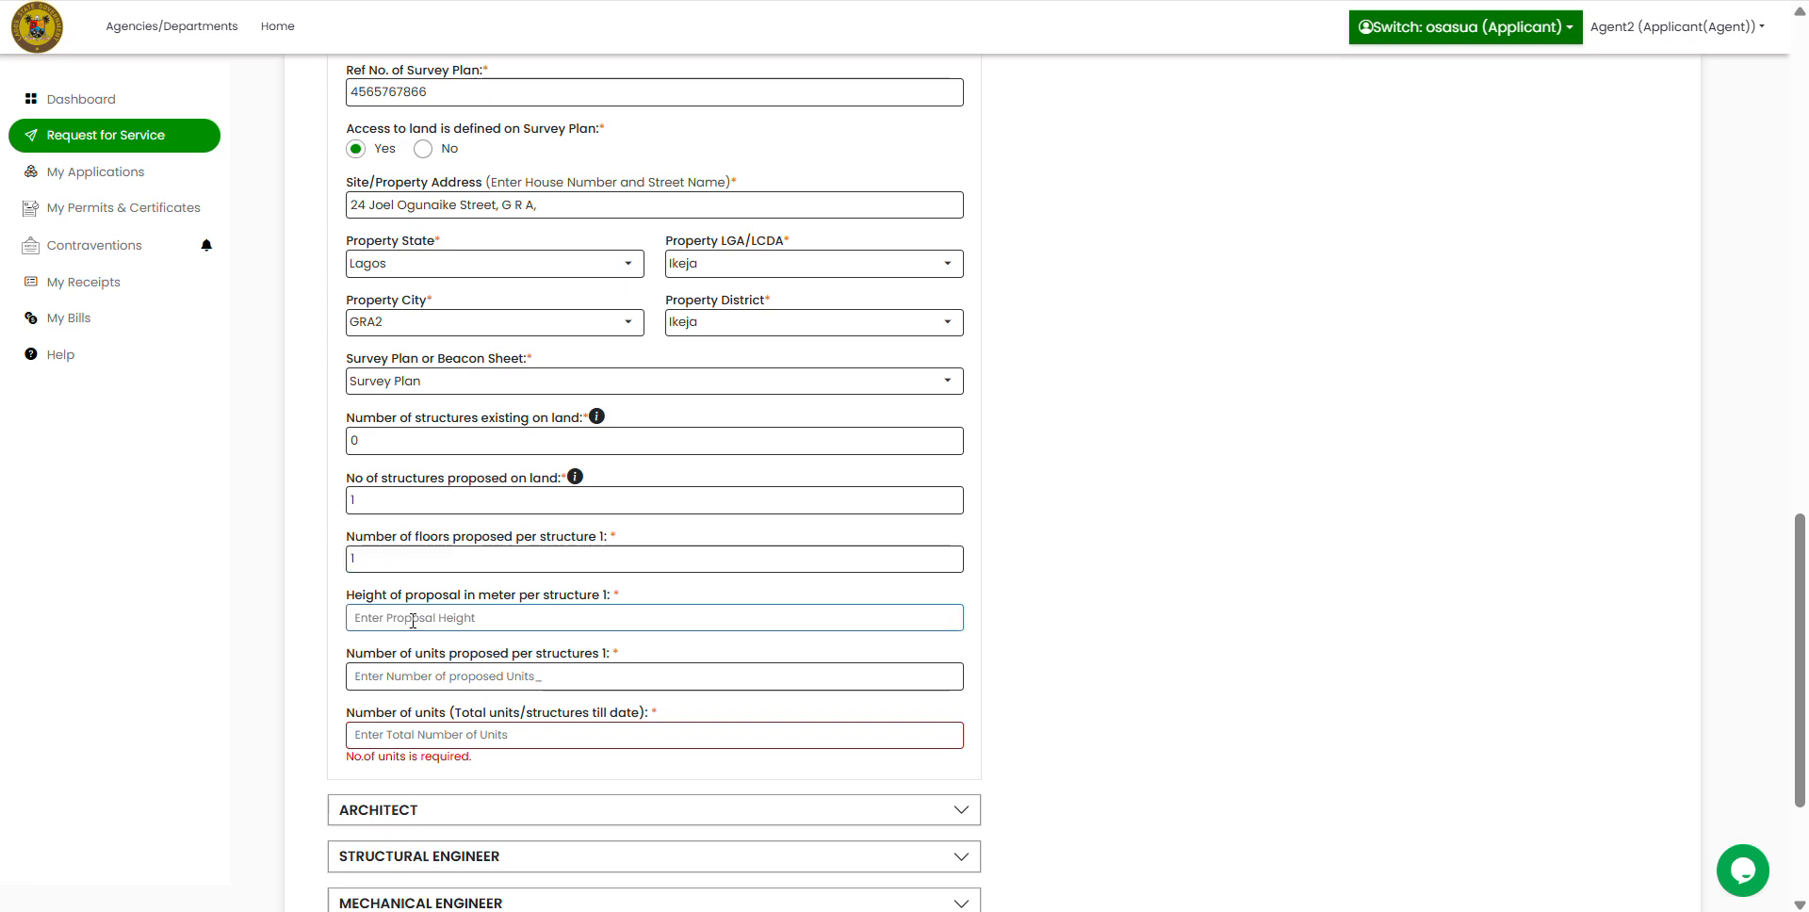
text(7)
key(BackSpace)
text(5)
click(400, 679)
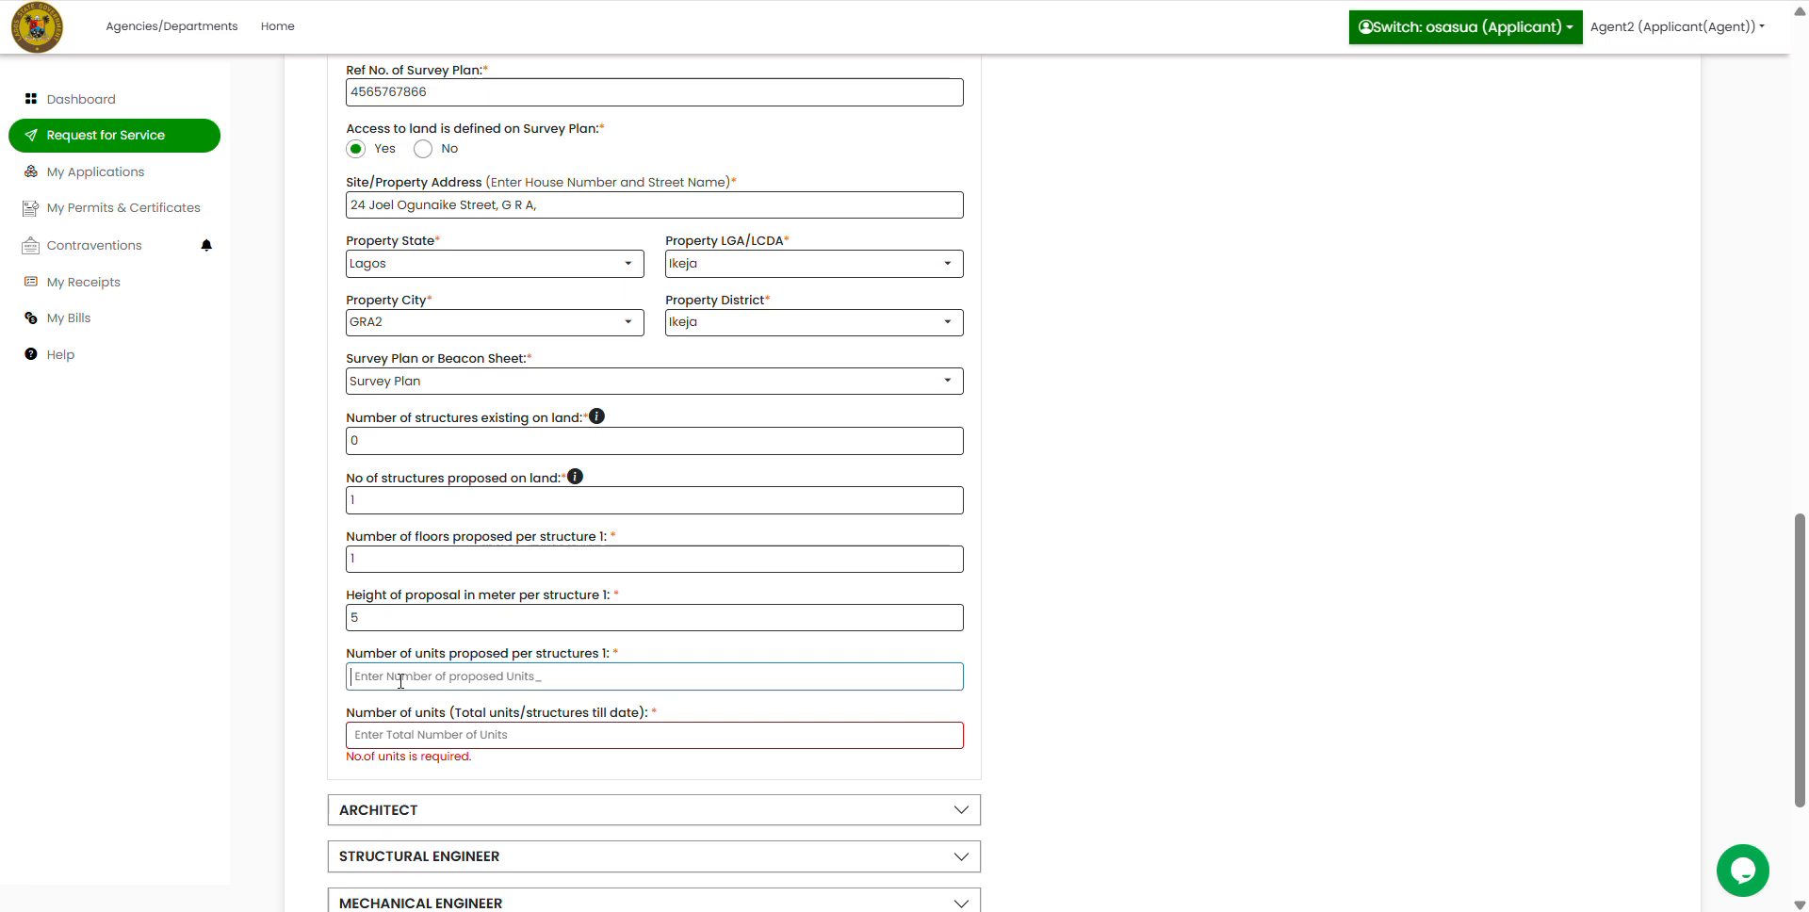
text(1)
click(405, 739)
text(1)
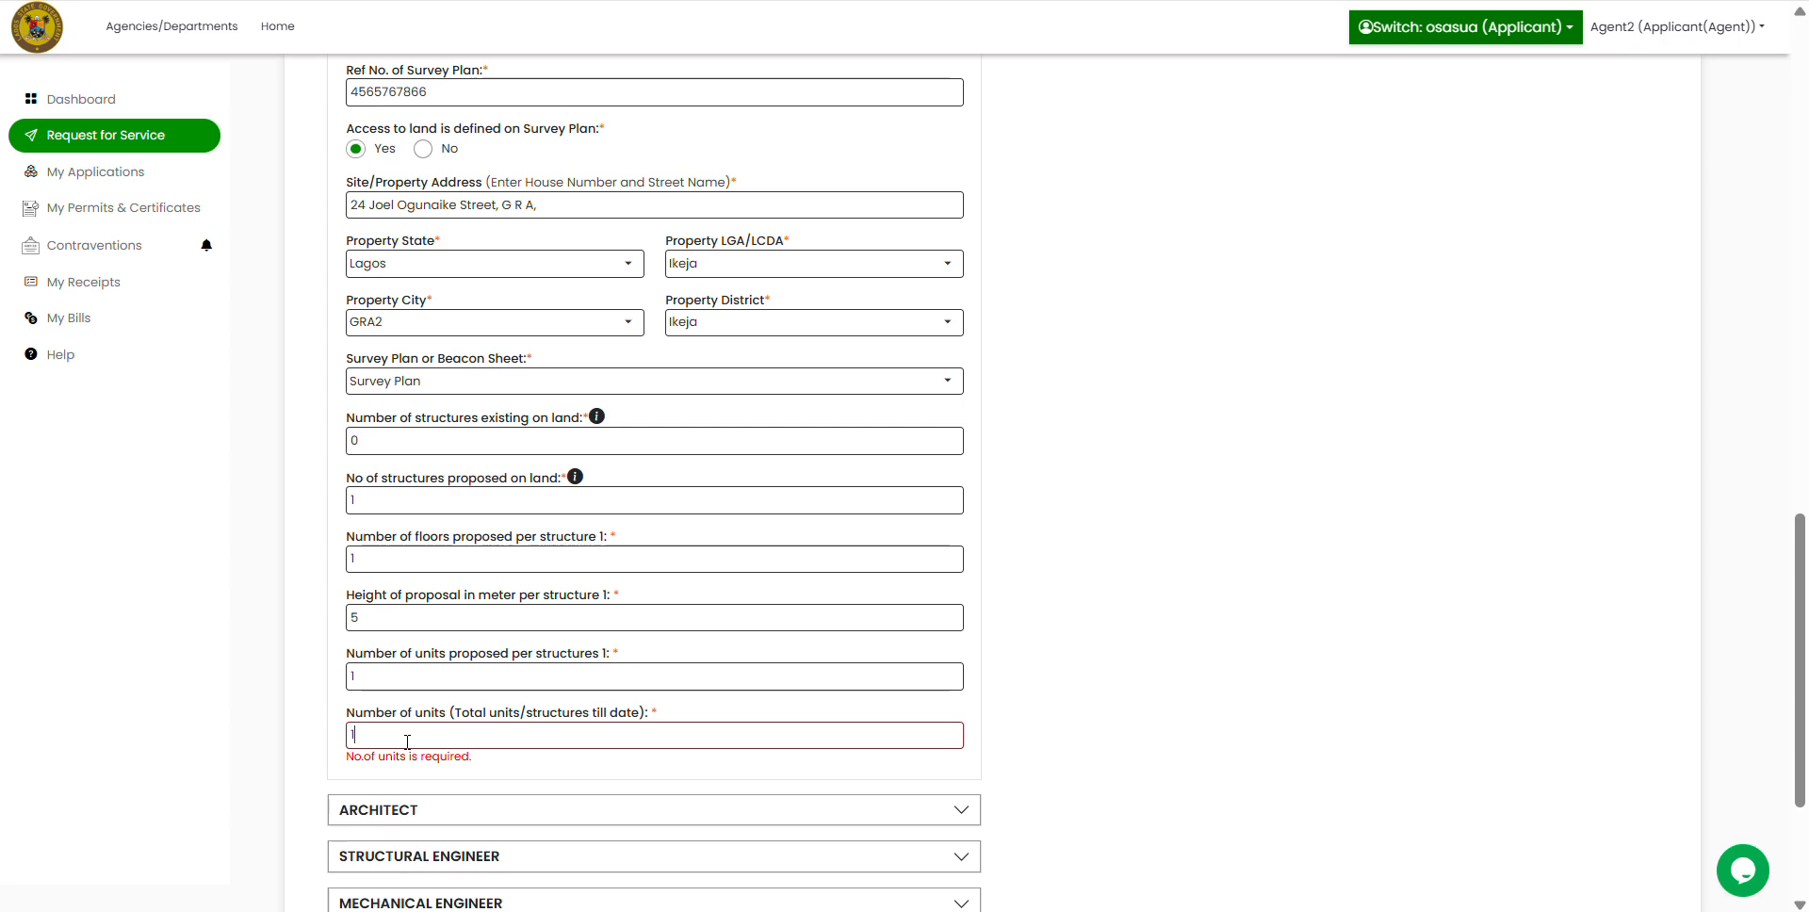
scroll(1203, 650, down, 3)
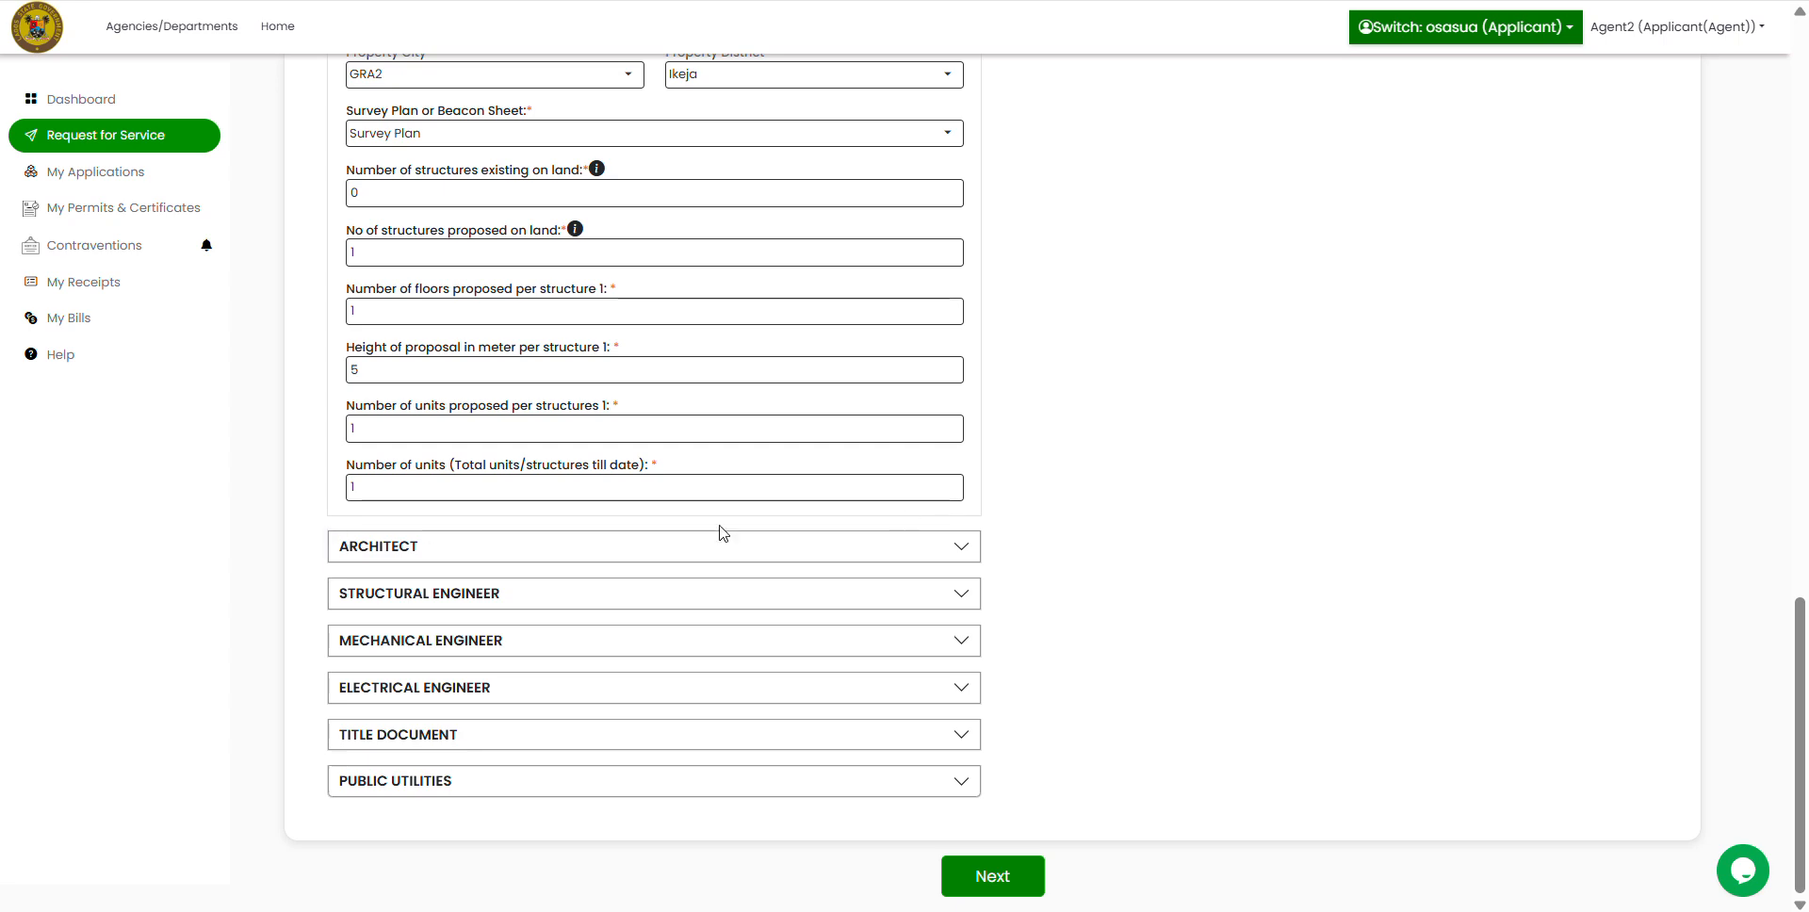
Step: Expand the Architect section and enter the consulting architect's name and contact address
click(961, 549)
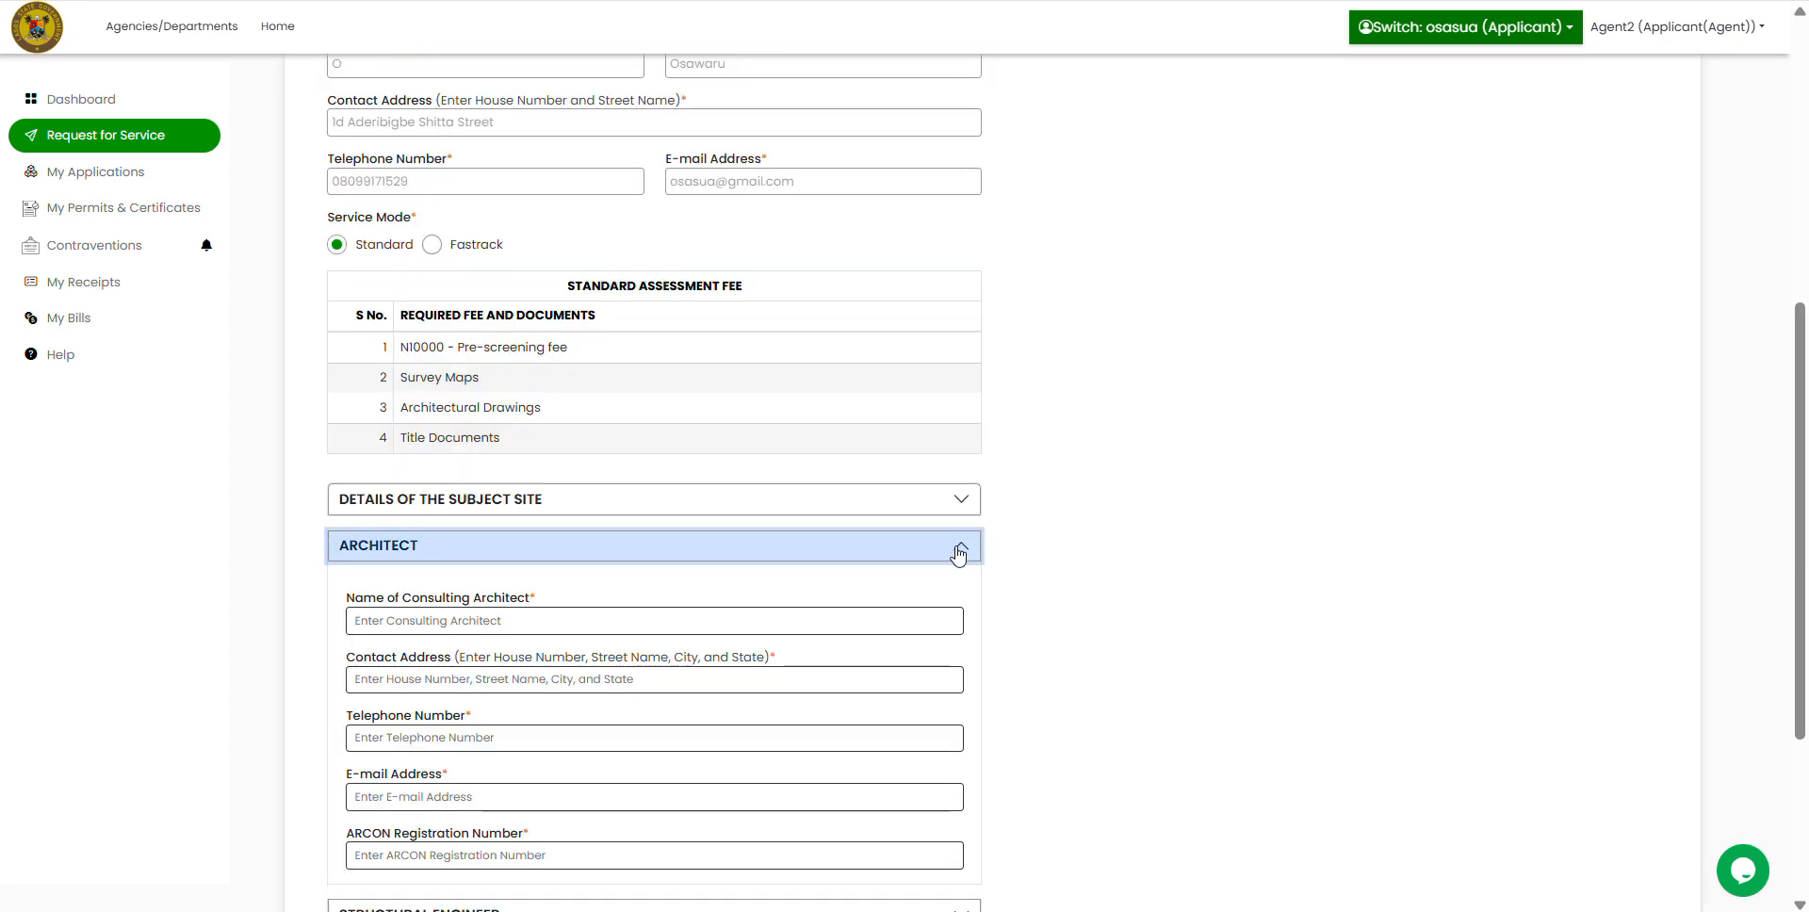
scroll(1267, 570, down, 2)
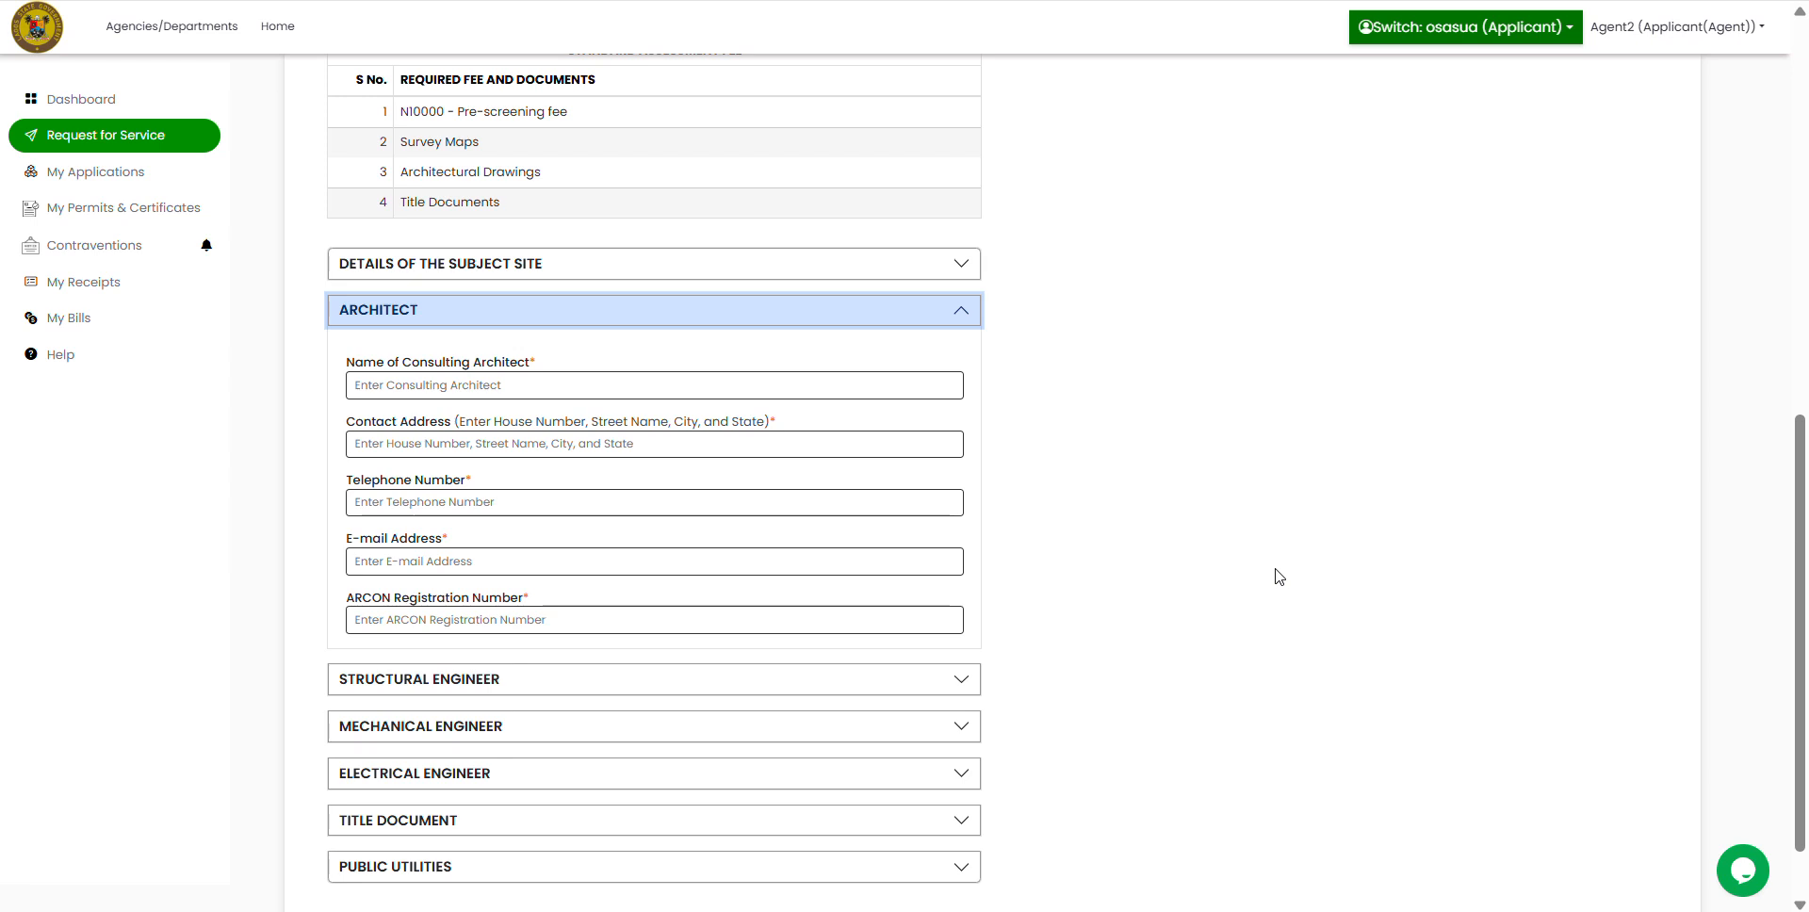
click(384, 384)
text(o)
key(BackSpace)
text(Arc.)
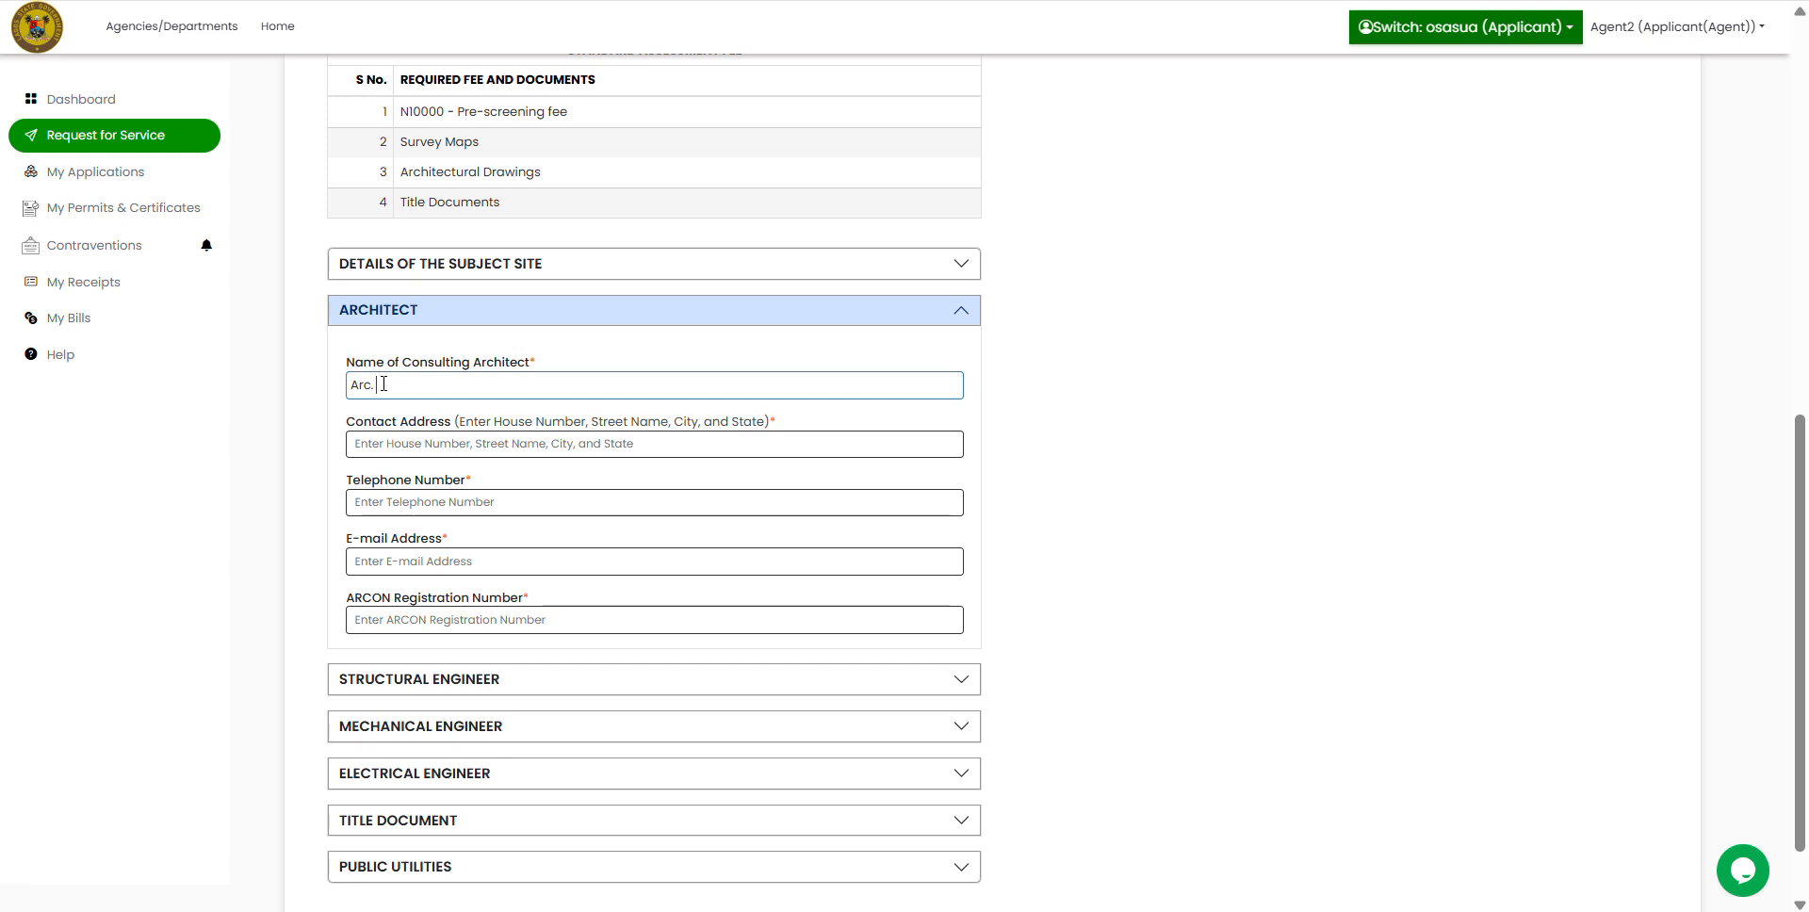
click(394, 449)
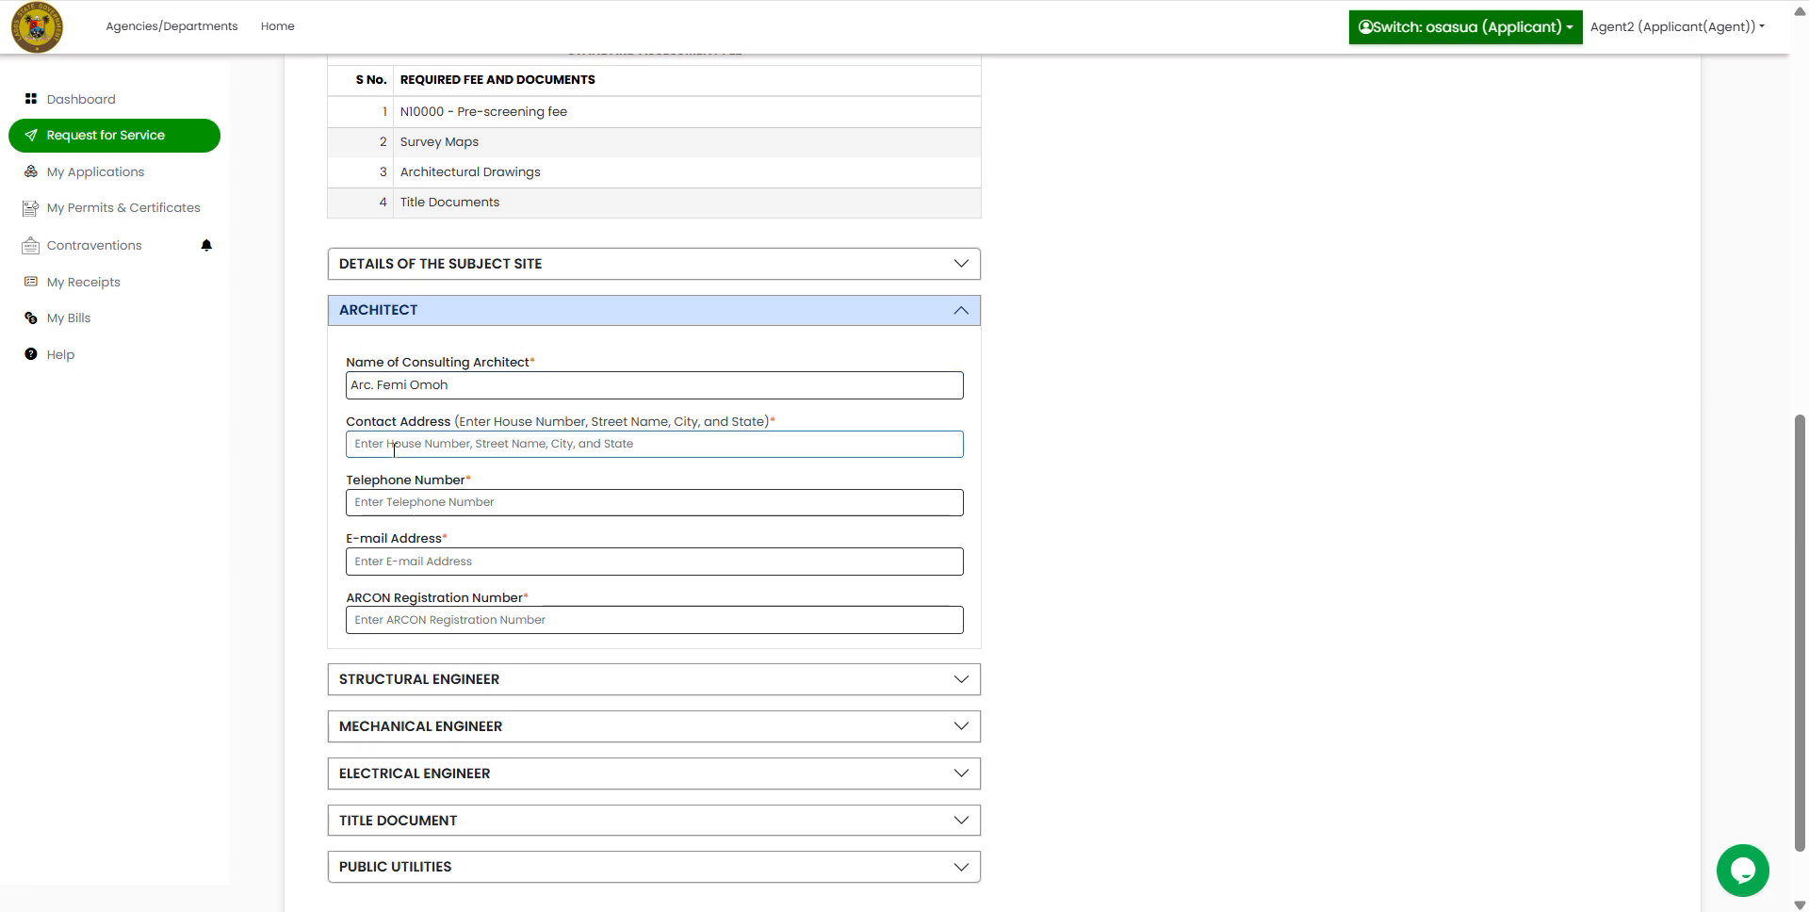
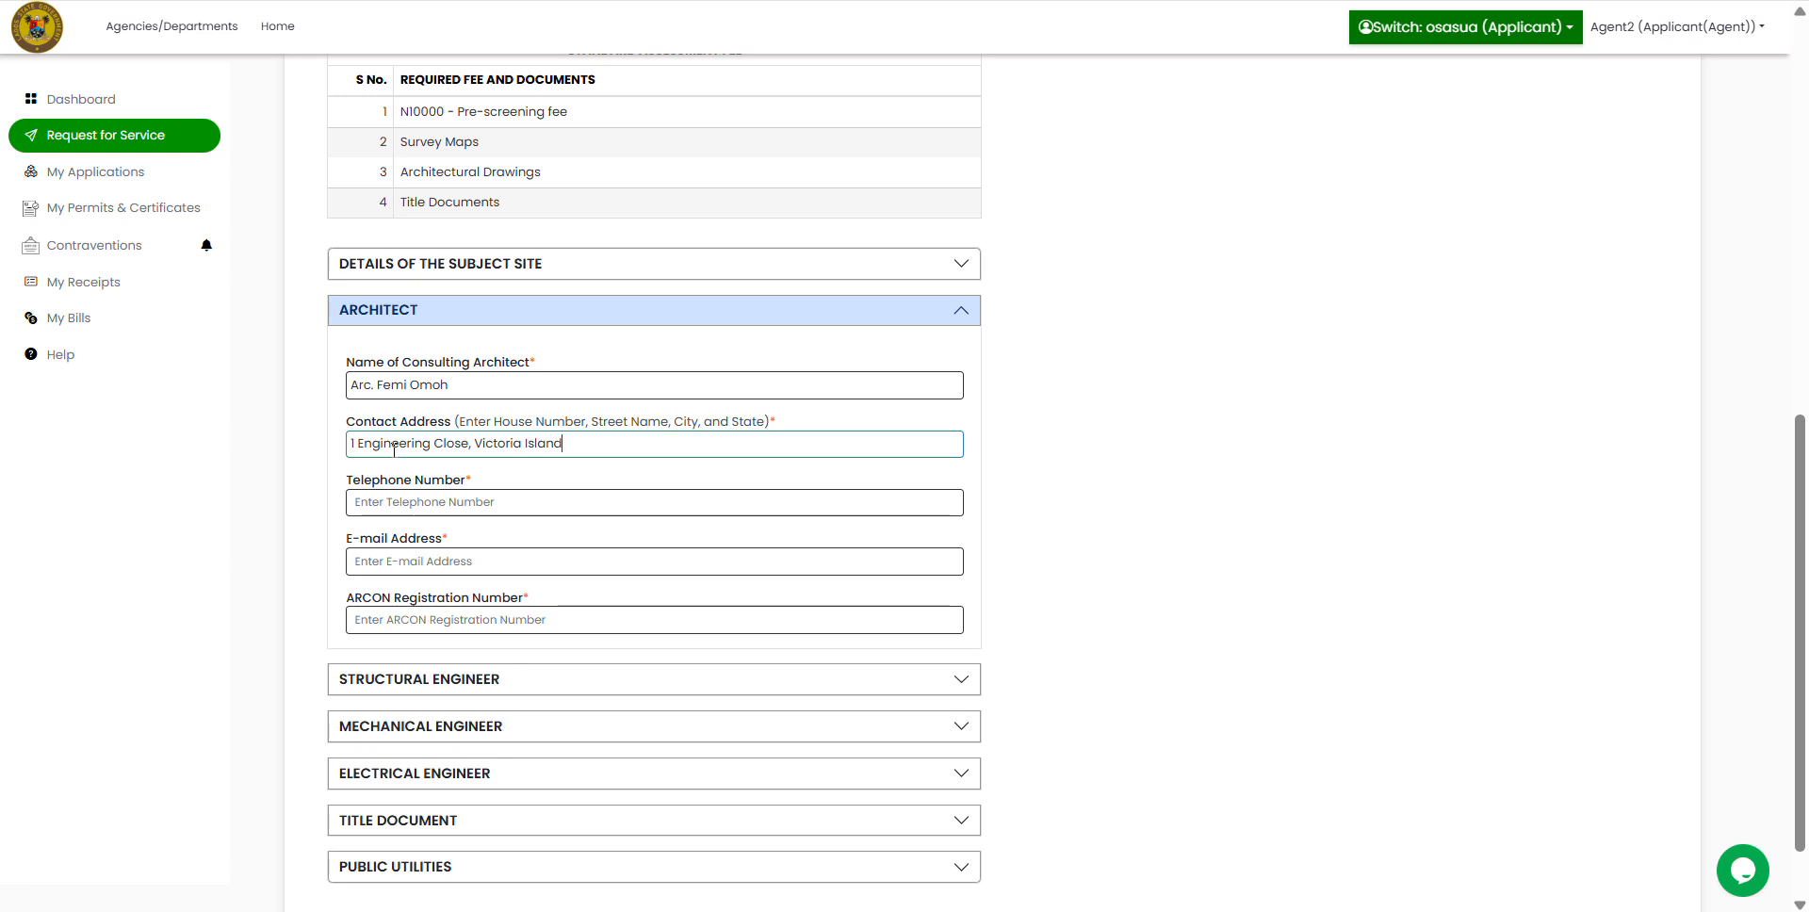
Step: Enter the architect's telephone, e-mail and ARCON registration number, then collapse the section
click(404, 510)
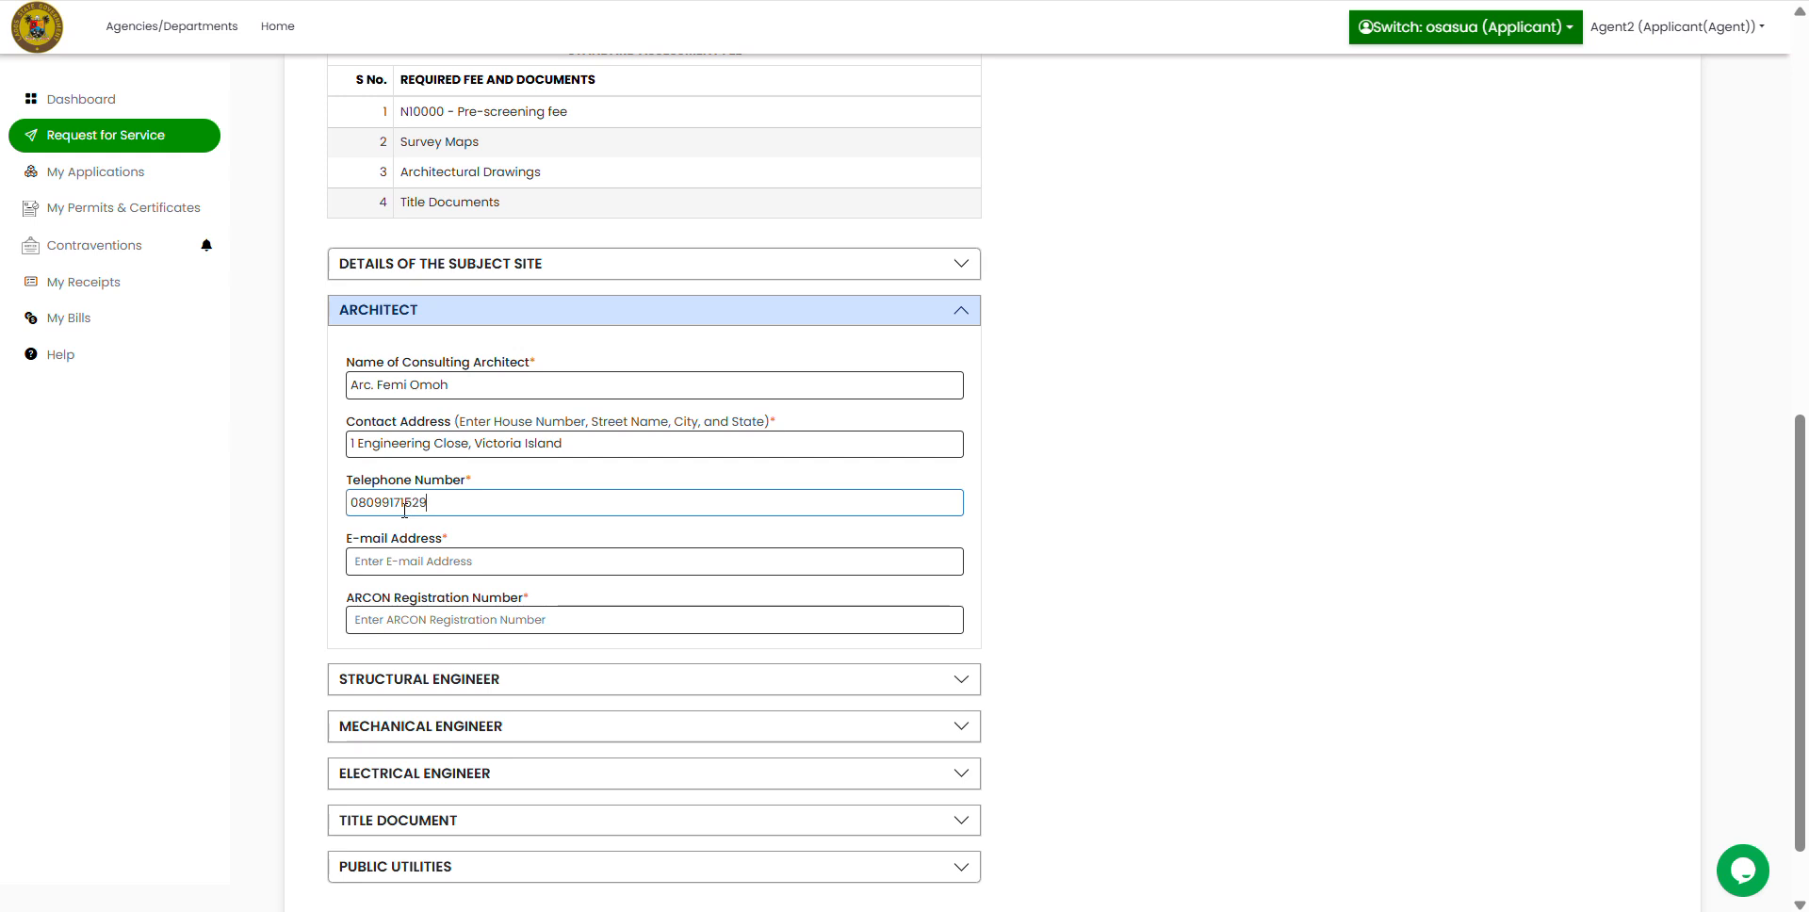
click(461, 550)
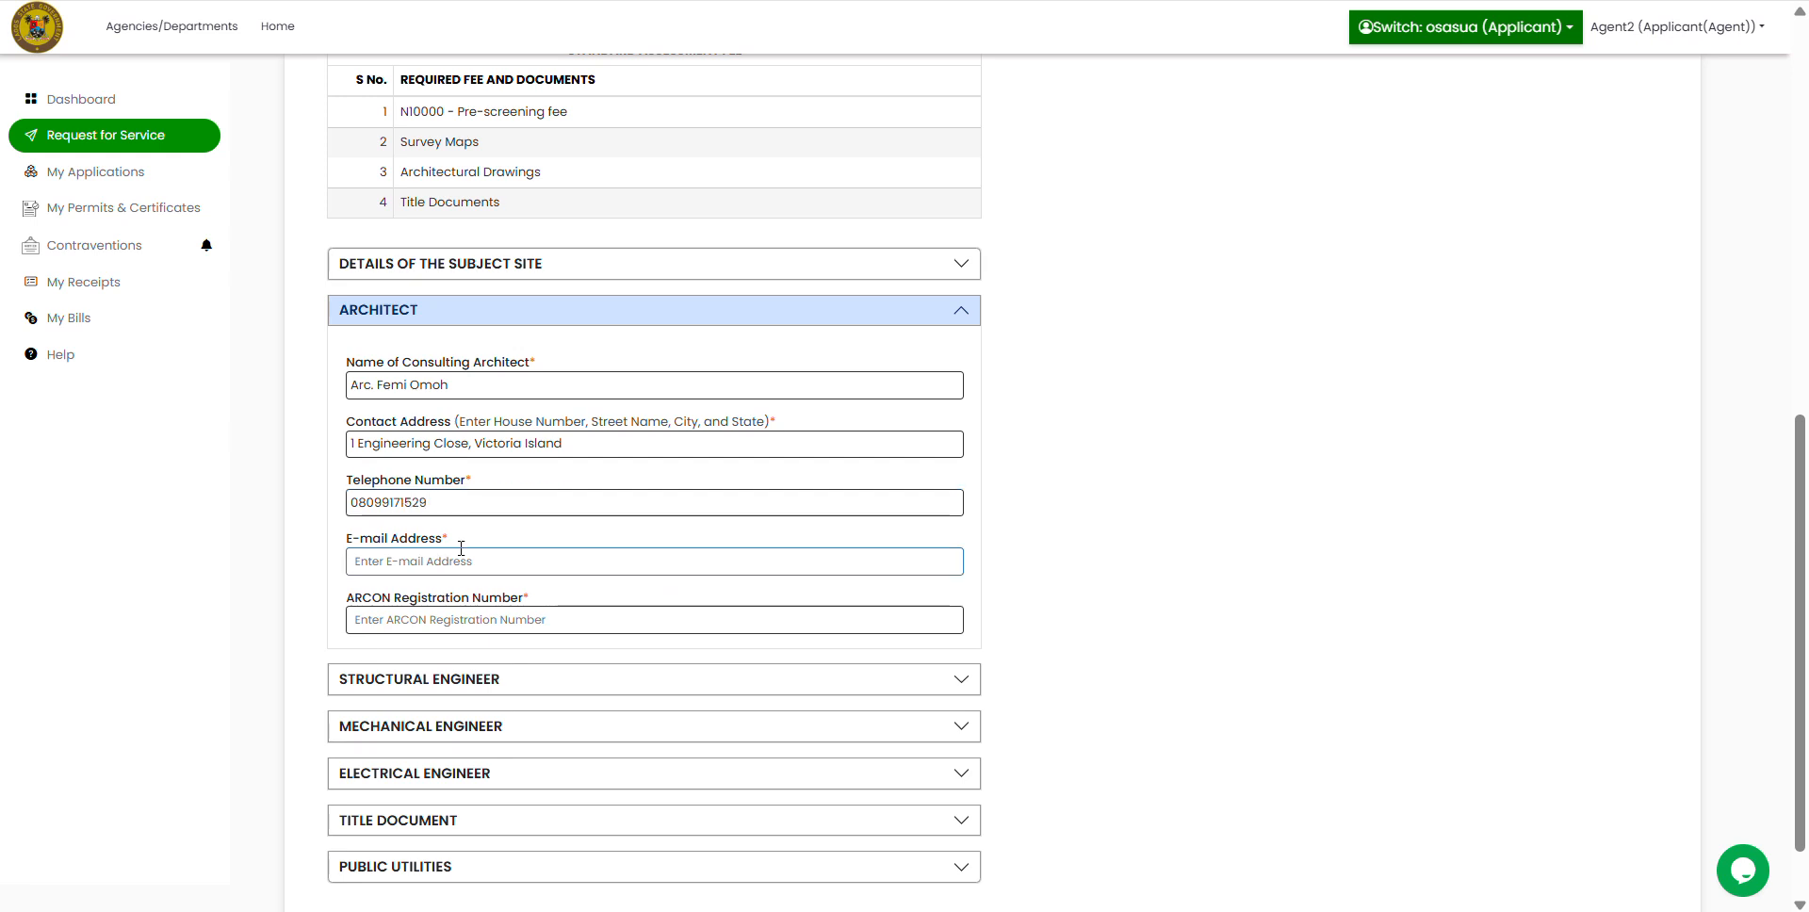
click(449, 618)
text(R123456)
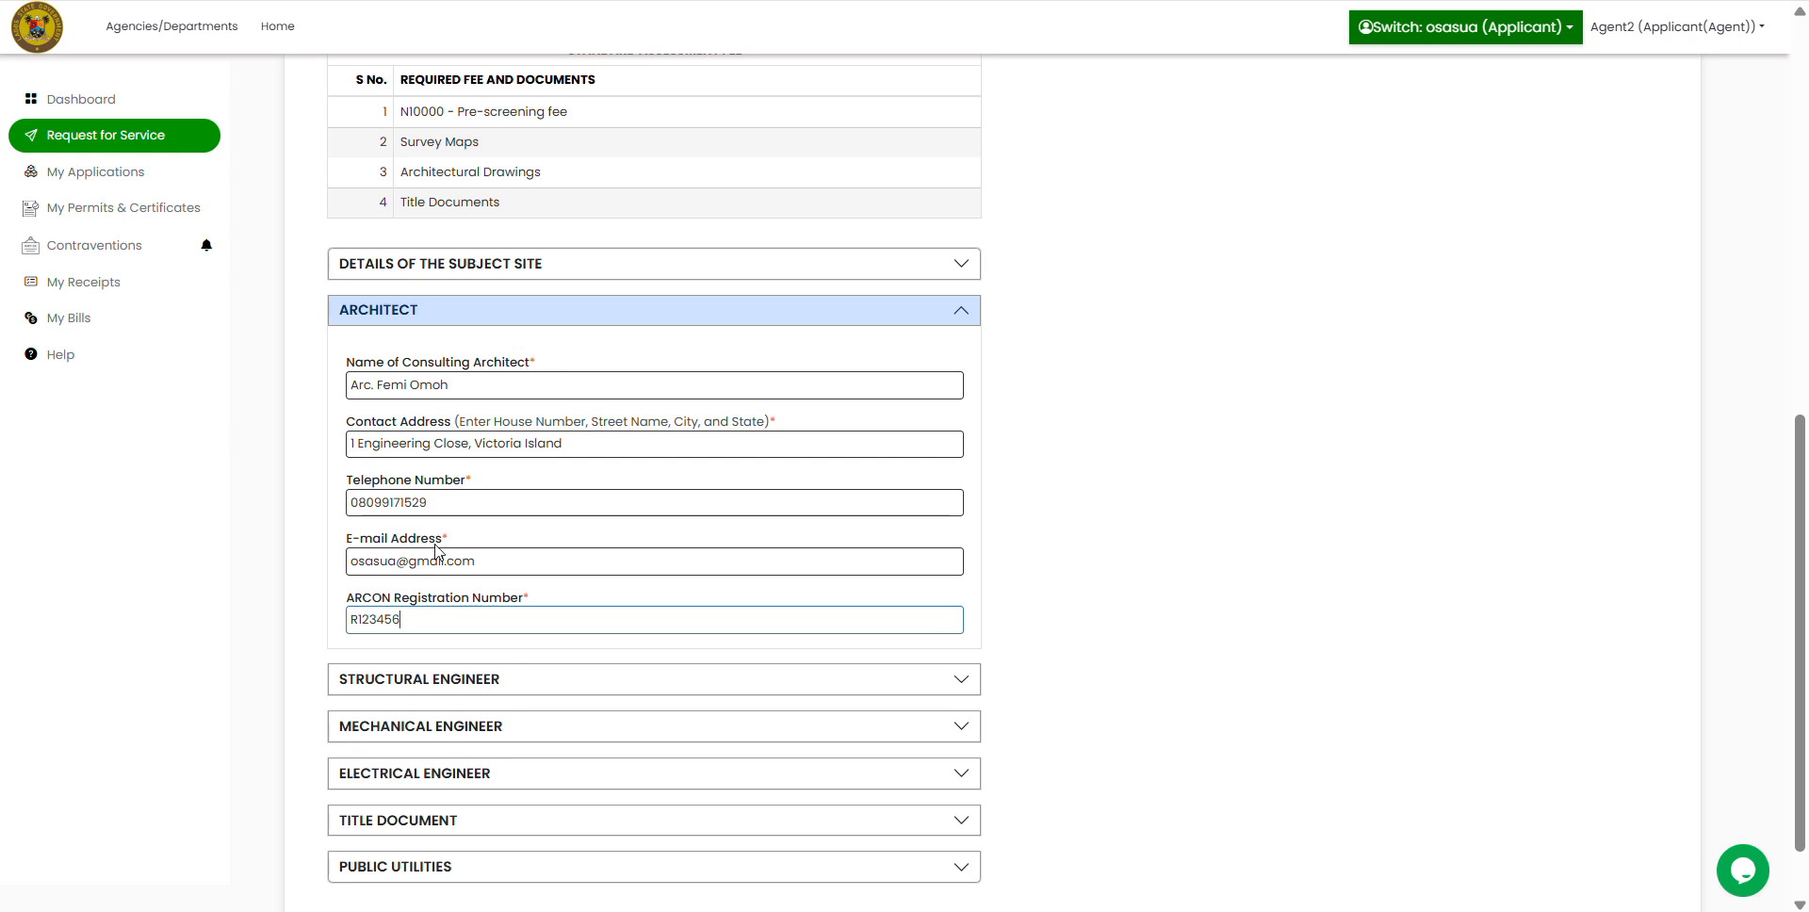
click(964, 321)
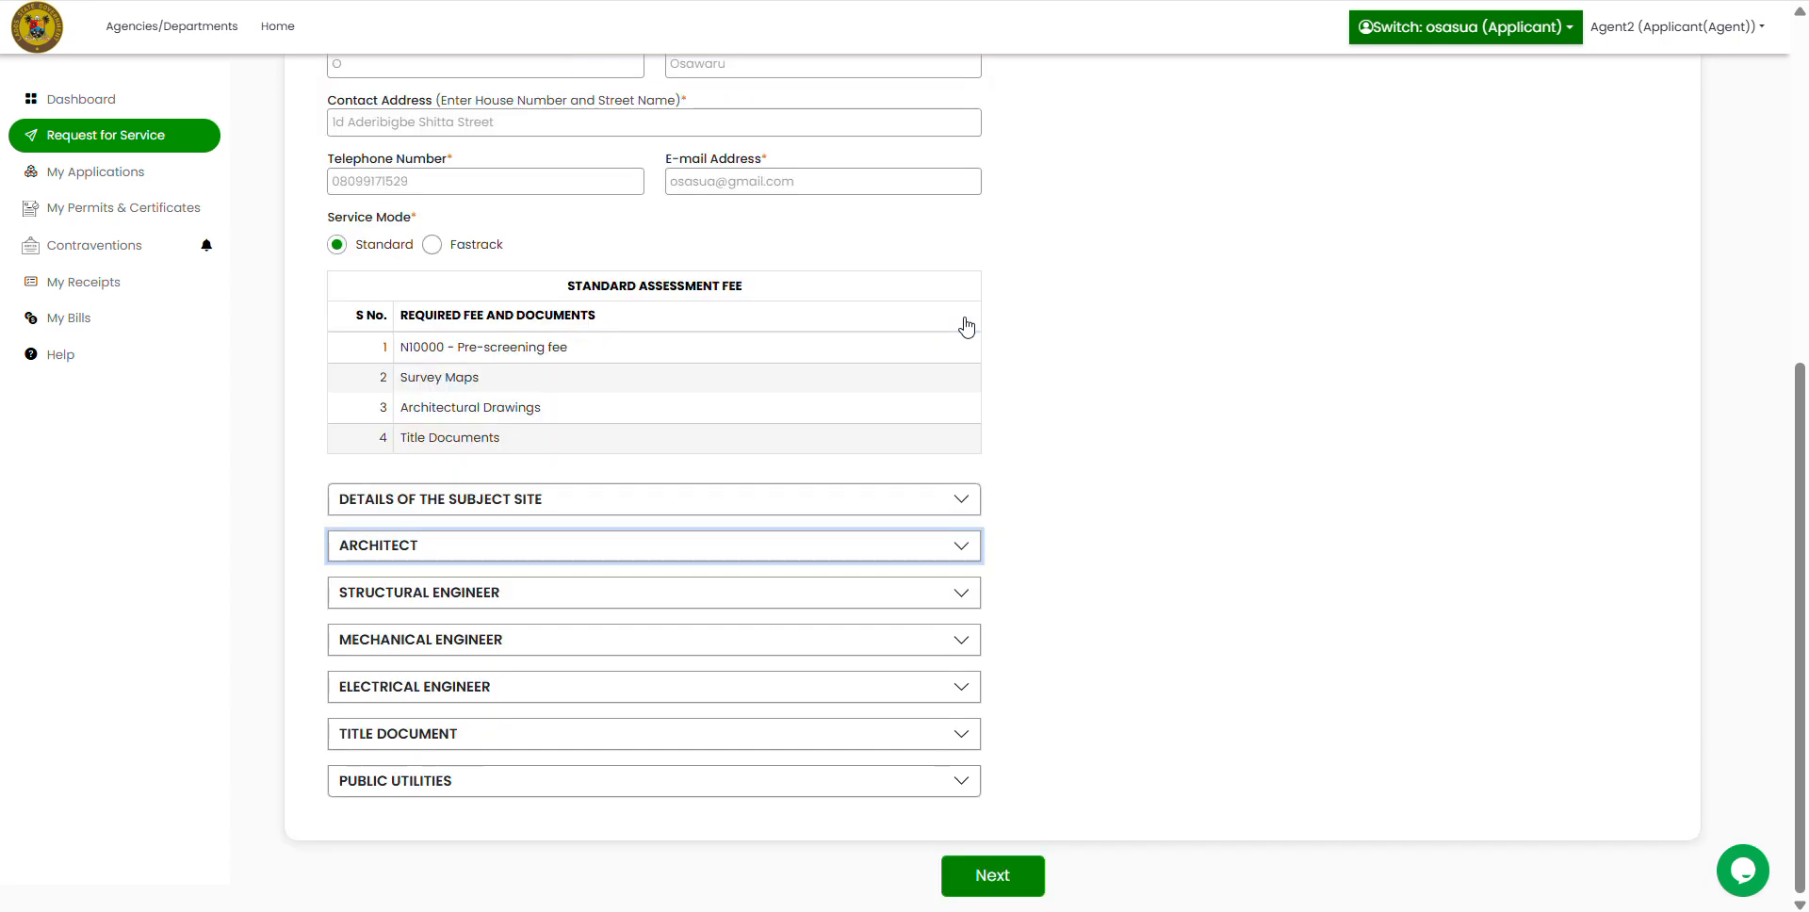
click(965, 597)
scroll(1163, 628, down, 3)
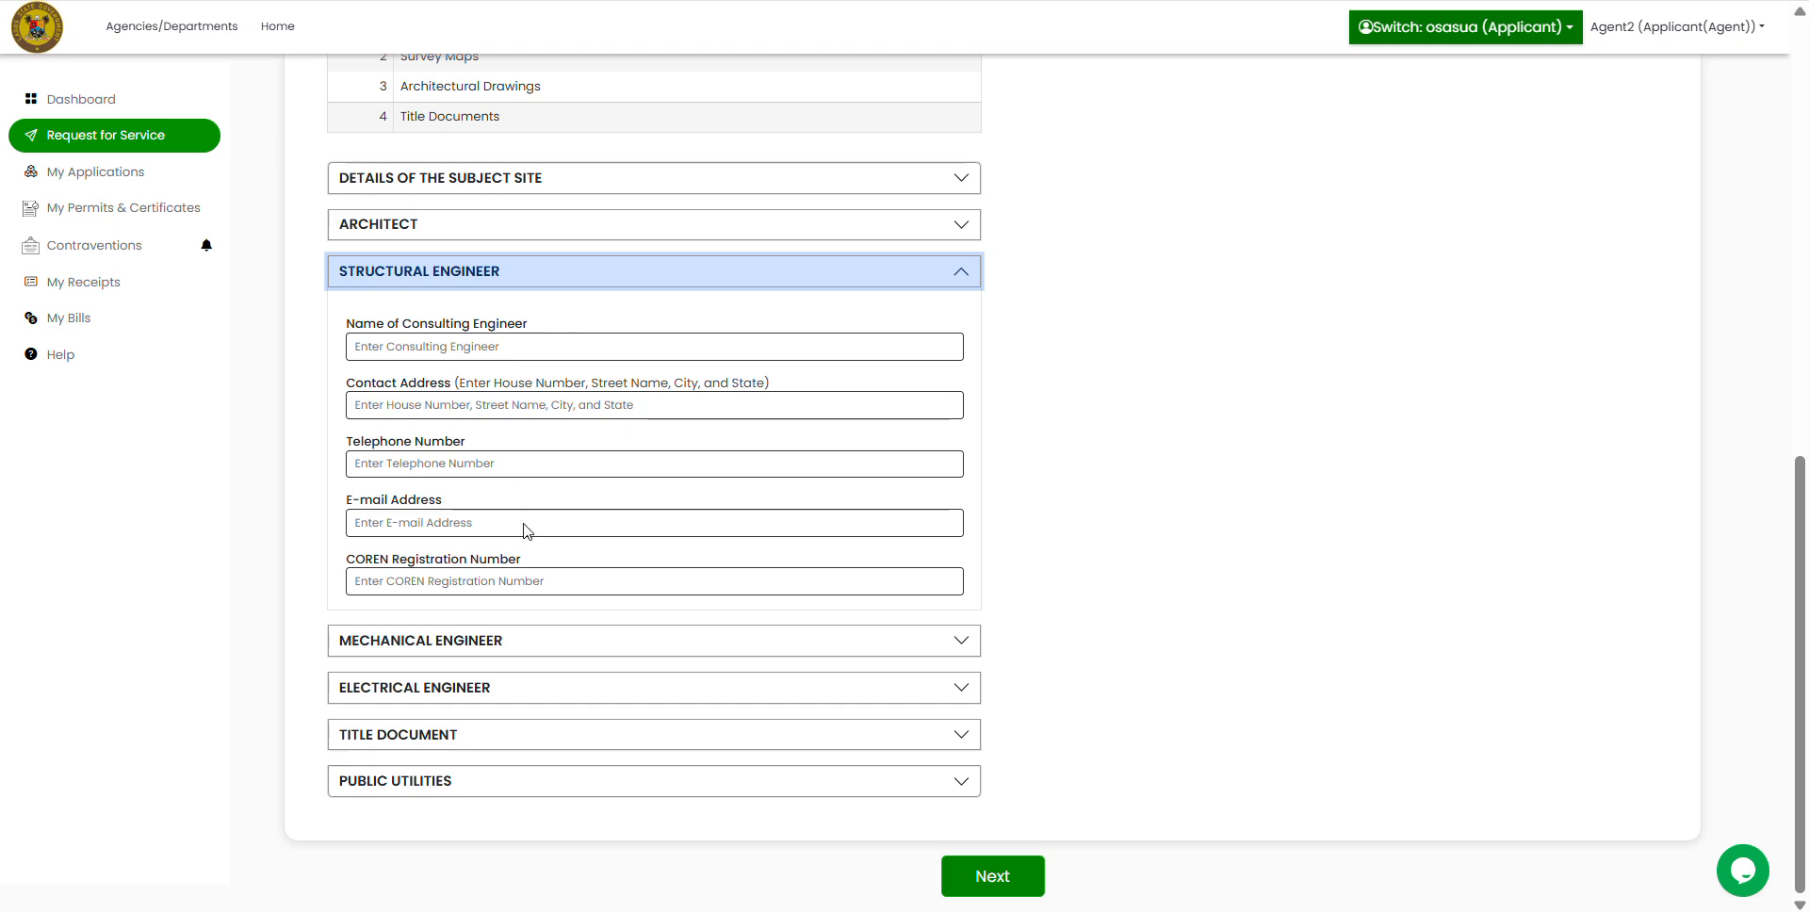
click(947, 275)
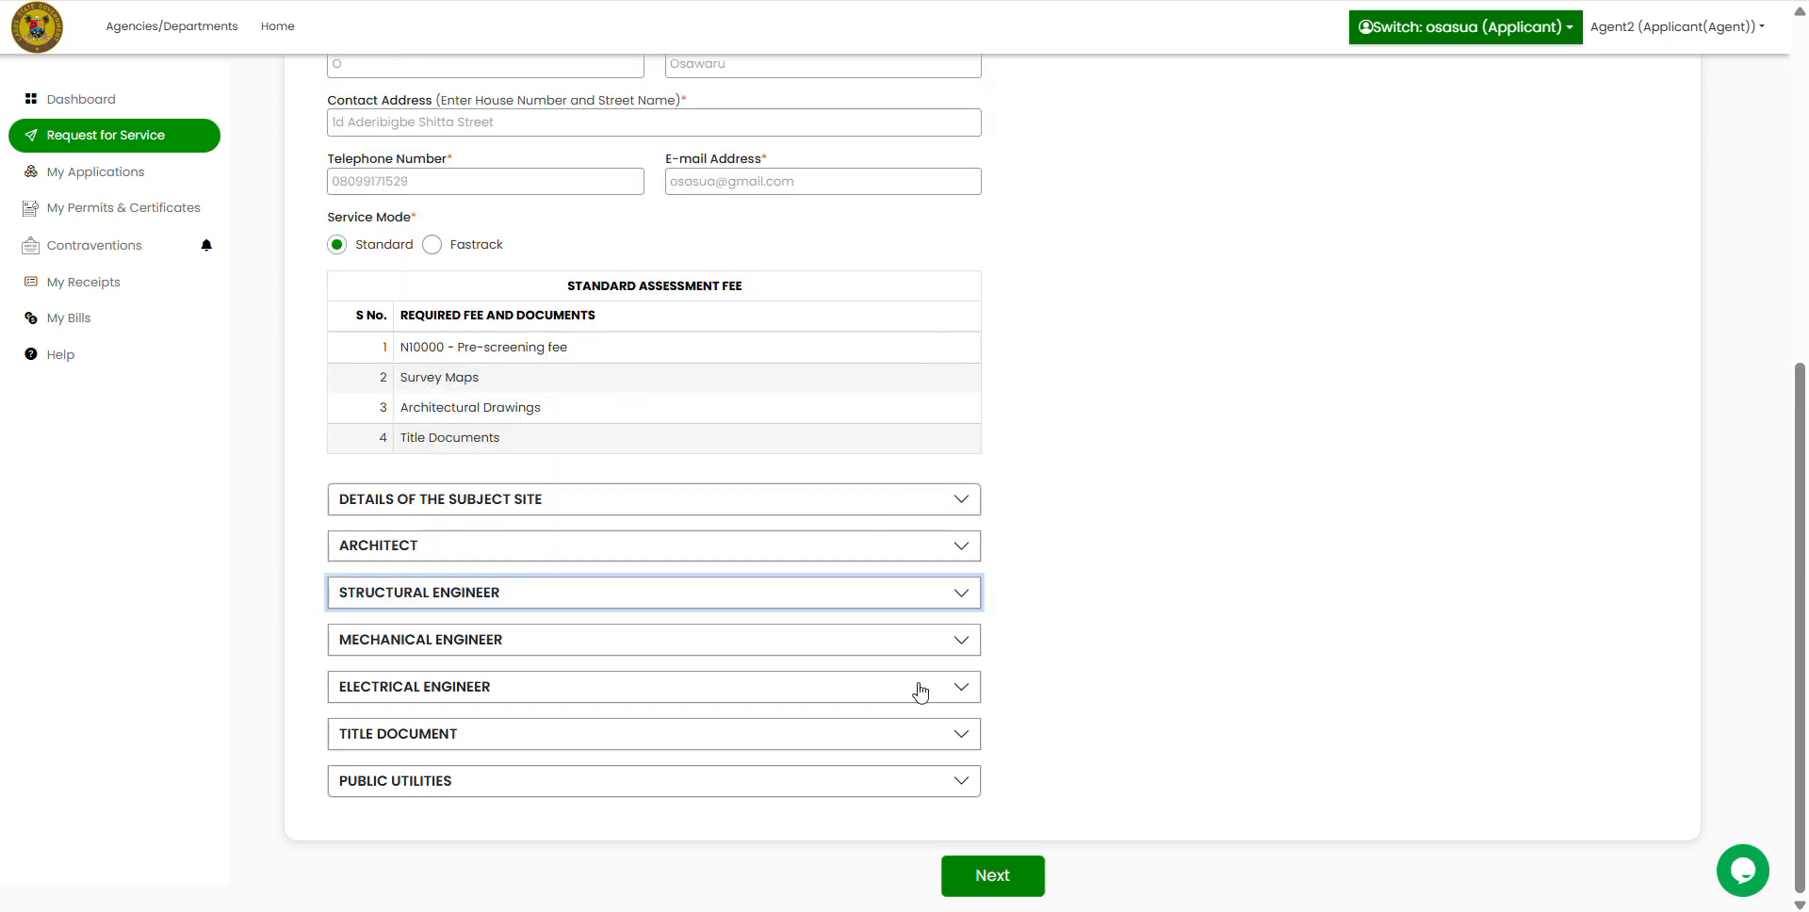
click(963, 595)
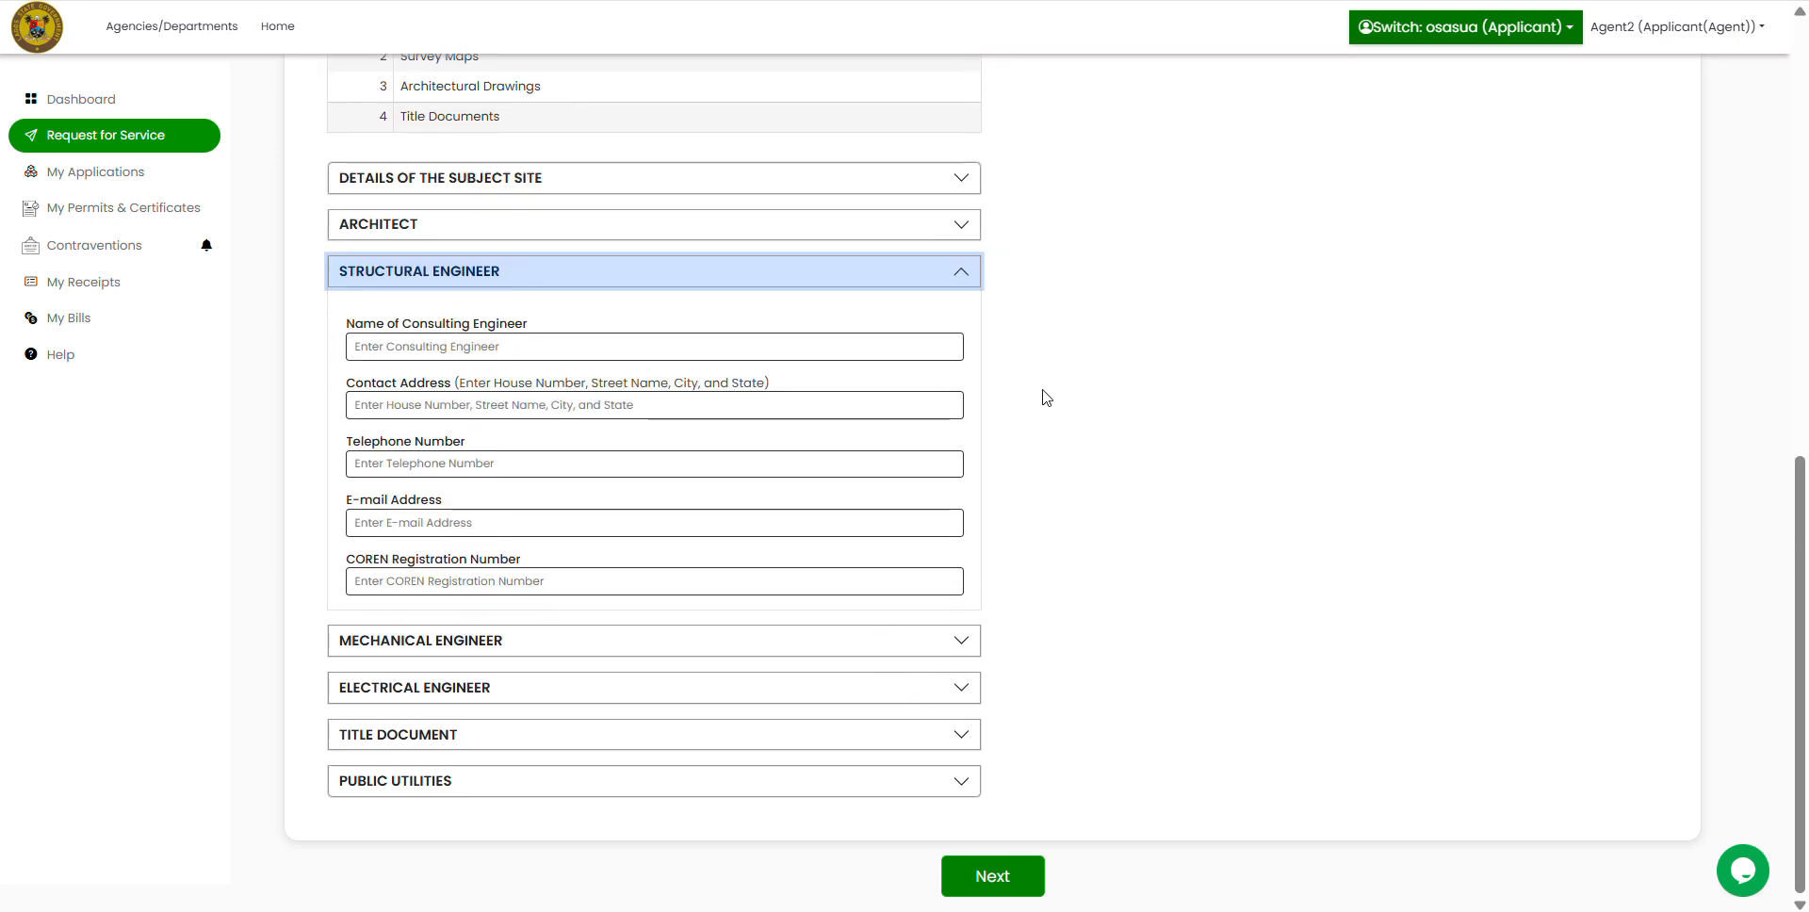
click(962, 275)
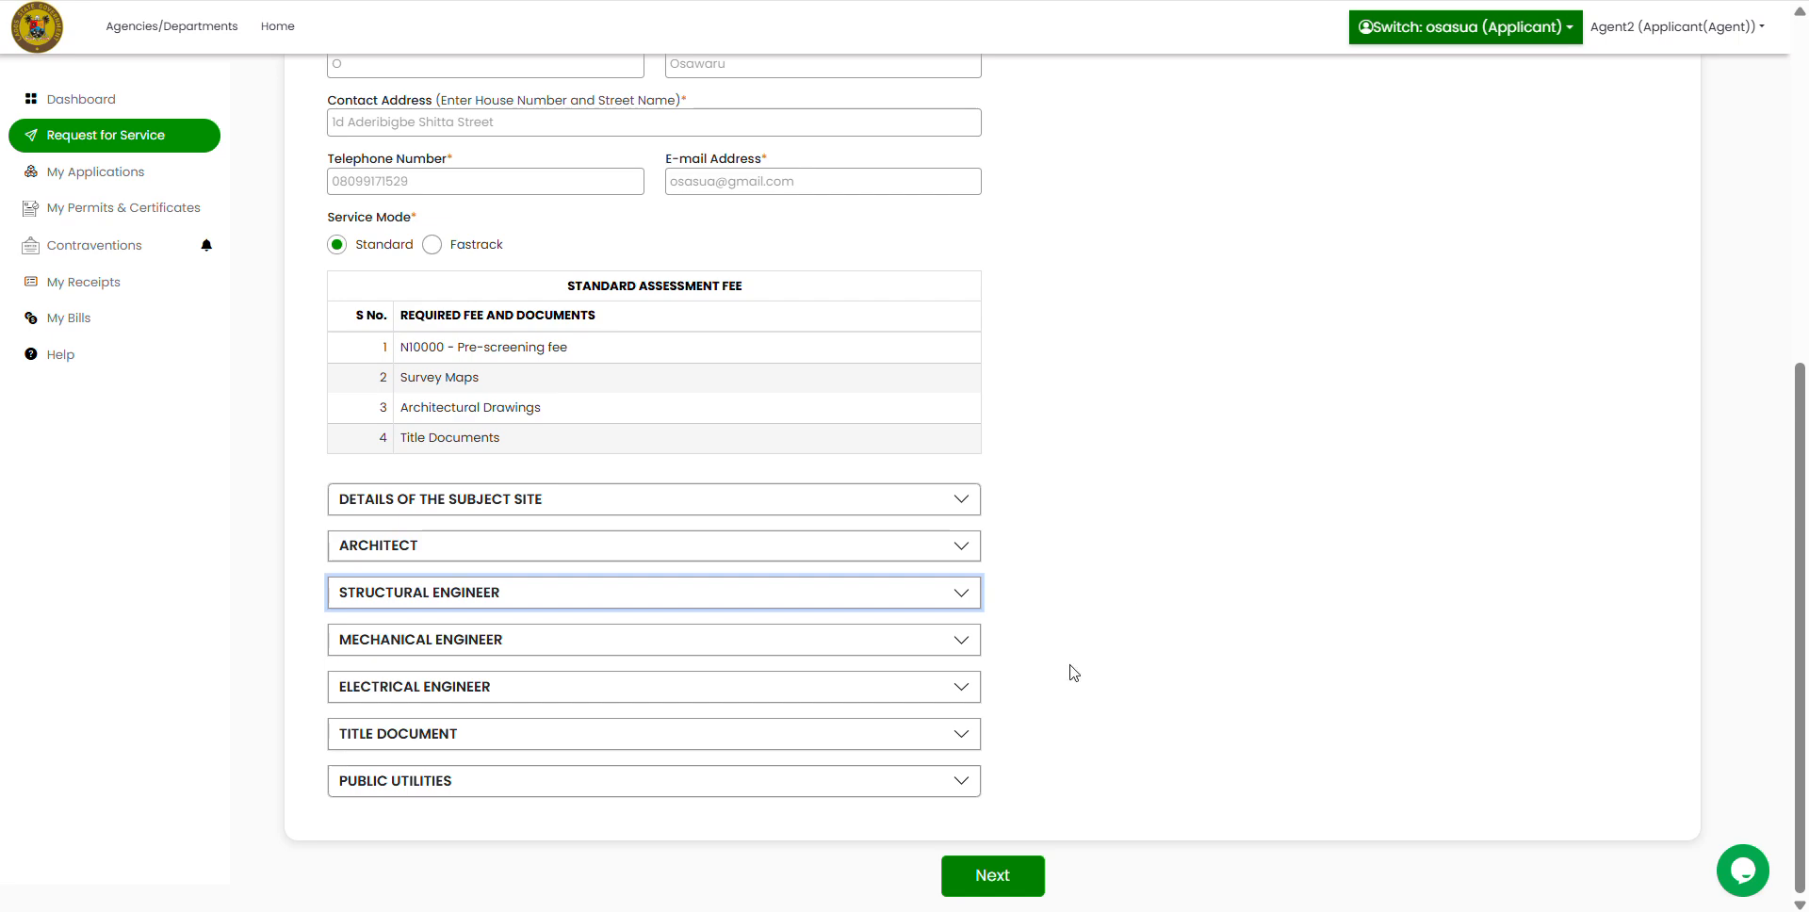
click(957, 642)
scroll(1116, 636, down, 3)
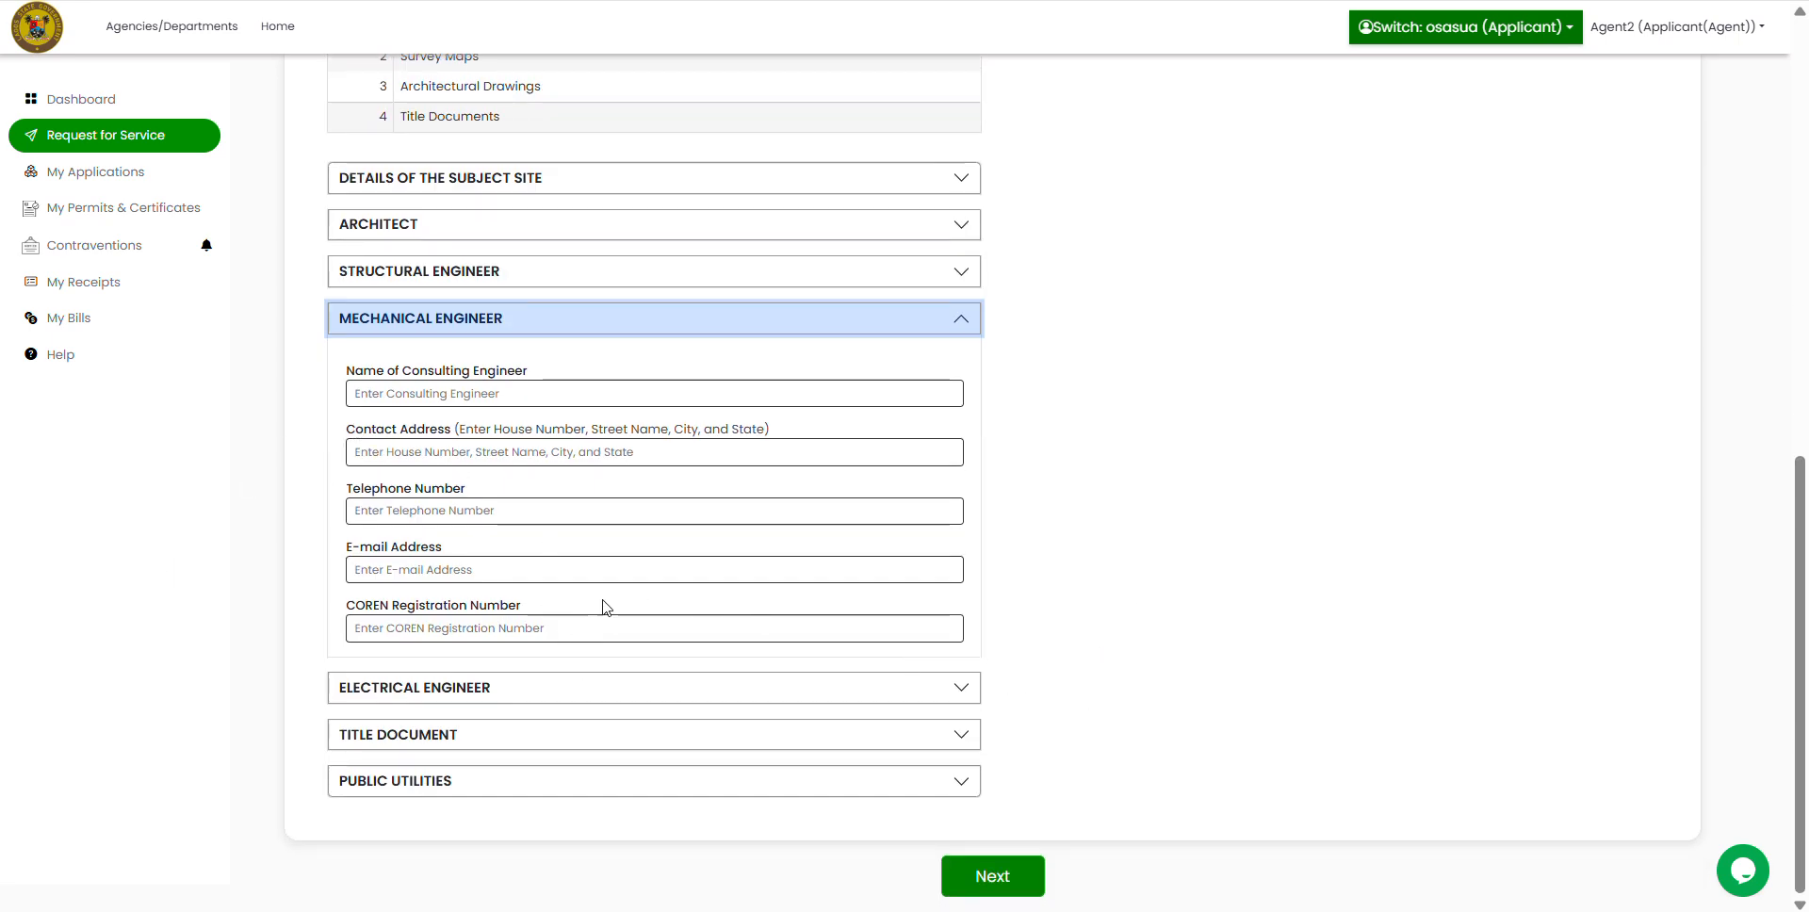
click(962, 328)
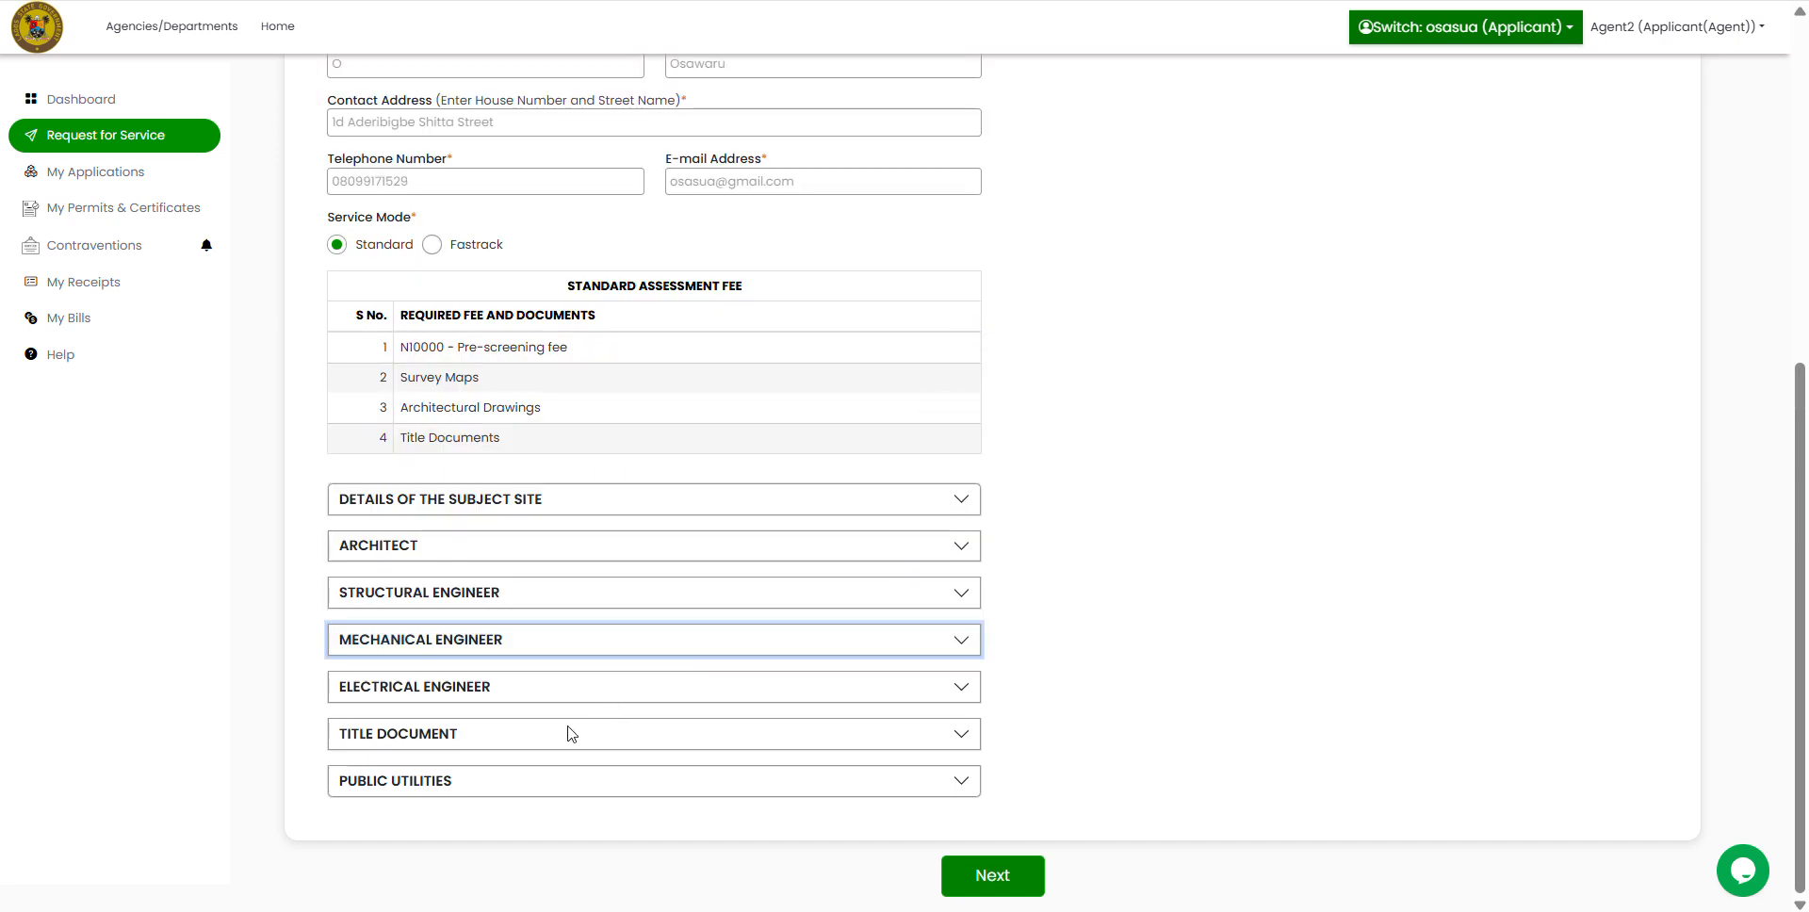
Step: Record land from L.S.D.P.C., Freehold interest and Governor's consent as evidence, then collapse the section
click(960, 734)
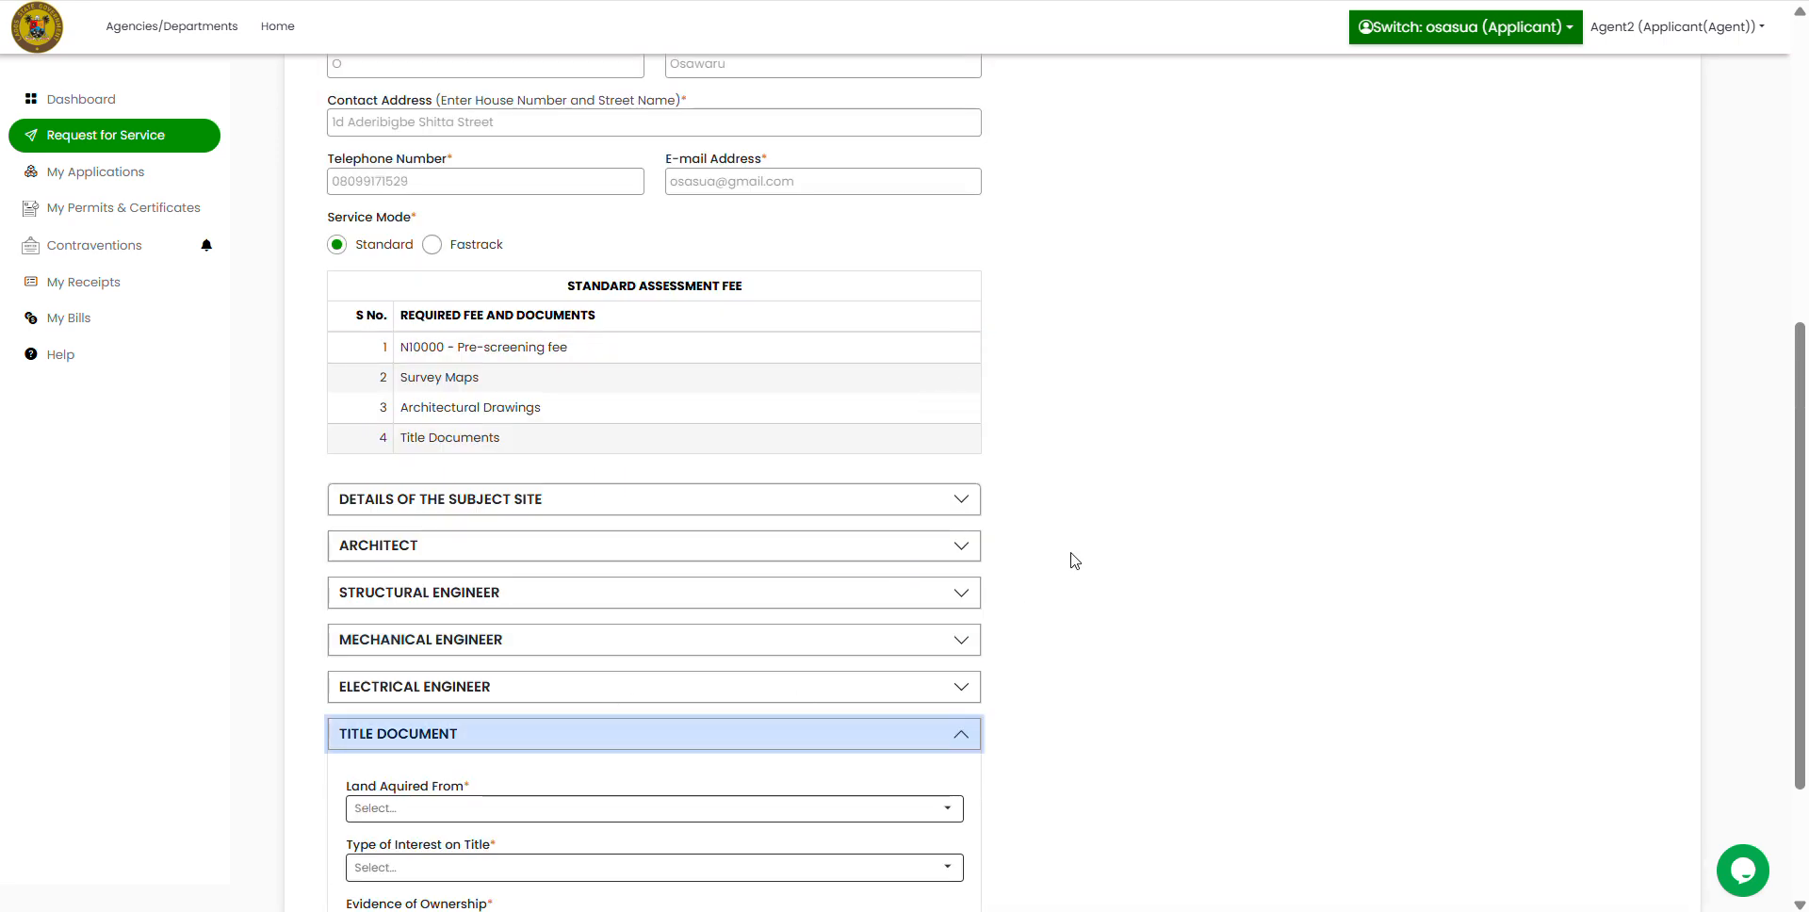
scroll(1225, 574, down, 3)
click(949, 610)
click(391, 634)
click(947, 663)
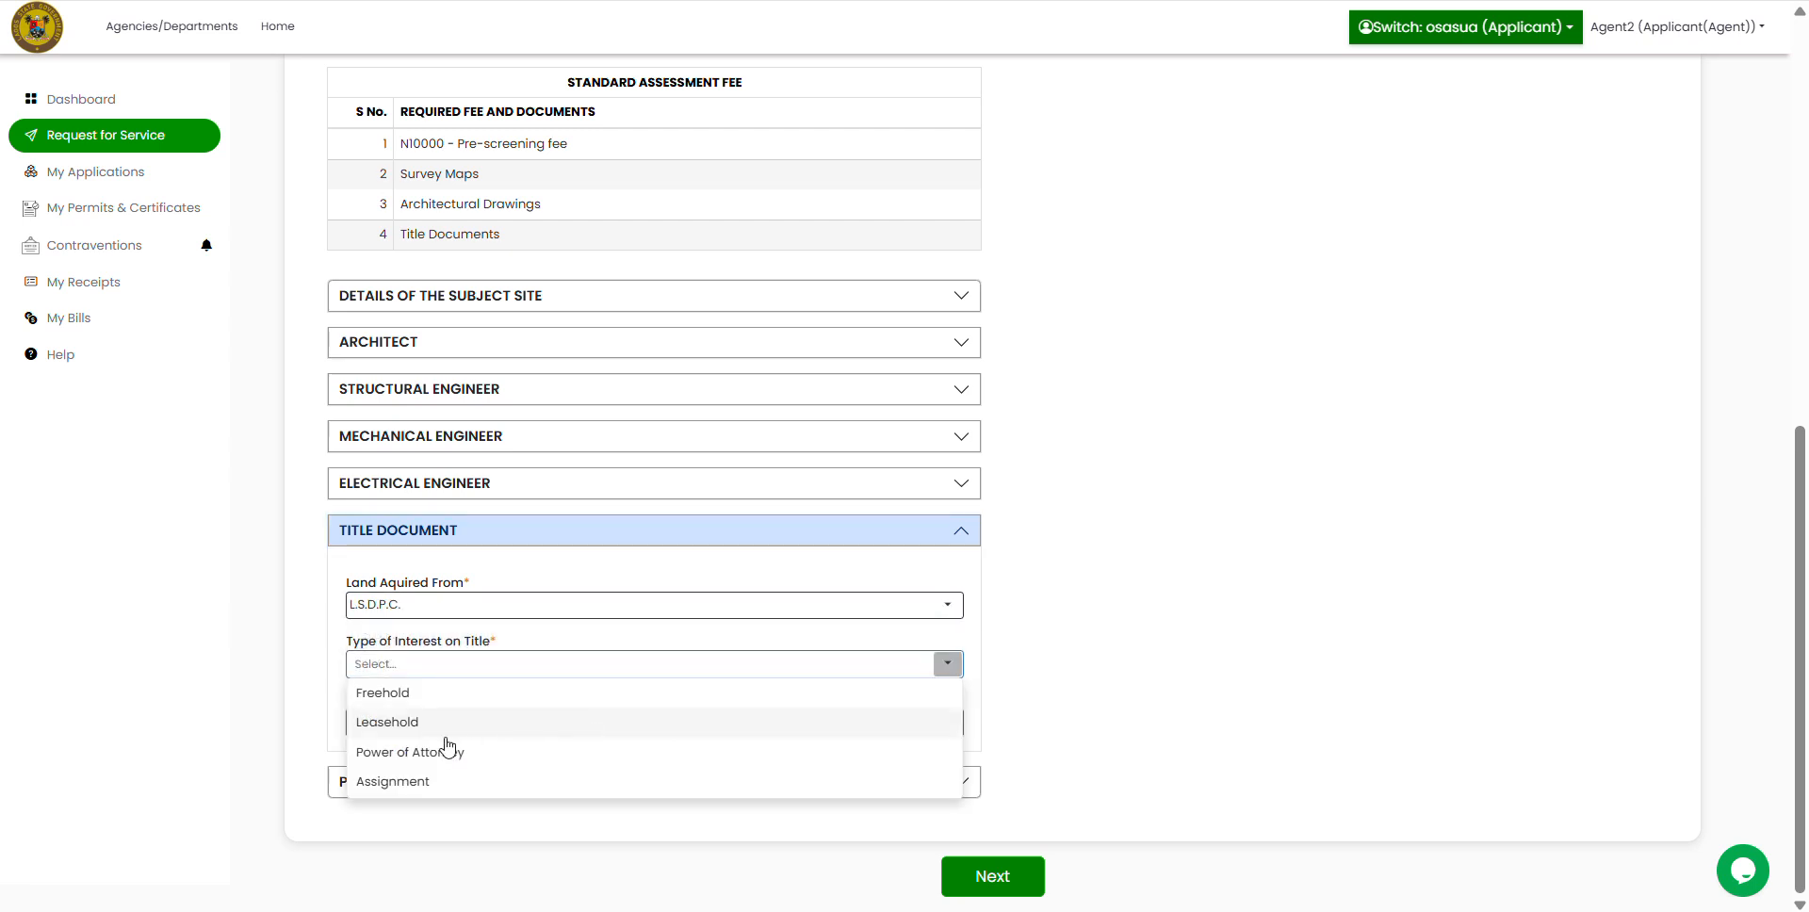
click(391, 694)
click(947, 726)
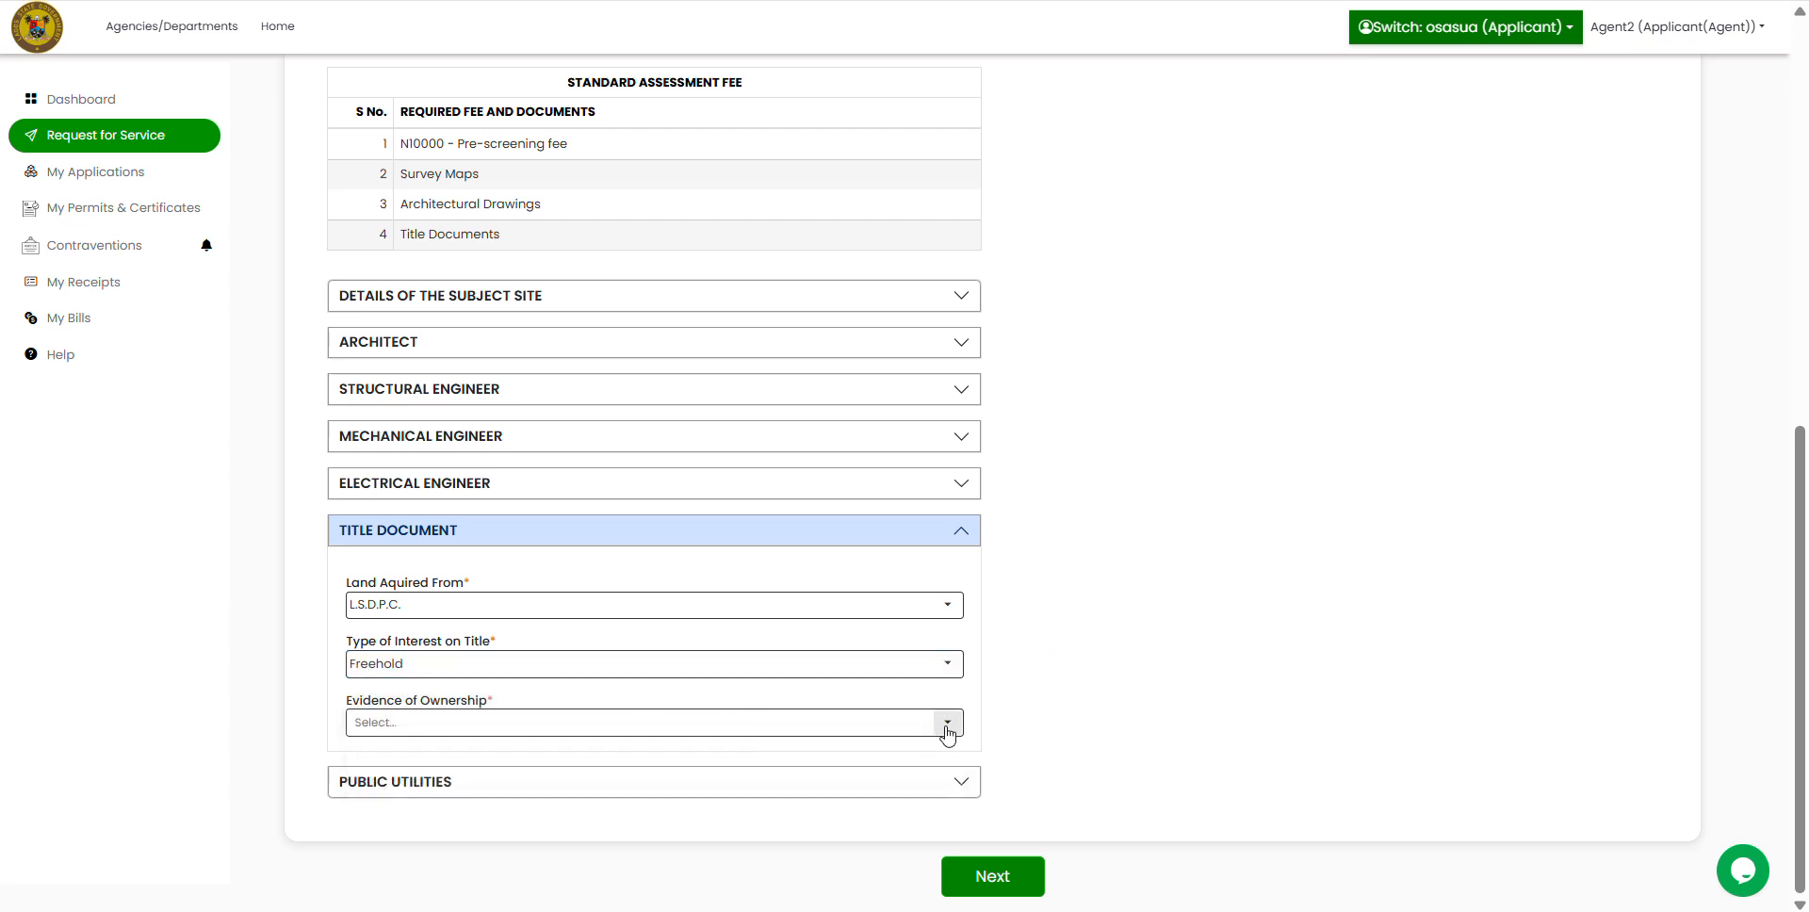
click(947, 733)
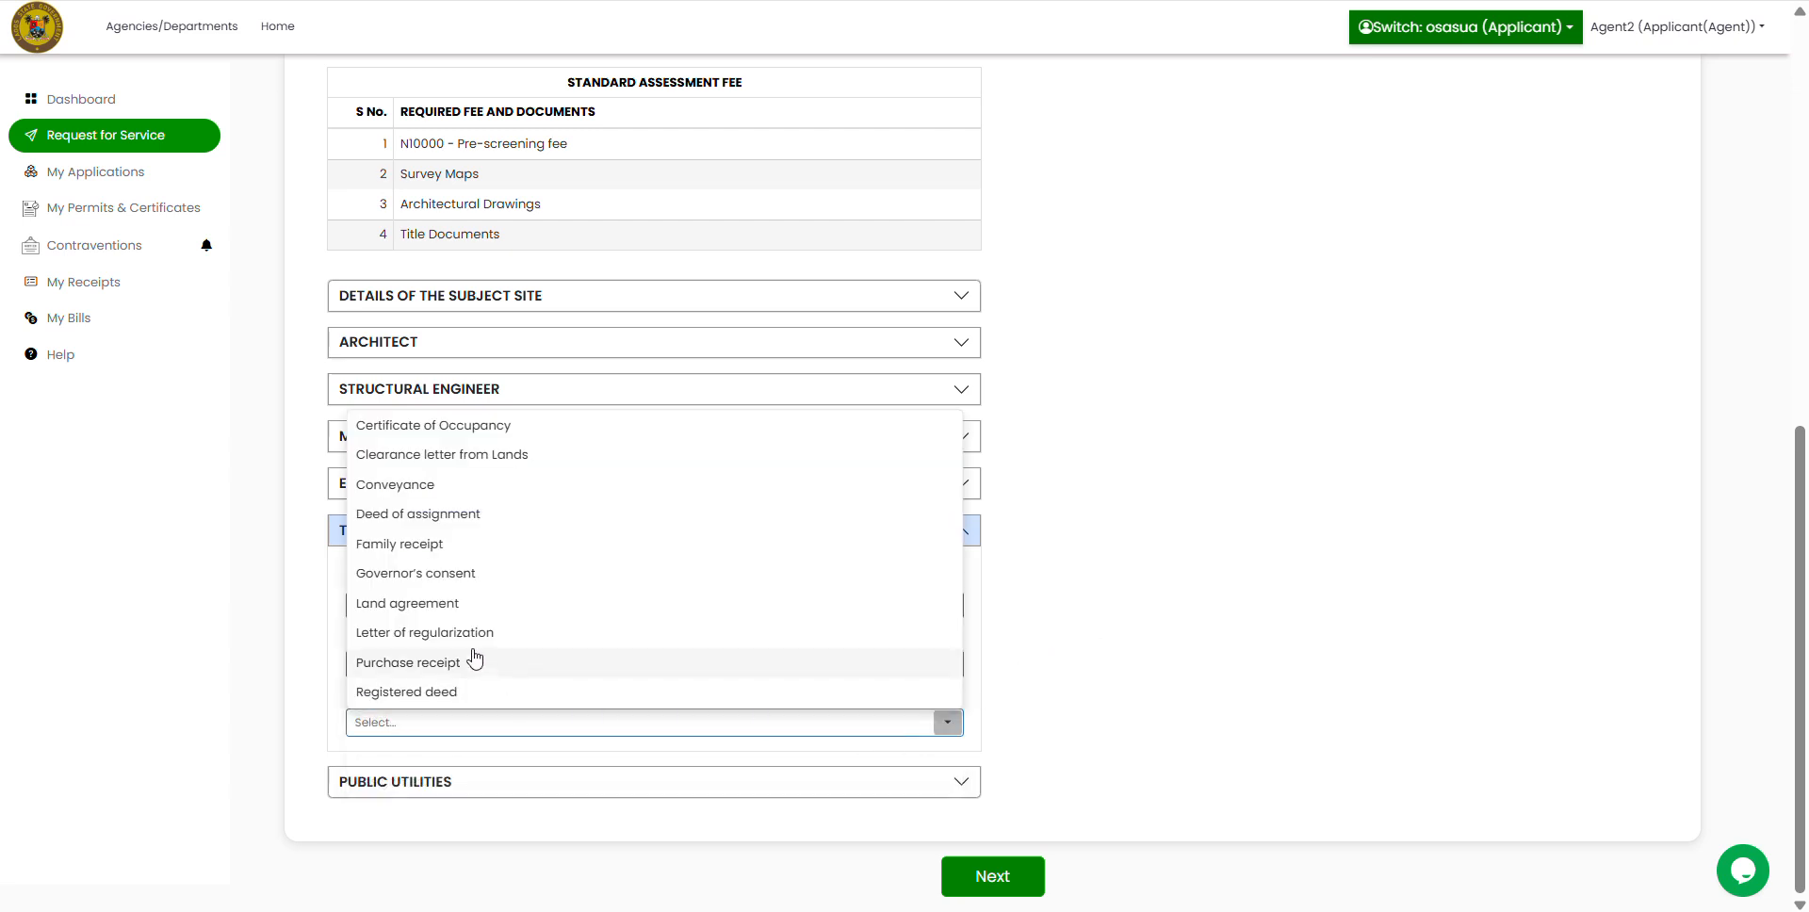
click(397, 576)
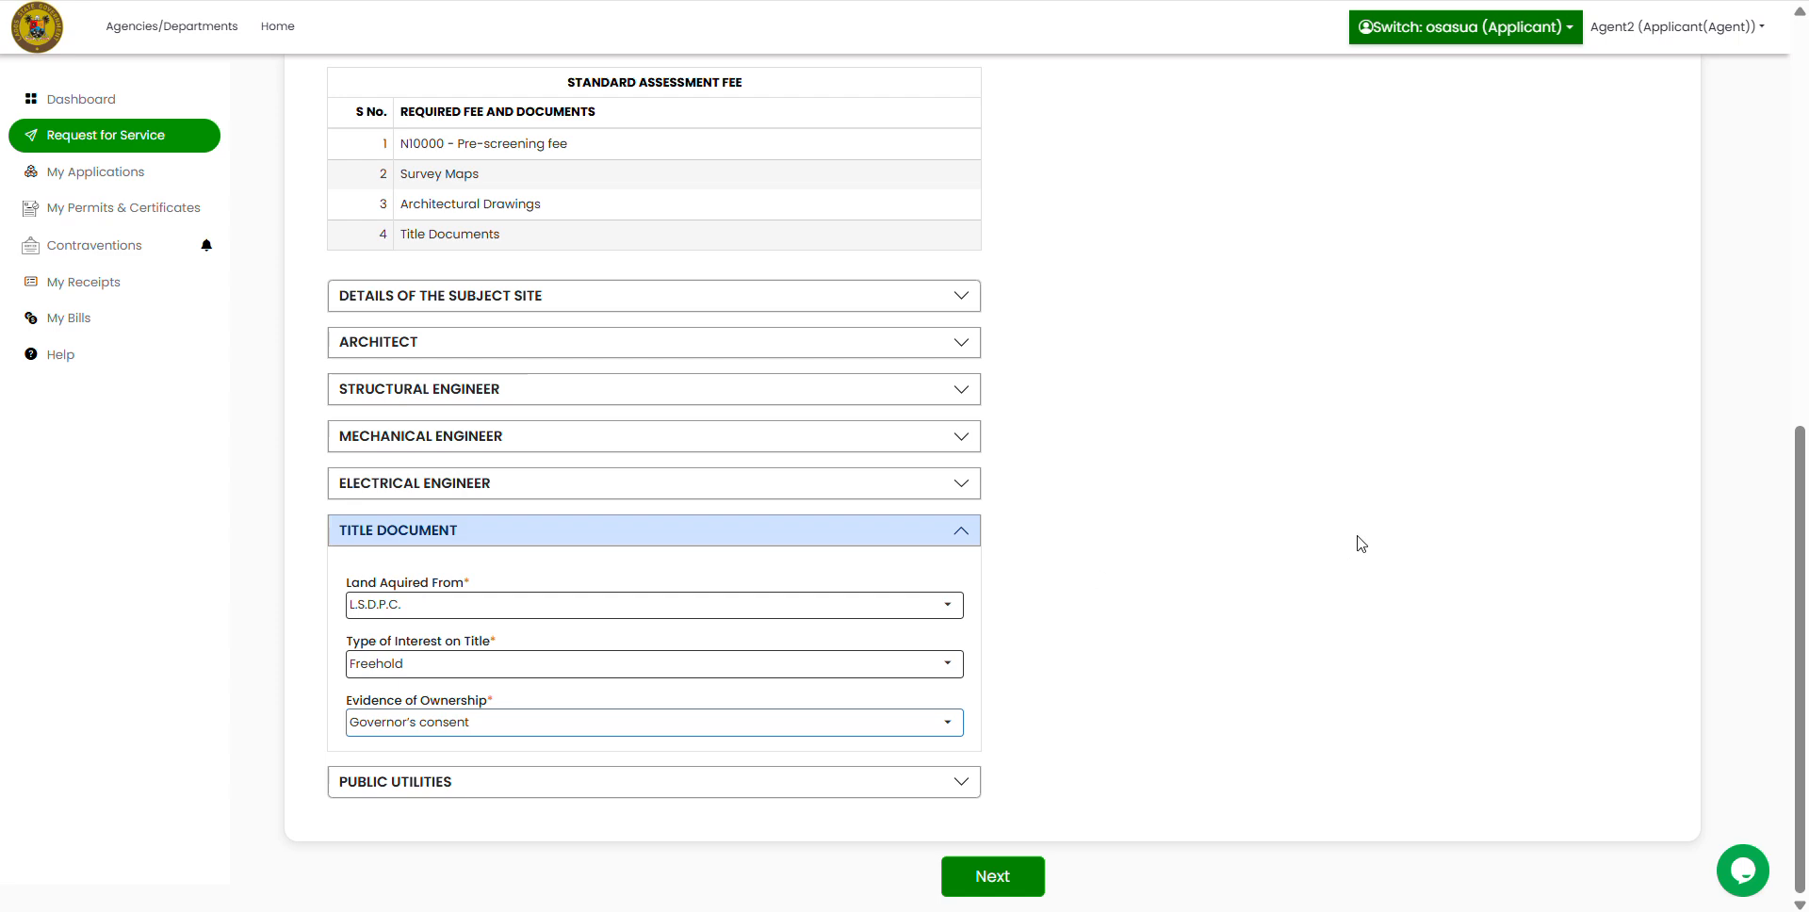
click(961, 530)
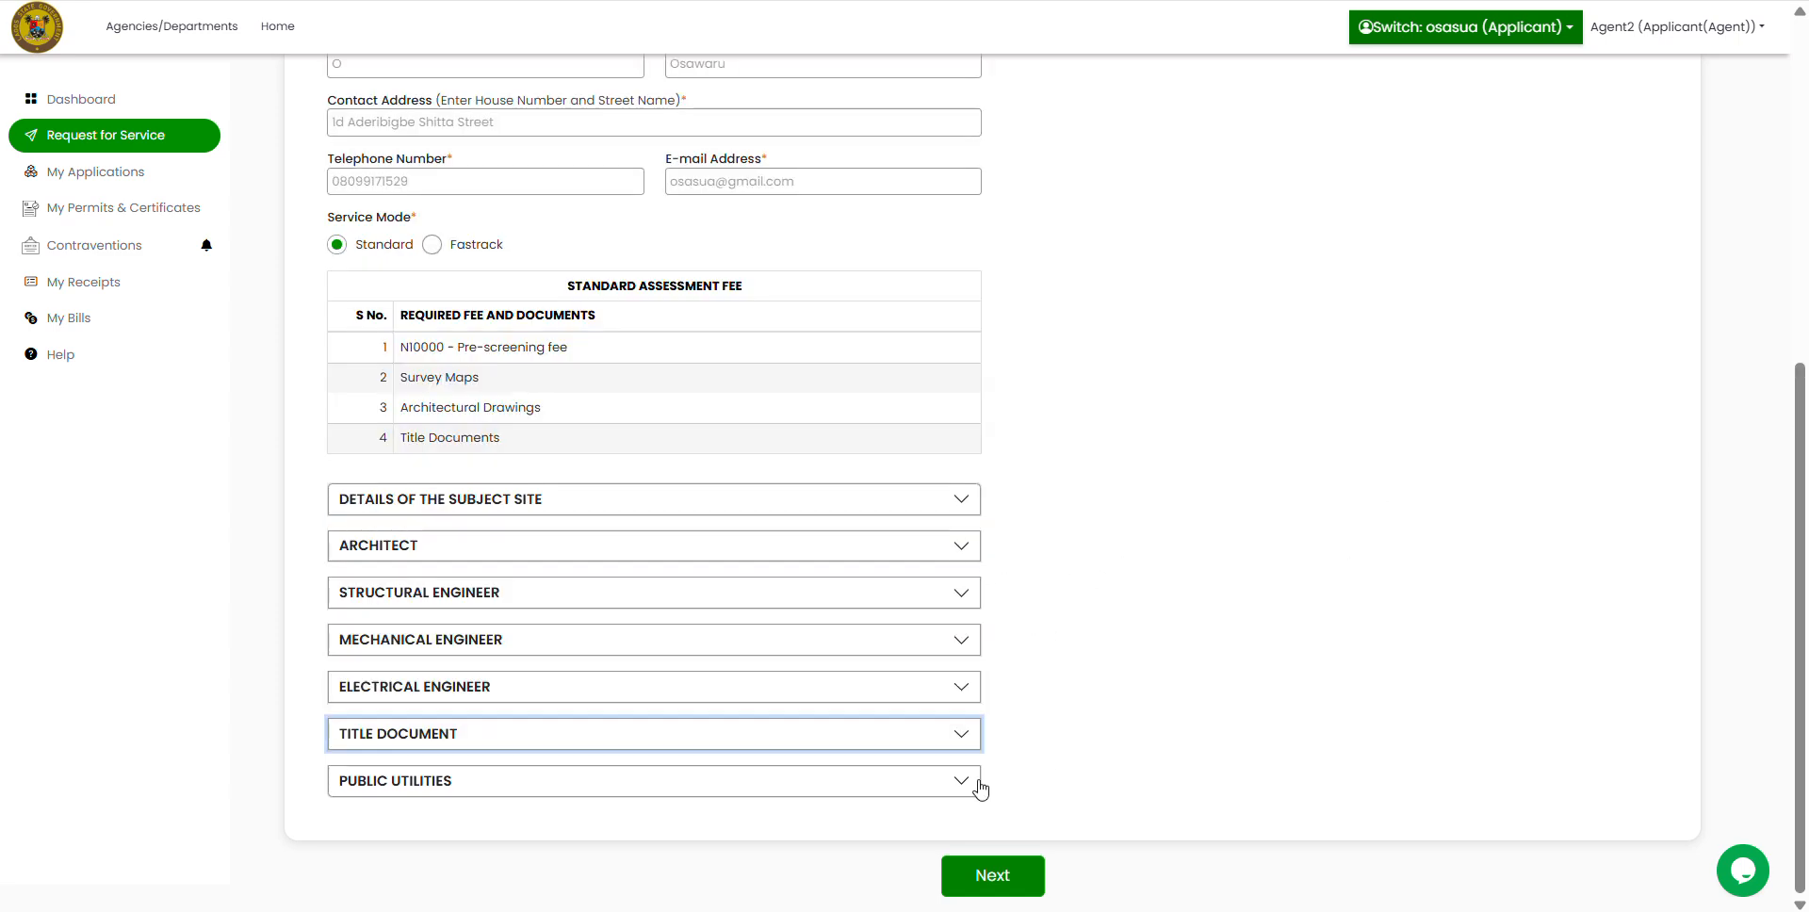
Step: Answer Yes for drainage, piped water, electricity, sprinkler, underground tank, borehole and fire-fighting equipment
click(953, 786)
scroll(1183, 620, down, 5)
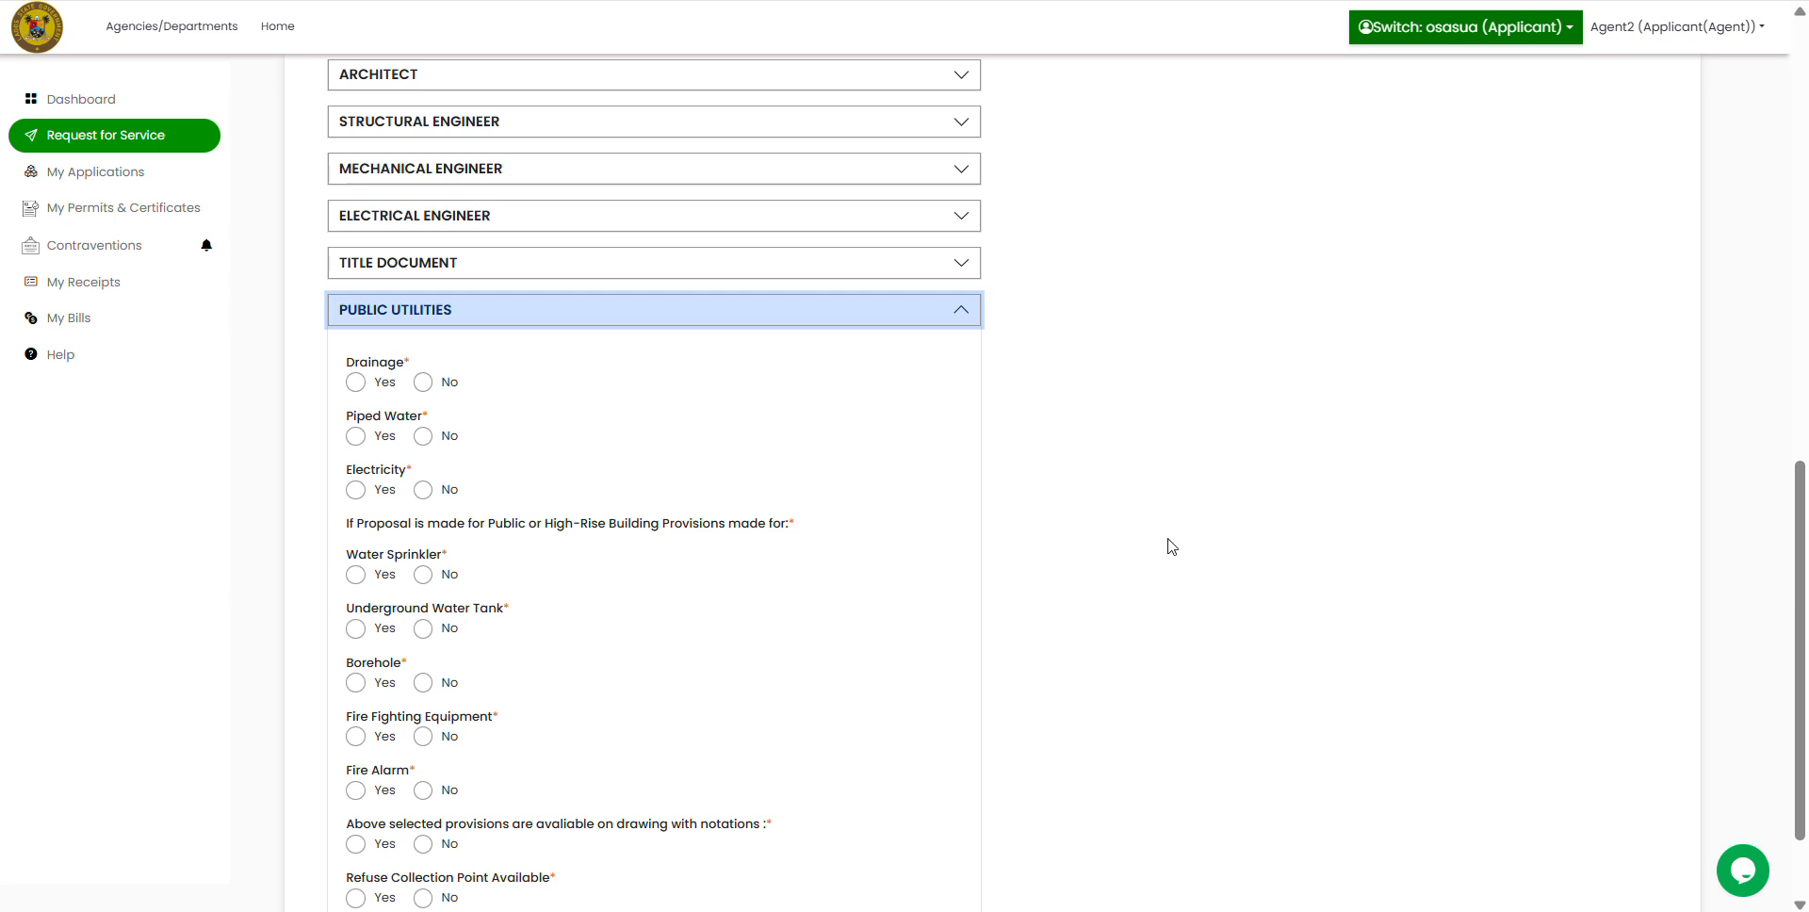
click(356, 382)
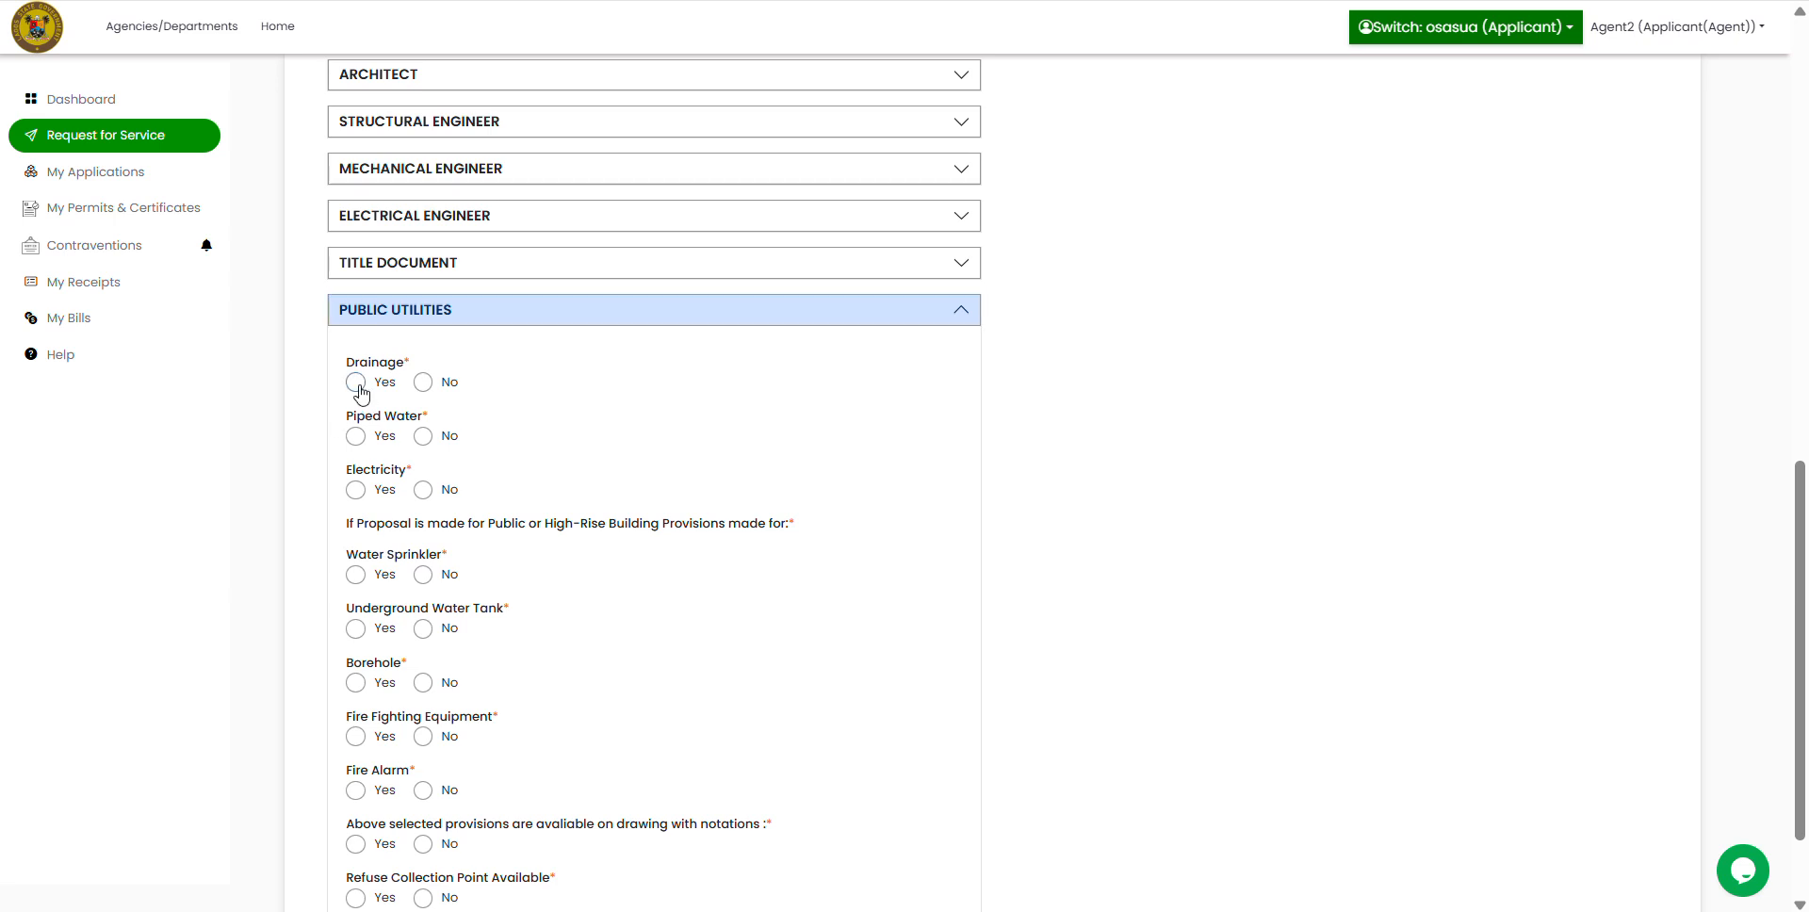
click(355, 436)
click(355, 489)
click(355, 573)
click(350, 632)
click(356, 684)
click(355, 736)
Step: Answer Yes for fire alarm, provisions on drawings and refuse collection point, then collapse Public Utilities
scroll(796, 629, down, 2)
click(355, 663)
click(355, 718)
click(355, 772)
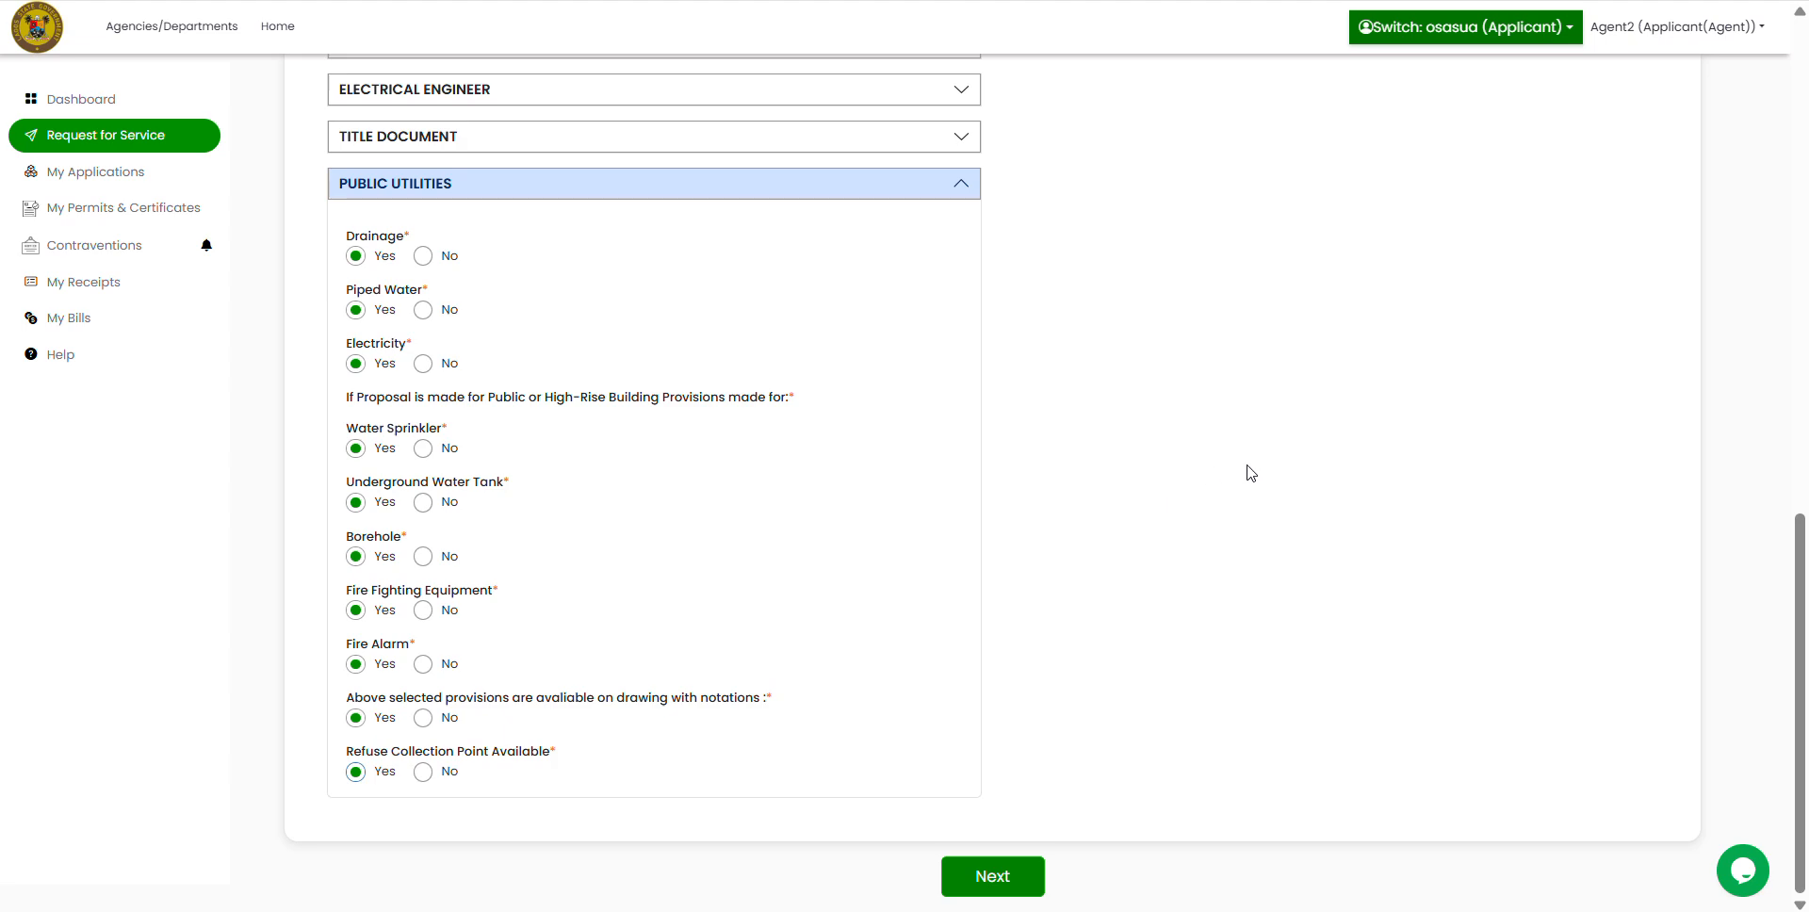
click(964, 190)
click(963, 190)
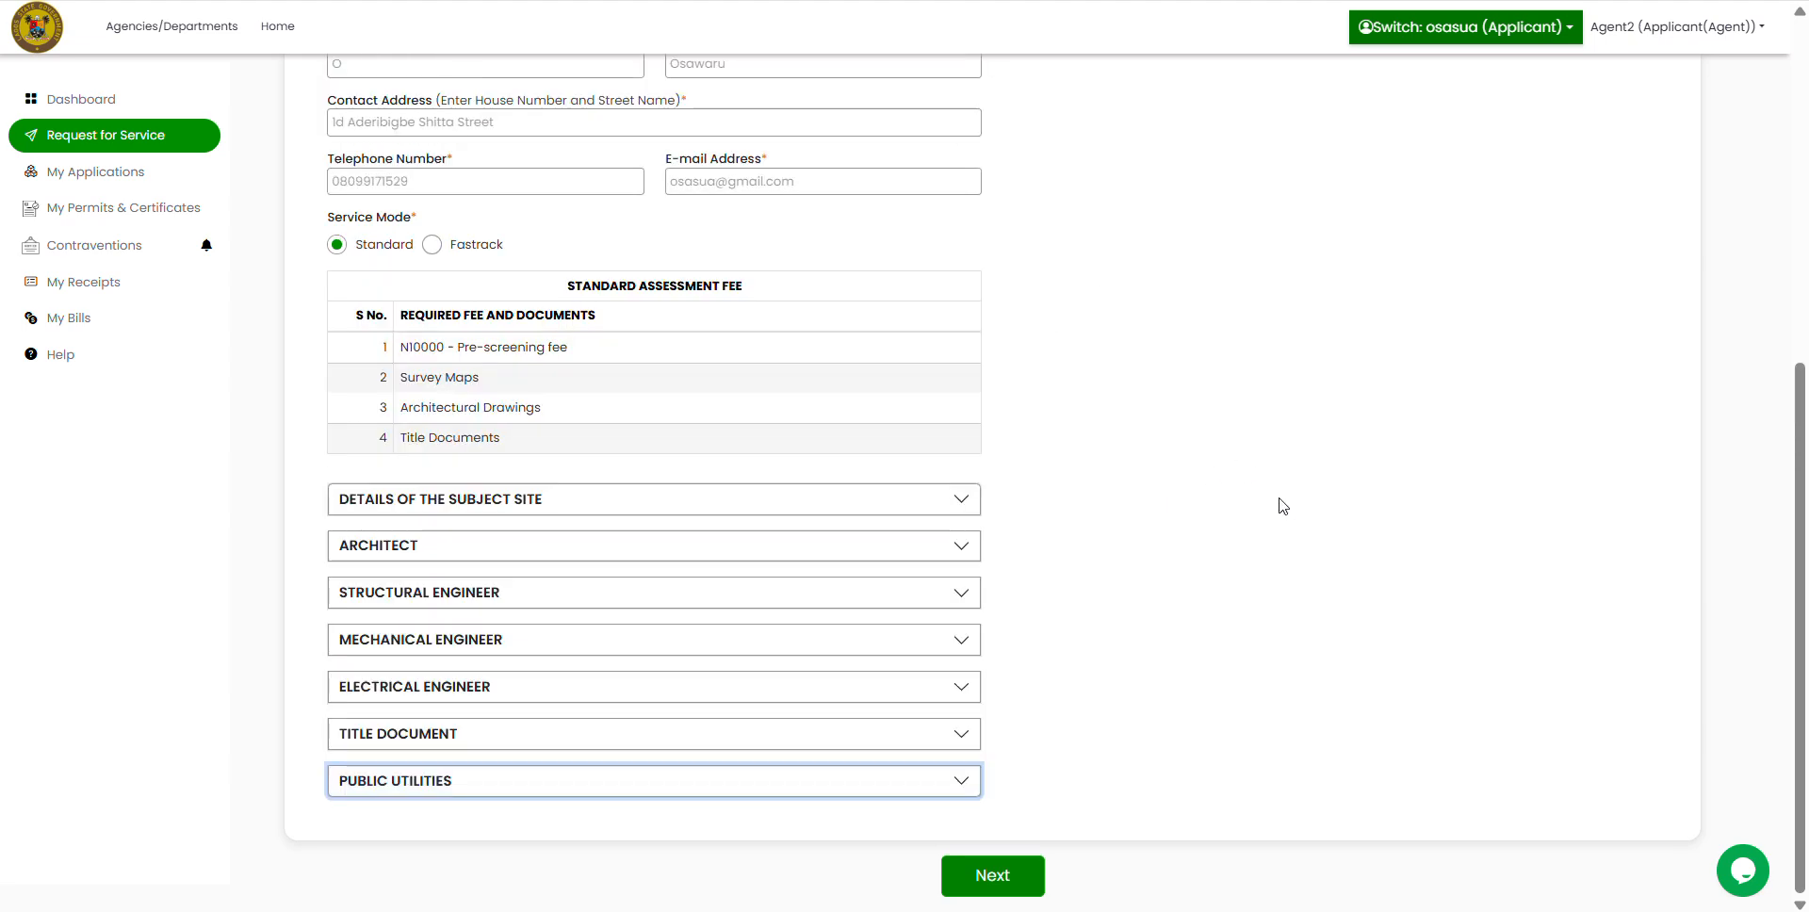
Step: Advance to the NGN 10,000.00 pre-screening fee page and start the payment
click(1015, 878)
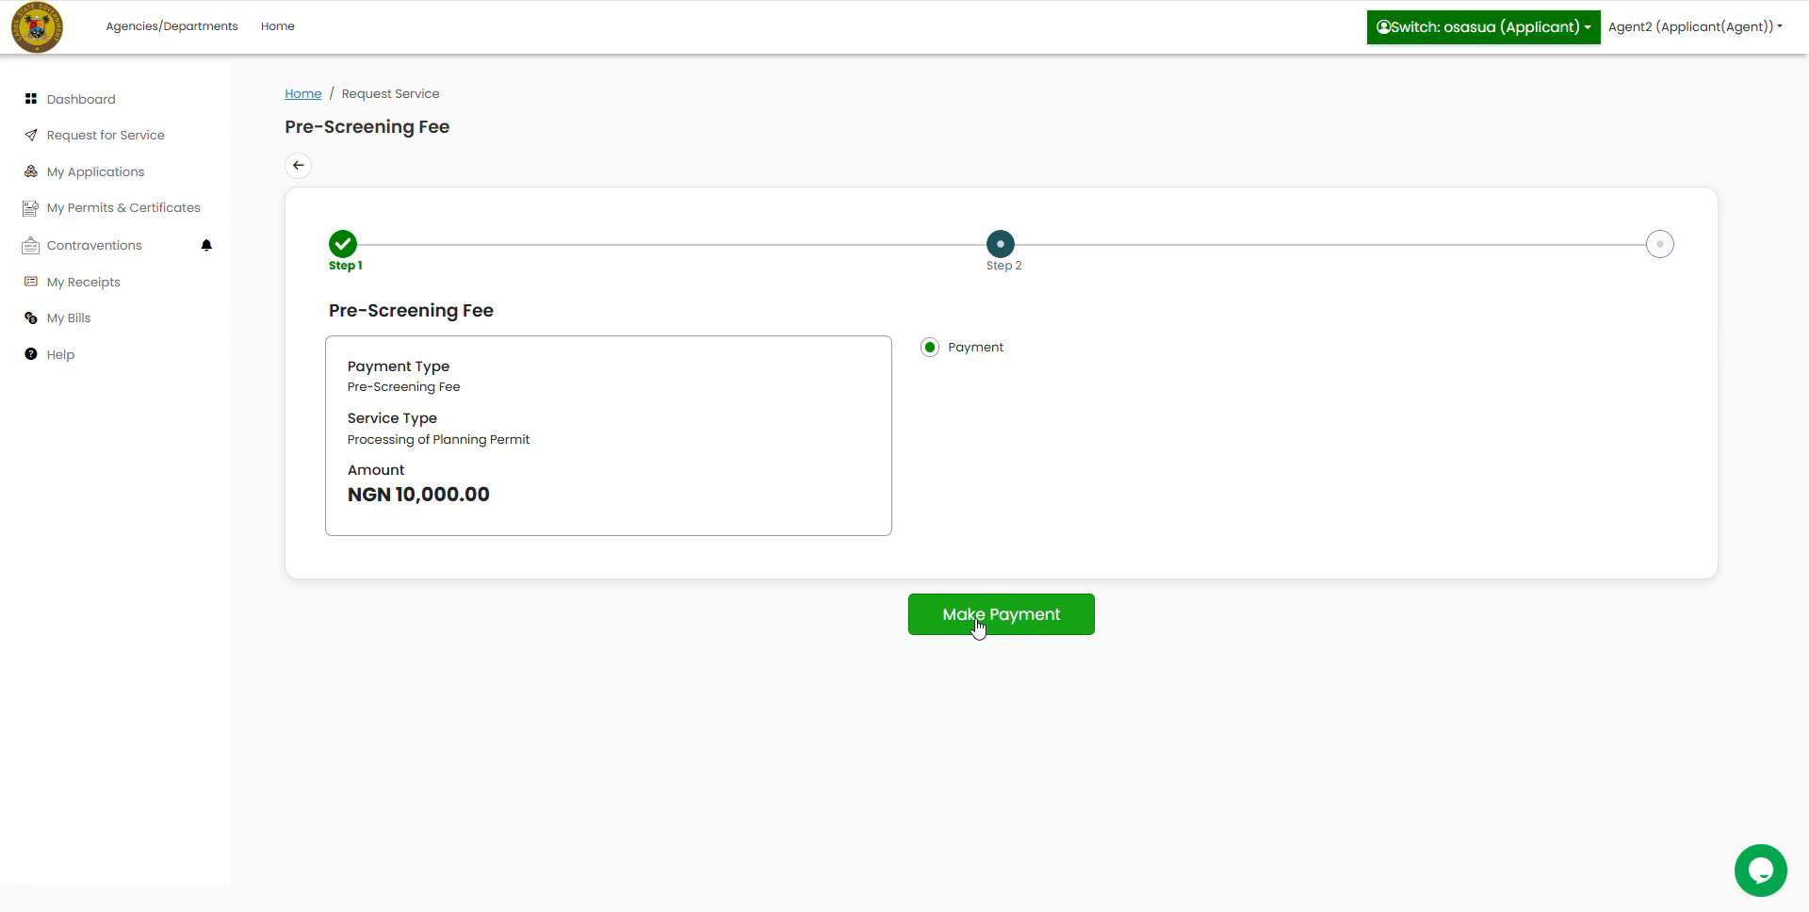
click(1053, 612)
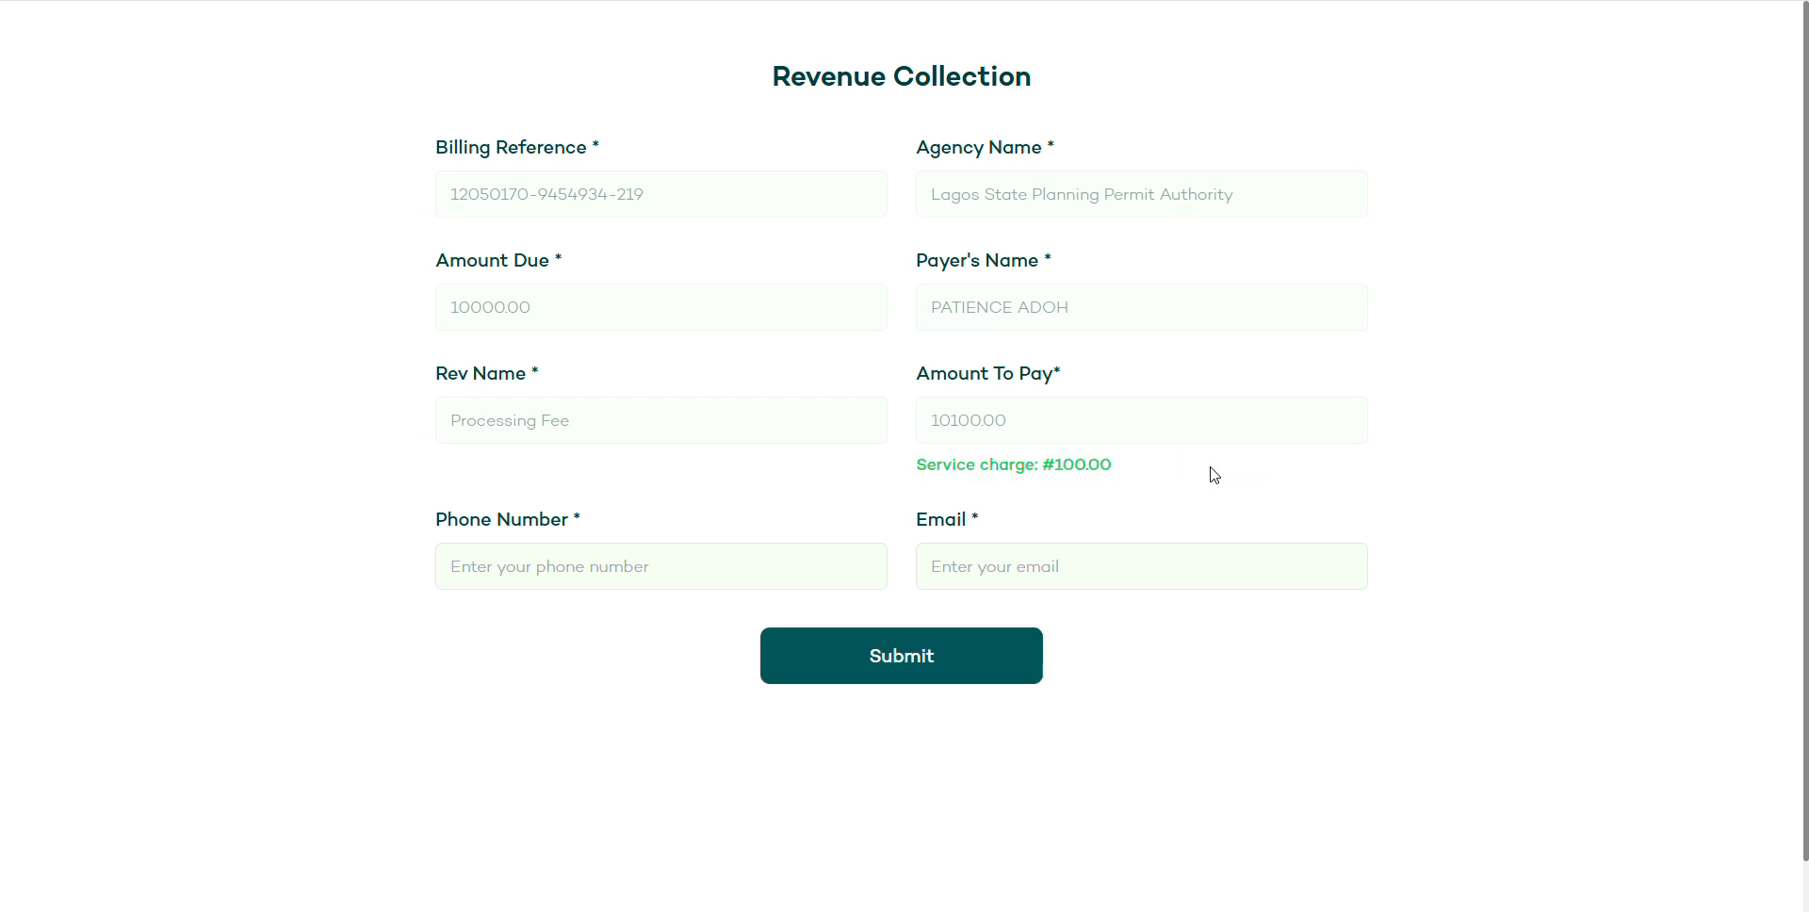
Step: Fill the payer's phone number and e-mail from a saved contact and submit the form
click(624, 563)
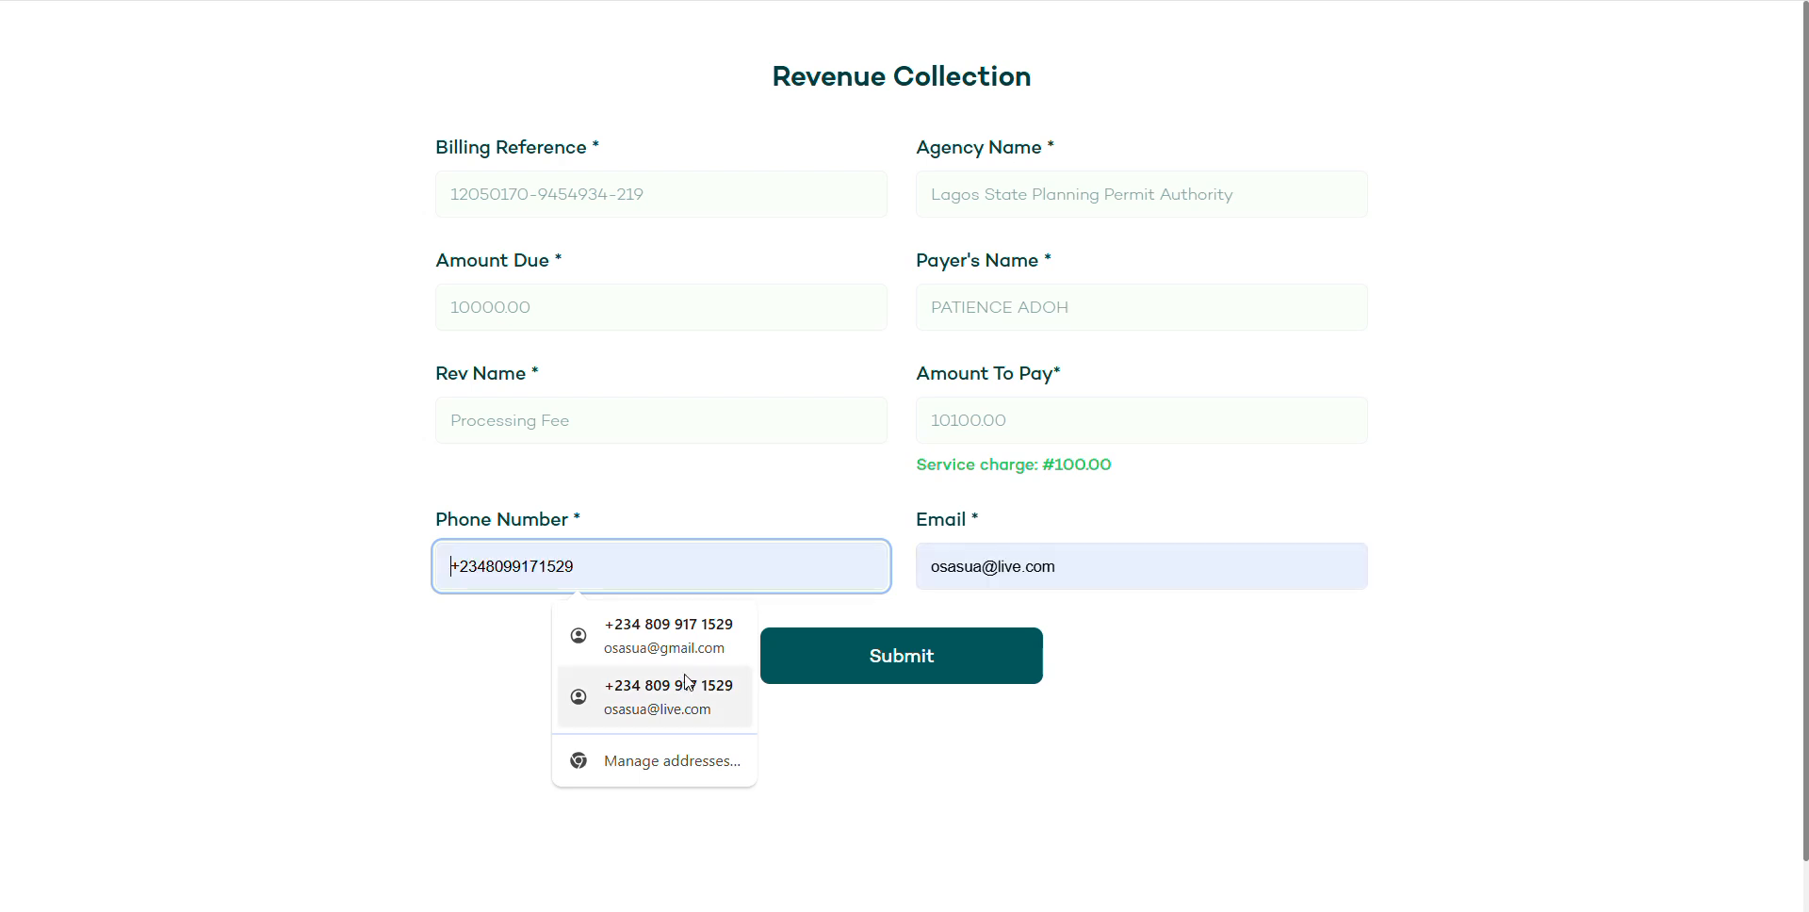
click(679, 635)
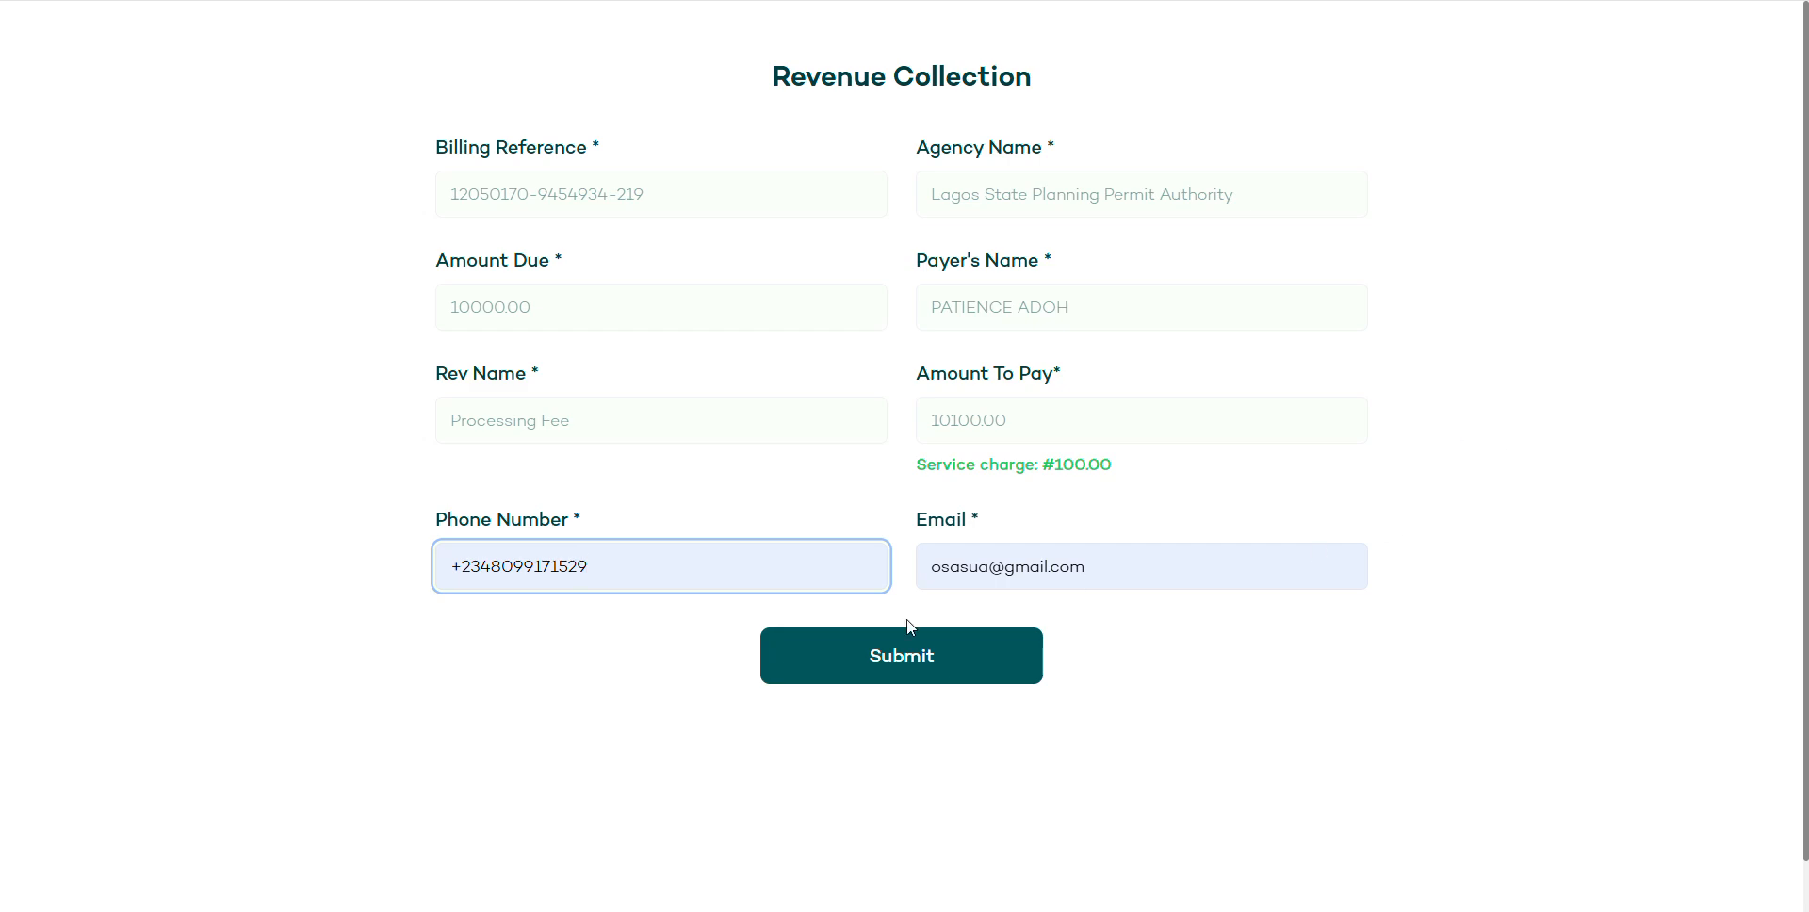
click(895, 664)
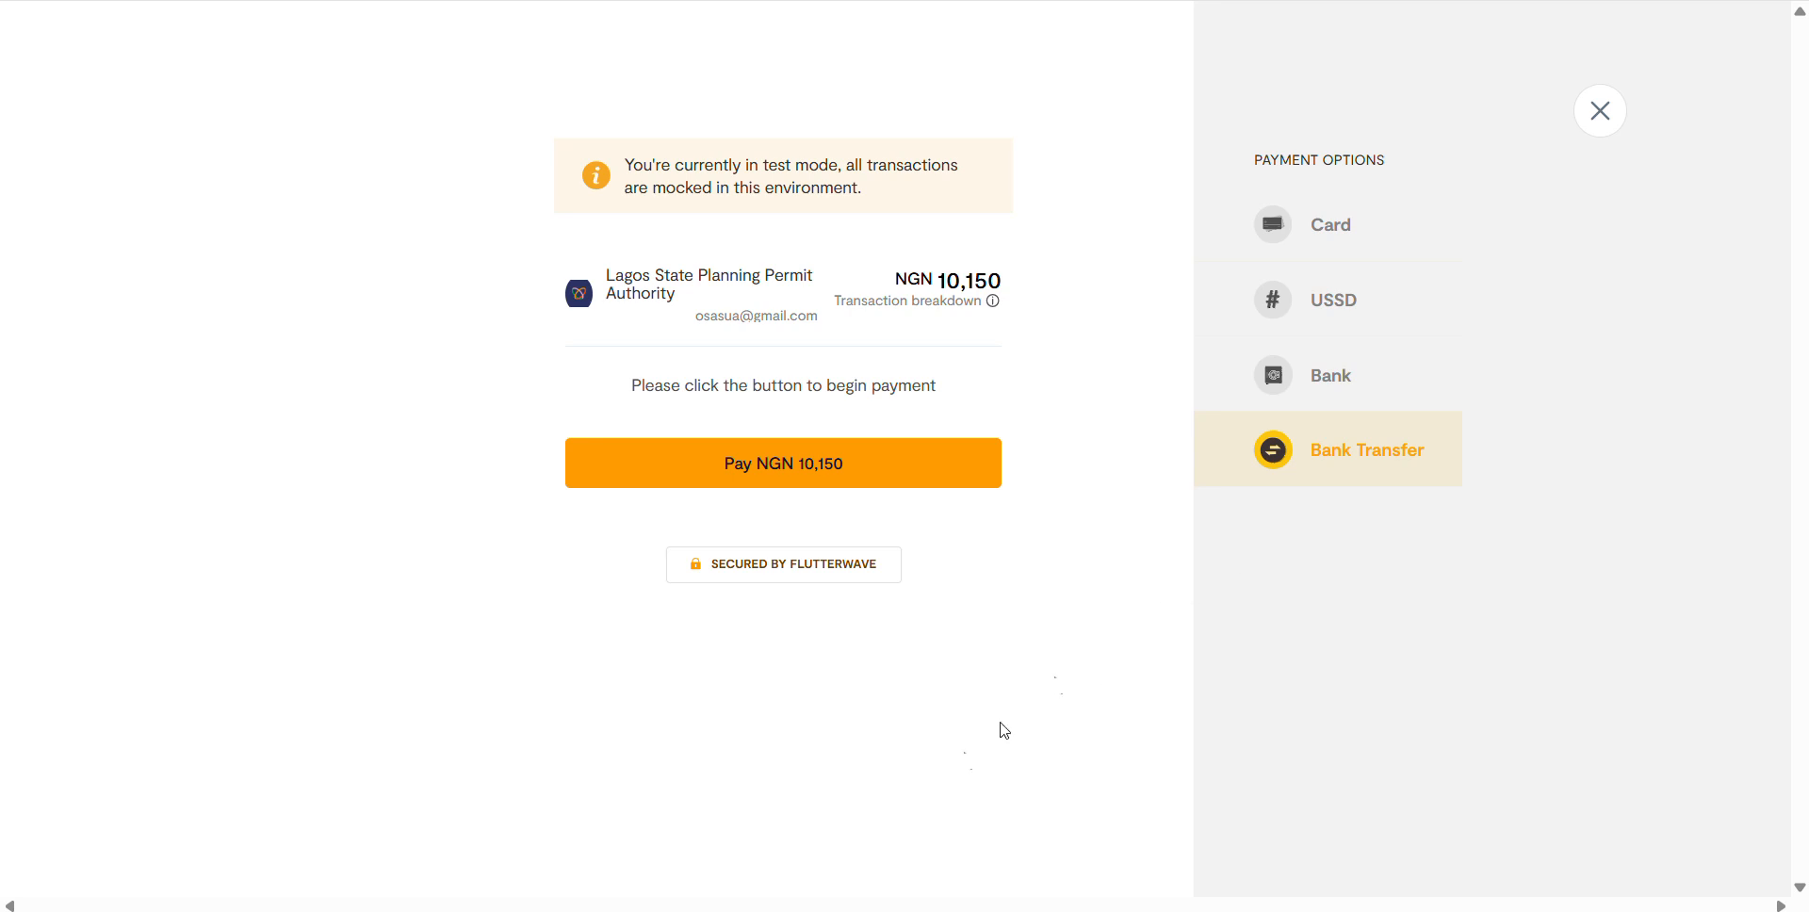
Step: Pay NGN 10,150 by bank transfer to Mock Bank and confirm the transfer was made
click(745, 484)
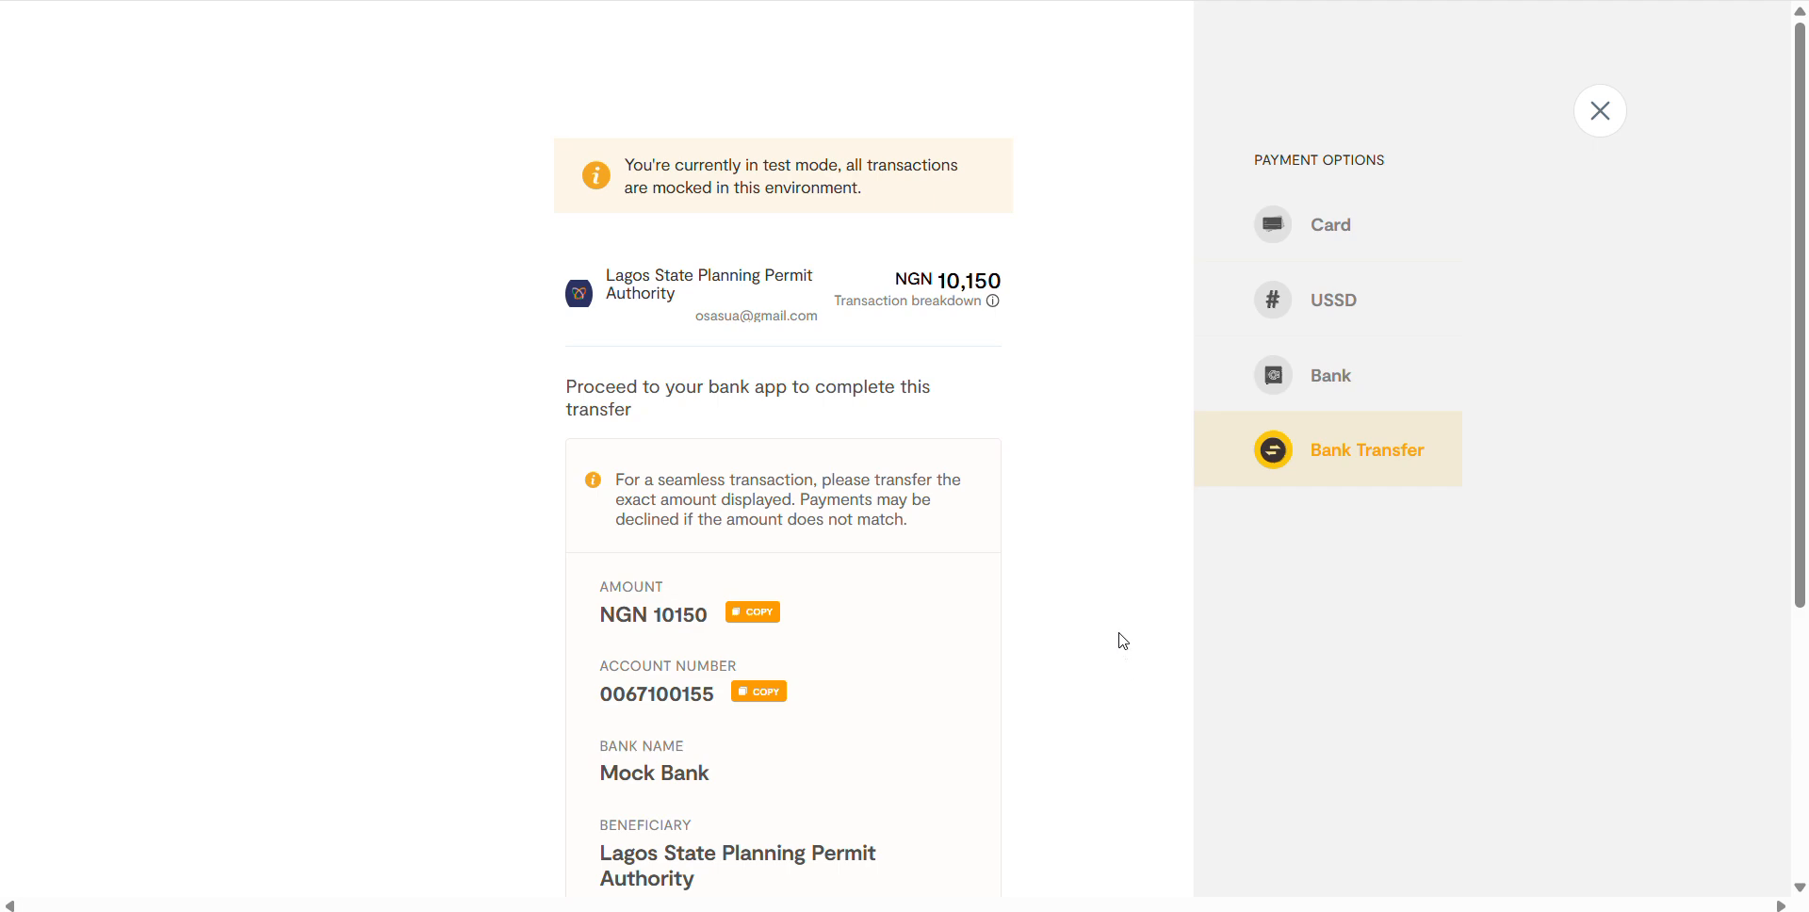
scroll(1093, 504, down, 4)
scroll(1133, 533, up, 4)
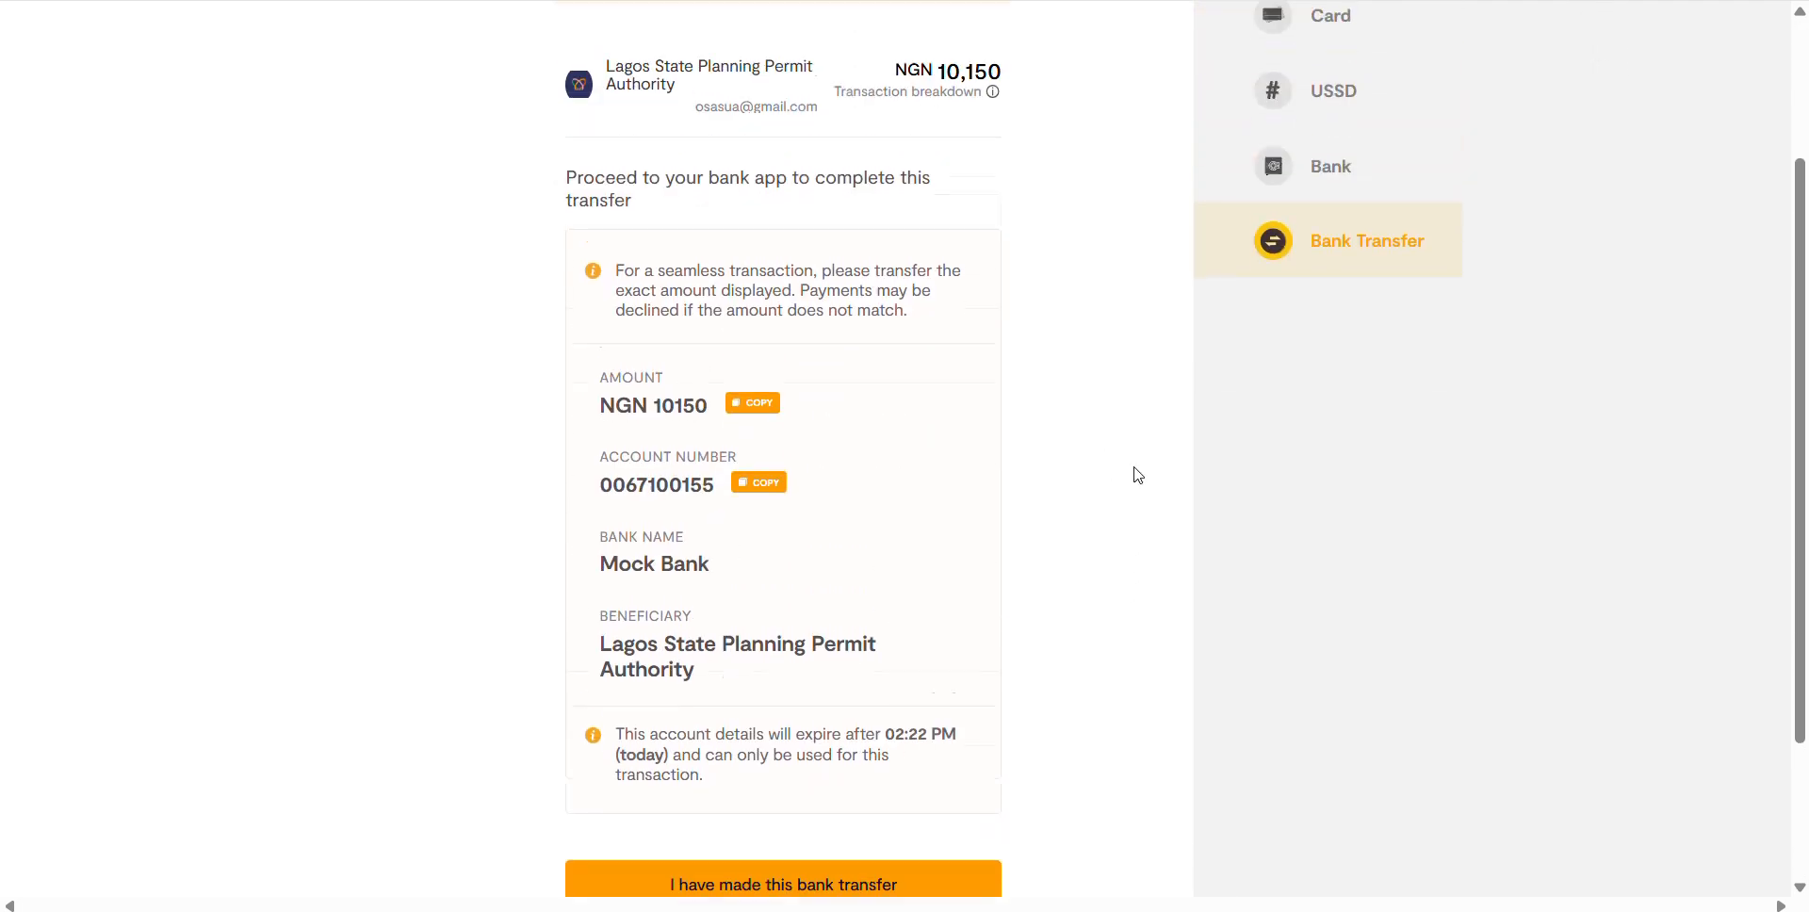
scroll(1137, 476, down, 3)
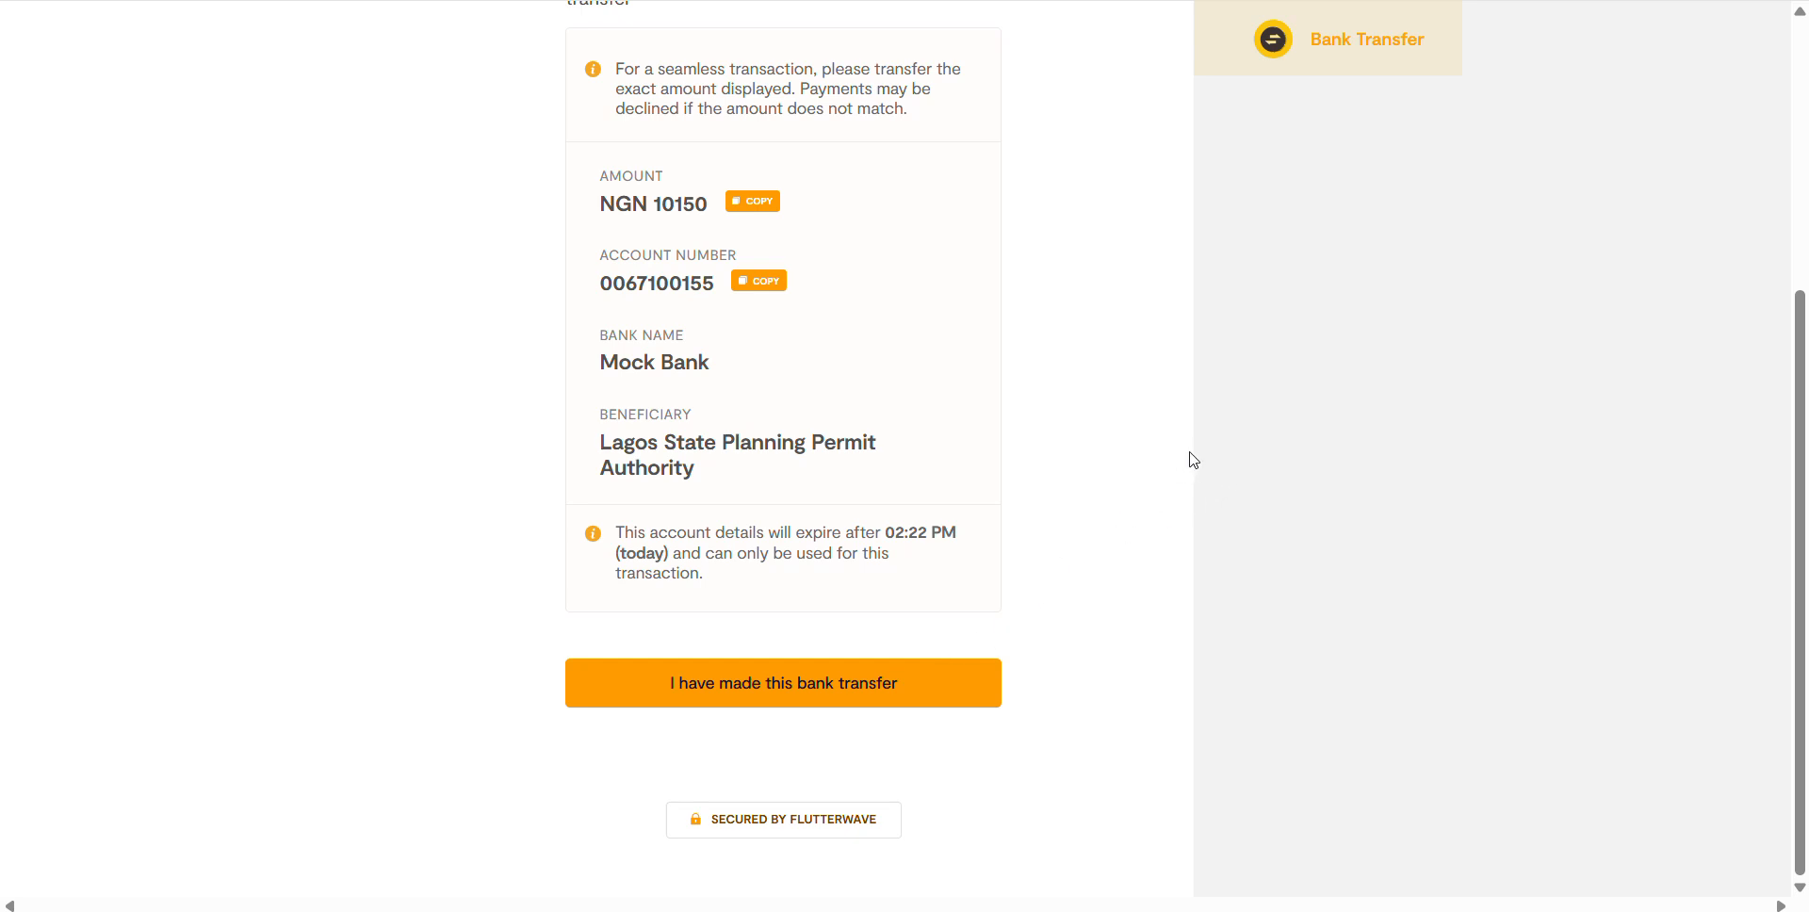
click(749, 683)
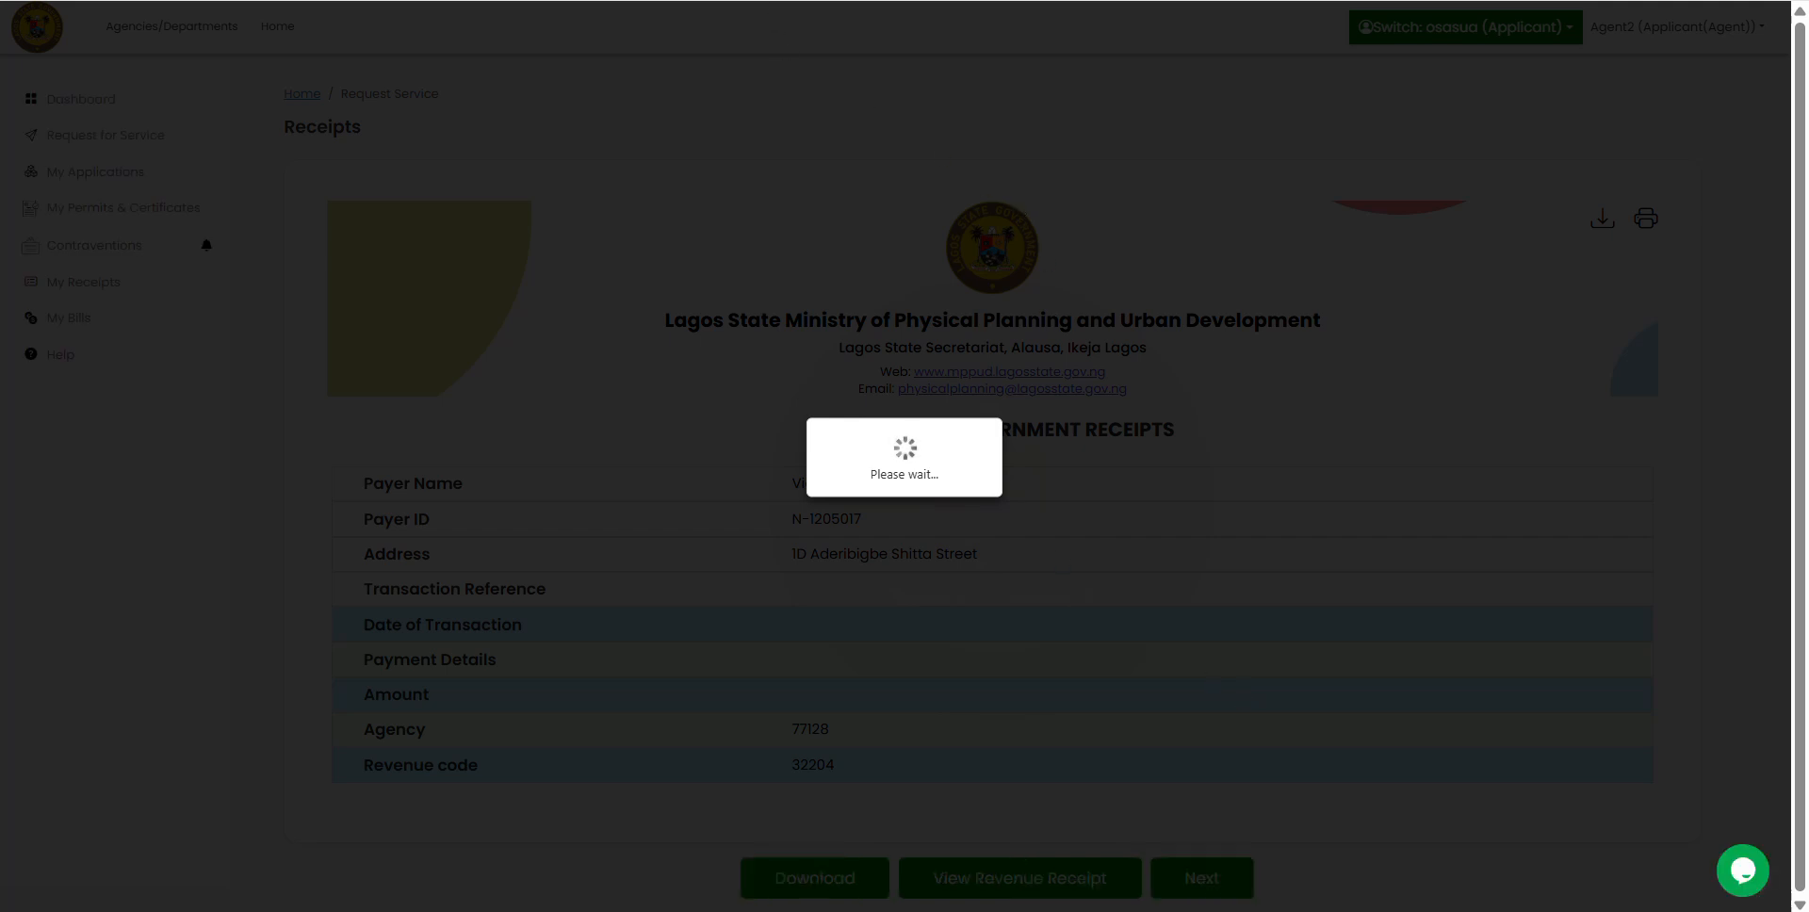
Step: Trim the receipt web address to the EPPPS site root and log in to reach the Dashboard
key(BackSpace)
key(BackSpace)
key(BackSpace)
key(BackSpace)
key(BackSpace)
key(BackSpace)
key(BackSpace)
key(BackSpace)
key(BackSpace)
key(BackSpace)
key(BackSpace)
key(BackSpace)
key(BackSpace)
key(BackSpace)
key(BackSpace)
key(BackSpace)
key(BackSpace)
key(BackSpace)
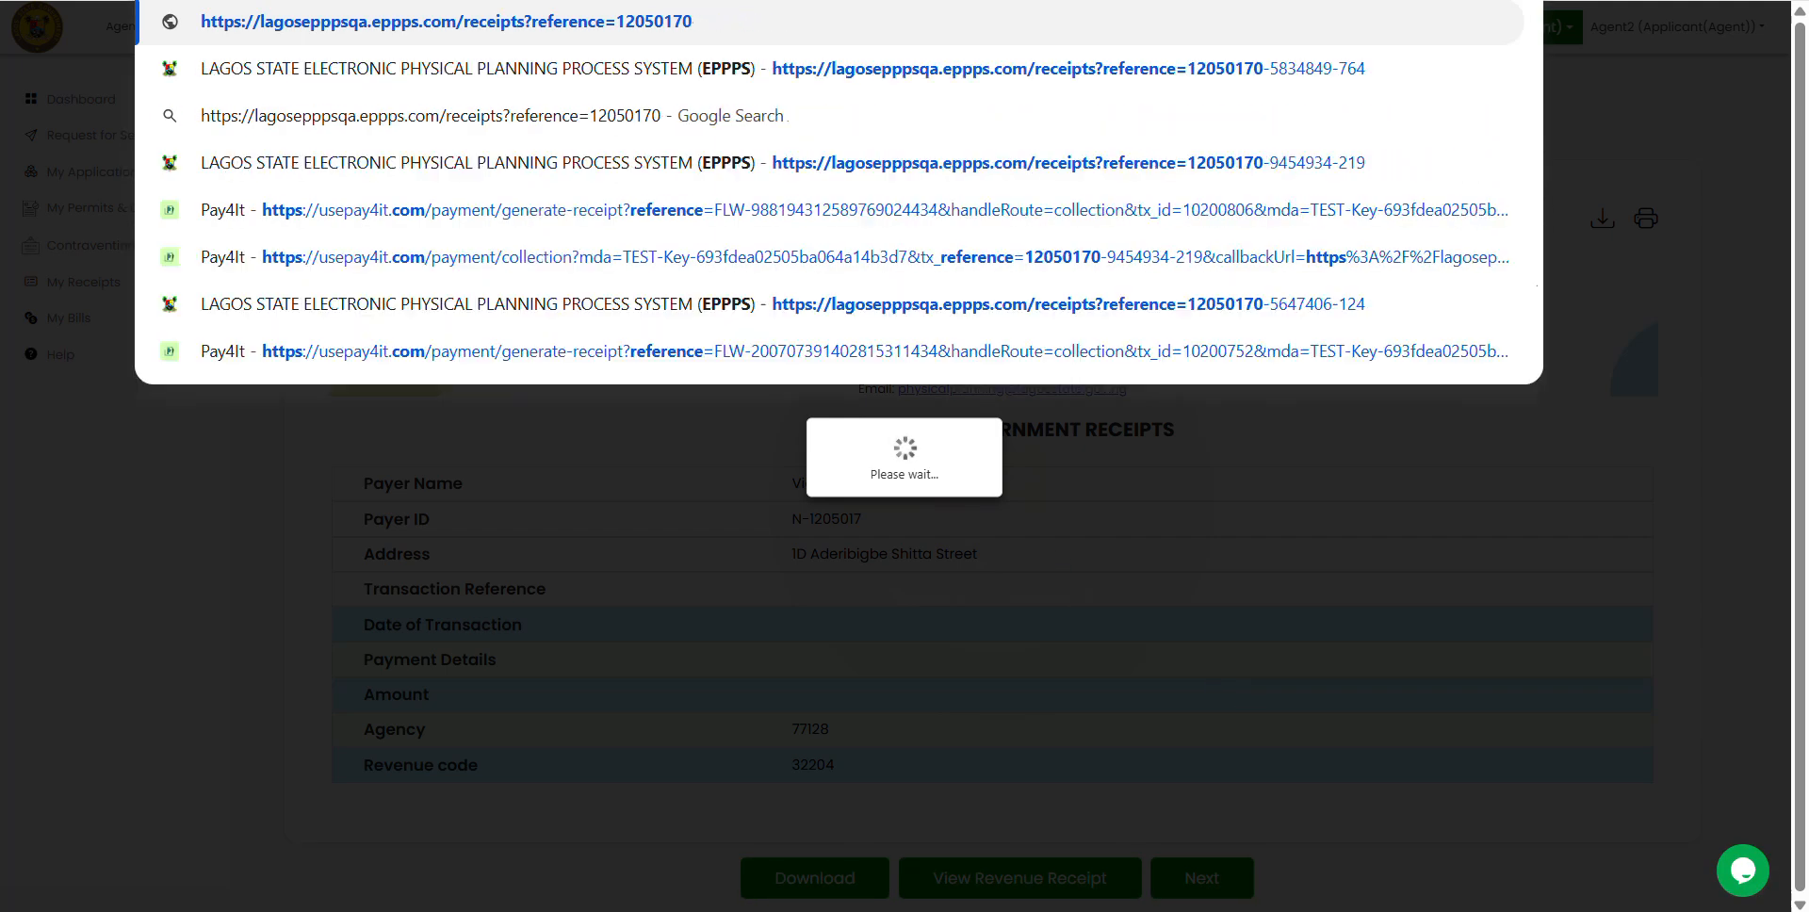
key(BackSpace)
key(BackSpace)
key(BackSpace)
key(BackSpace)
key(BackSpace)
key(BackSpace)
key(BackSpace)
key(BackSpace)
key(BackSpace)
key(BackSpace)
key(BackSpace)
key(BackSpace)
key(BackSpace)
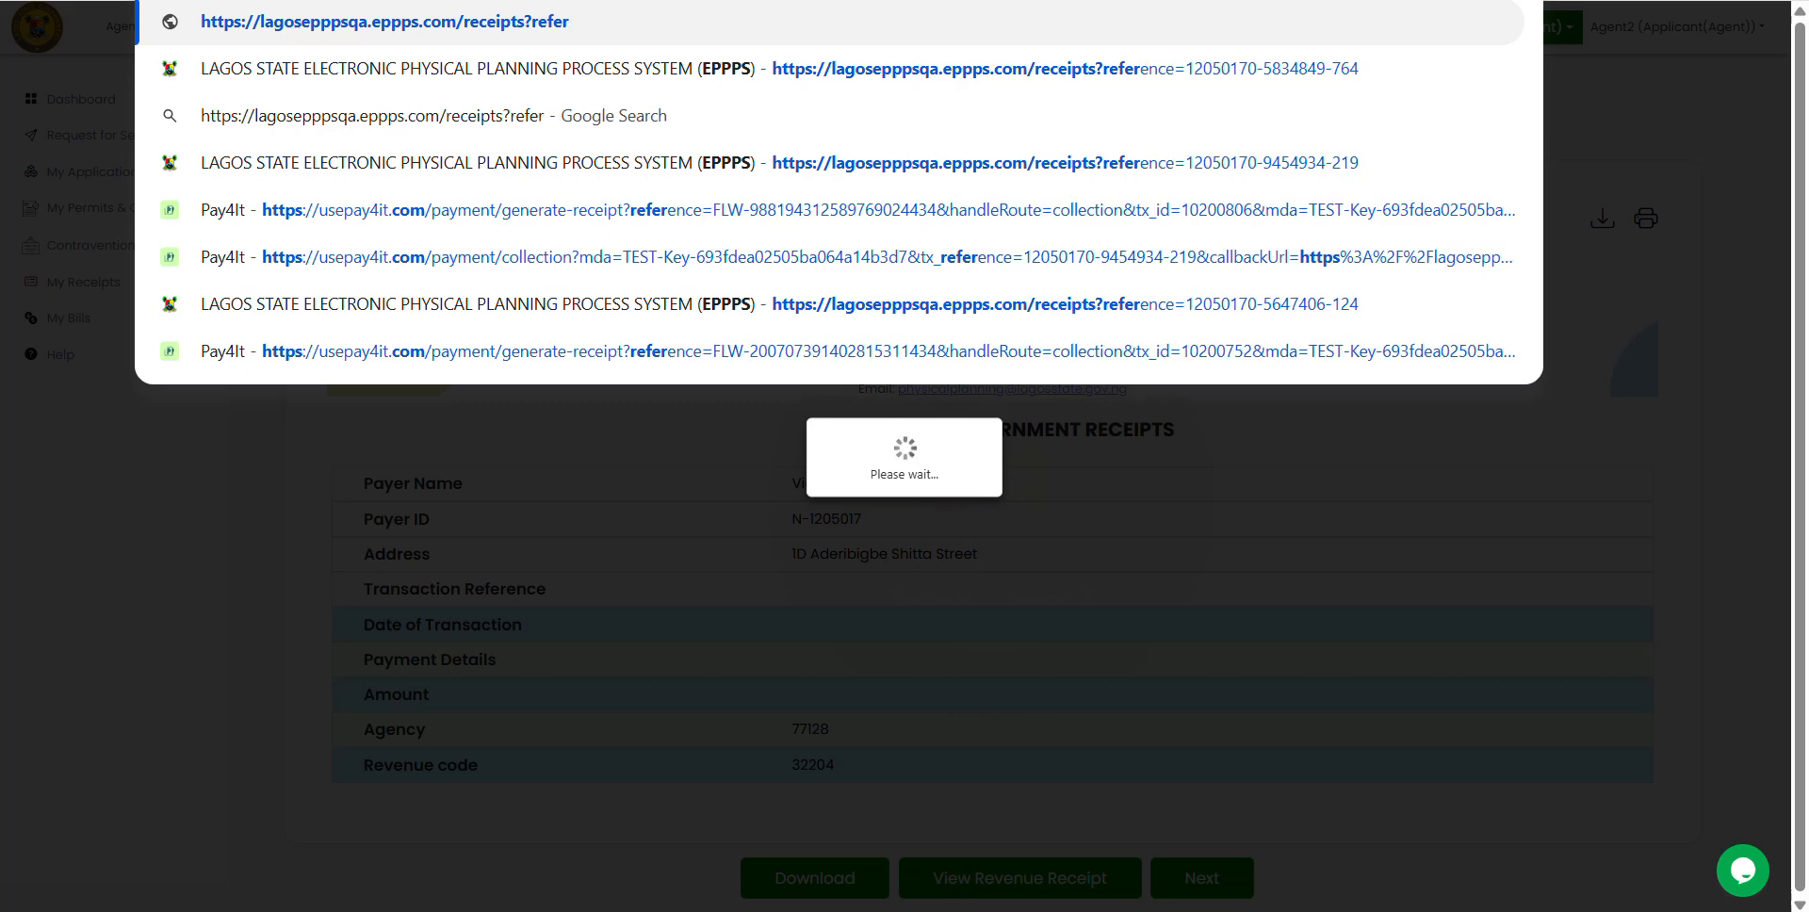
key(BackSpace)
key(BackSpace)
key(BackSpace)
key(BackSpace)
key(BackSpace)
key(BackSpace)
key(BackSpace)
key(BackSpace)
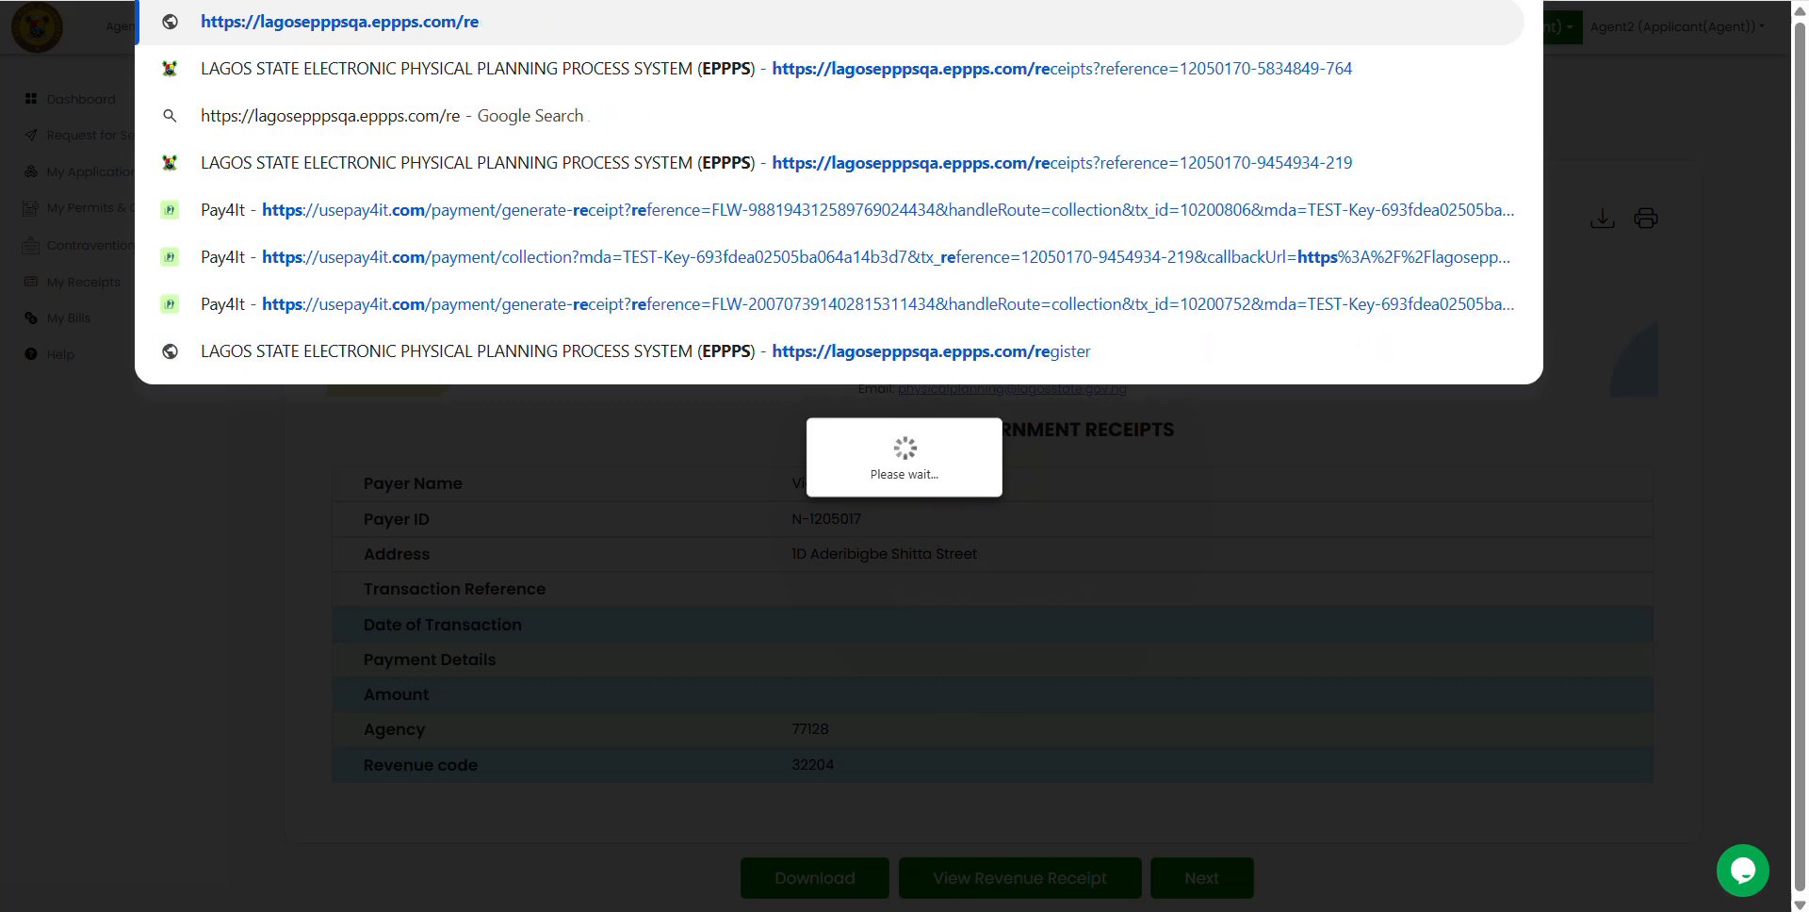
key(Return)
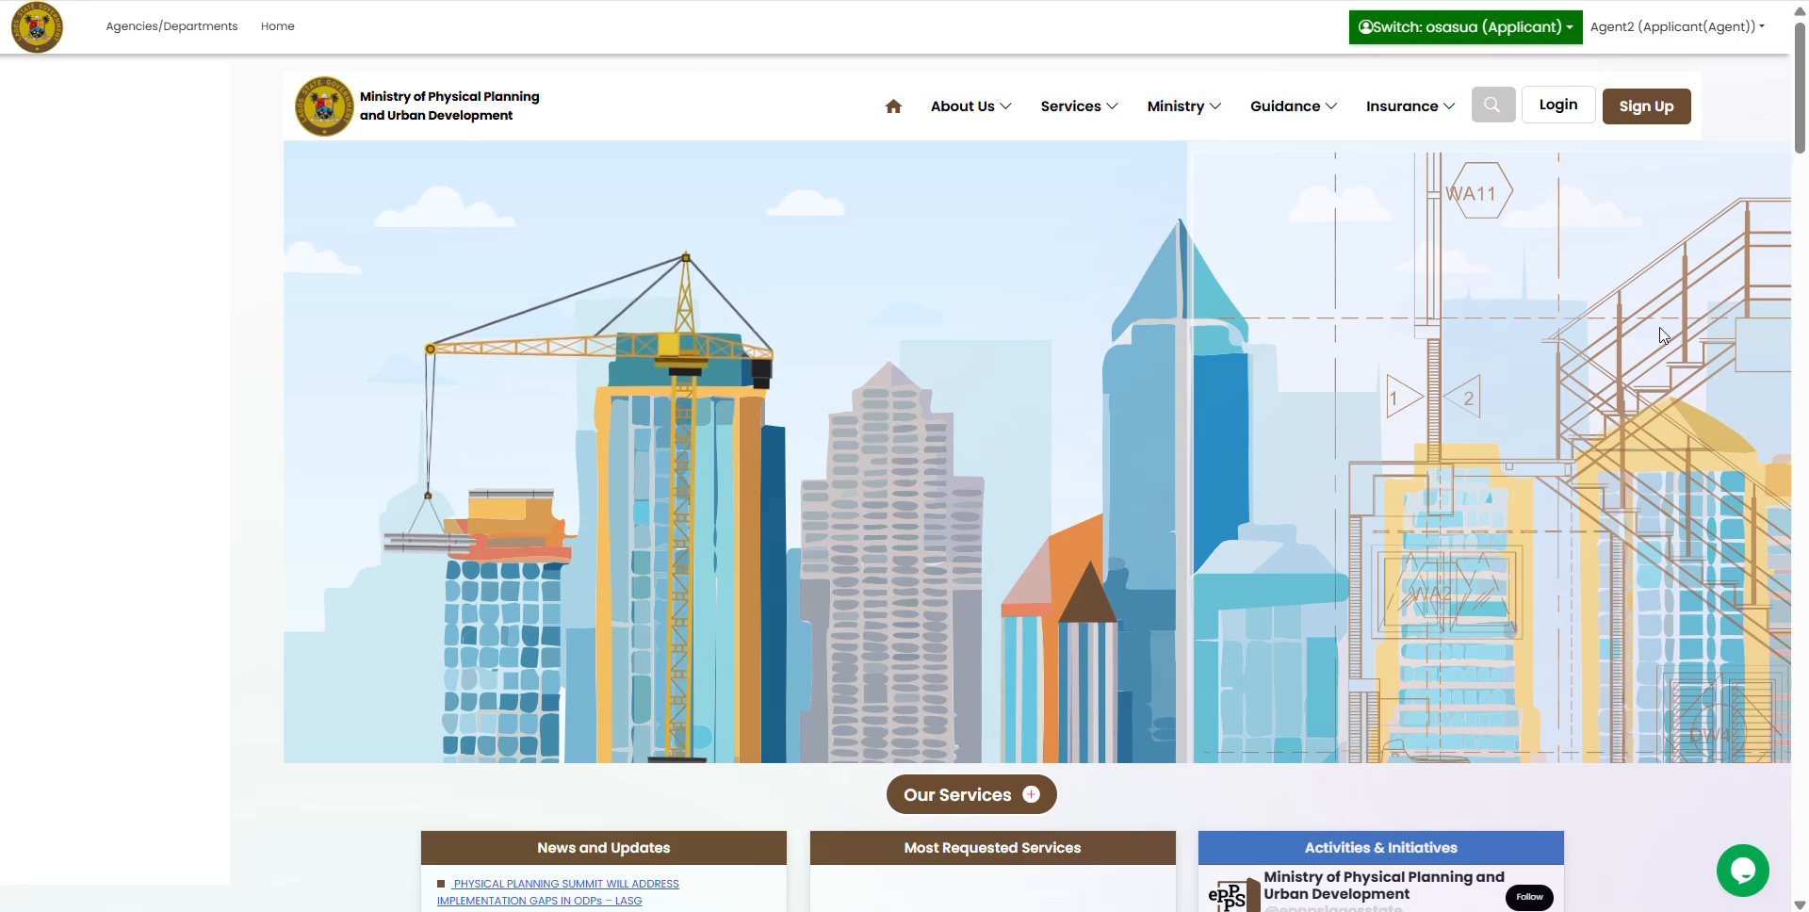
click(1552, 109)
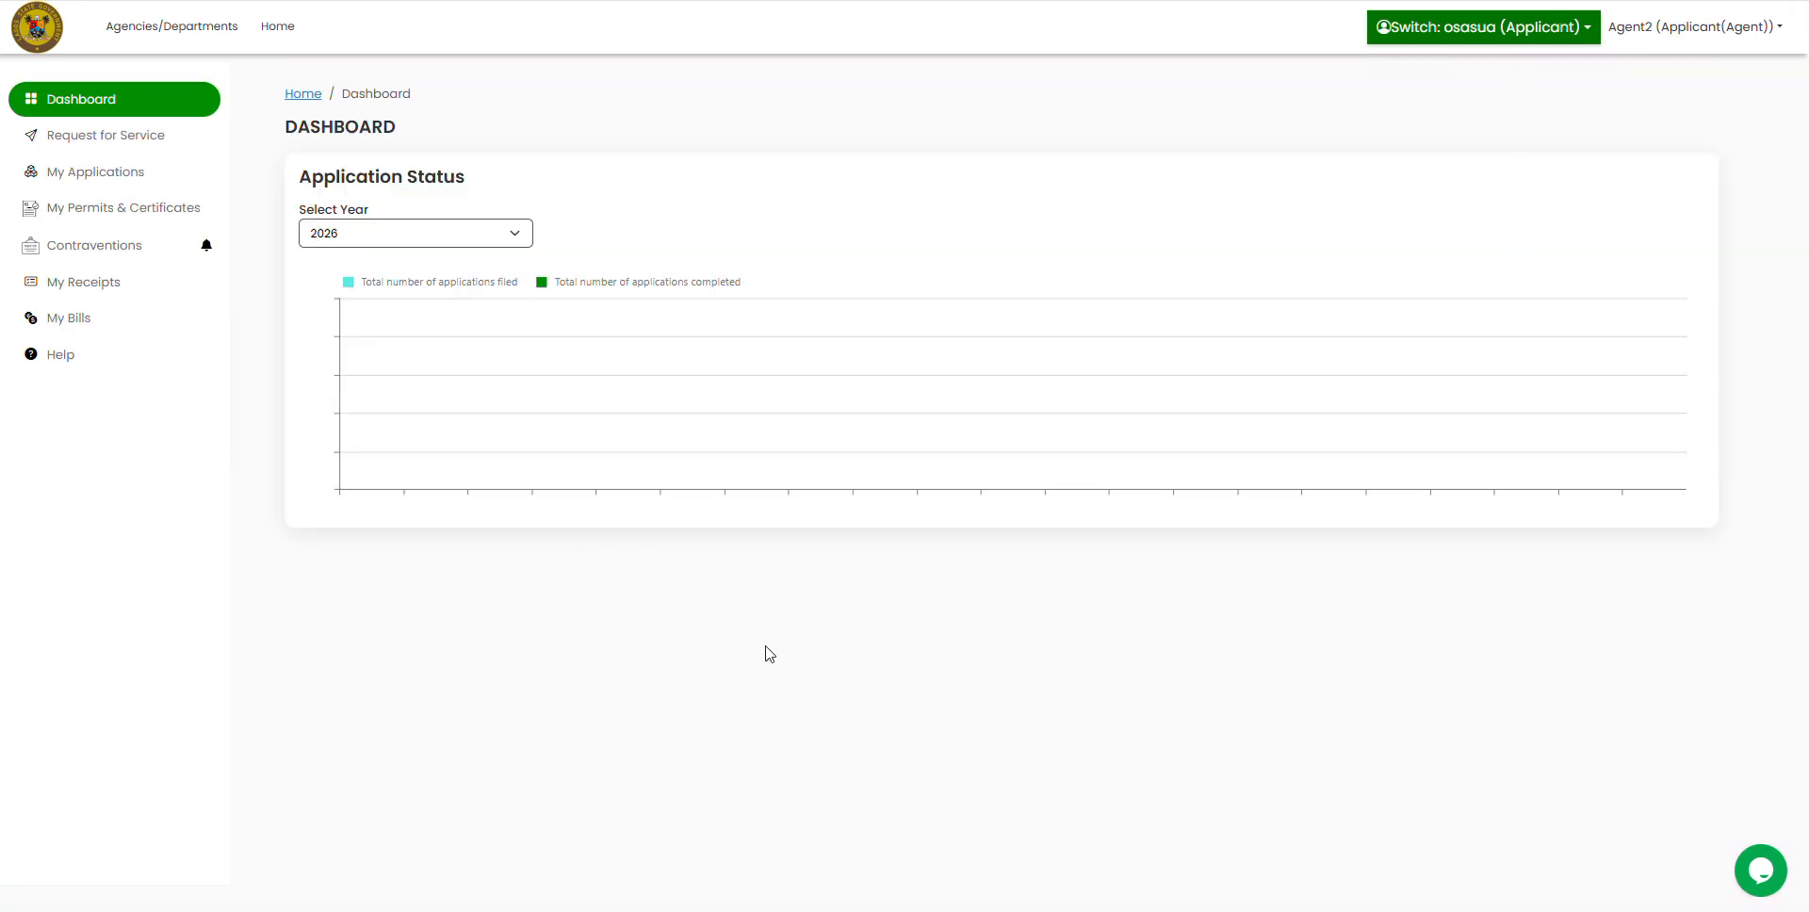
Step: Open My Applications to find the new application awaiting its initial document upload
click(78, 183)
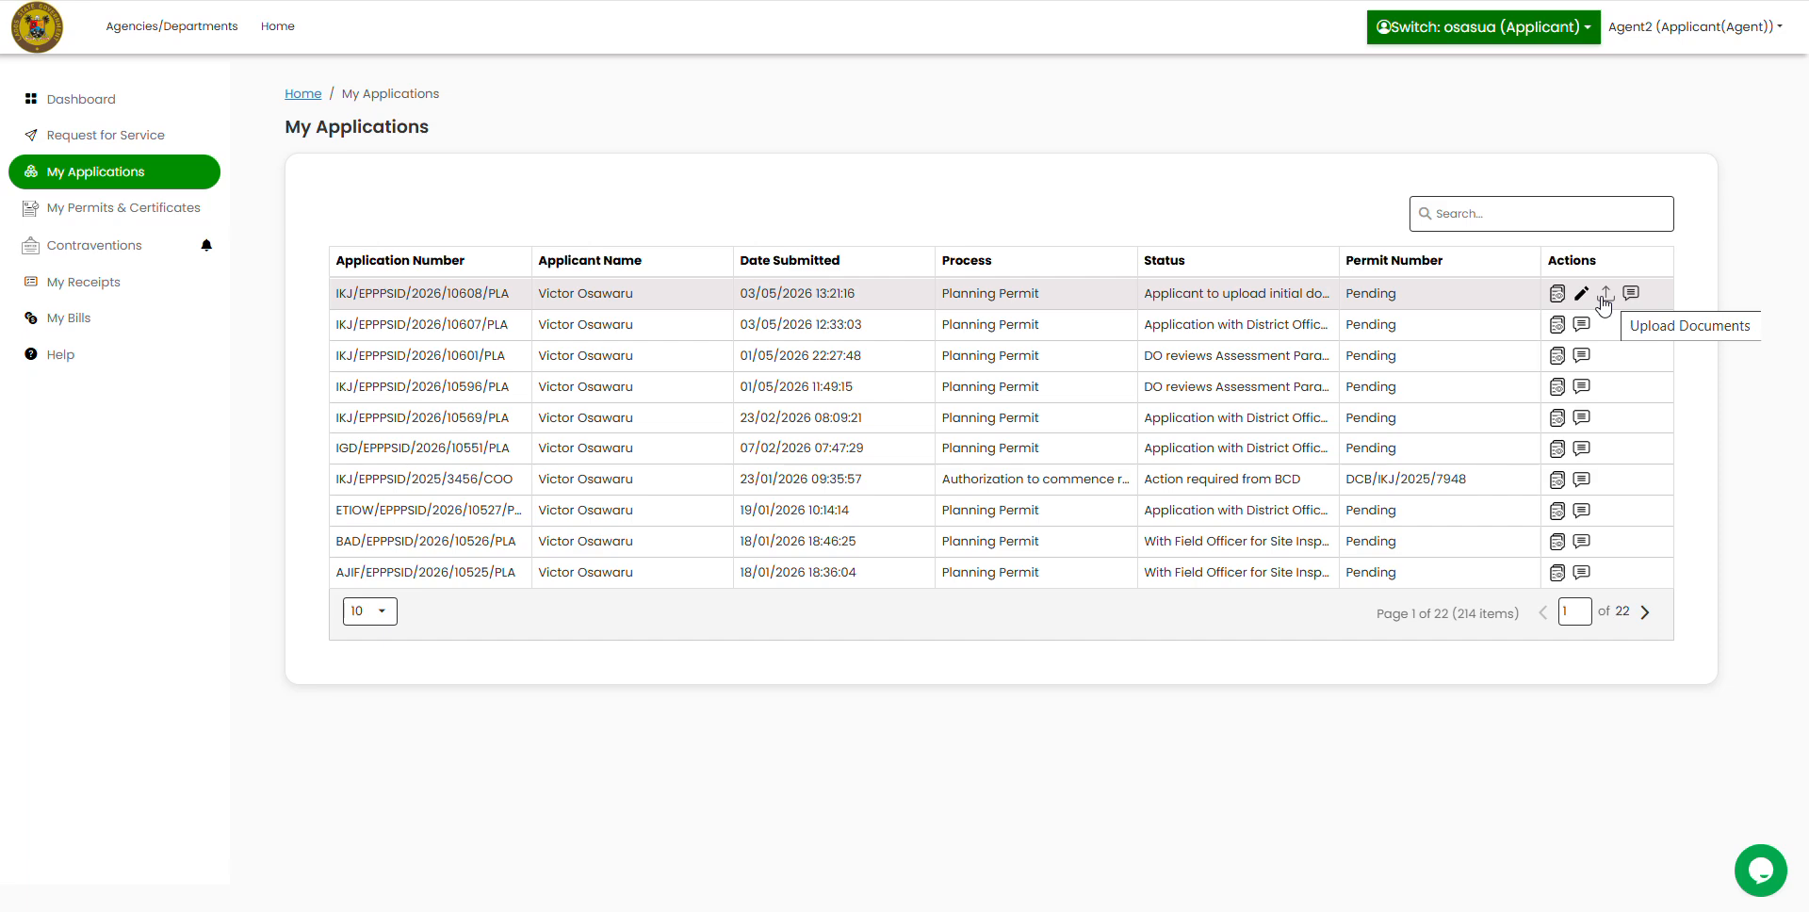
Step: Start the newest application's document upload and attach the pre-screening fee payment receipt from iEPPPS Documents
click(1603, 302)
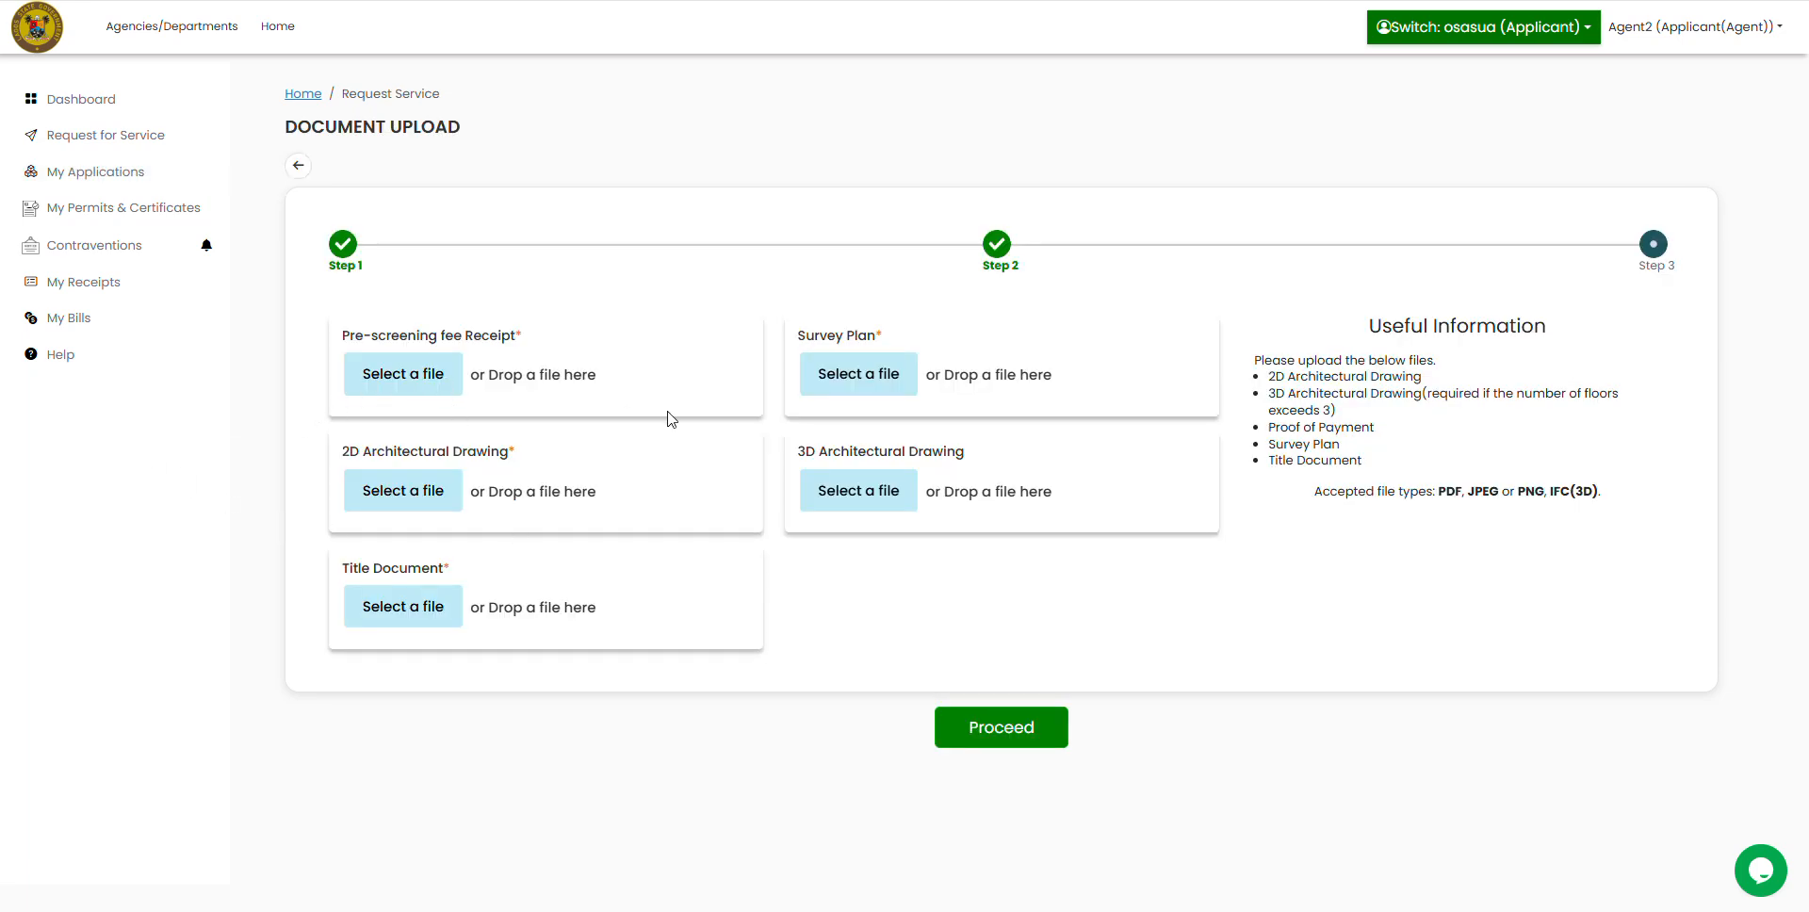
click(394, 382)
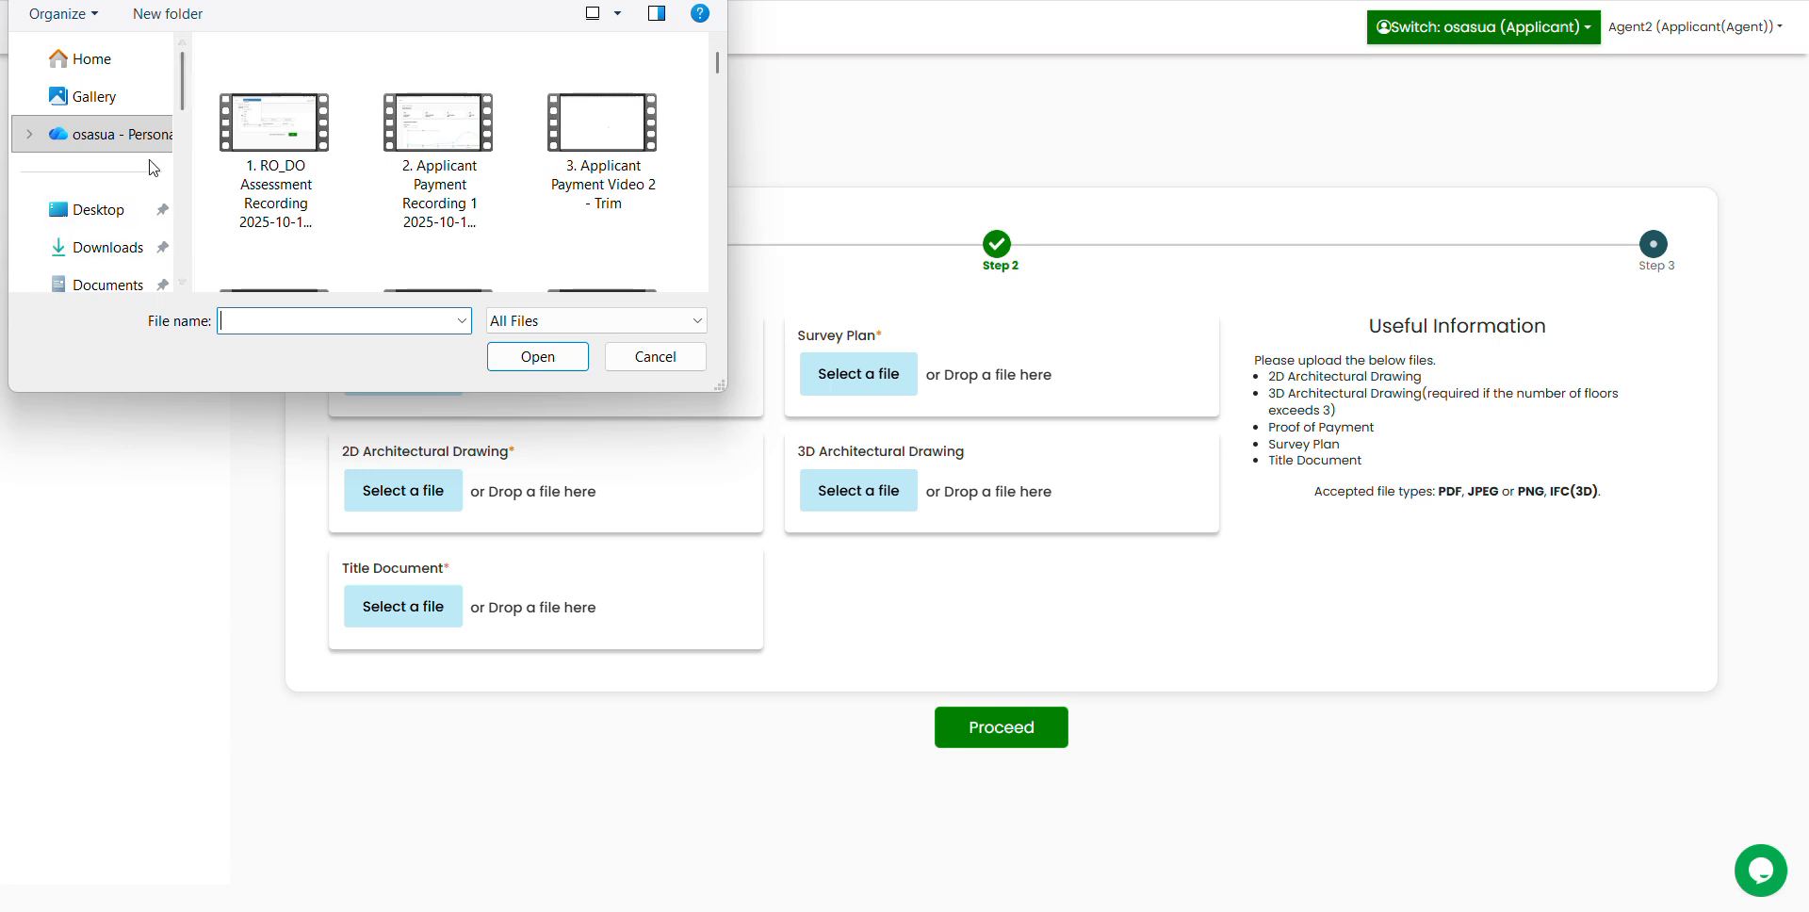
scroll(146, 174, down, 3)
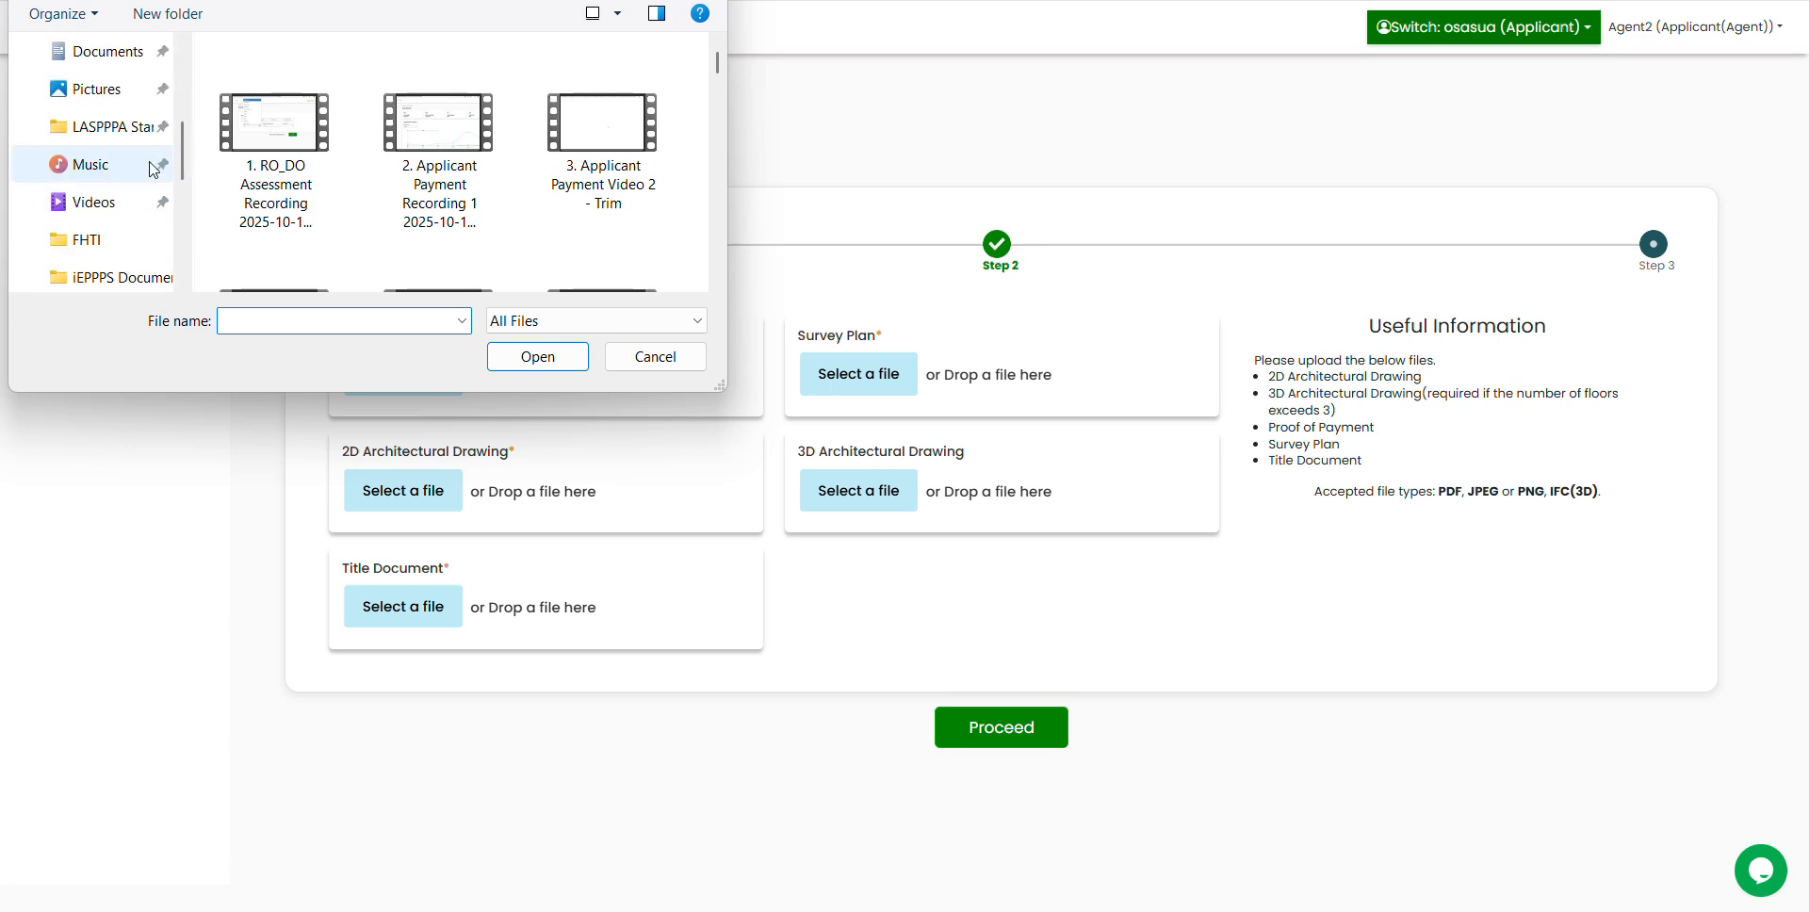
click(108, 277)
click(286, 170)
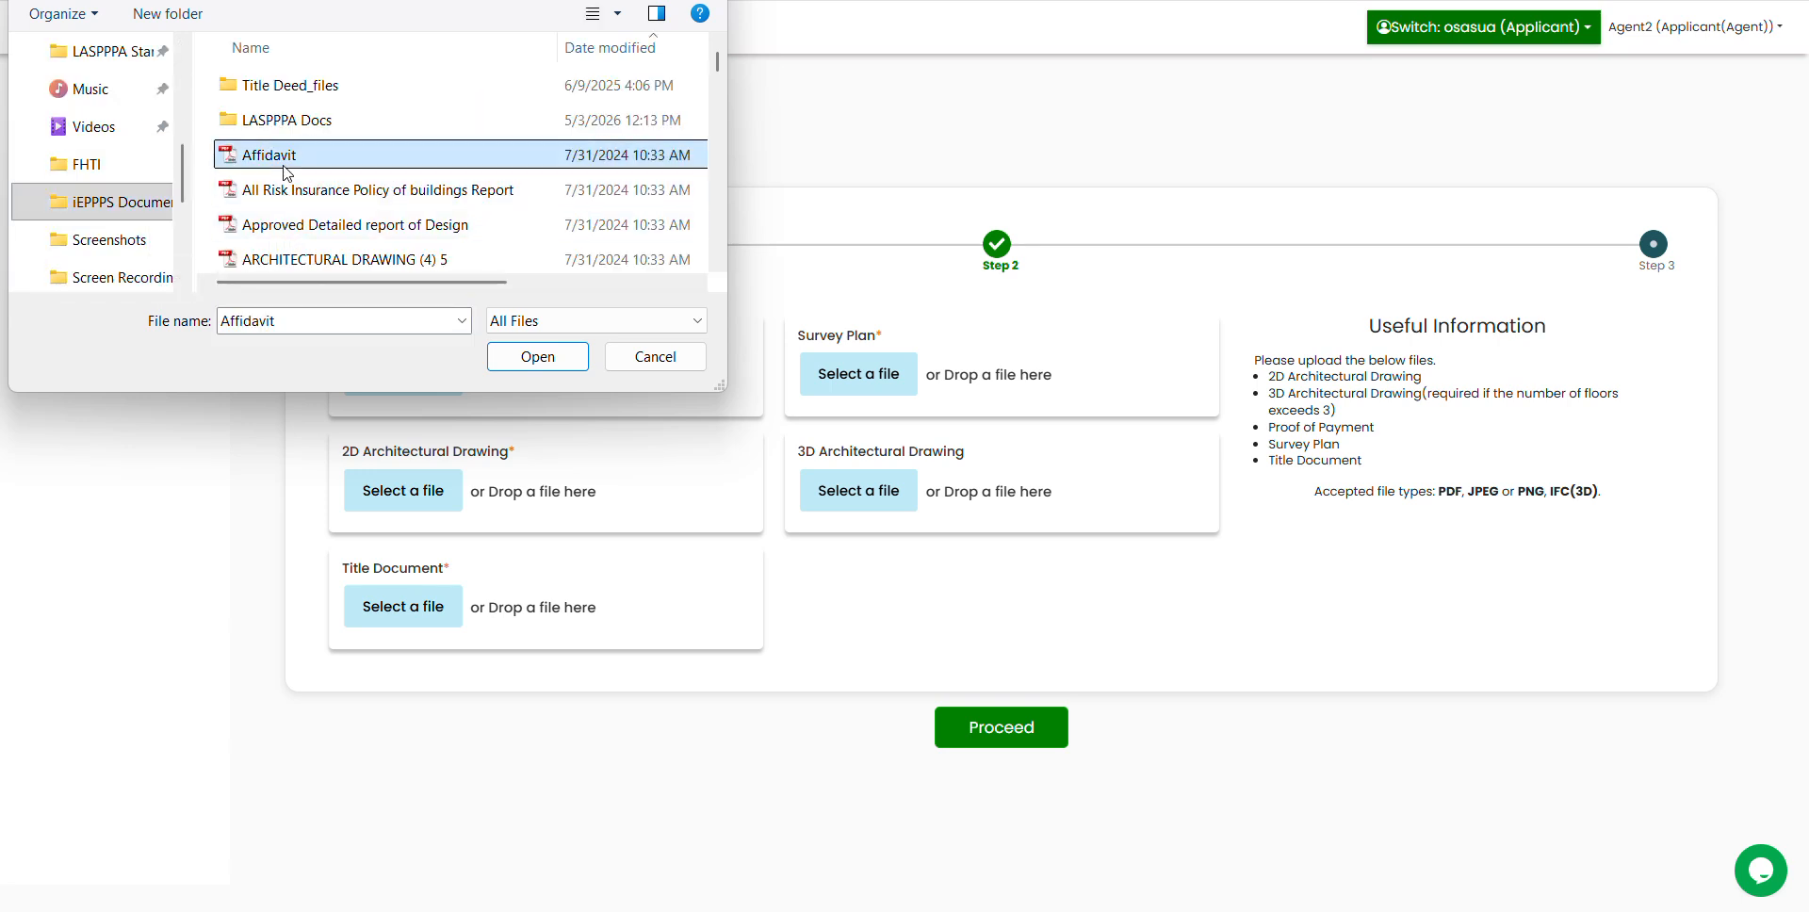
key(p)
click(504, 364)
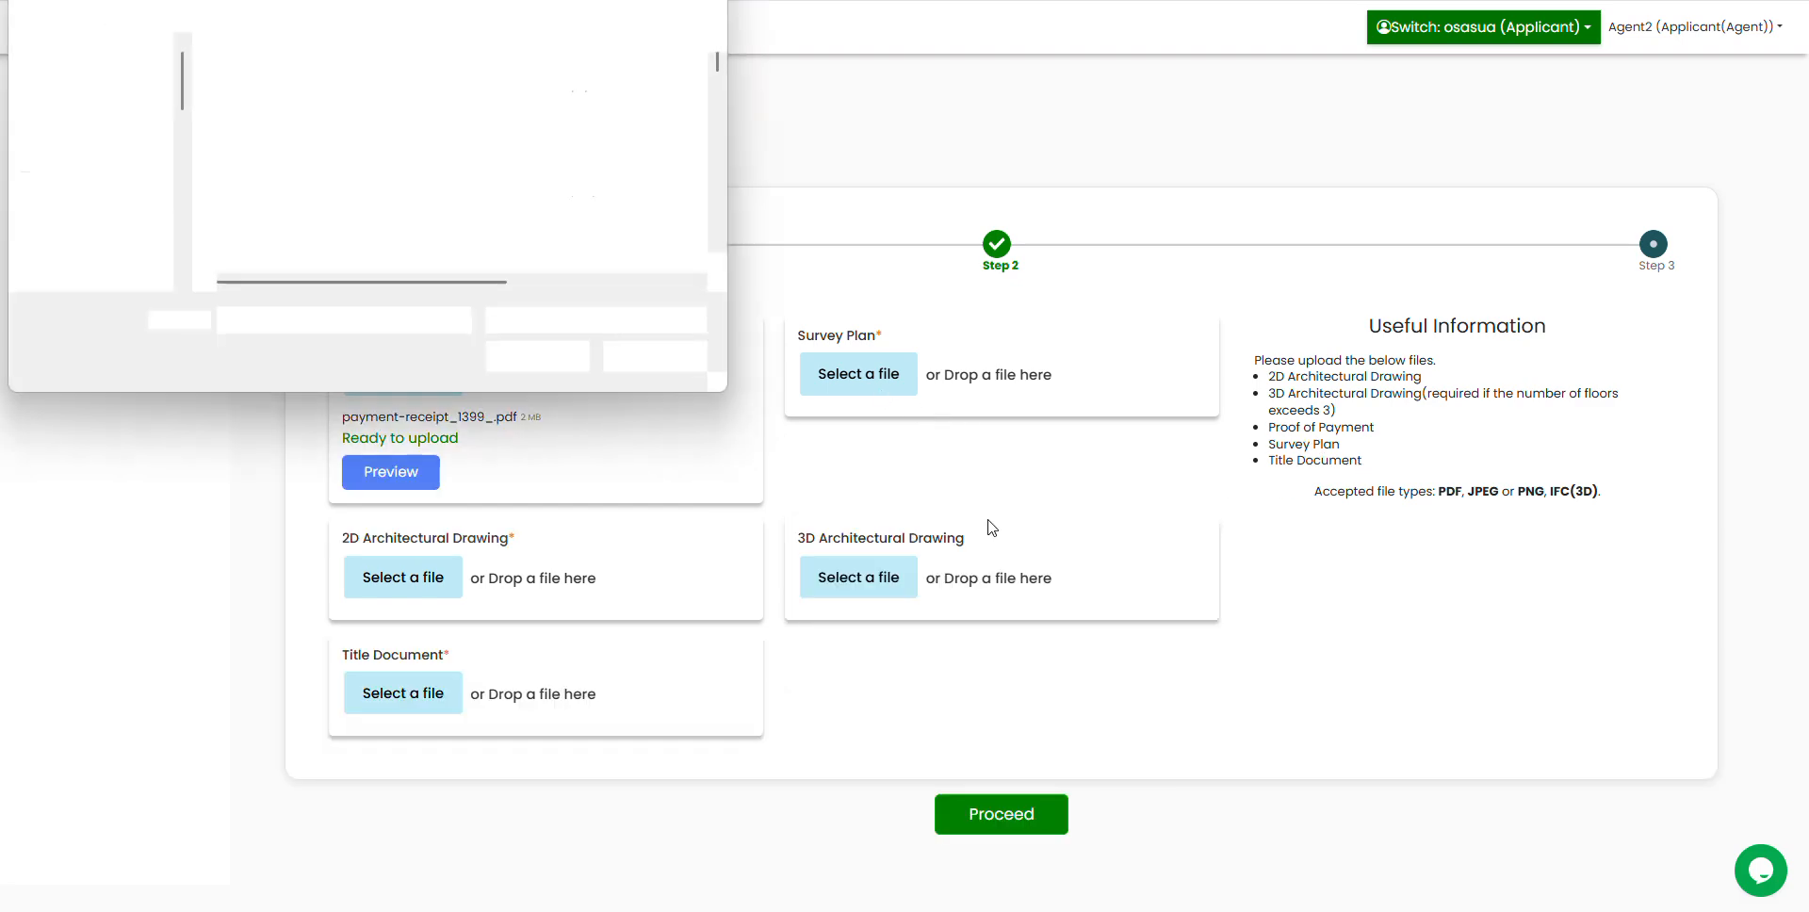
Step: Attach Survey Plan 5.pdf as the application's survey plan
click(308, 231)
key(s)
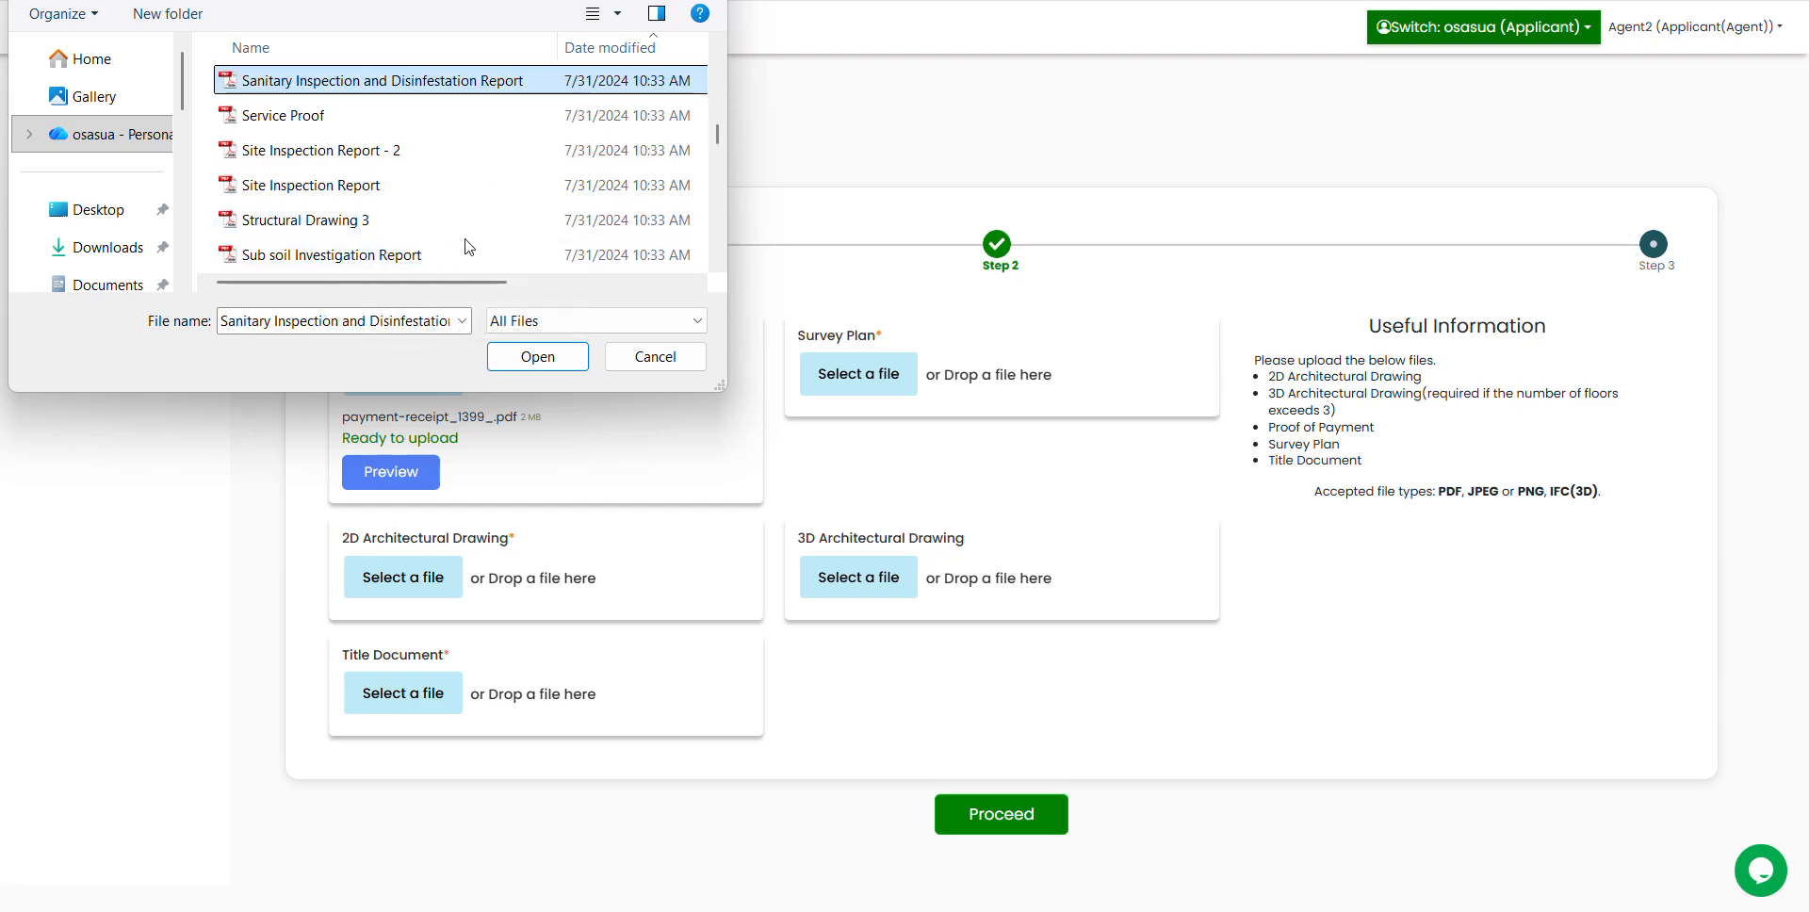
text(sur)
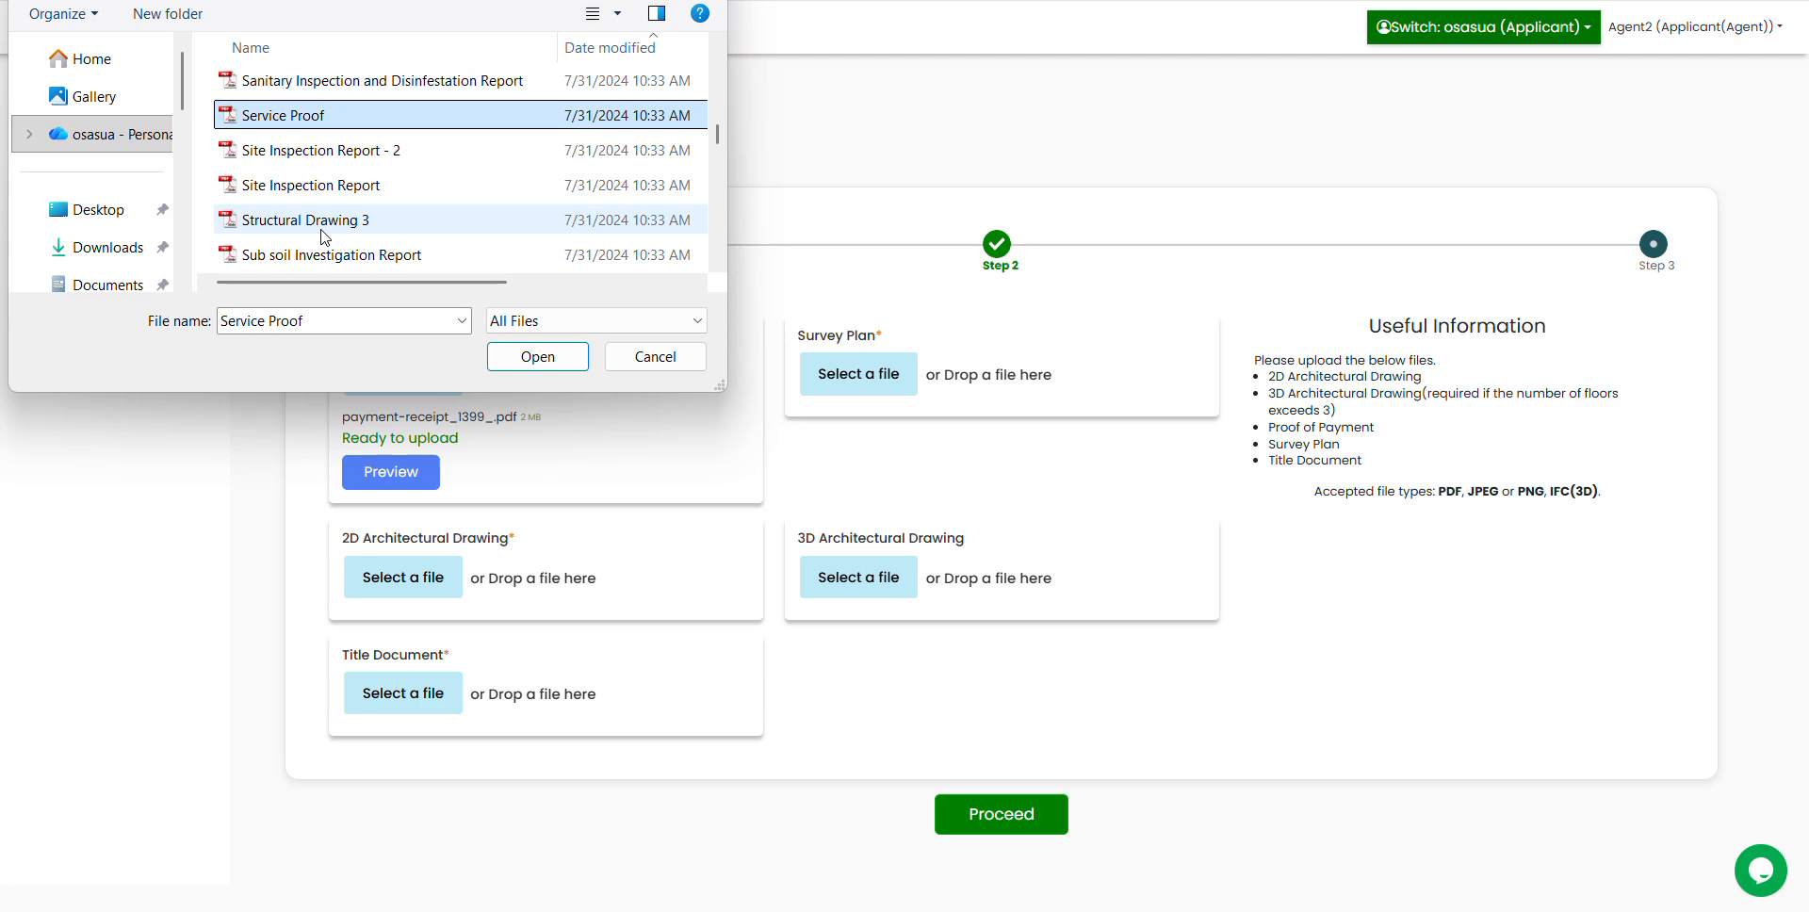
key(Down)
key(Down)
key(Down)
key(Down)
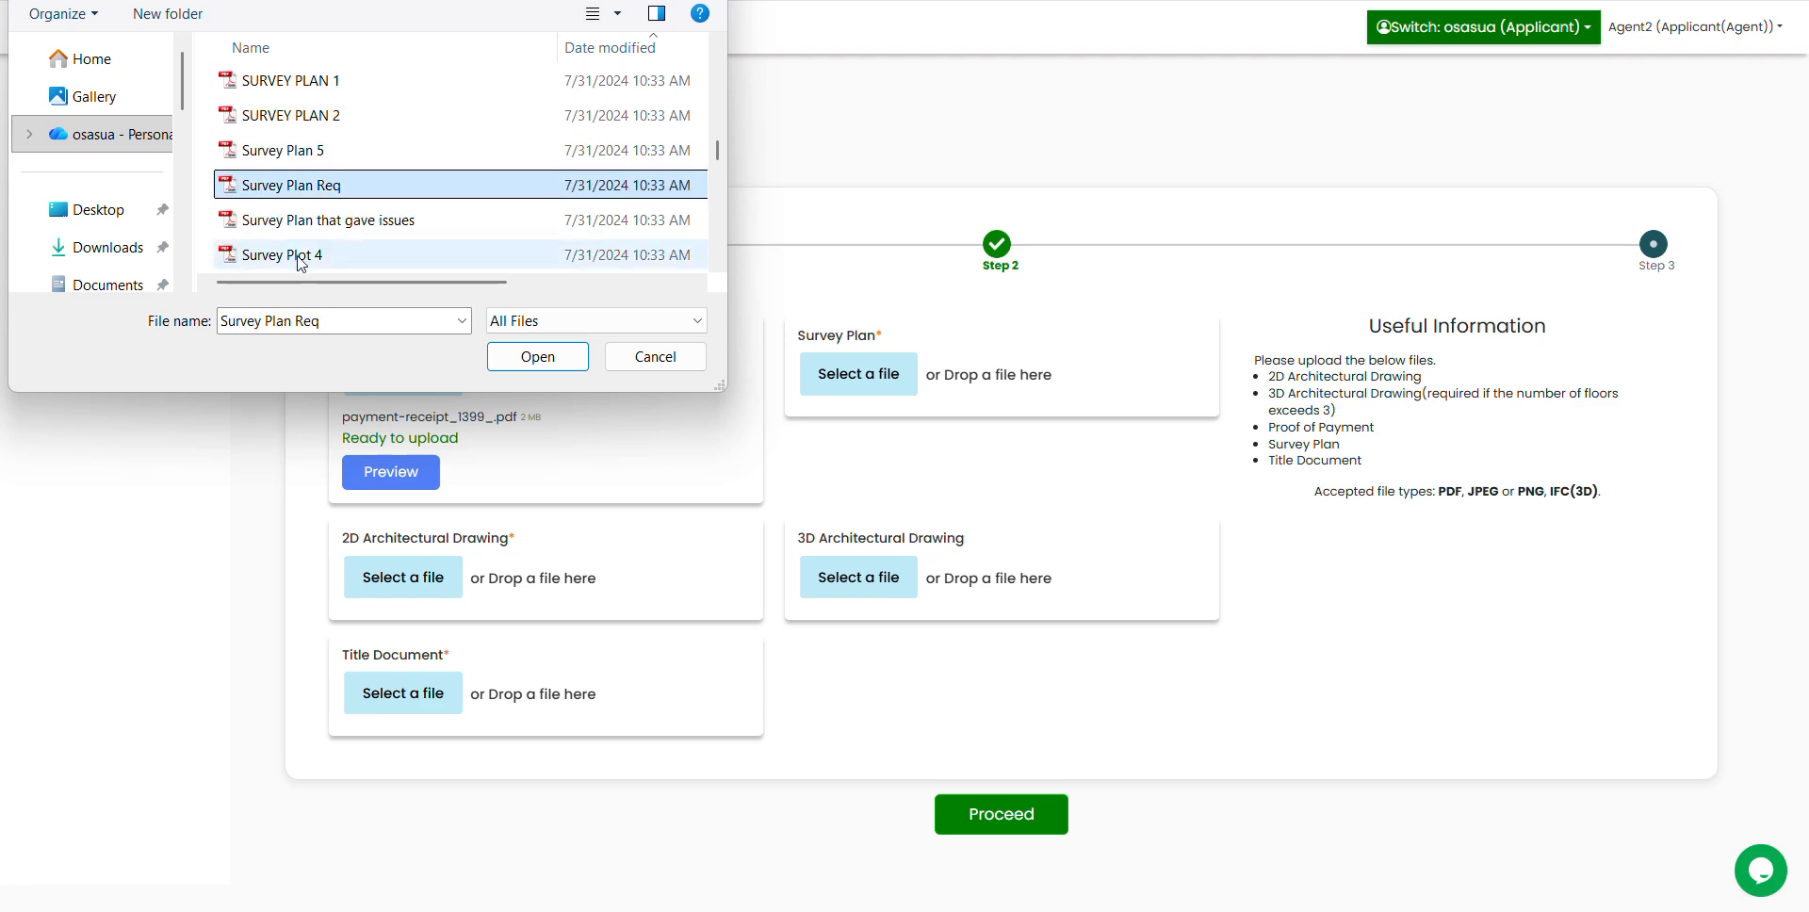
click(294, 158)
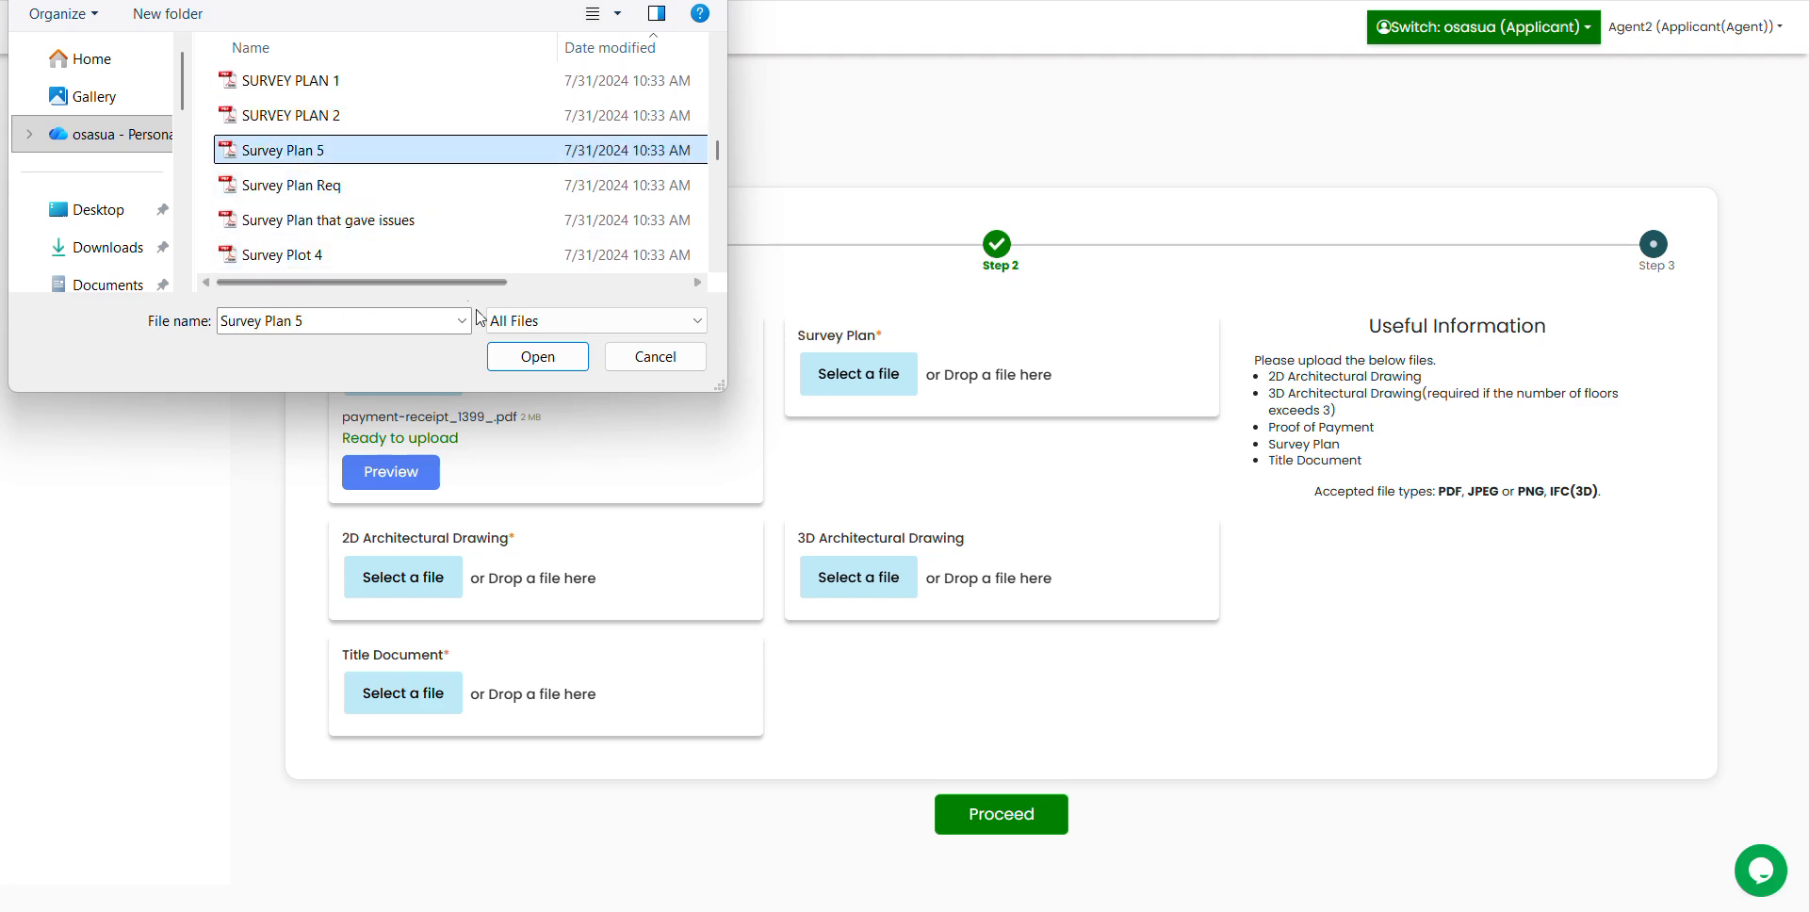
click(535, 357)
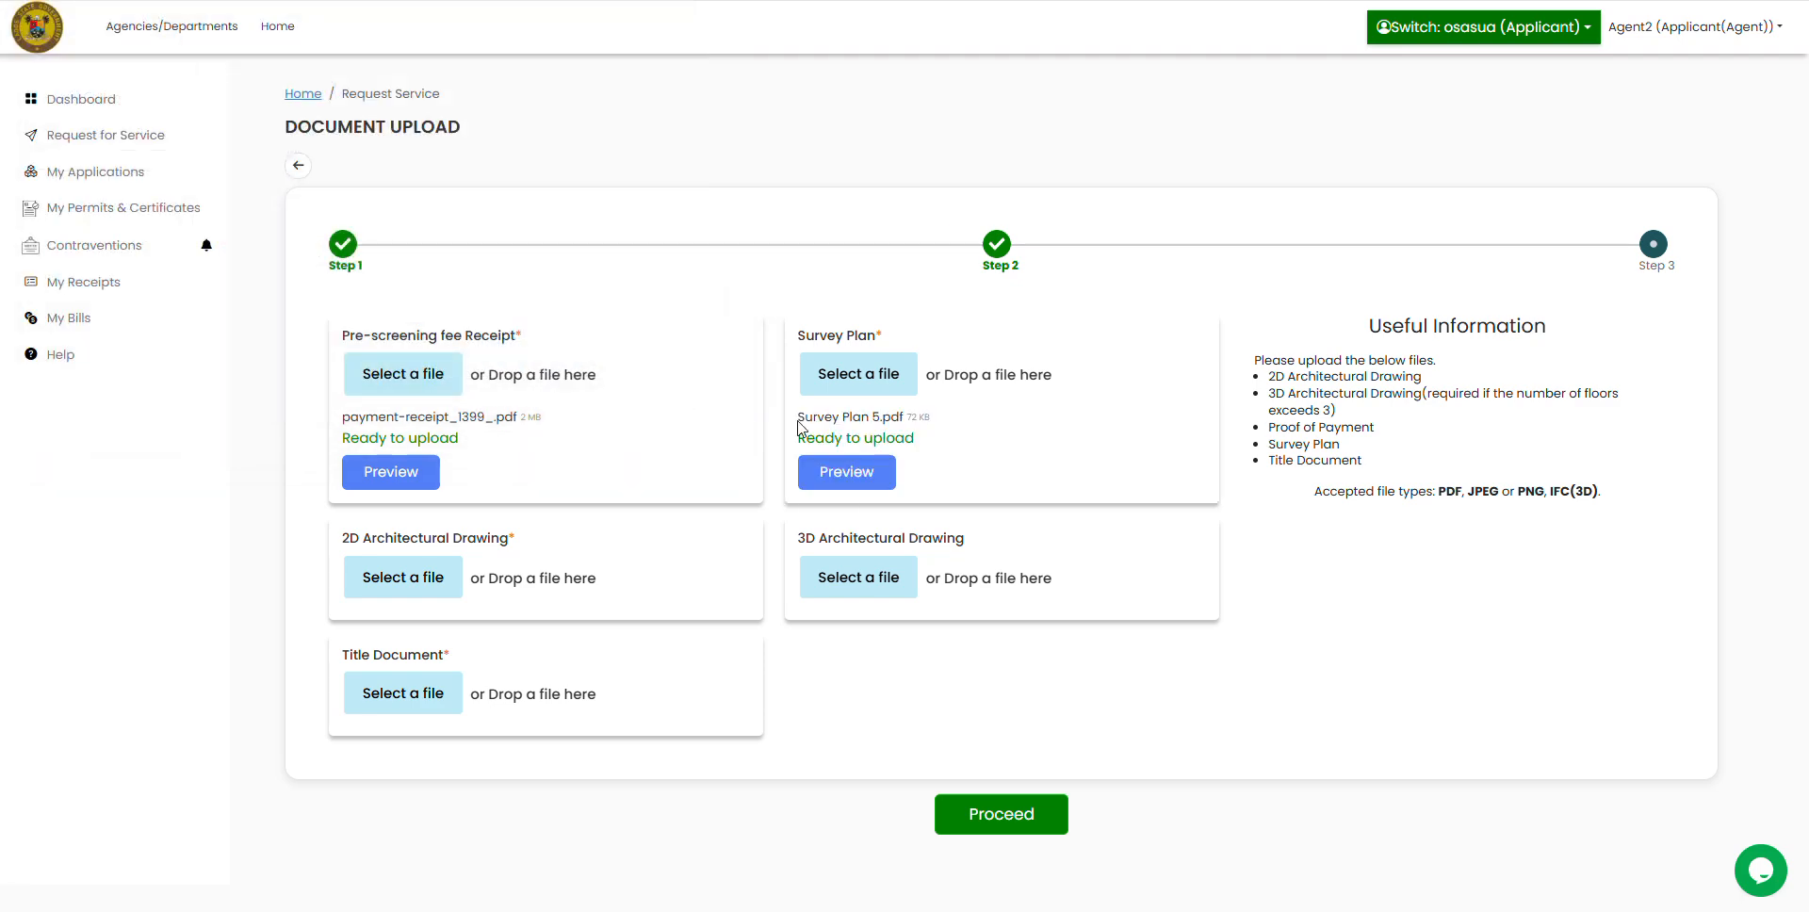
Step: Attach GATE HOUSE, WORKING DRAWING ARC.pdf as the 2D Architectural Drawing
click(420, 592)
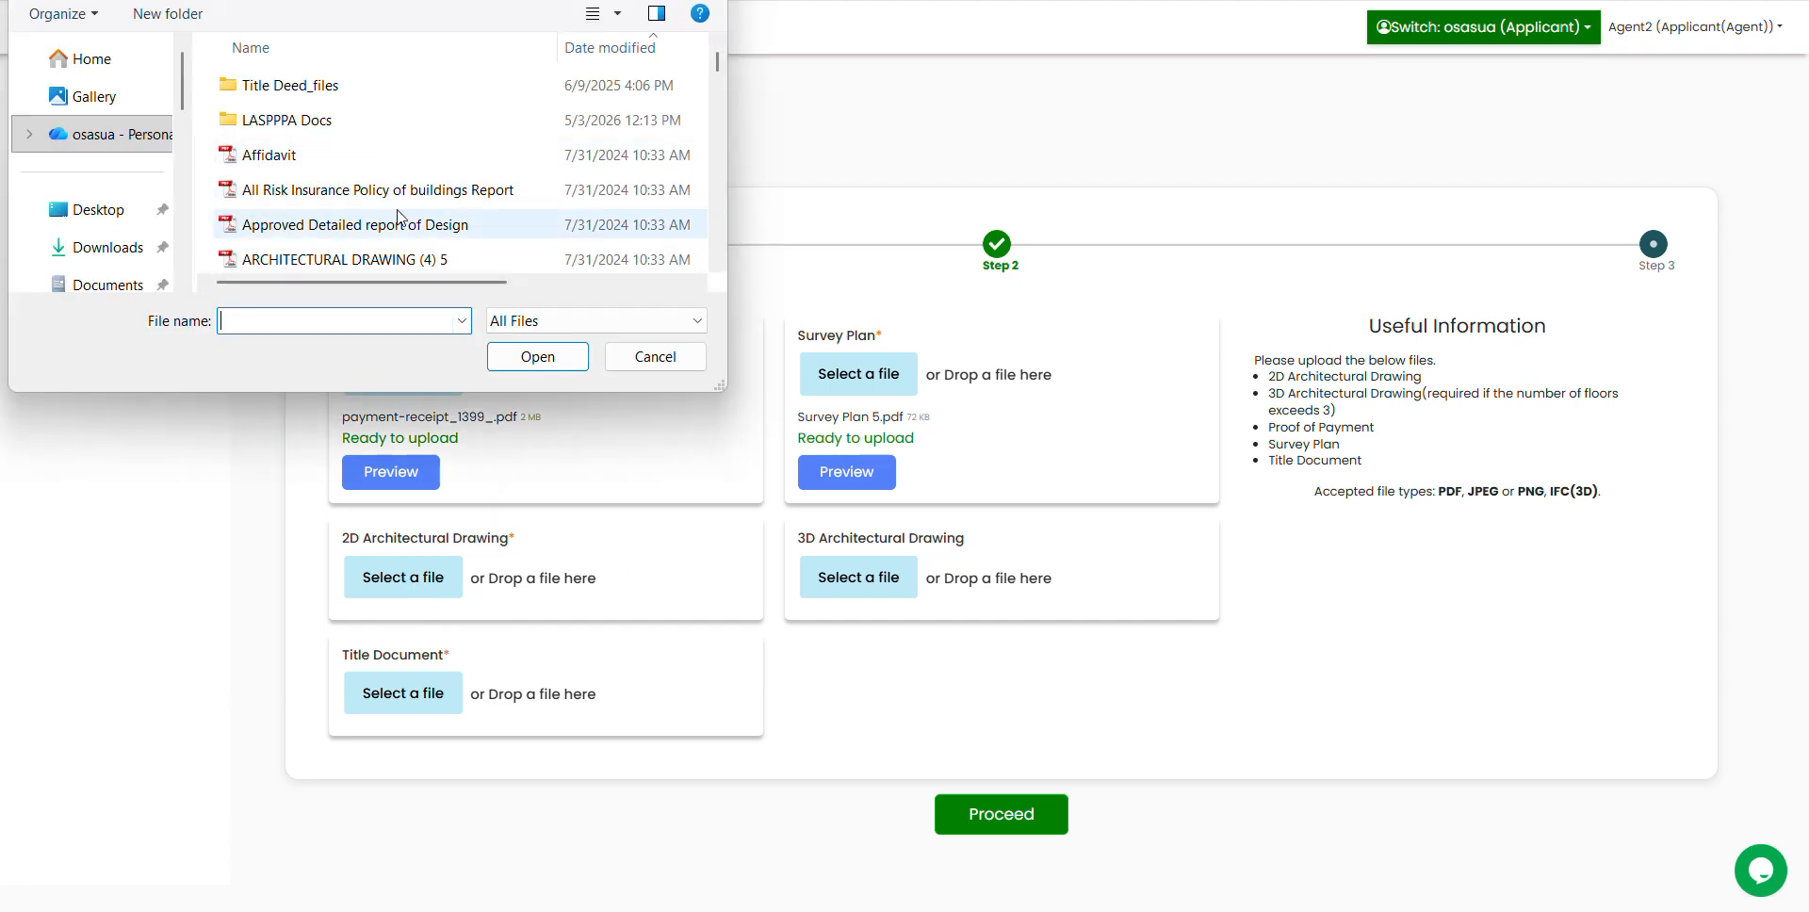
scroll(447, 209, down, 2)
scroll(448, 209, down, 10)
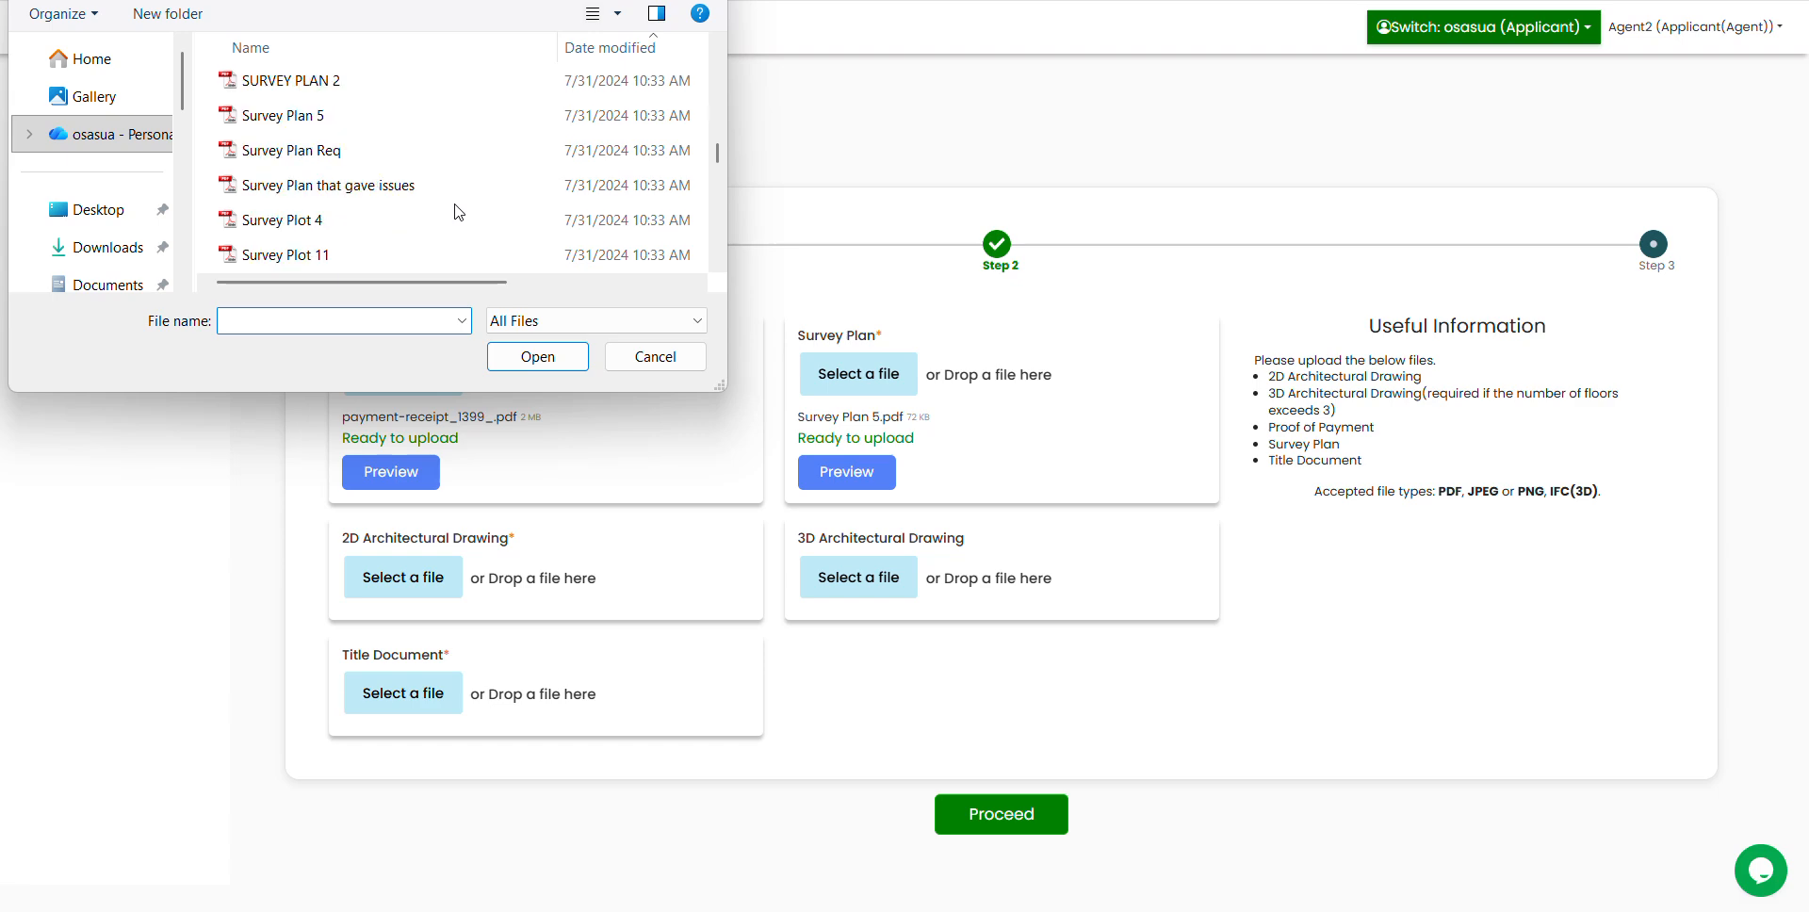
scroll(457, 212, down, 5)
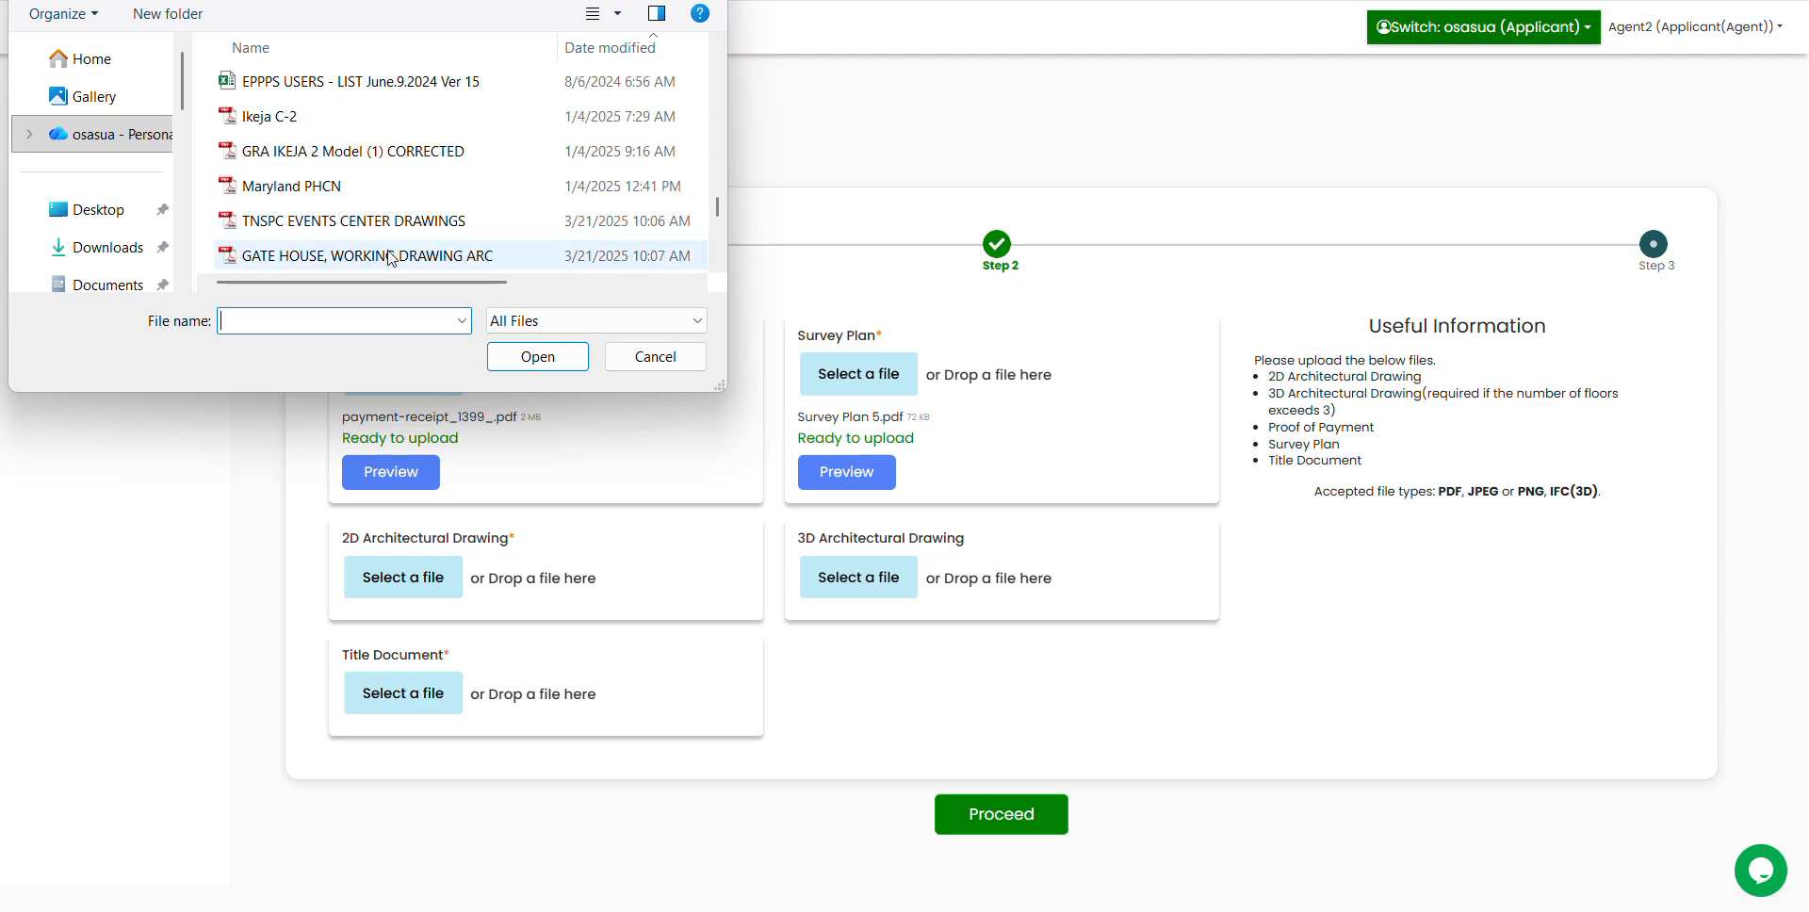
scroll(420, 221, down, 1)
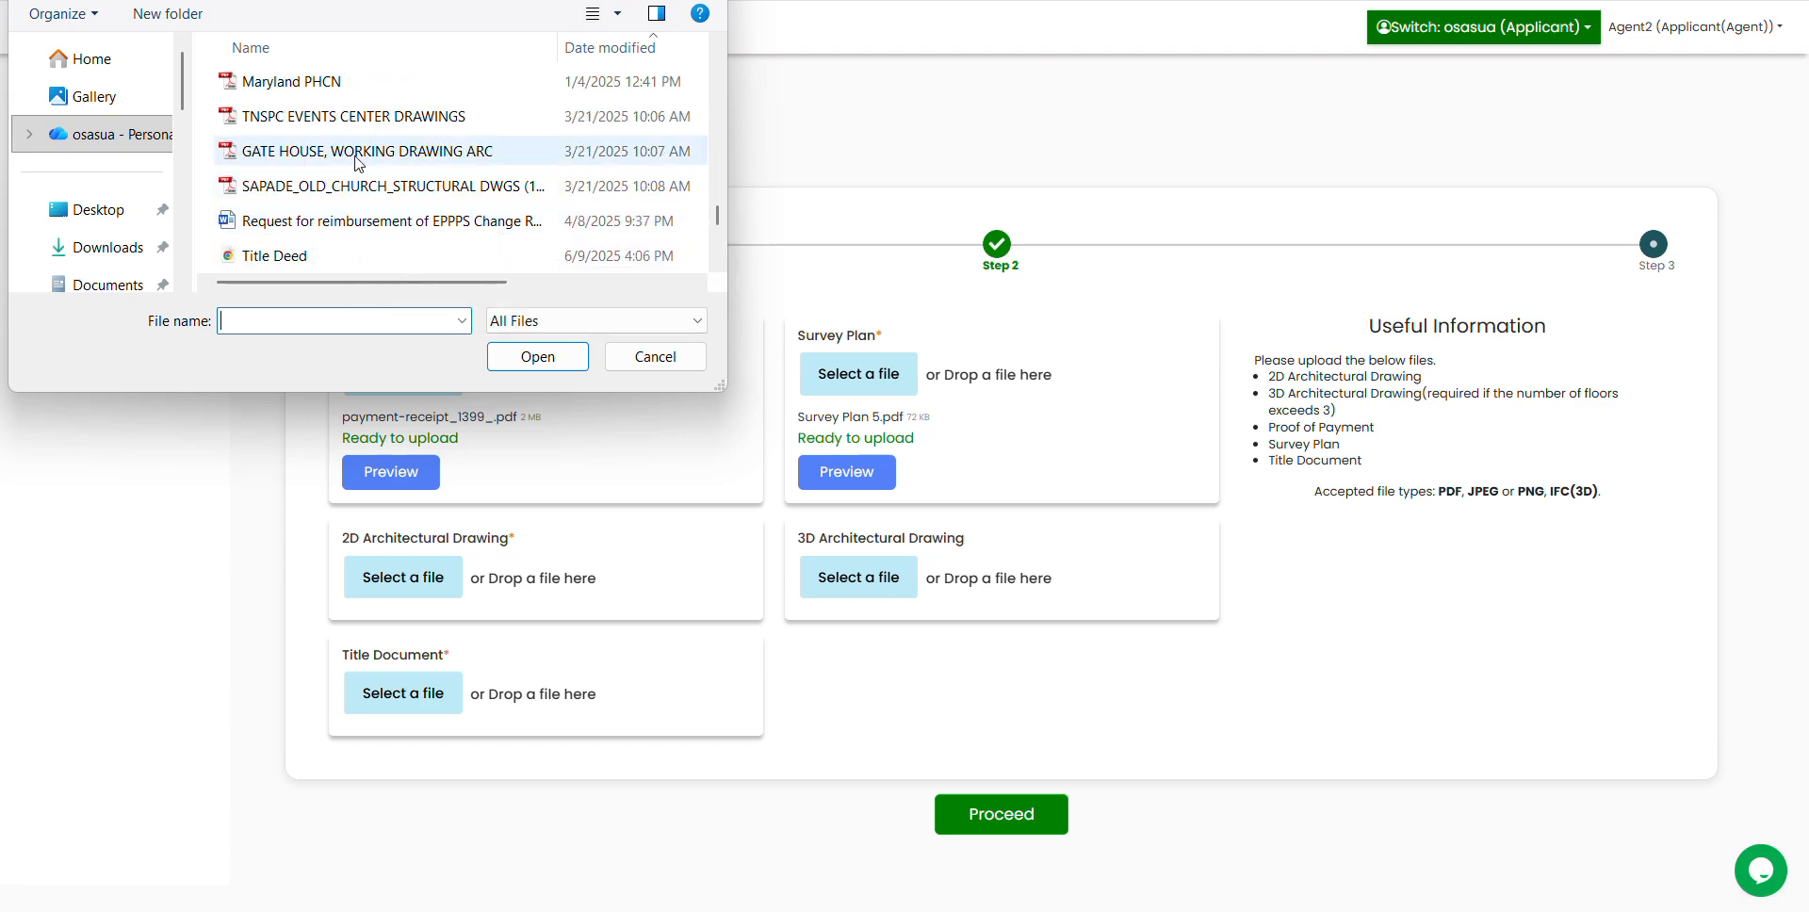
click(407, 152)
click(538, 357)
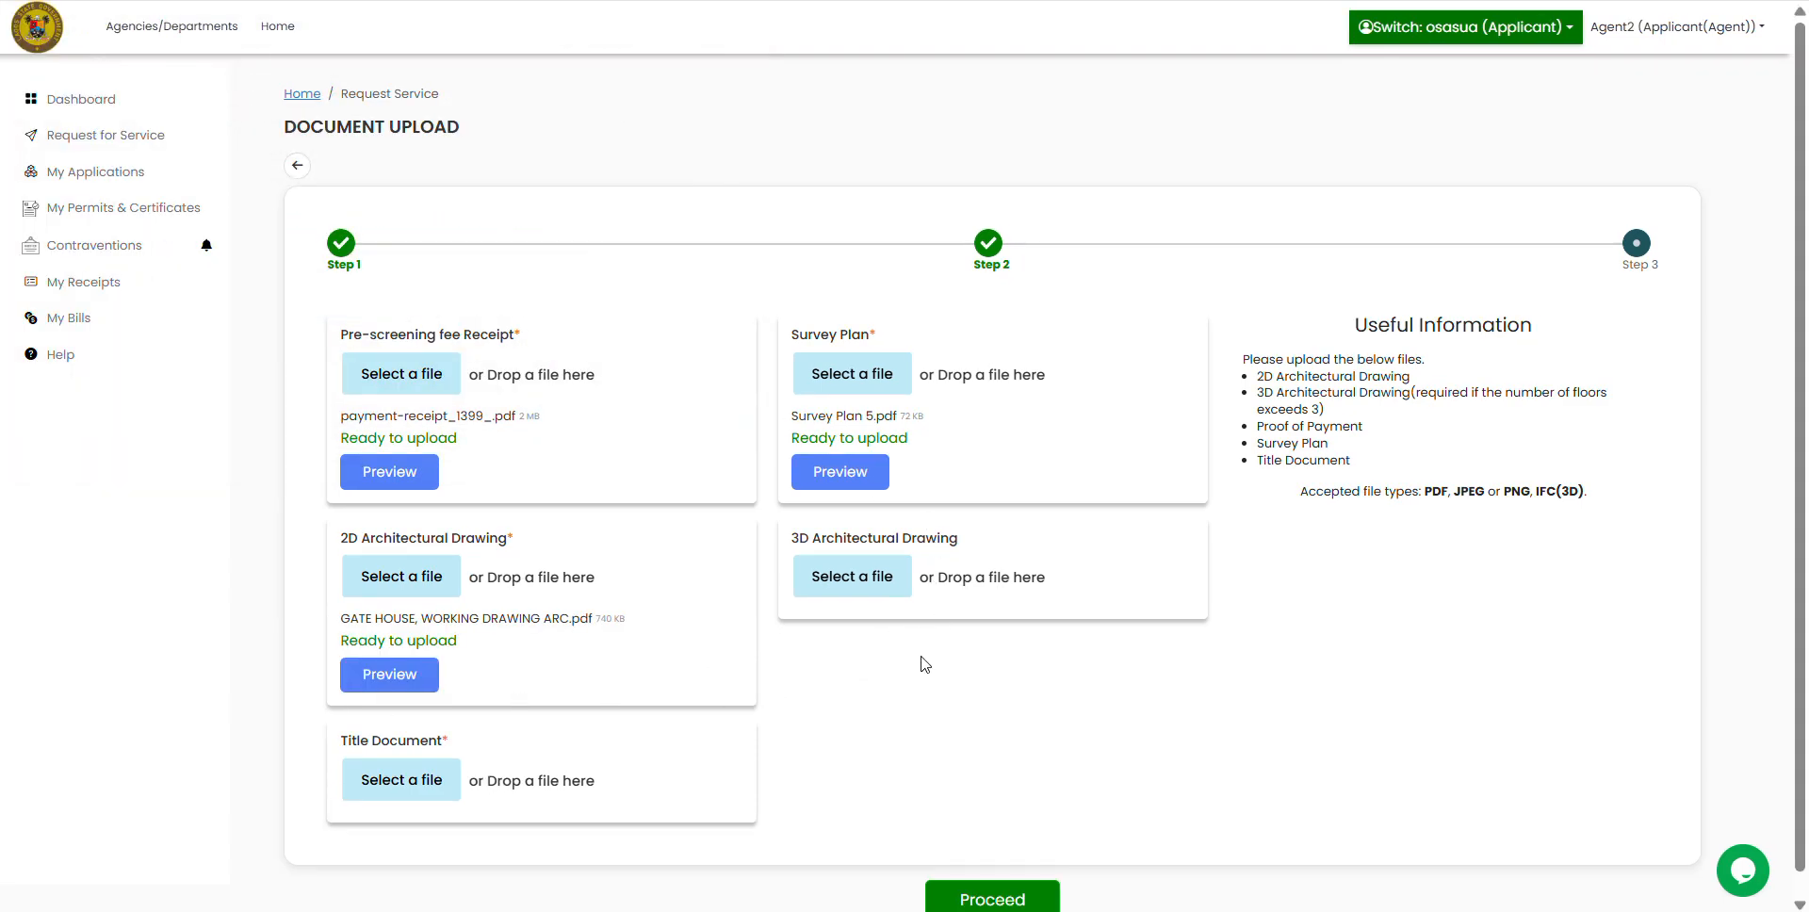
Step: Attach Title Document.jpg as the Title Document
scroll(782, 659, down, 1)
click(406, 765)
click(316, 190)
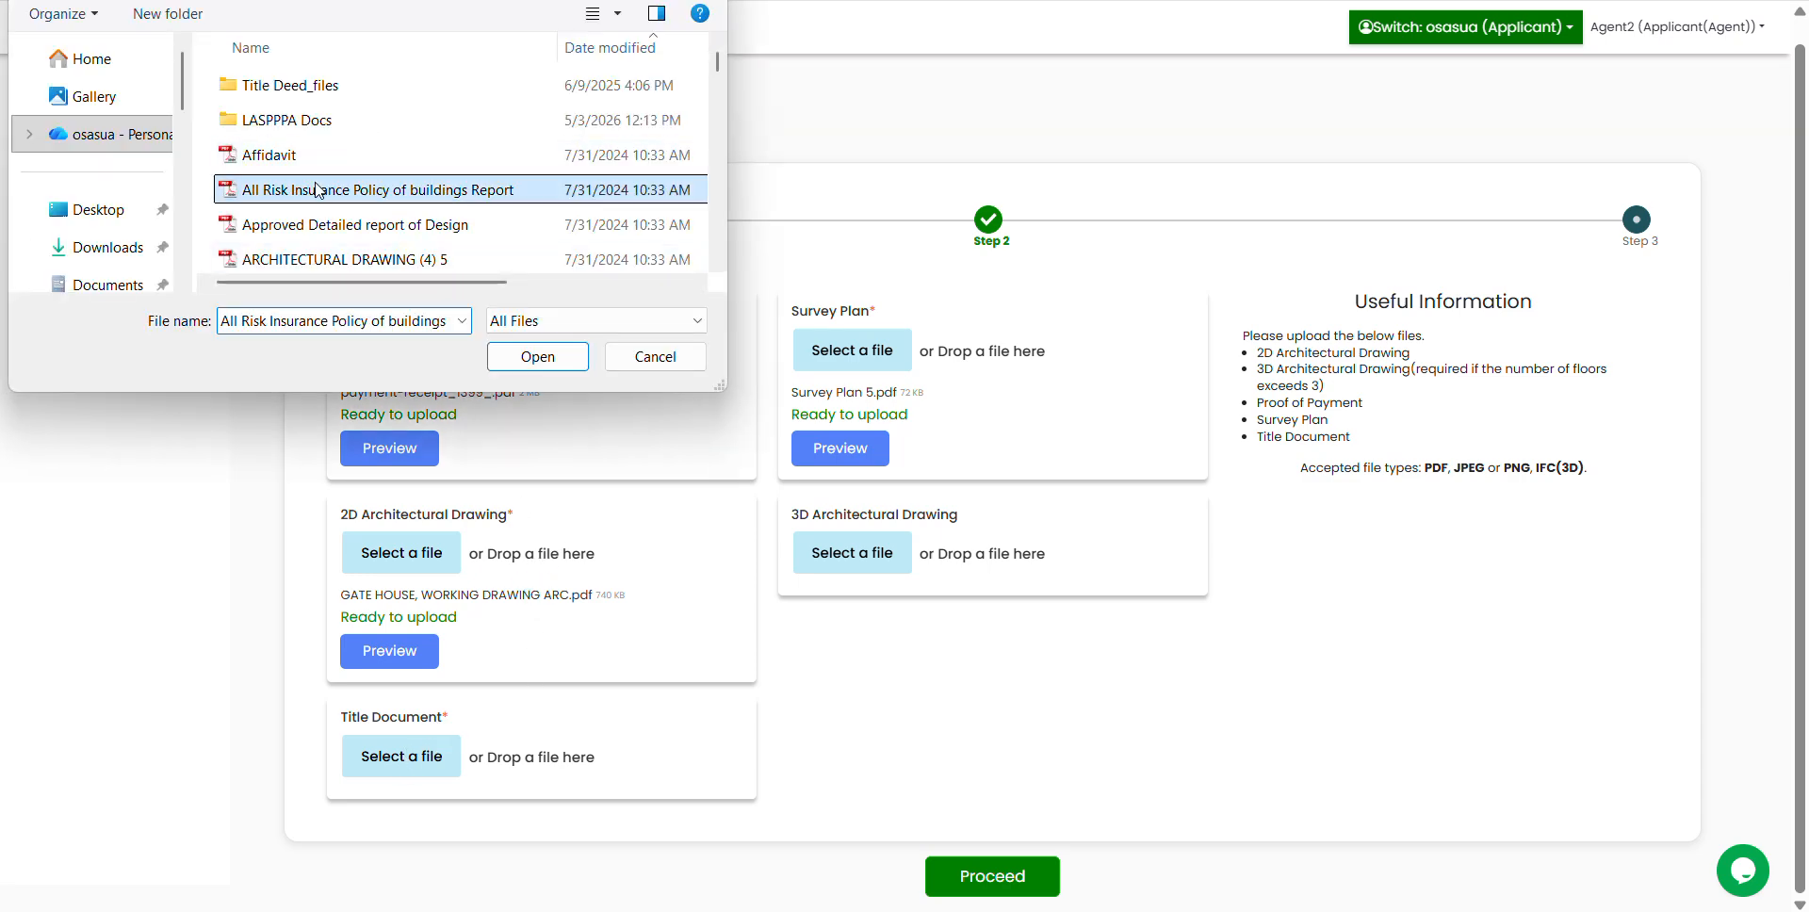
key(t)
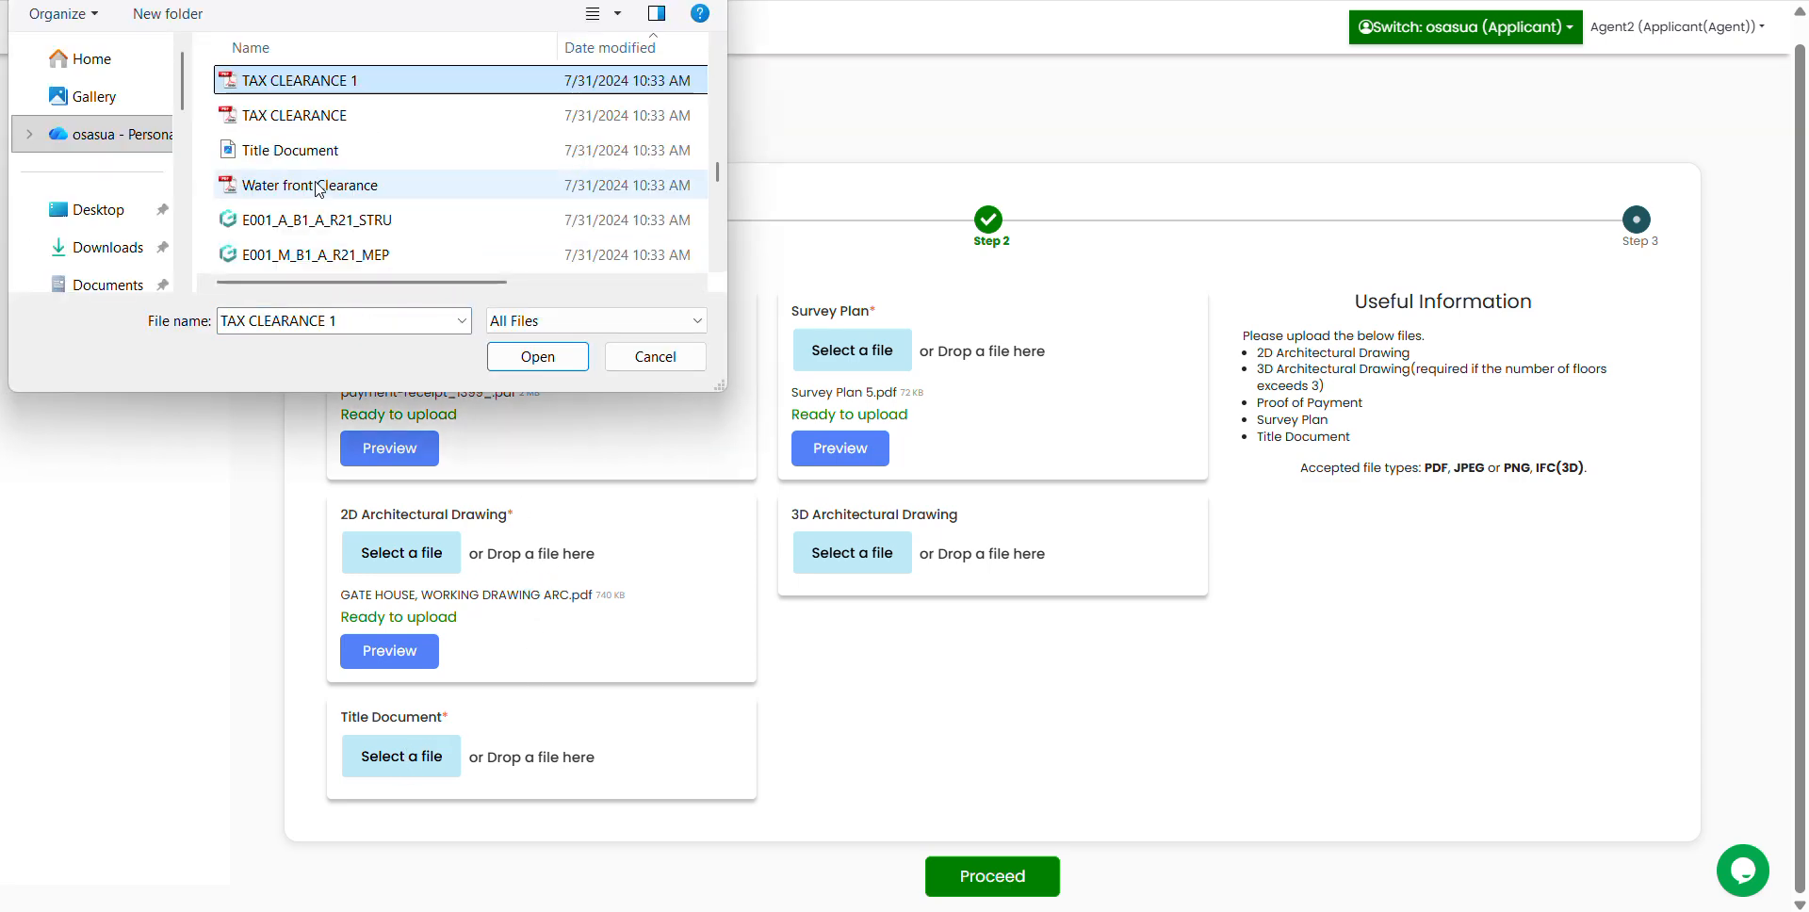
click(252, 151)
click(537, 356)
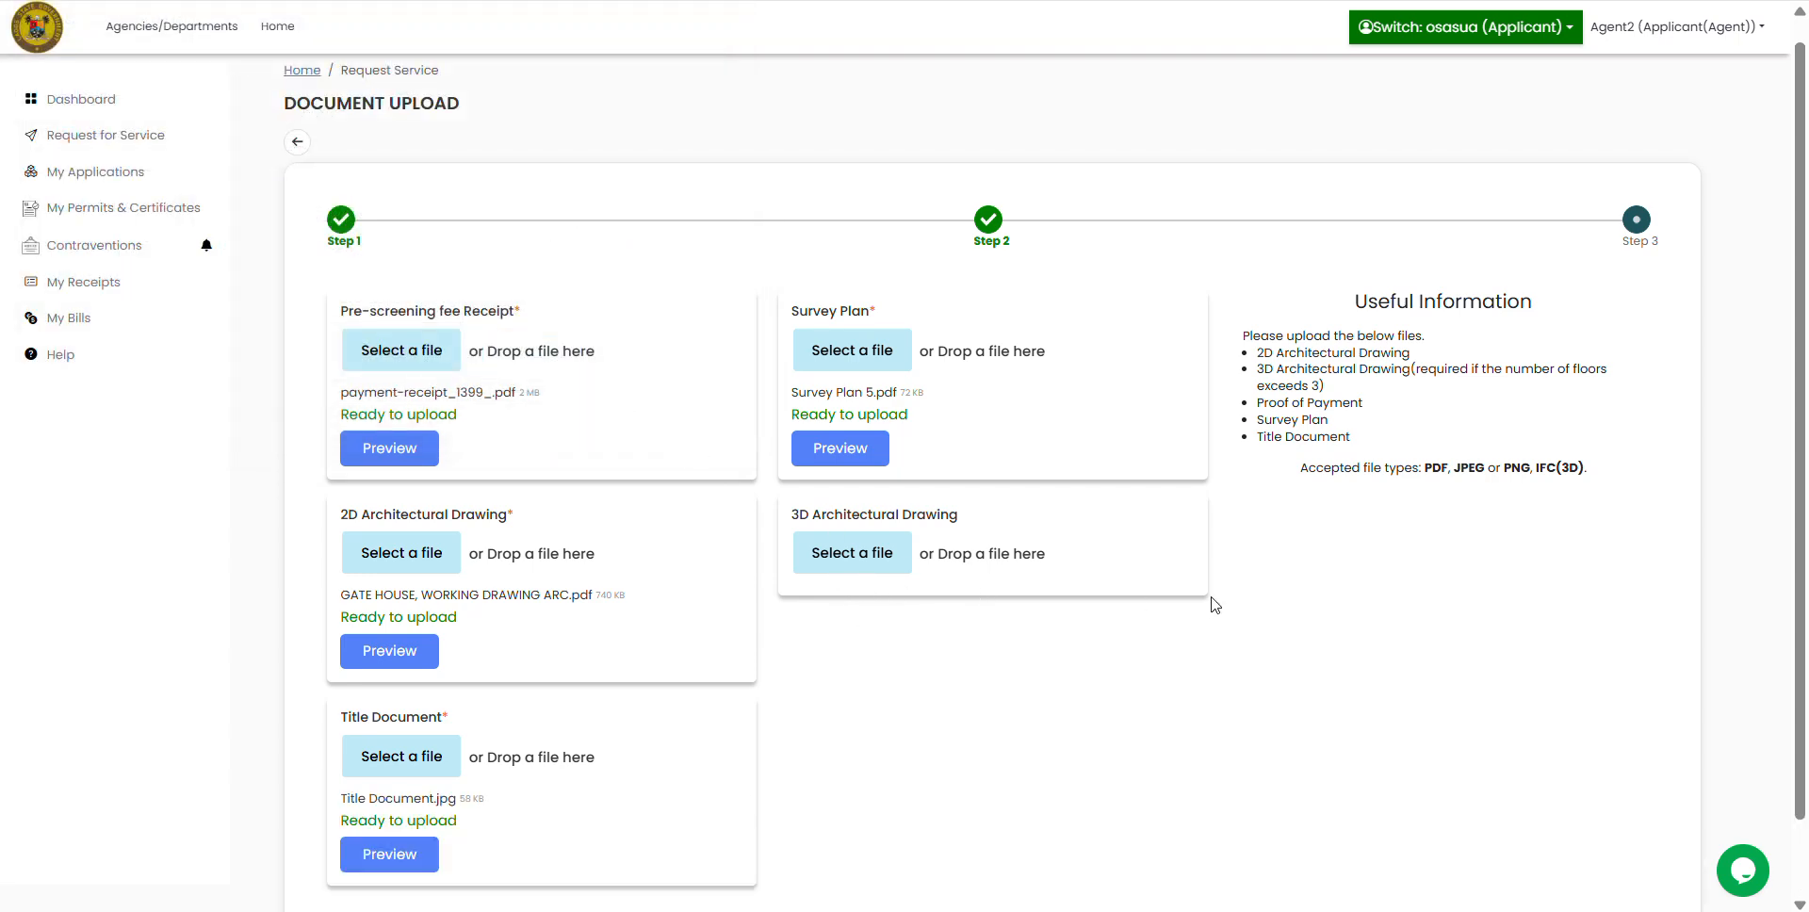
scroll(1215, 605, down, 2)
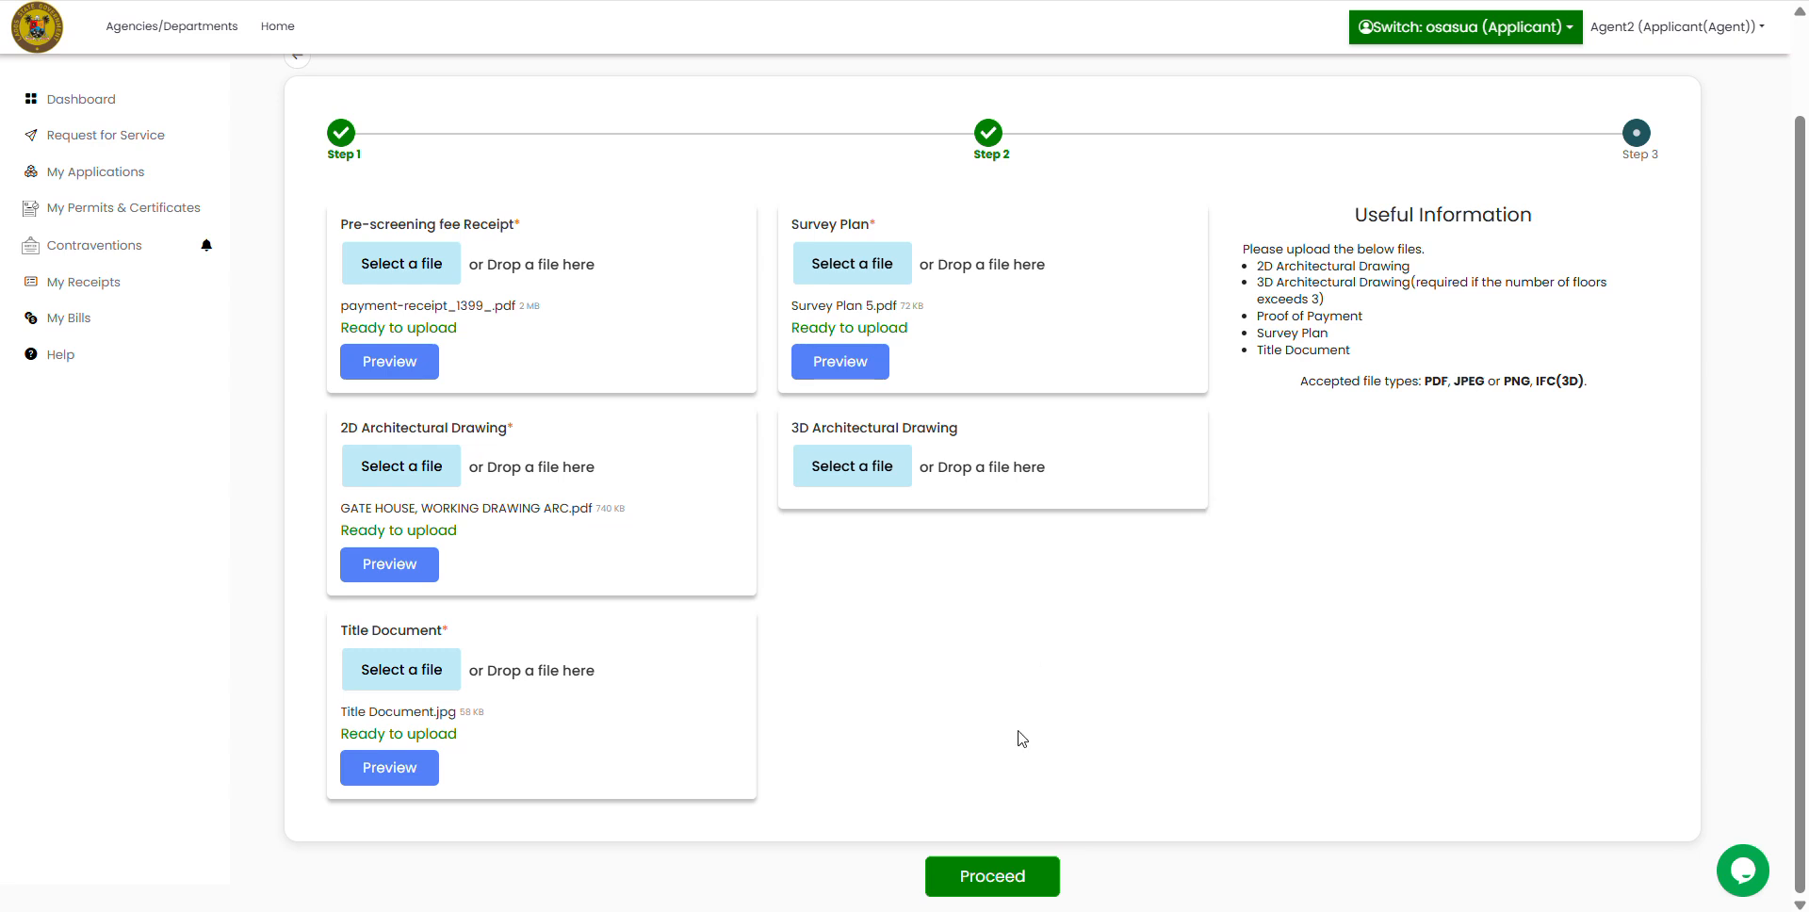
Step: Upload the four attached documents and acknowledge the Document Successfully Uploaded confirmation
click(998, 874)
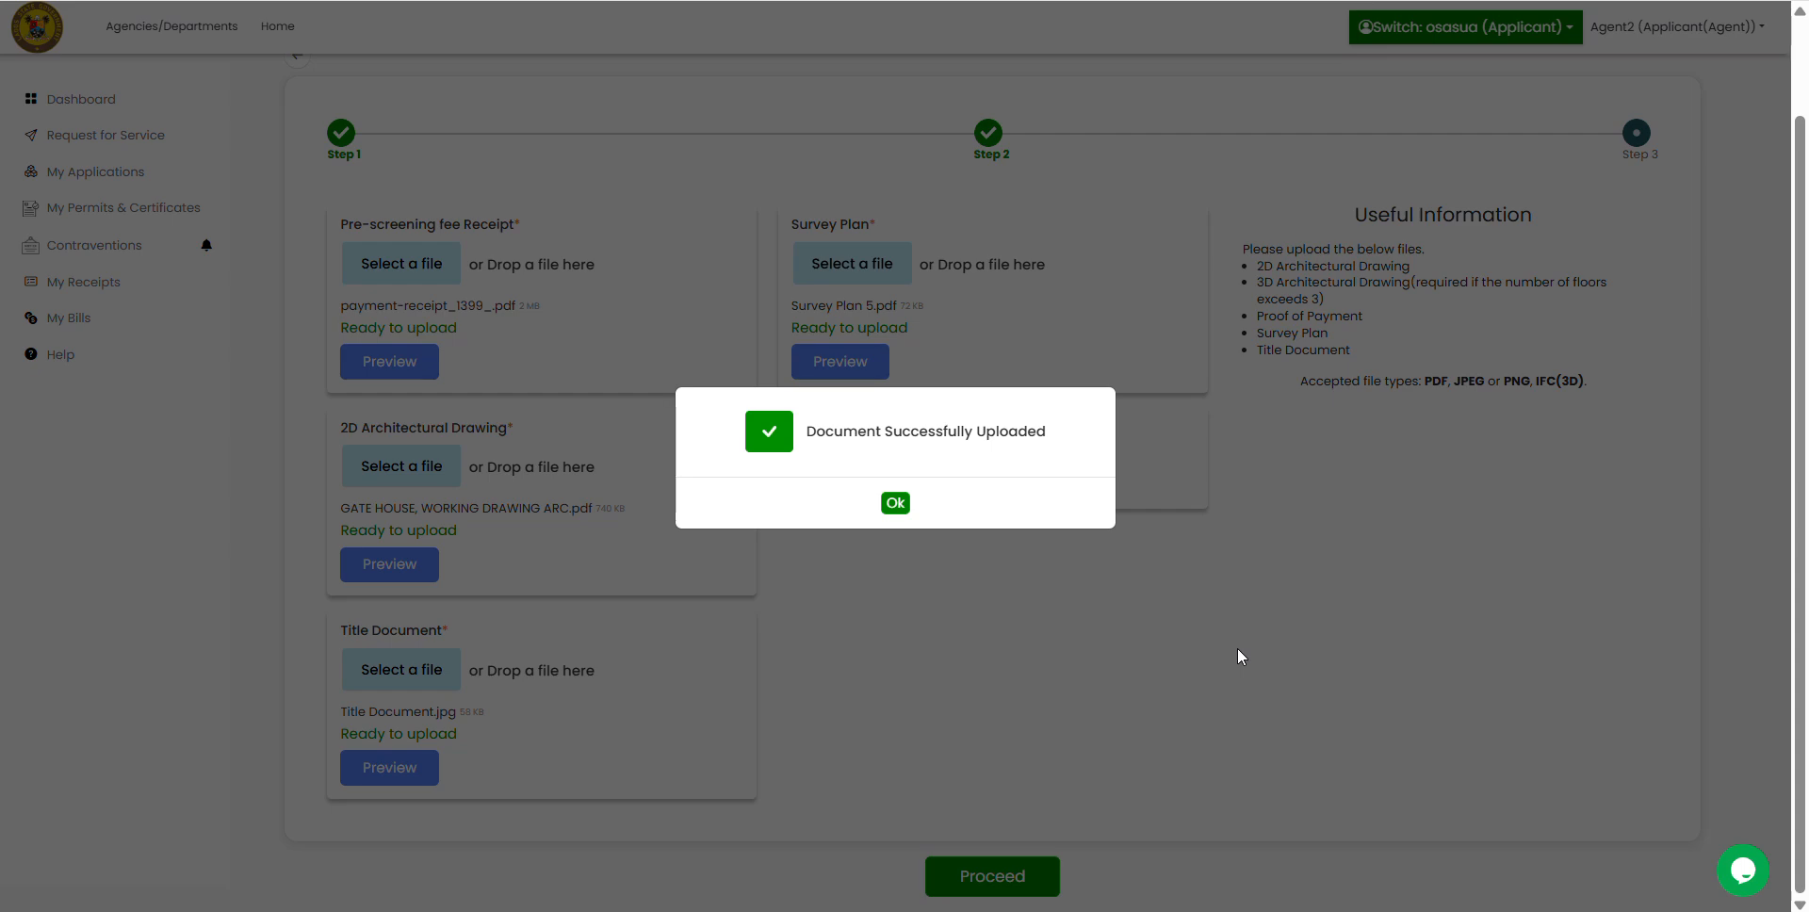
click(895, 503)
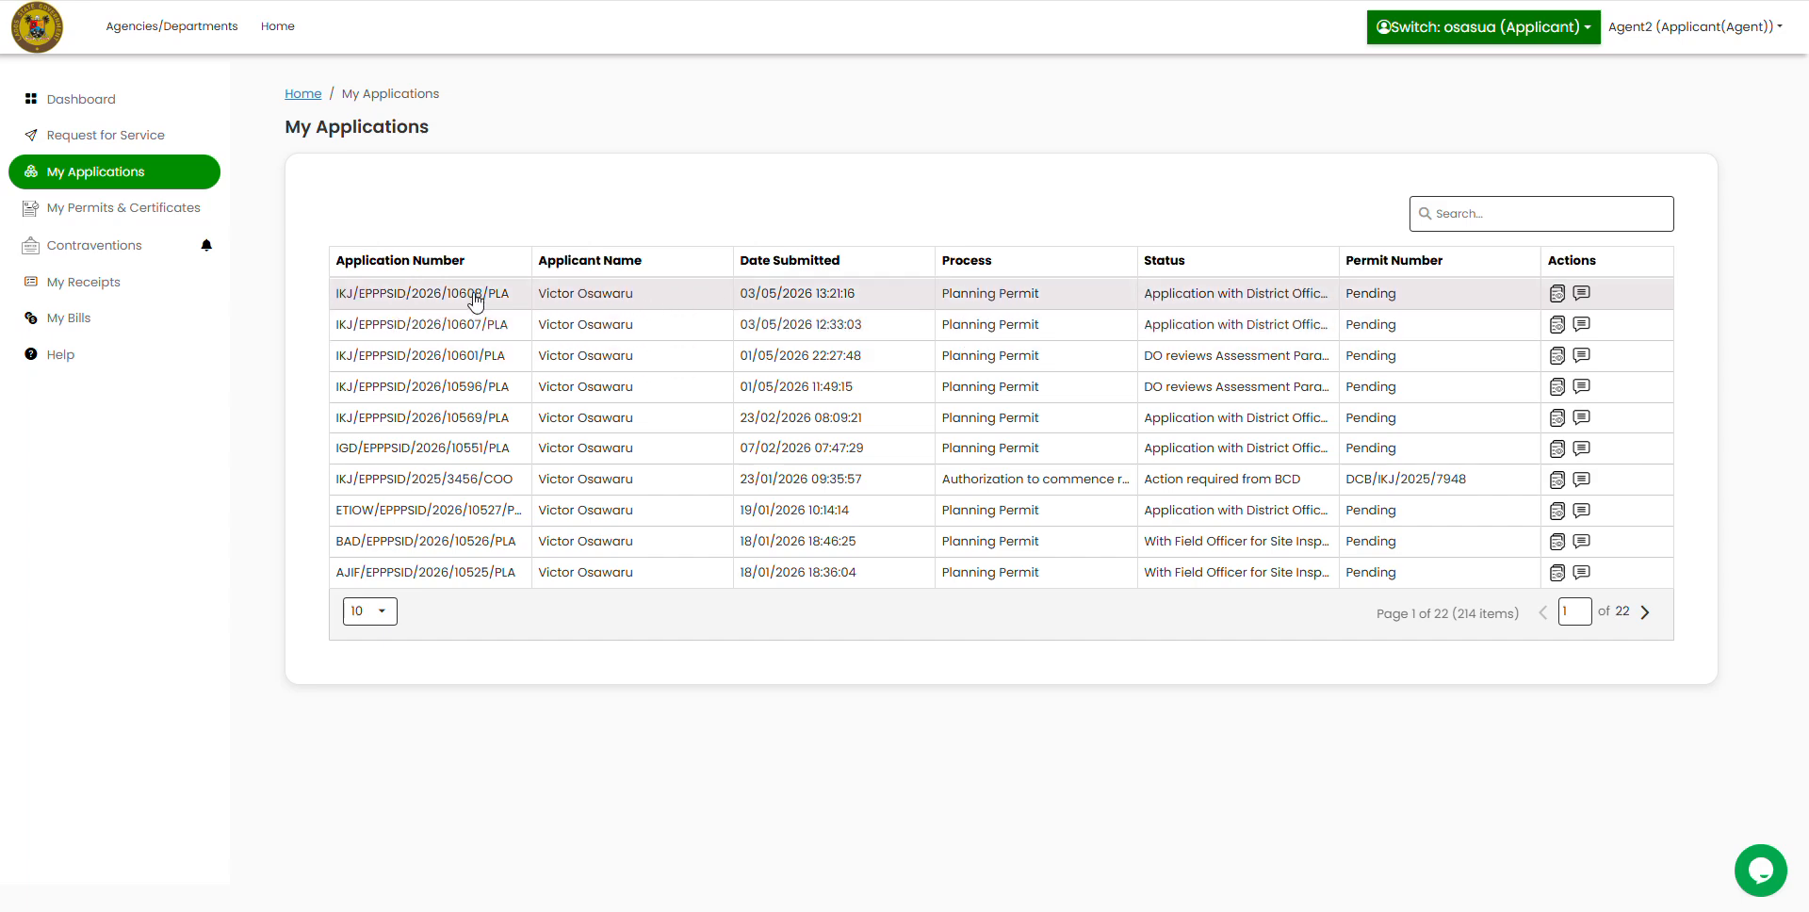
Step: Copy the Application Number from the first row of the My Applications list
drag(339, 295, 515, 299)
click(338, 298)
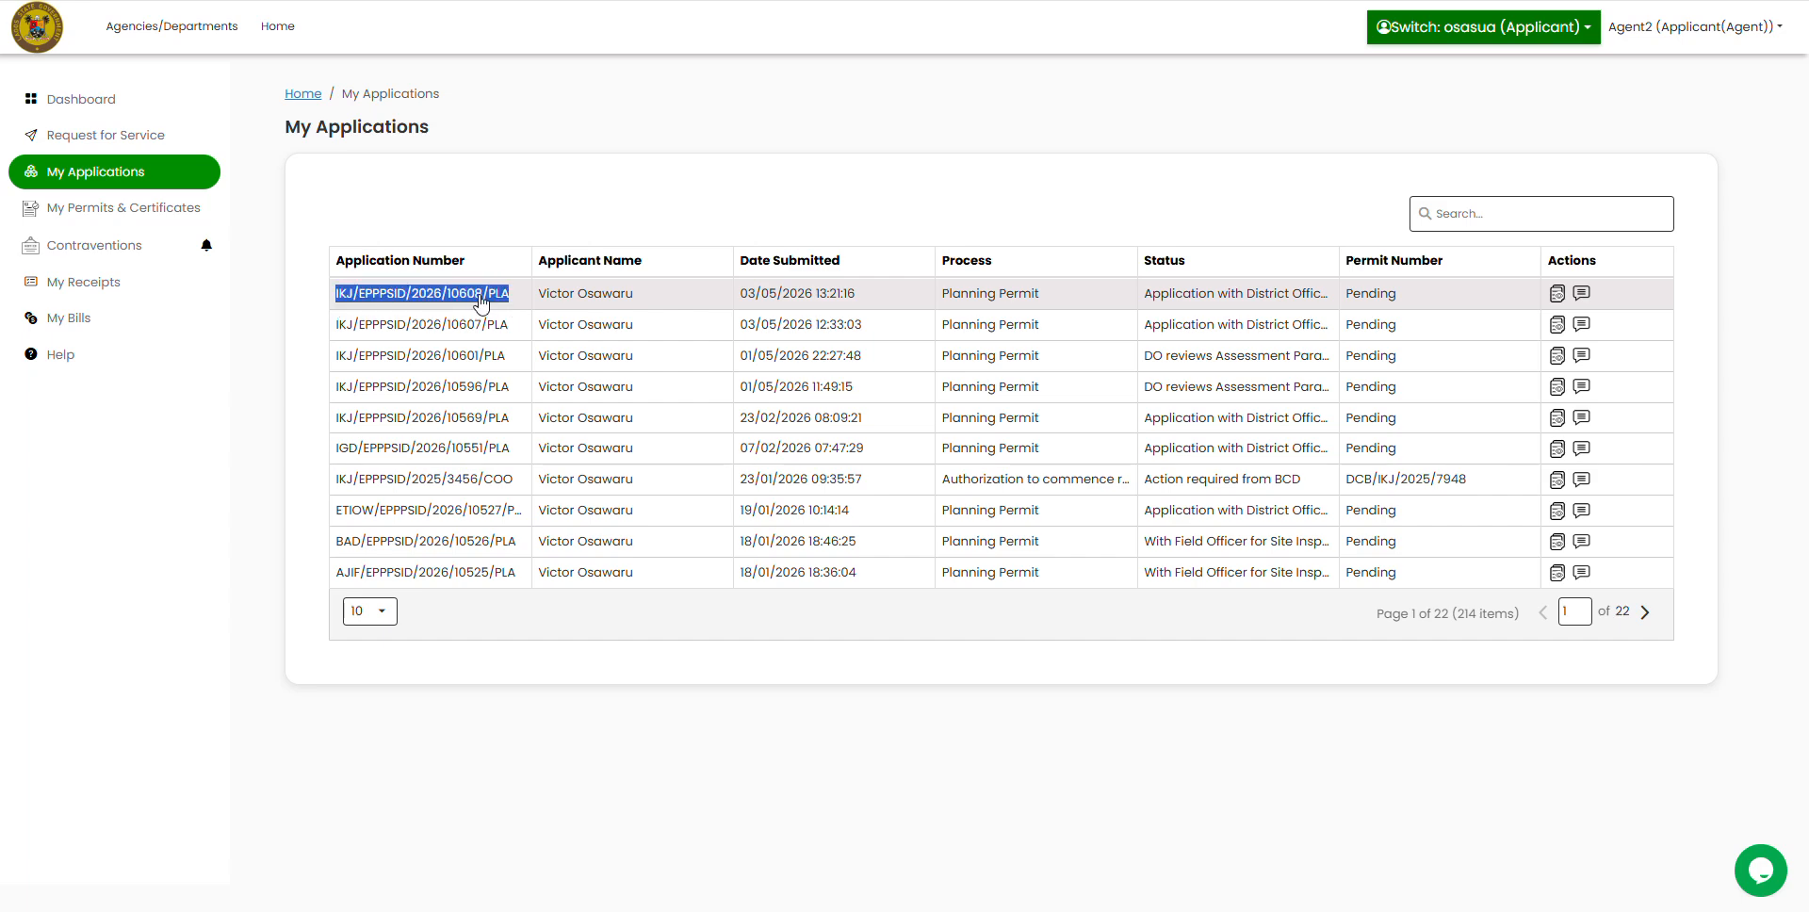
right_click(479, 300)
click(513, 323)
mouse_move(1749, 890)
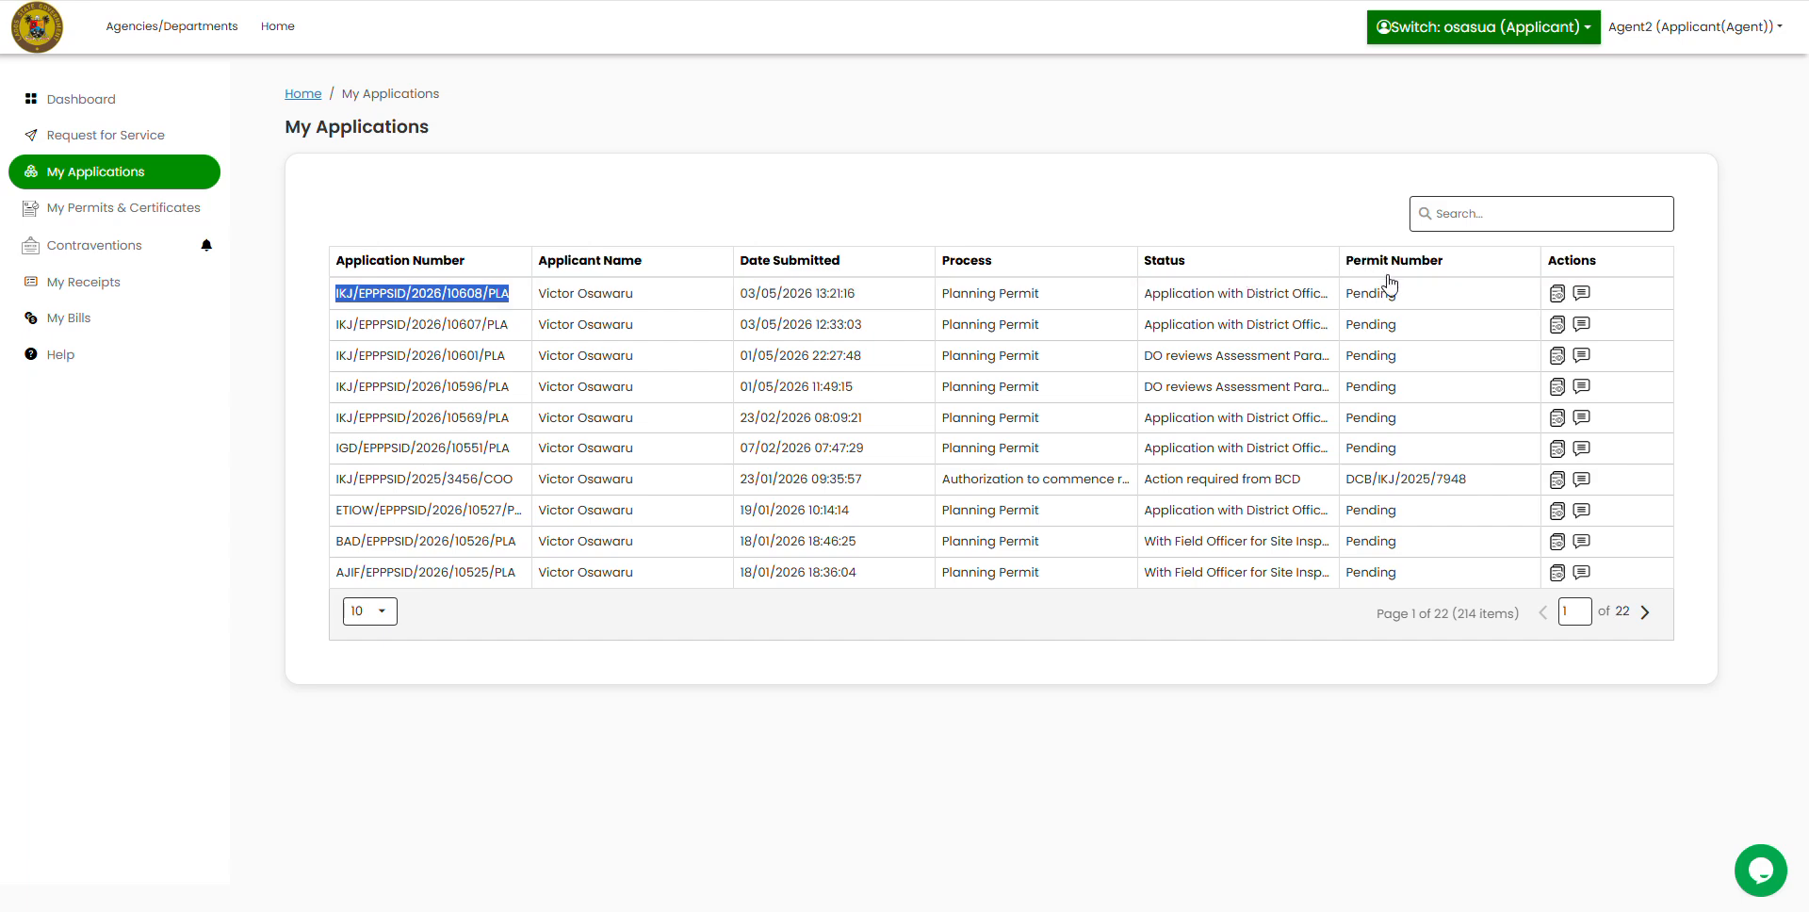
Step: Return to the Dashboard, then check the applicant account's user menu in the other window
click(93, 102)
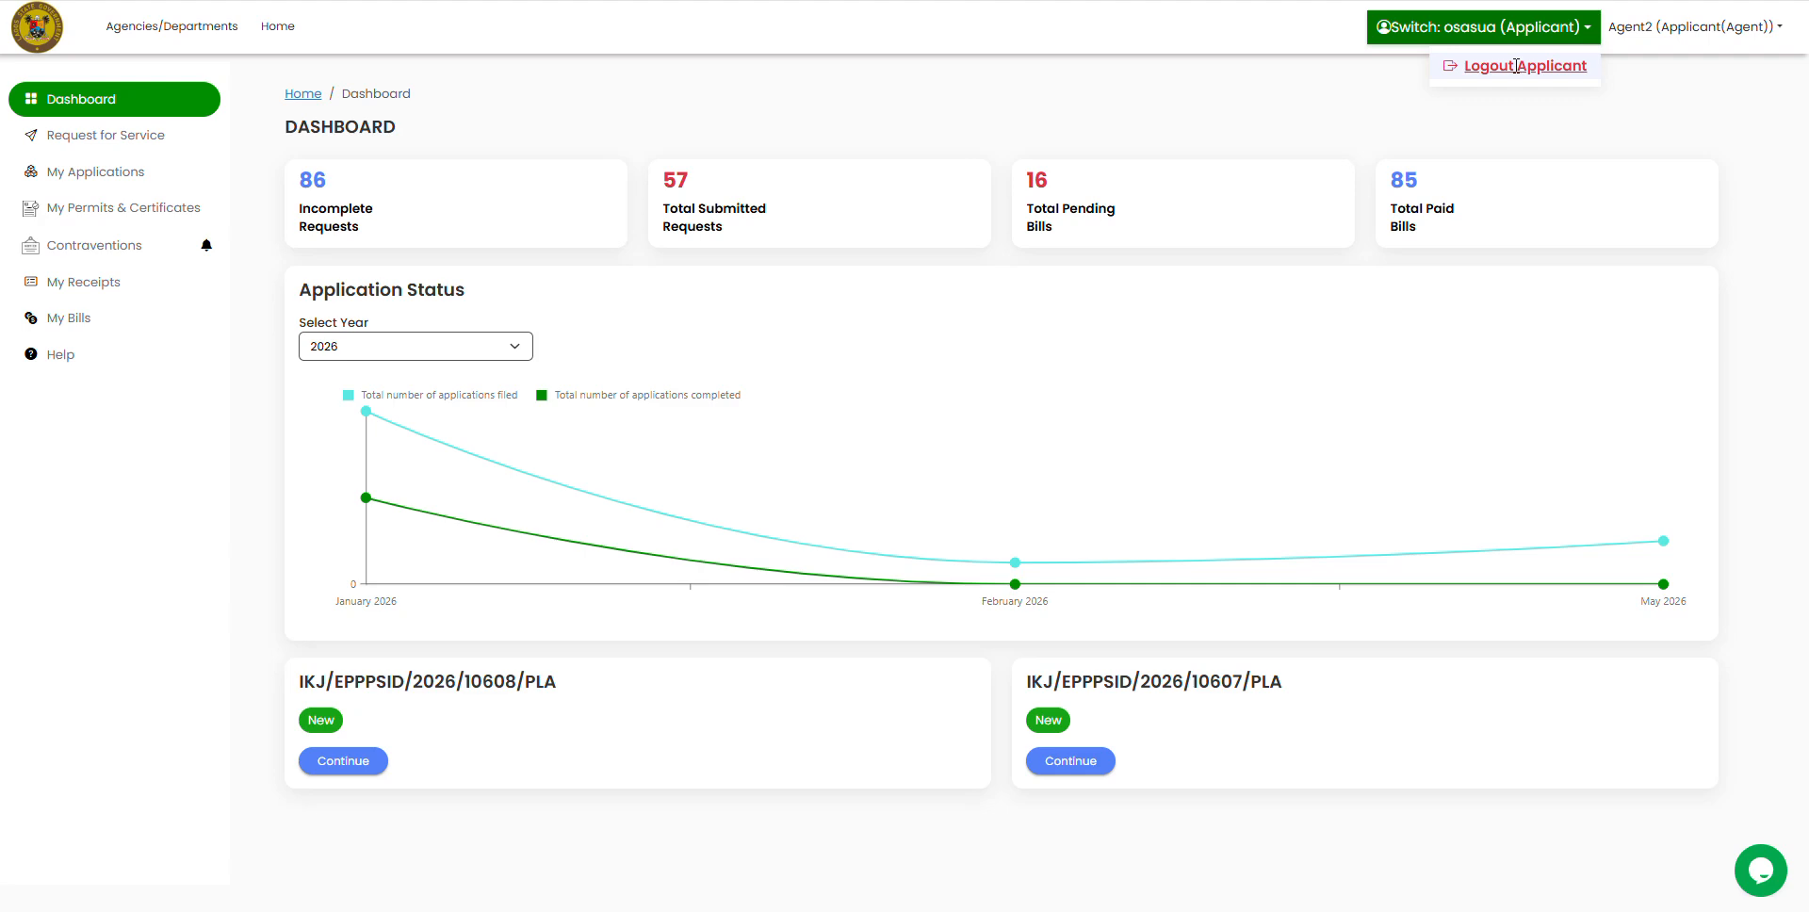
key(alt+Tab)
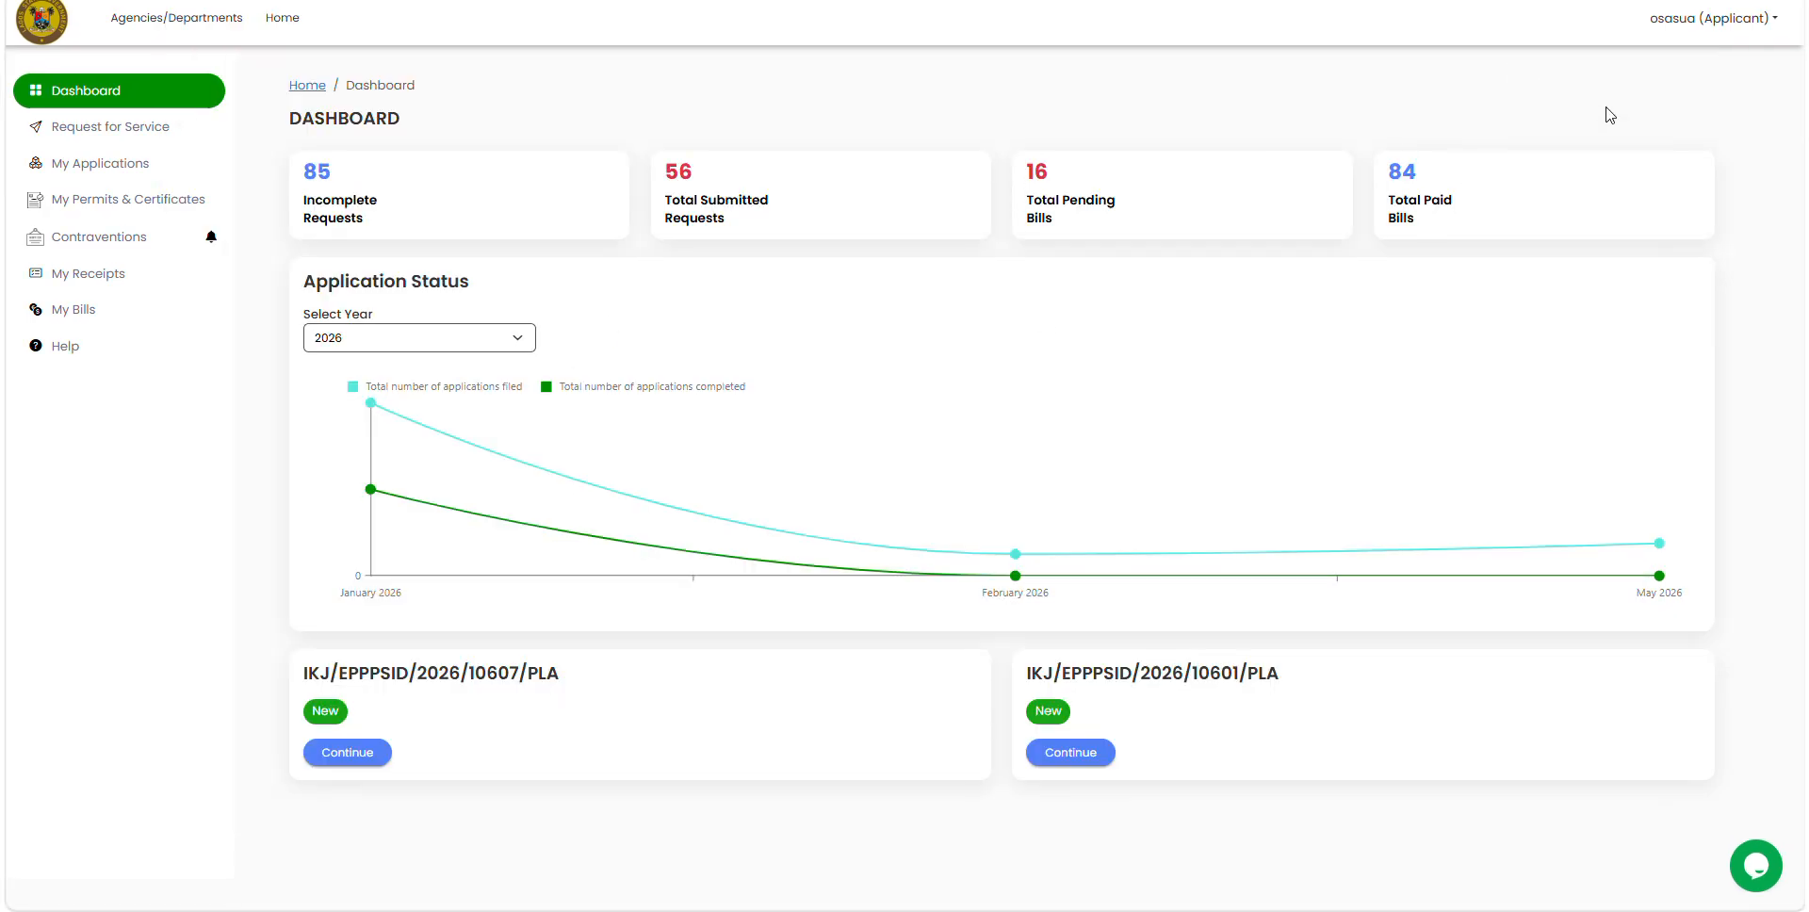
click(1712, 20)
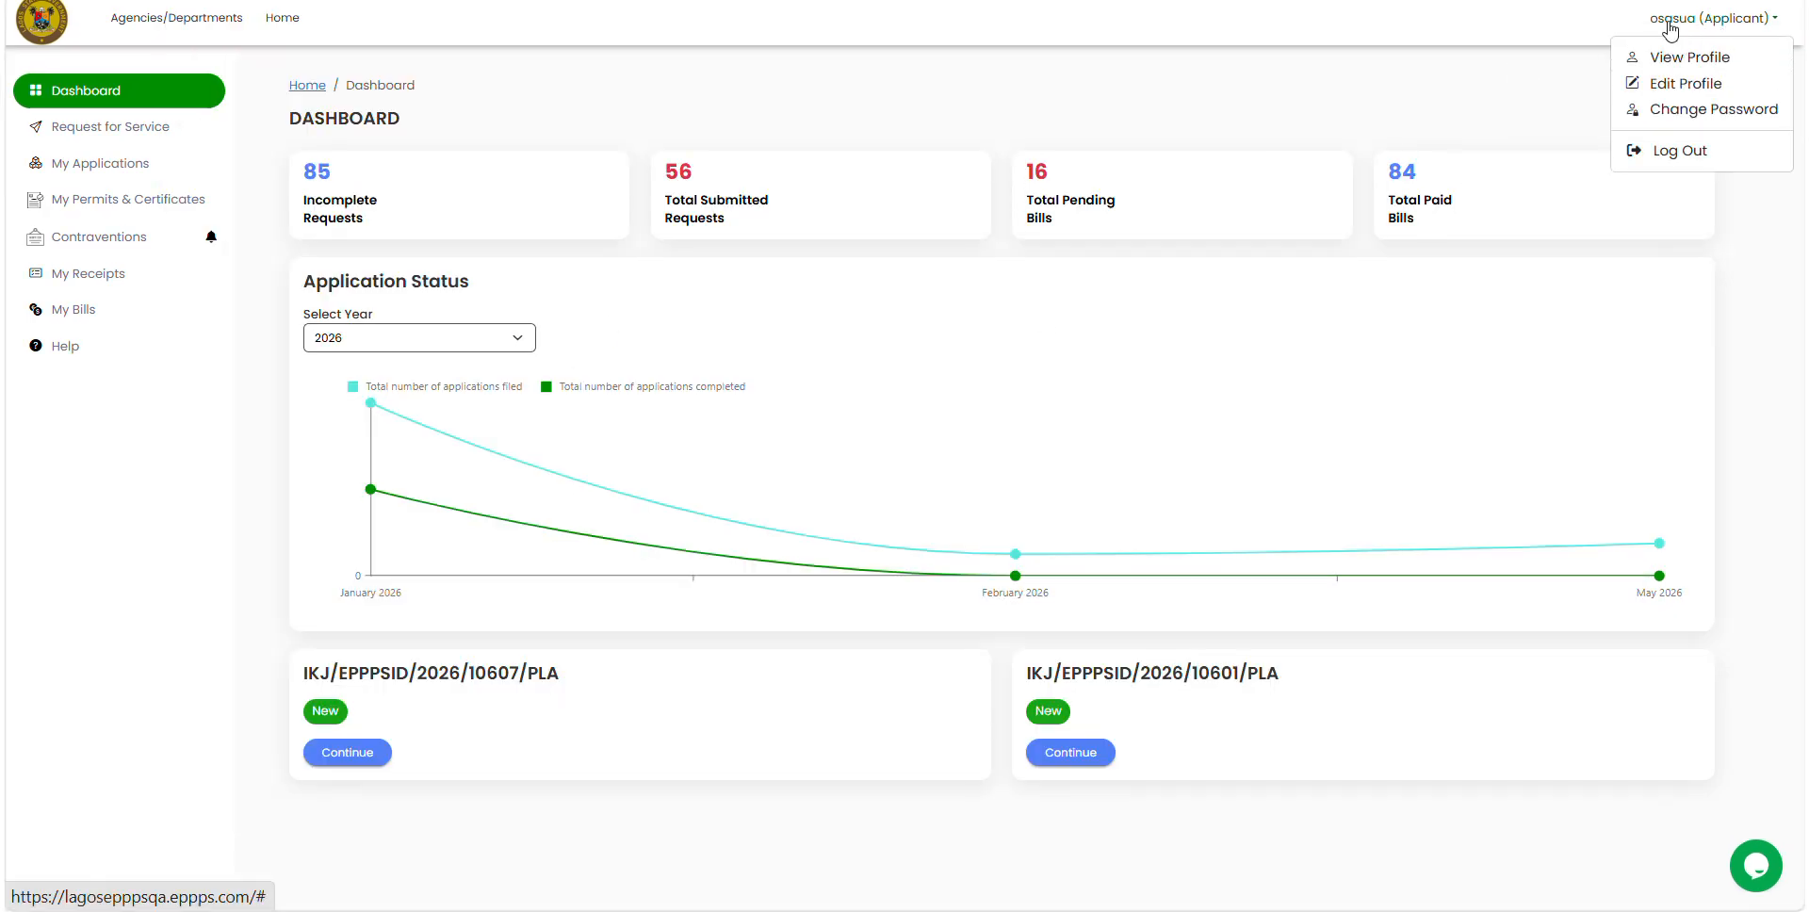
click(1307, 98)
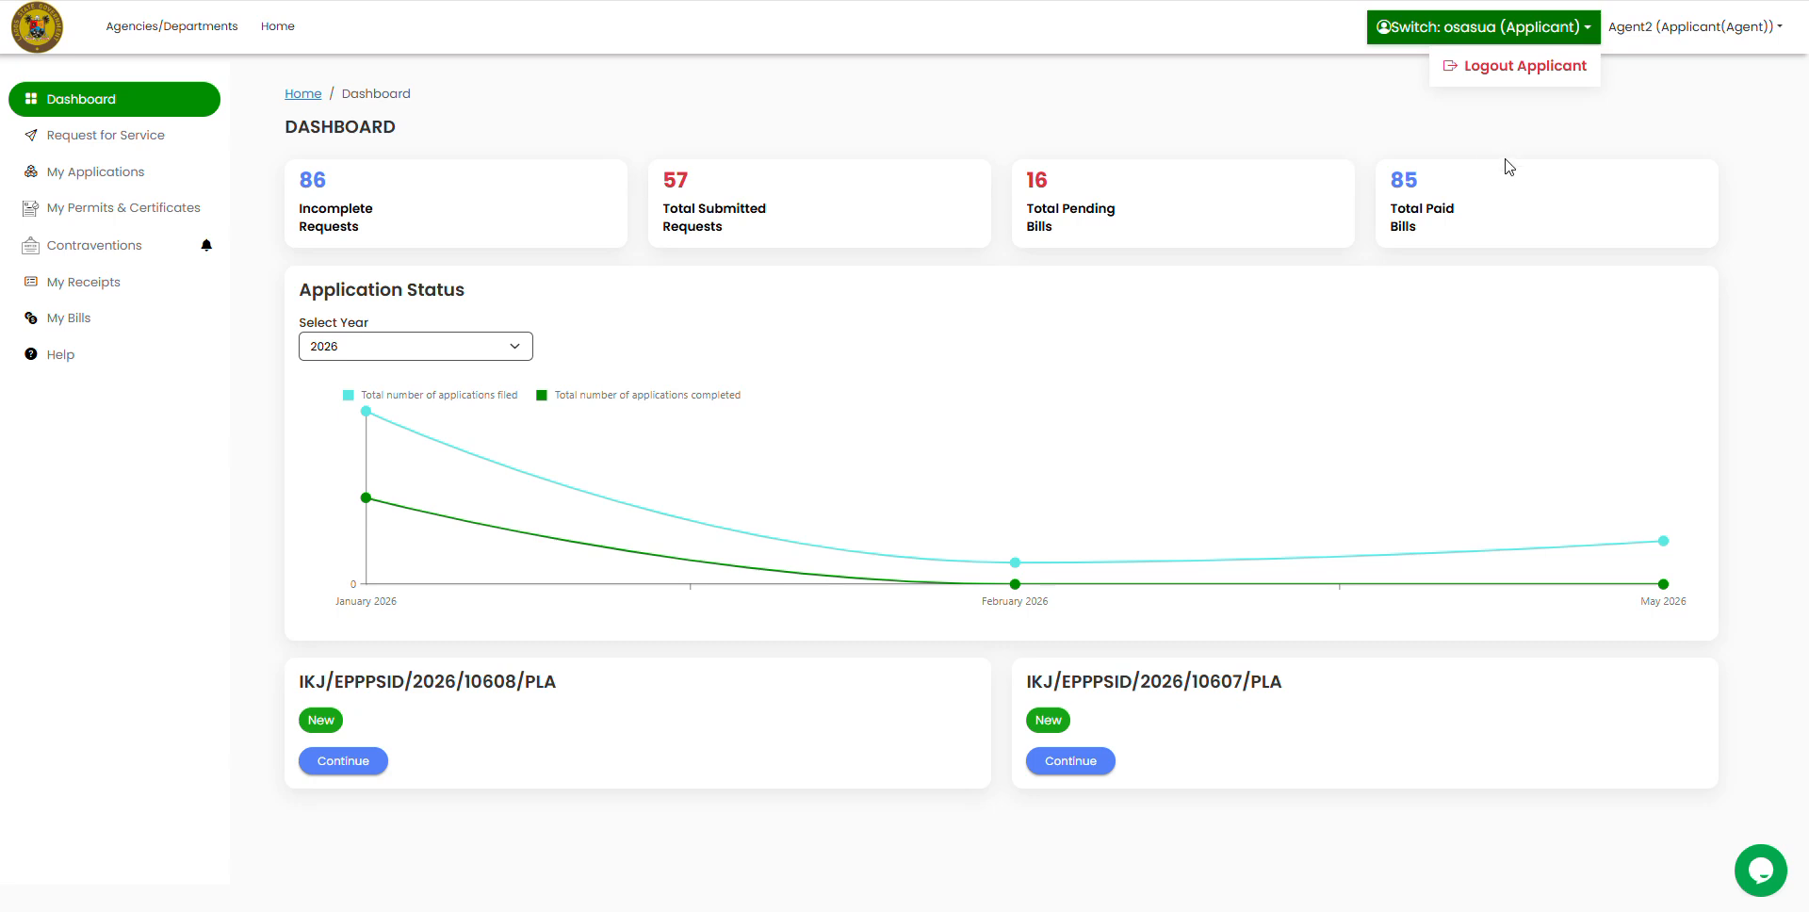
Step: Log out the applicant session, return to the agent's dashboard, and dismiss the Switch to Applicant Account prompt
mouse_move(1010, 558)
click(1519, 66)
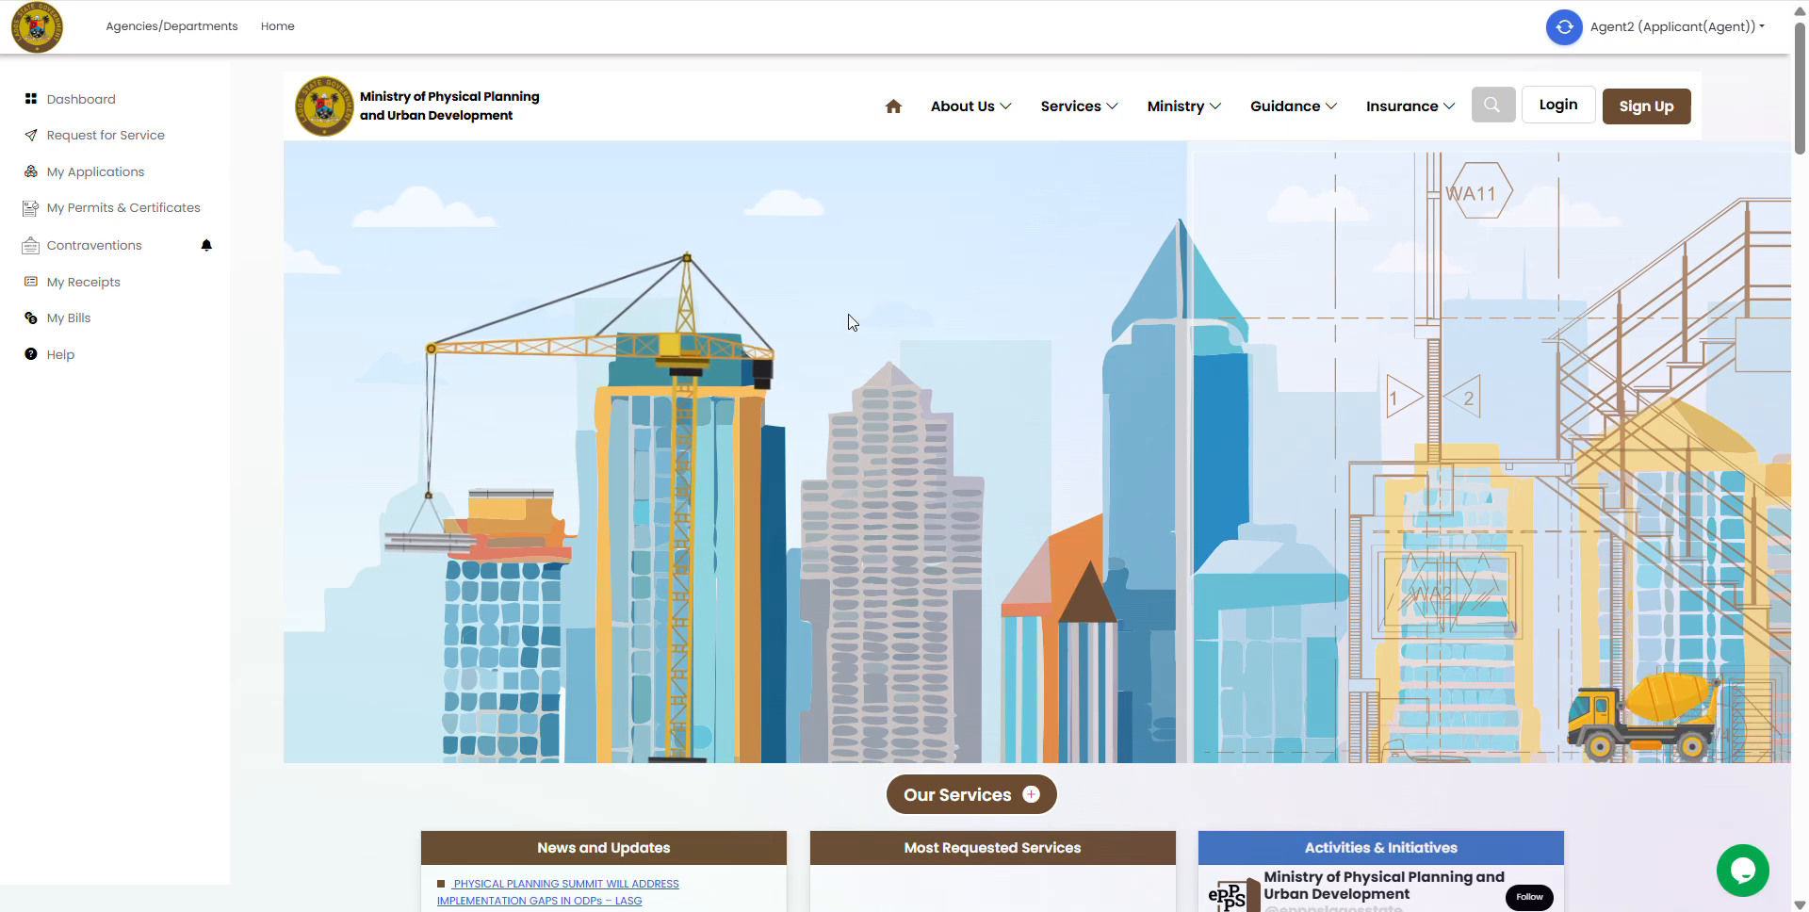
mouse_move(1417, 119)
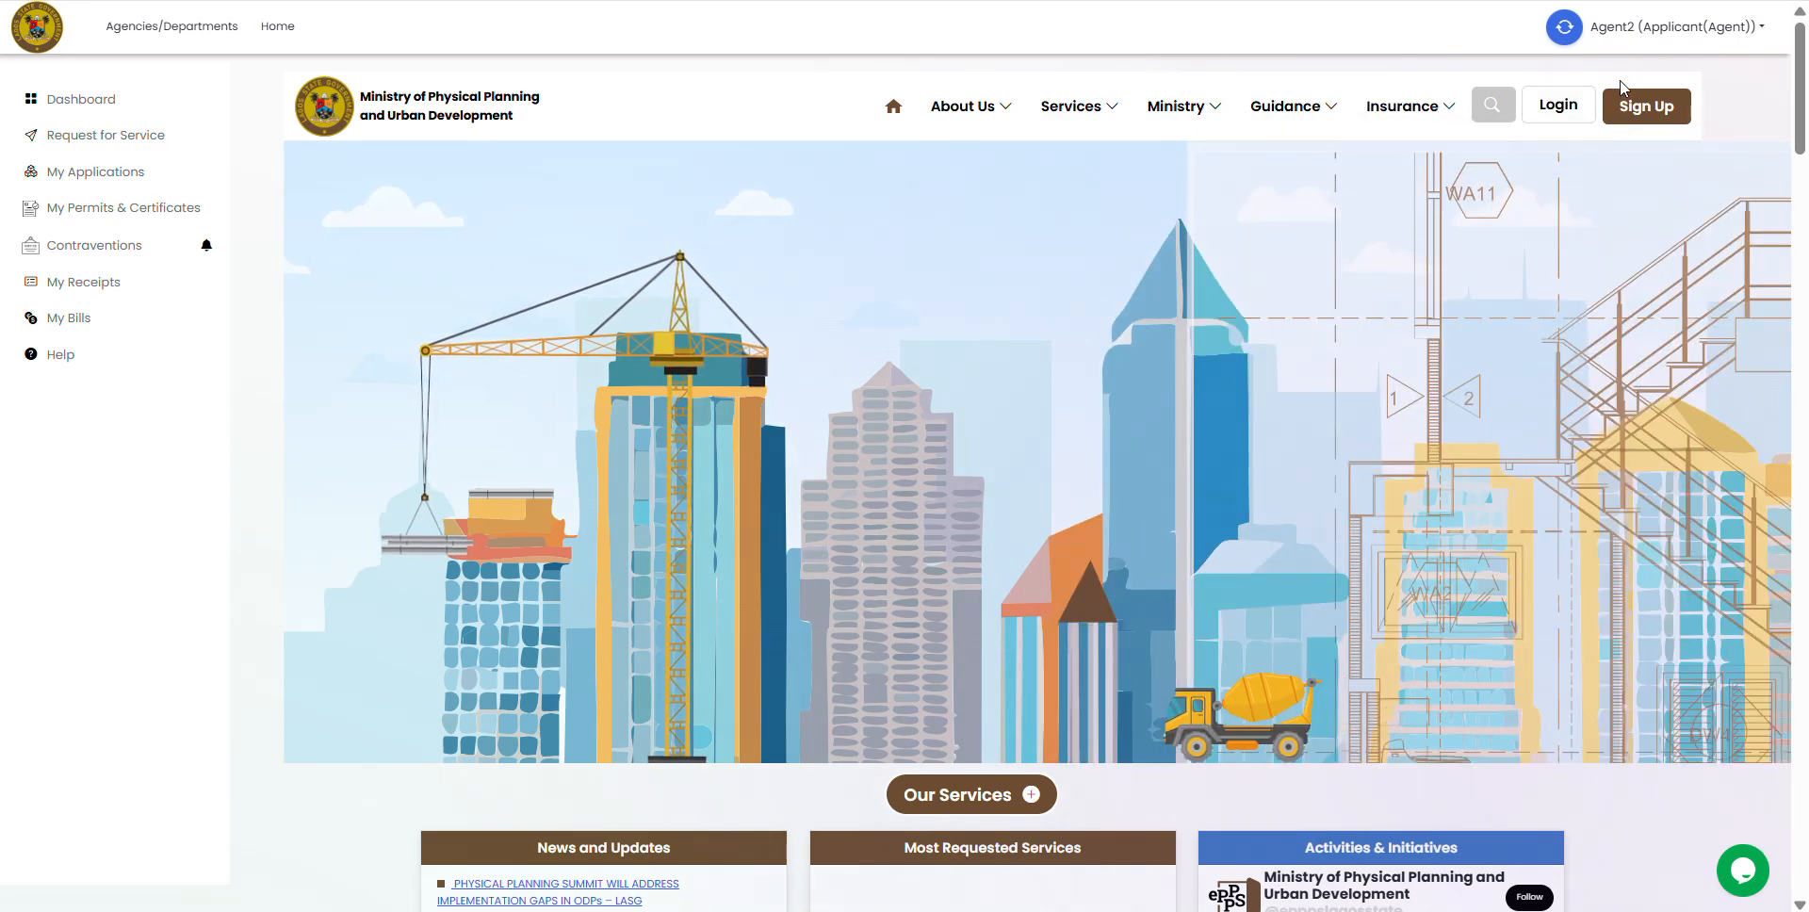
click(1561, 113)
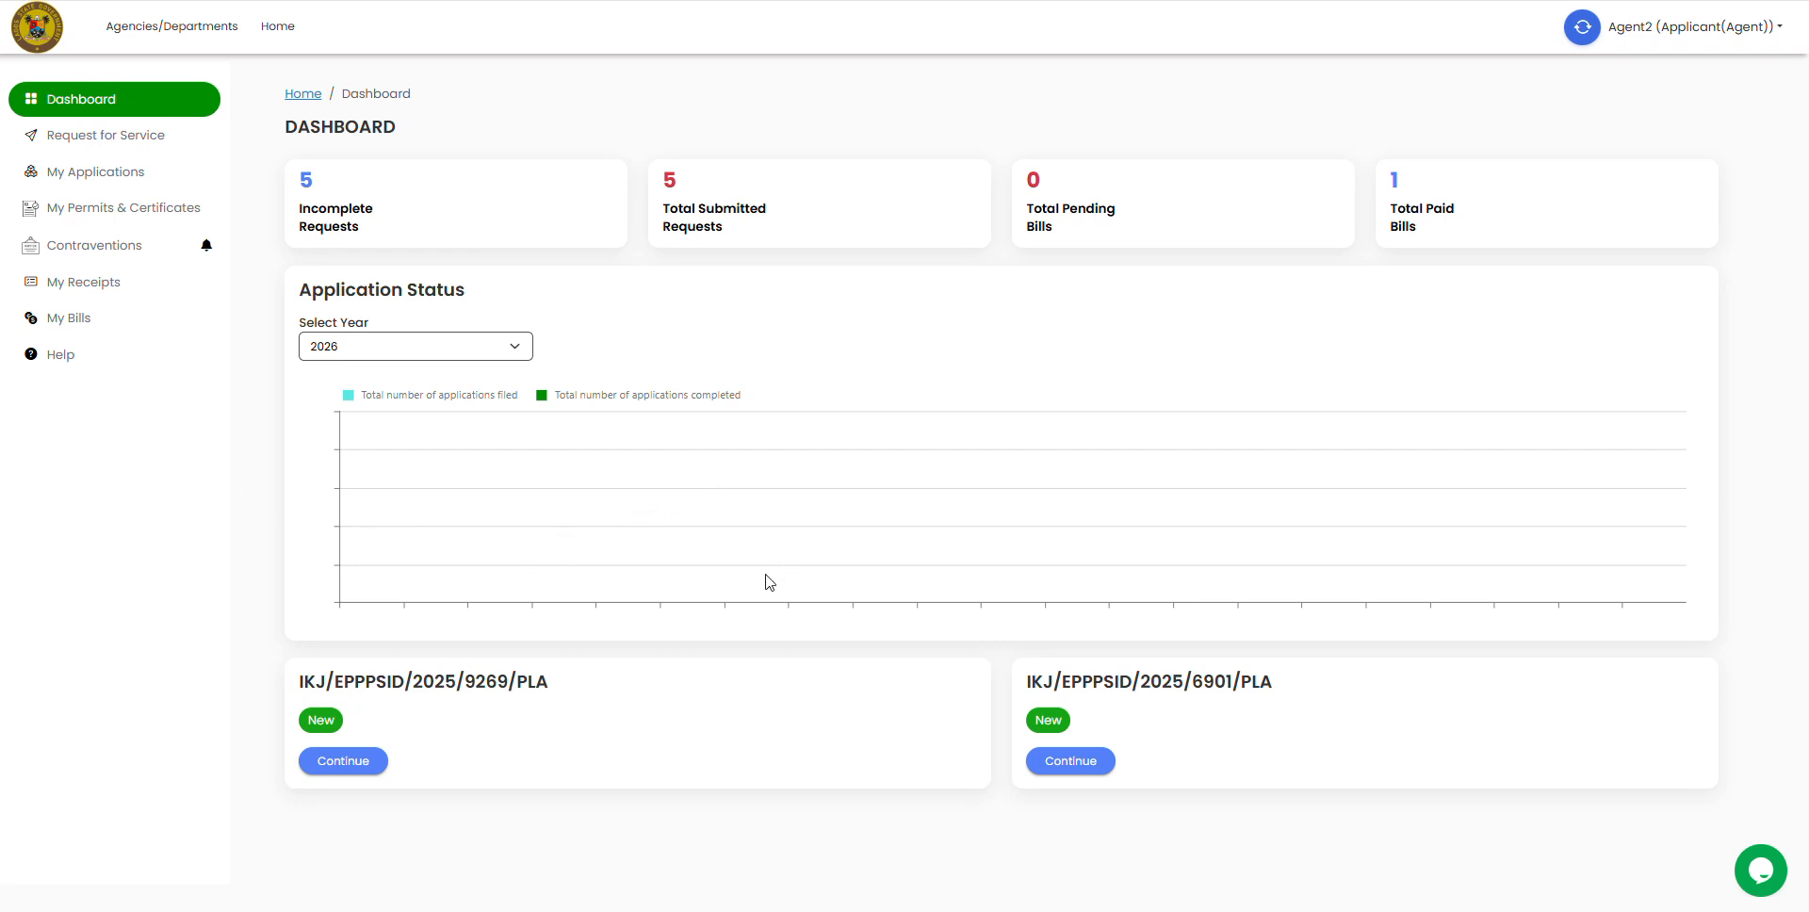
click(1583, 29)
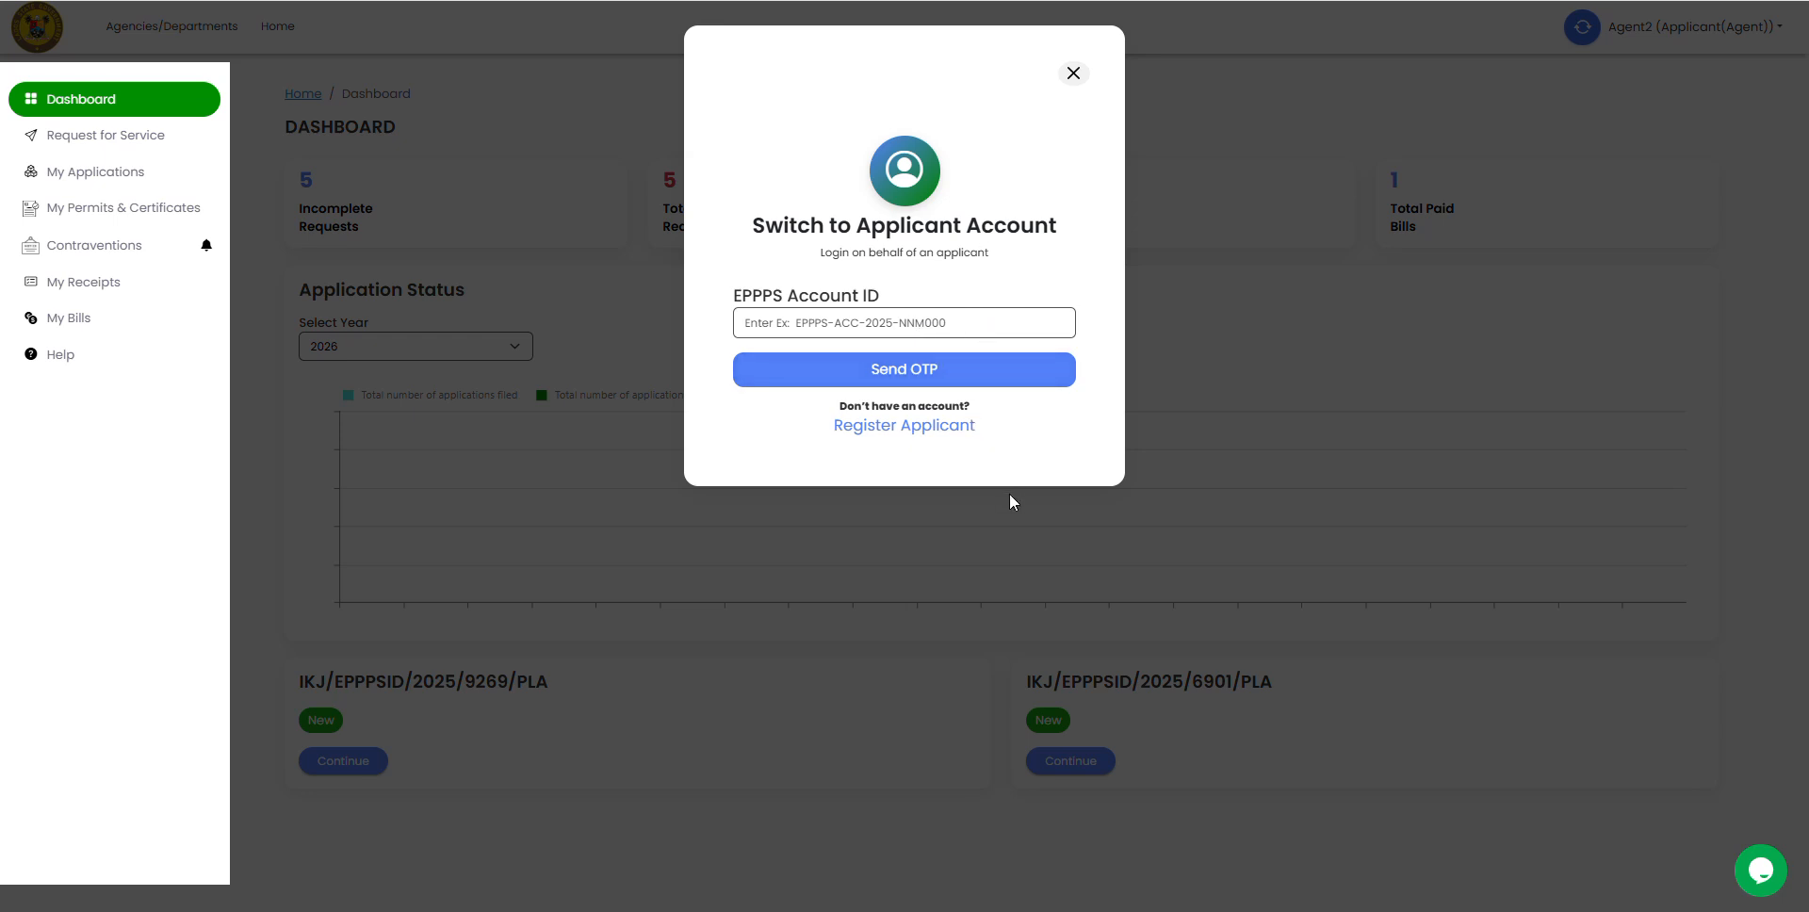
click(1073, 74)
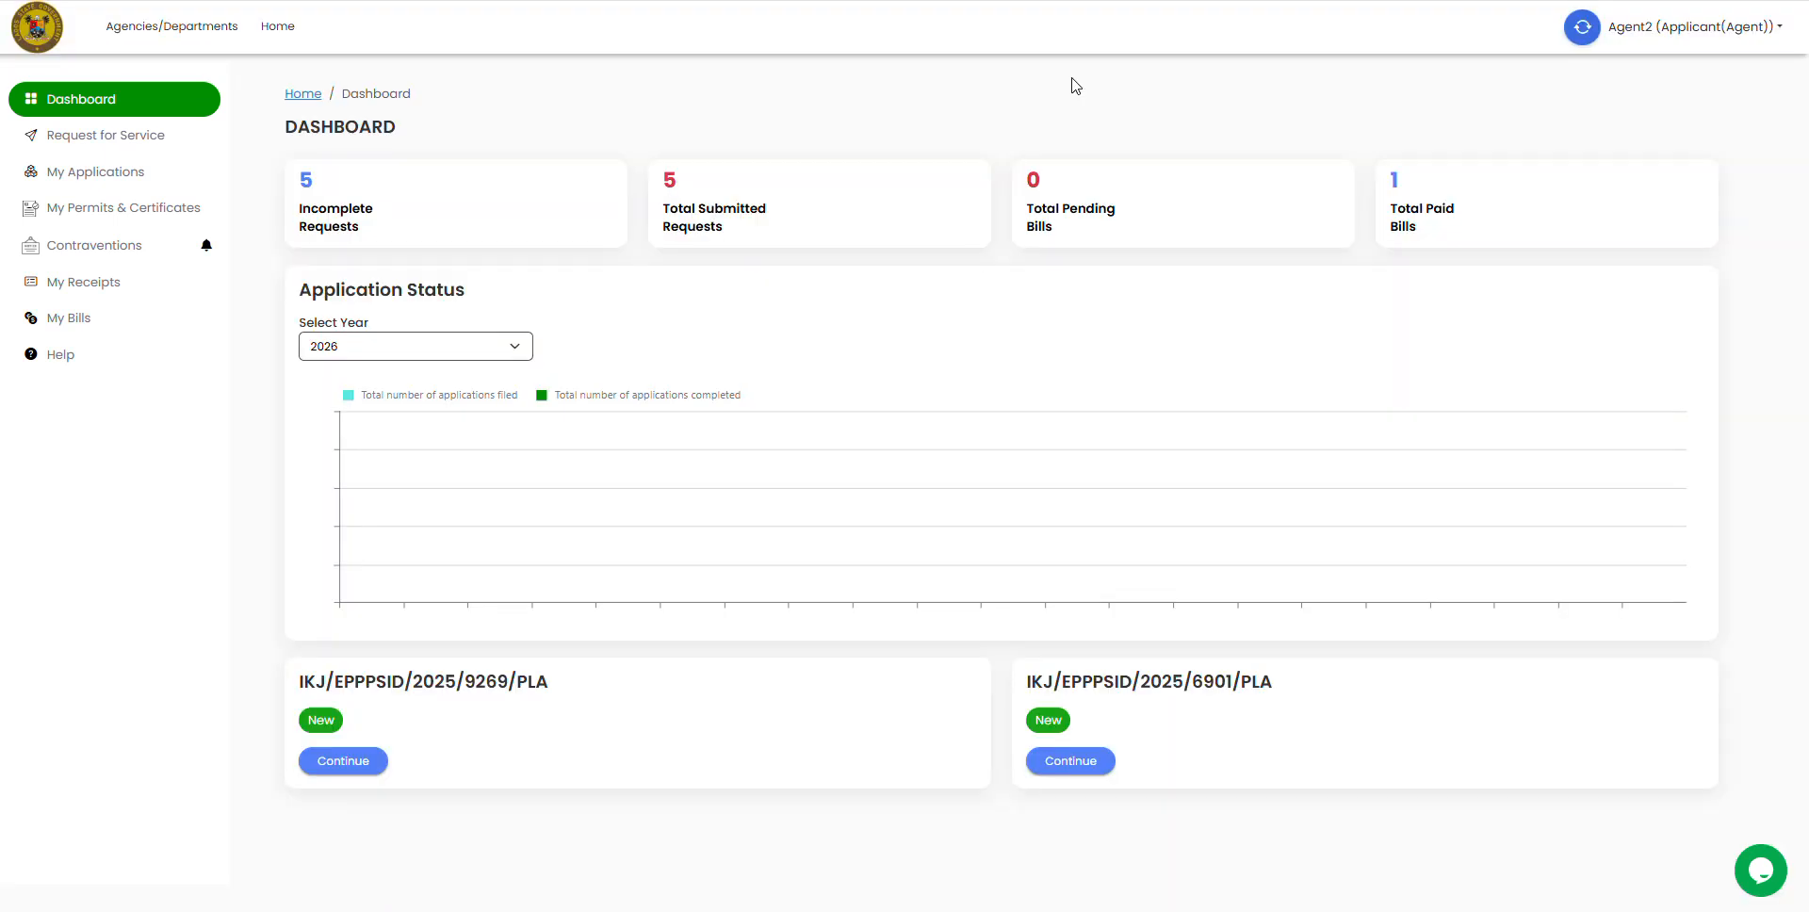